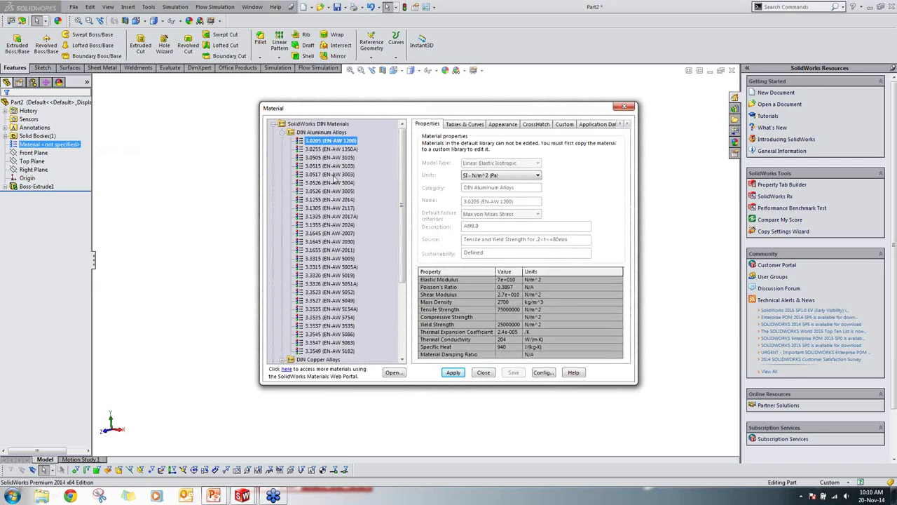
Step: Assign the material 3.1645 (EN AW-2007) from the DIN Aluminum Alloys to the cube part
{"action": "left_click", "coordinate": [336, 234]}
{"action": "left_click", "coordinate": [454, 374]}
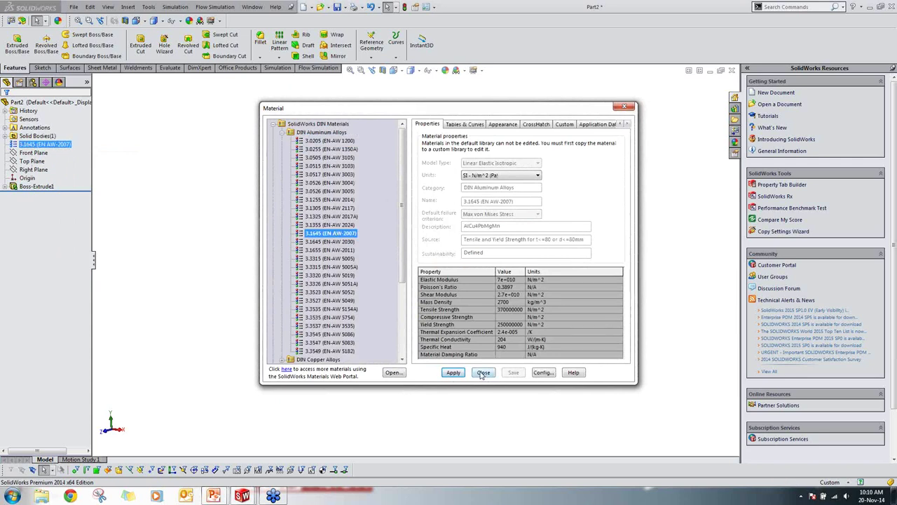
{"action": "left_click", "coordinate": [482, 373]}
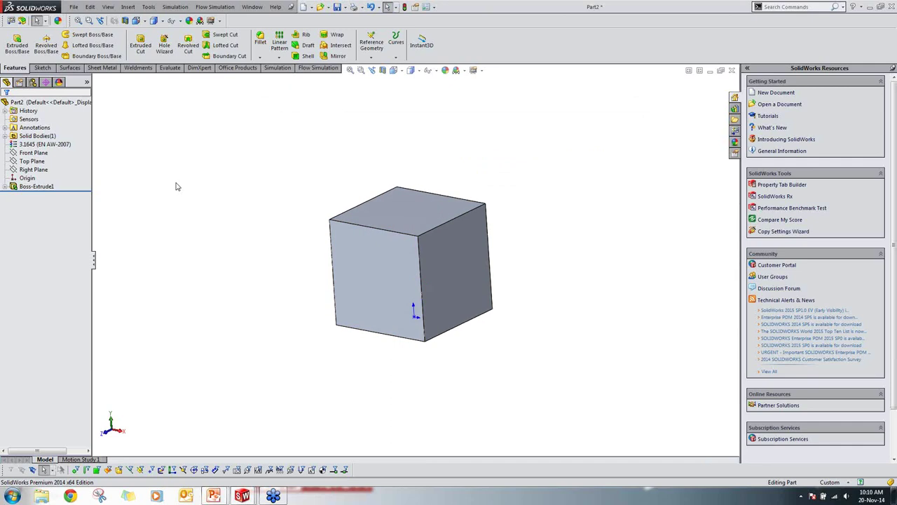
Step: Examine the cube's mass properties, including its density, mass and volume, and close the report
{"action": "left_click", "coordinate": [171, 69]}
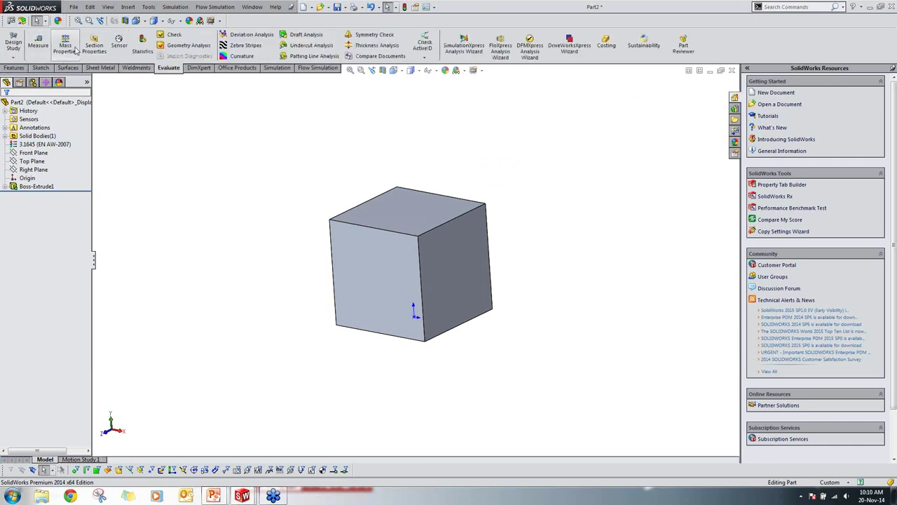
{"action": "left_click", "coordinate": [65, 47]}
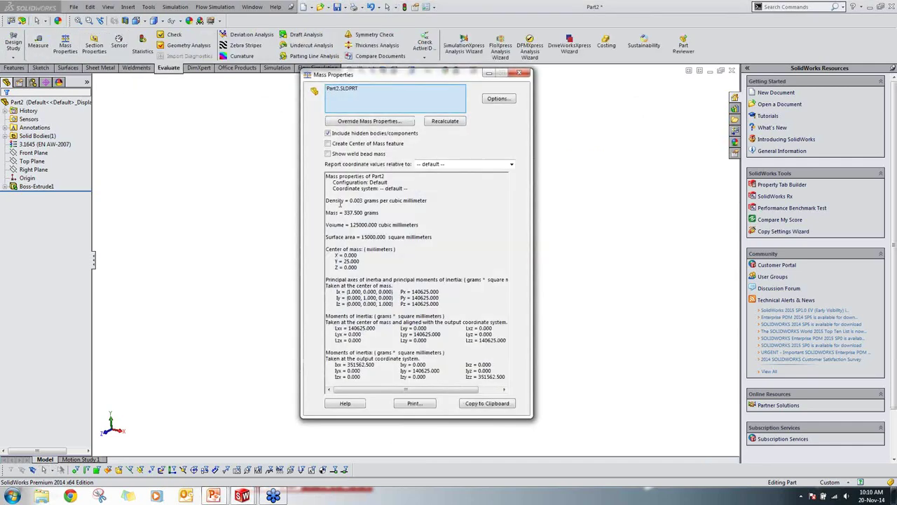
{"action": "left_click_drag", "start_coordinate": [351, 201], "coordinate": [427, 225]}
{"action": "left_click", "coordinate": [357, 278]}
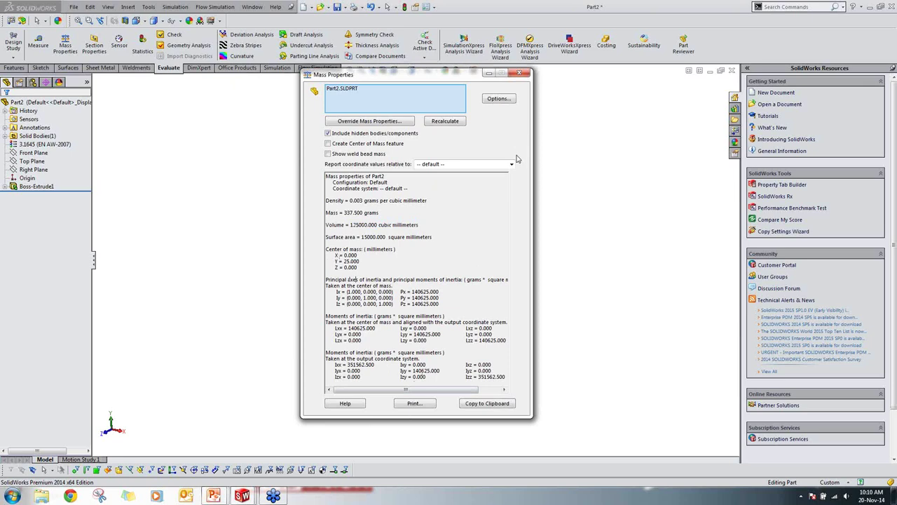
{"action": "left_click", "coordinate": [520, 73]}
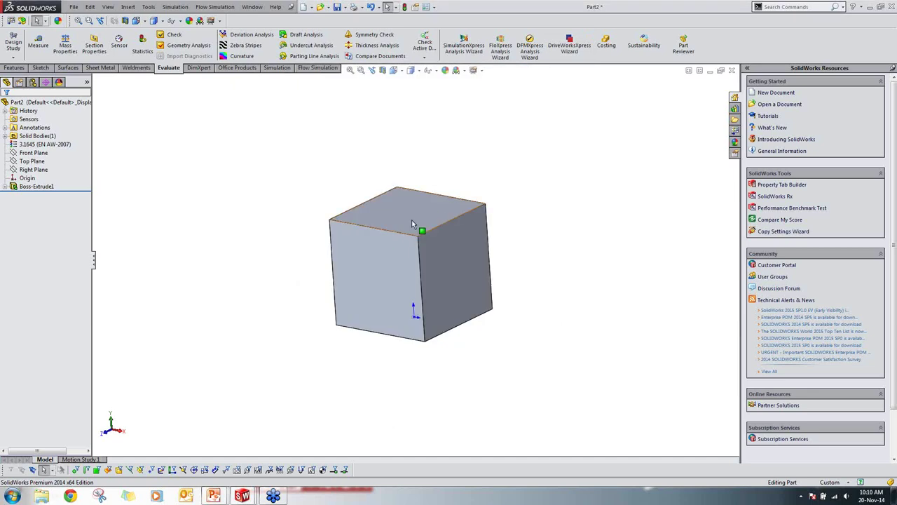
Step: Hide the solid cube through its Boss-Extrude1 feature
{"action": "middle_click_drag", "start_coordinate": [387, 240], "coordinate": [365, 254]}
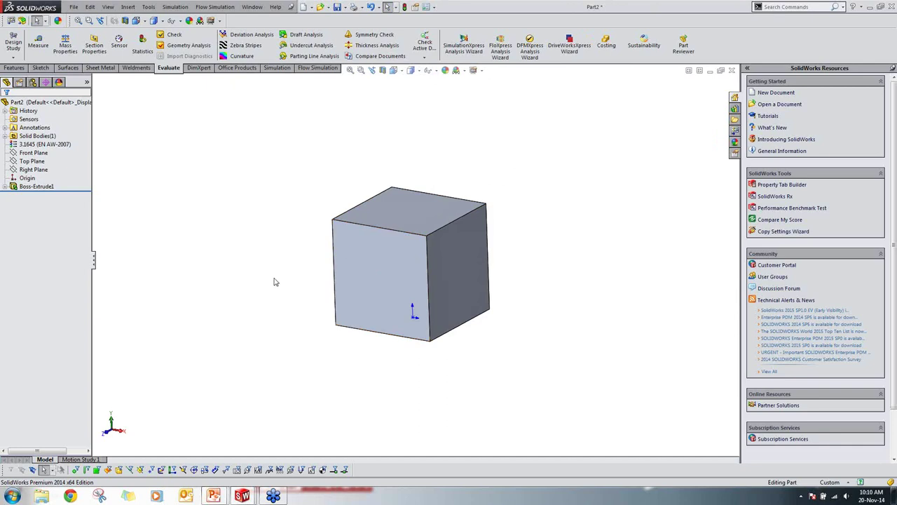
{"action": "scroll", "coordinate": [296, 284], "scroll_direction": "up", "scroll_amount": 2}
{"action": "scroll", "coordinate": [415, 277], "scroll_direction": "down", "scroll_amount": 1}
{"action": "scroll", "coordinate": [415, 277], "scroll_direction": "up", "scroll_amount": 2}
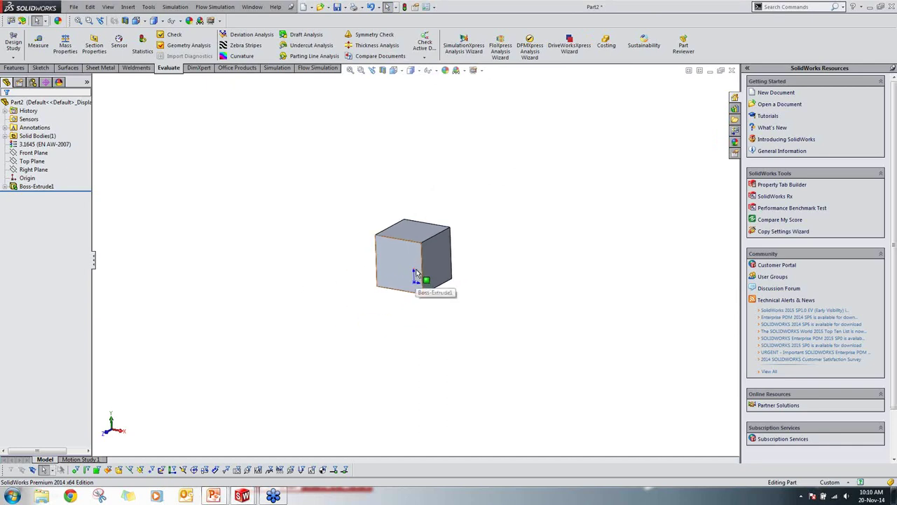
{"action": "right_click", "coordinate": [42, 187]}
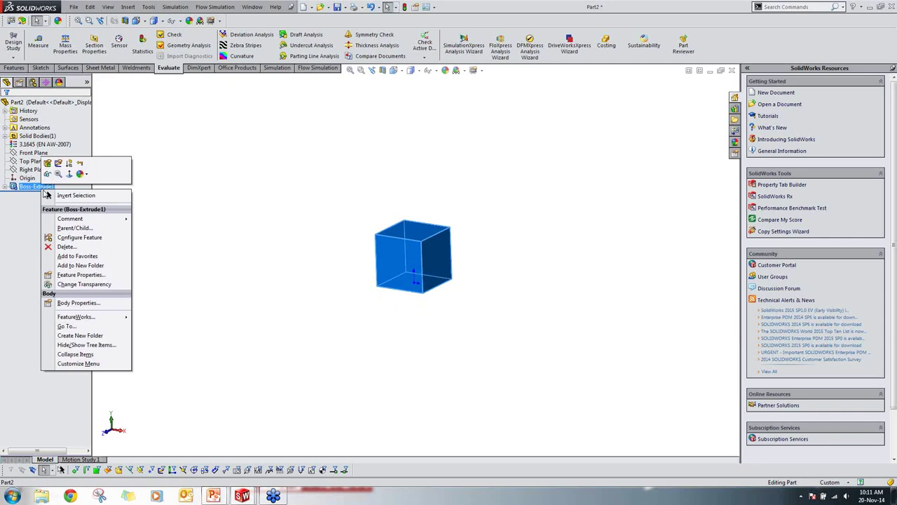
{"action": "left_click", "coordinate": [47, 174]}
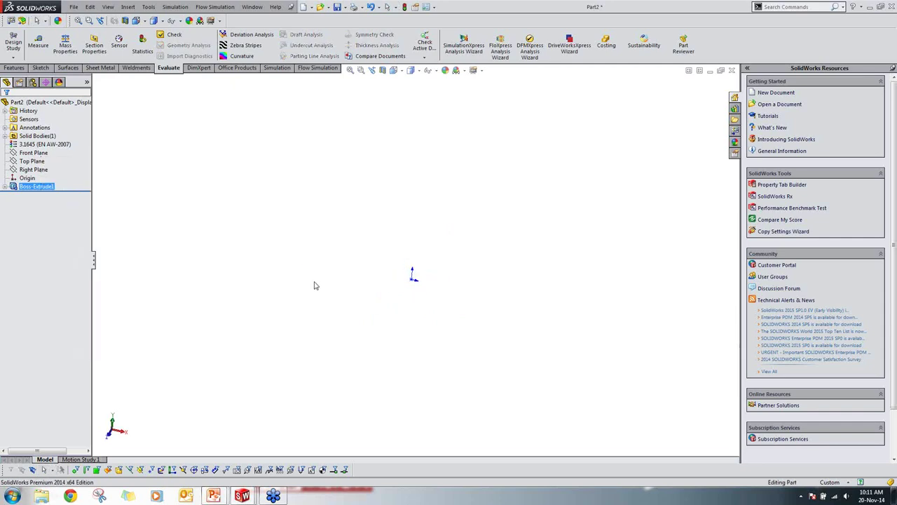
Step: Start a sketch on the Top Plane and draw a center rectangle well to the right of the origin
{"action": "left_click", "coordinate": [15, 154]}
{"action": "right_click", "coordinate": [22, 156]}
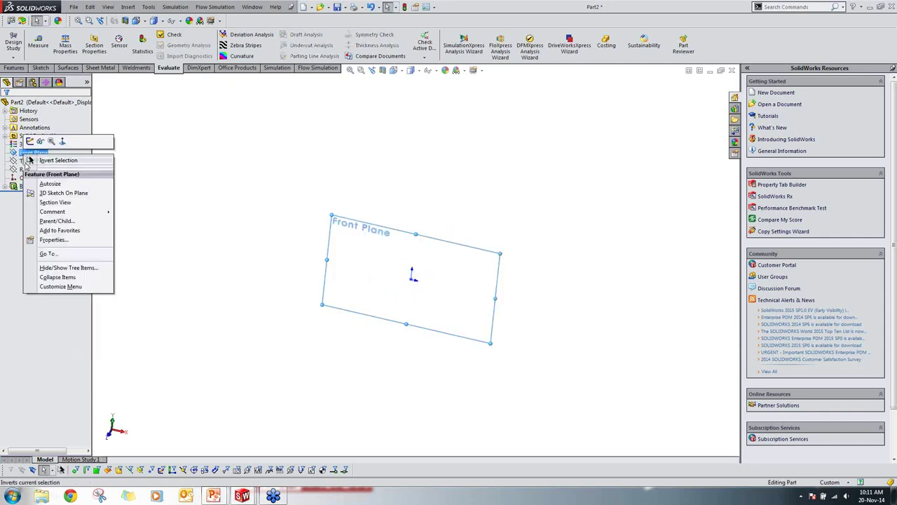
{"action": "right_click", "coordinate": [28, 161]}
{"action": "left_click", "coordinate": [35, 144]}
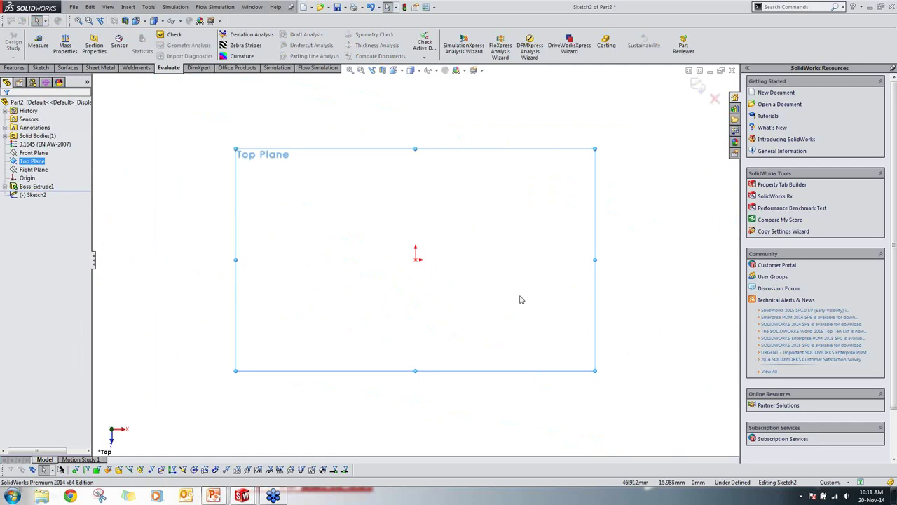
{"action": "left_click", "coordinate": [40, 67]}
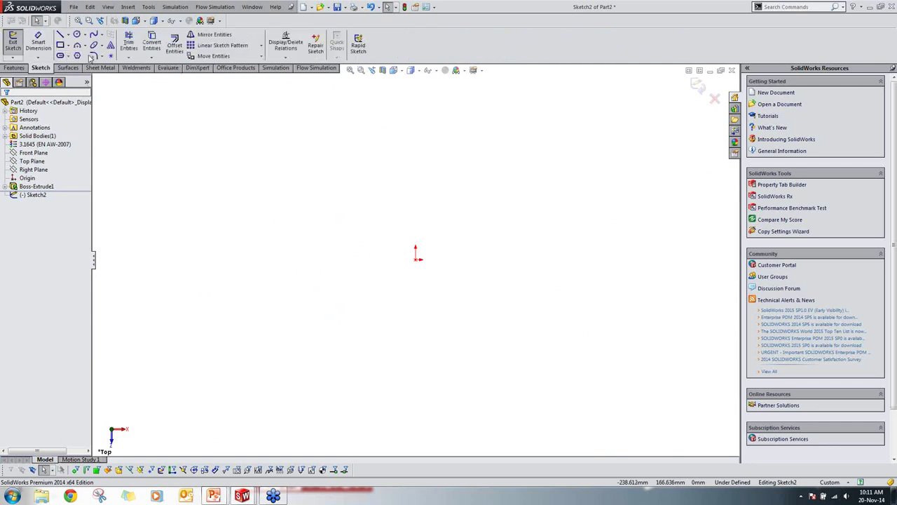
{"action": "right_click_drag", "start_coordinate": [346, 240], "coordinate": [333, 265]}
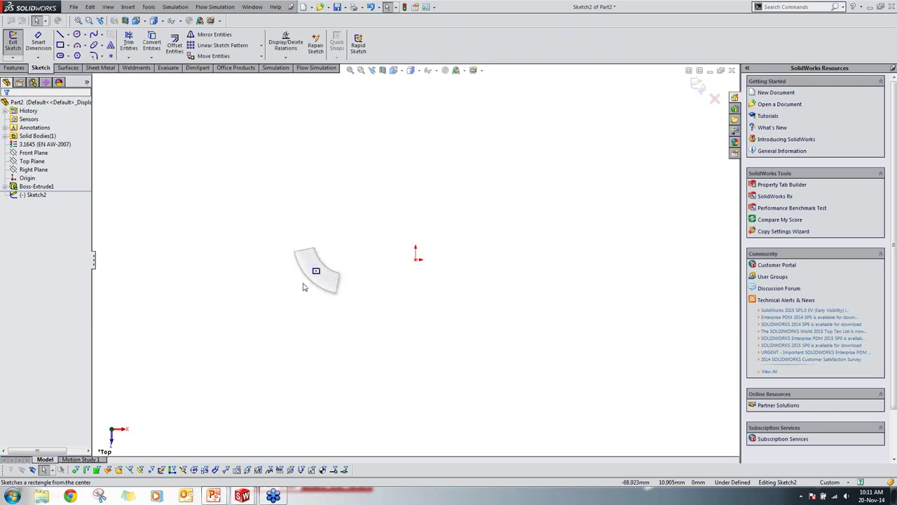
{"action": "left_click", "coordinate": [595, 259]}
{"action": "left_click", "coordinate": [559, 235]}
Step: Dimension the rectangle's width and height to 50 mm each
{"action": "right_click_drag", "start_coordinate": [517, 253], "coordinate": [511, 221]}
{"action": "left_click", "coordinate": [588, 235]}
{"action": "left_click", "coordinate": [564, 200]}
{"action": "type", "text": "50"}
{"action": "key", "text": "Return"}
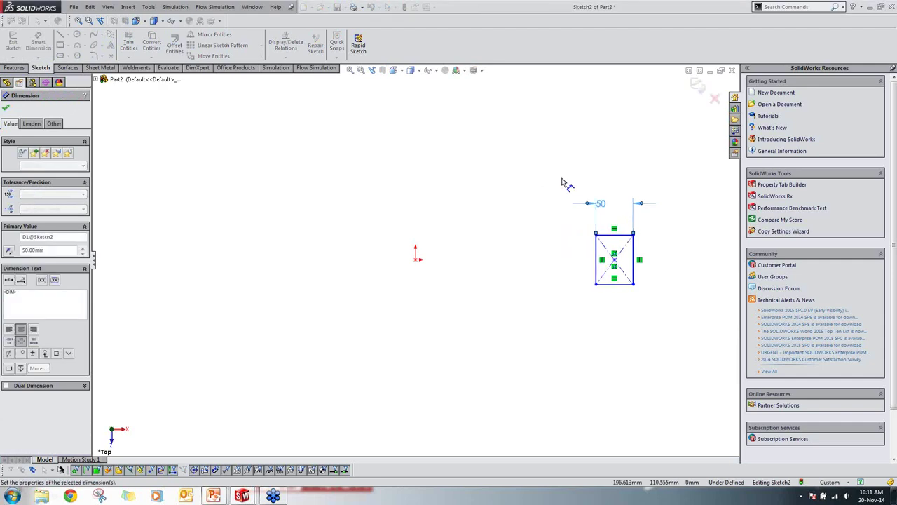
{"action": "left_click", "coordinate": [596, 264]}
{"action": "left_click", "coordinate": [572, 258]}
{"action": "type", "text": "50"}
{"action": "key", "text": "Return"}
{"action": "key", "text": "Escape"}
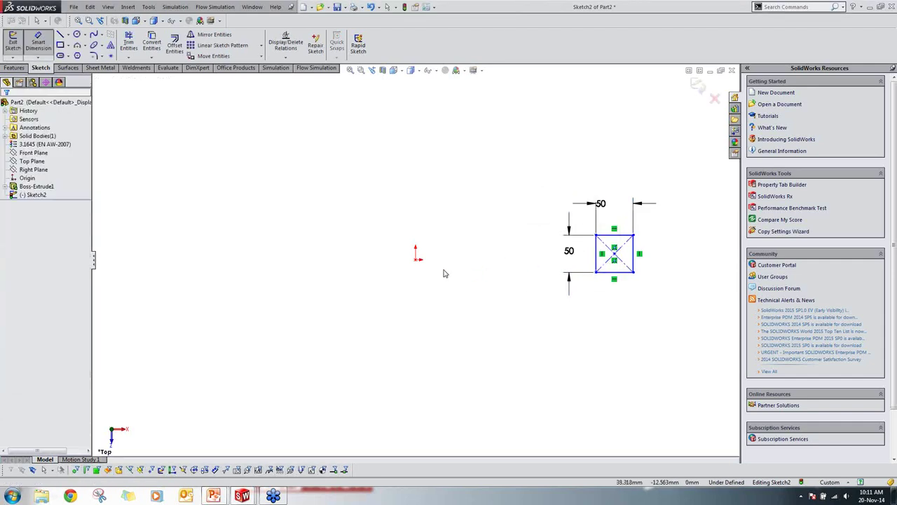
Step: Add a Horizontal relation between the origin and the square's center point
{"action": "left_click", "coordinate": [417, 257]}
{"action": "left_click", "coordinate": [616, 257], "text": "ctrl"}
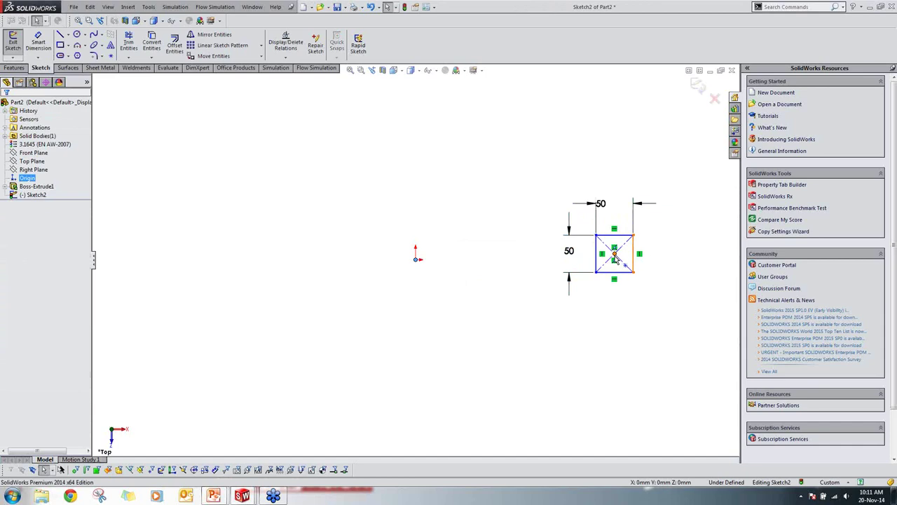
{"action": "left_click", "coordinate": [10, 263]}
{"action": "key", "text": "Escape"}
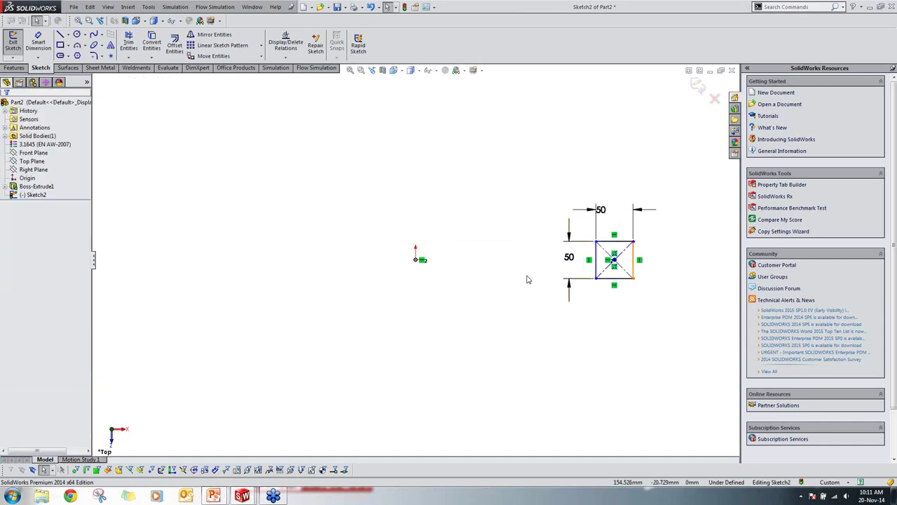
Step: Extrude the square sketch 50 mm as a solid boss and undo the extrusion
{"action": "left_click", "coordinate": [14, 67]}
{"action": "left_click", "coordinate": [16, 43]}
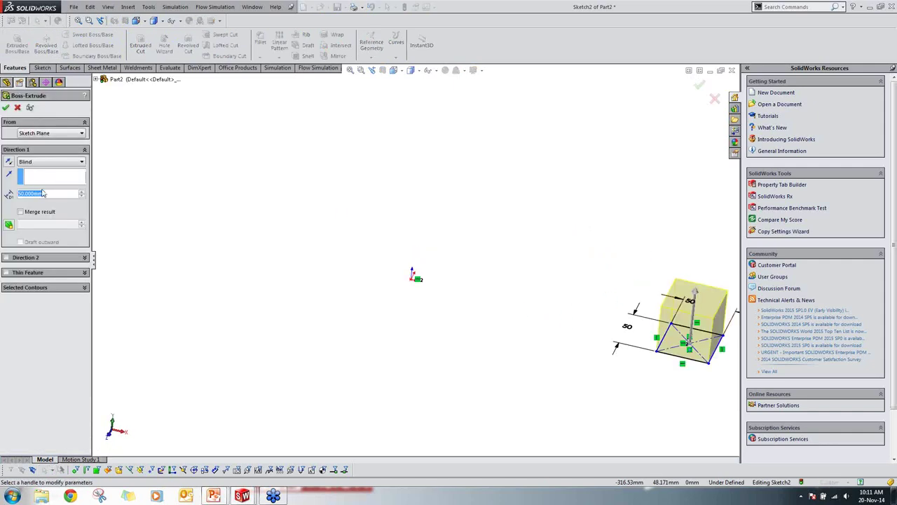
{"action": "key", "text": "Return"}
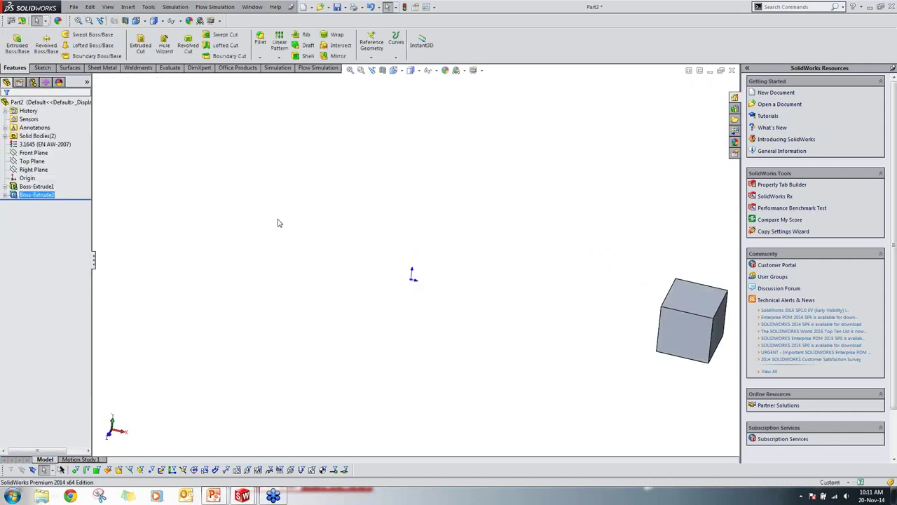
{"action": "key", "text": "ctrl+z"}
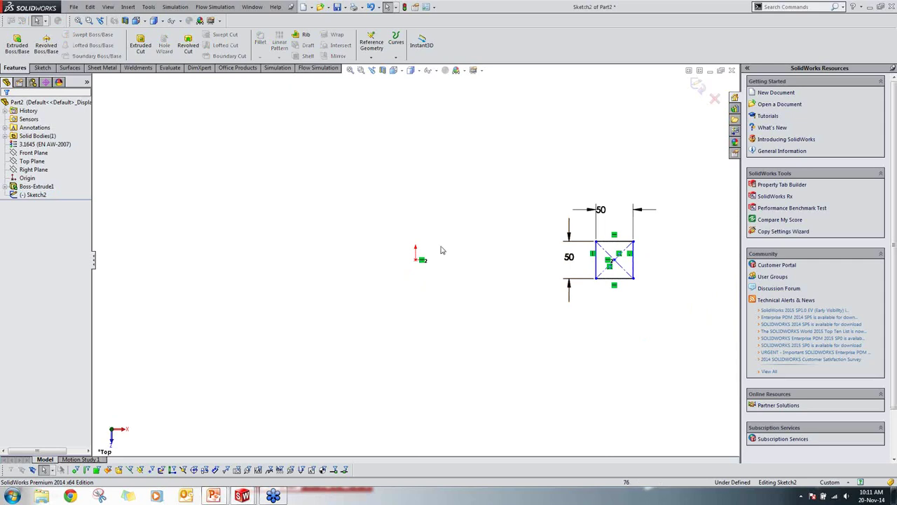
Step: Extrude the square sketch 50 mm as a surface with a Blind end condition
{"action": "left_click", "coordinate": [70, 67]}
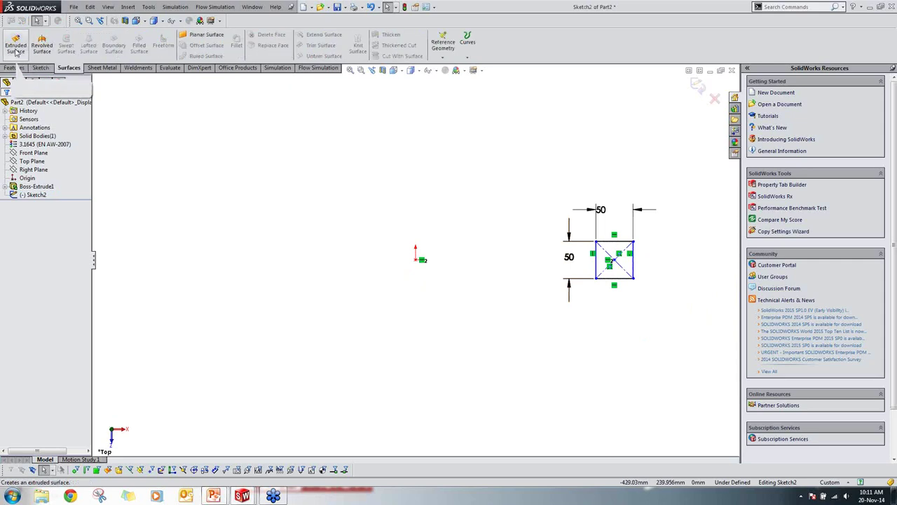
{"action": "left_click", "coordinate": [15, 45]}
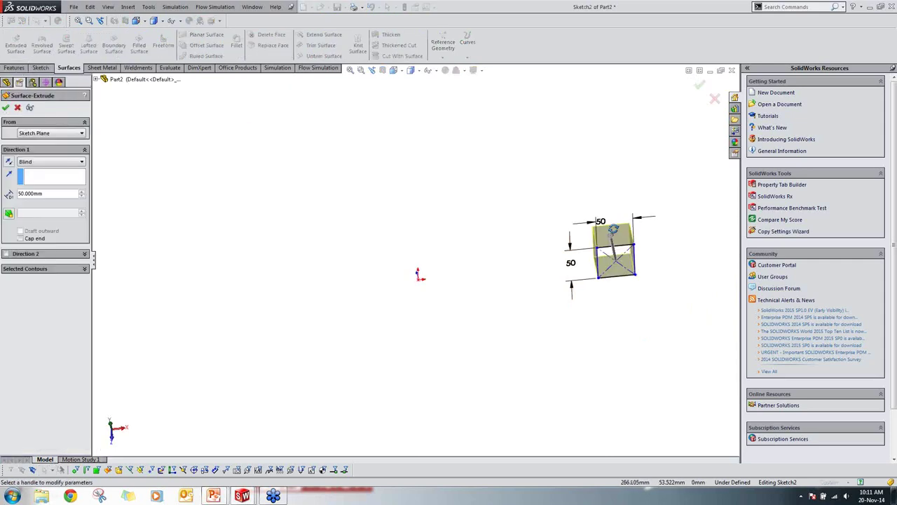
{"action": "left_click", "coordinate": [4, 107]}
Step: Close the open top of the extruded surface with a planar surface bounded by two opposite top edges
{"action": "middle_click_drag", "start_coordinate": [492, 253], "coordinate": [561, 292]}
{"action": "scroll", "coordinate": [579, 260], "scroll_direction": "down", "scroll_amount": 2}
{"action": "scroll", "coordinate": [557, 289], "scroll_direction": "down", "scroll_amount": 5}
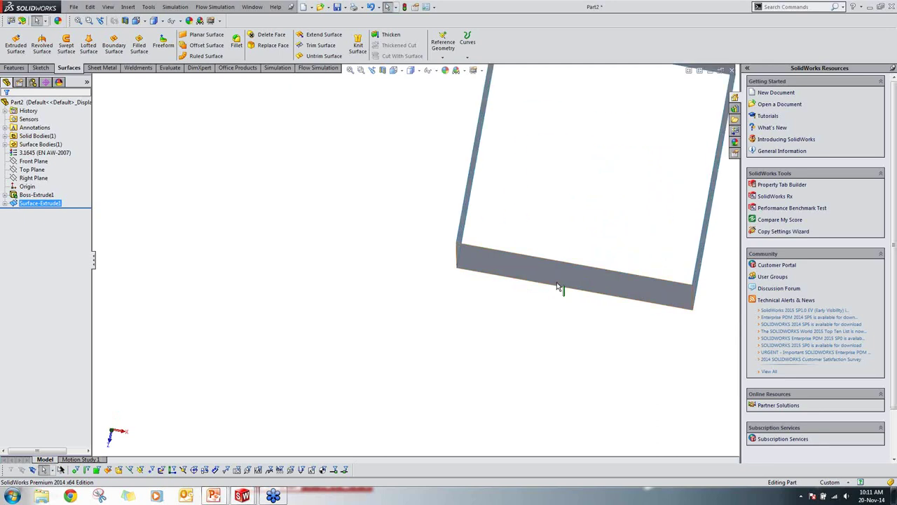
{"action": "scroll", "coordinate": [546, 280], "scroll_direction": "up", "scroll_amount": 10}
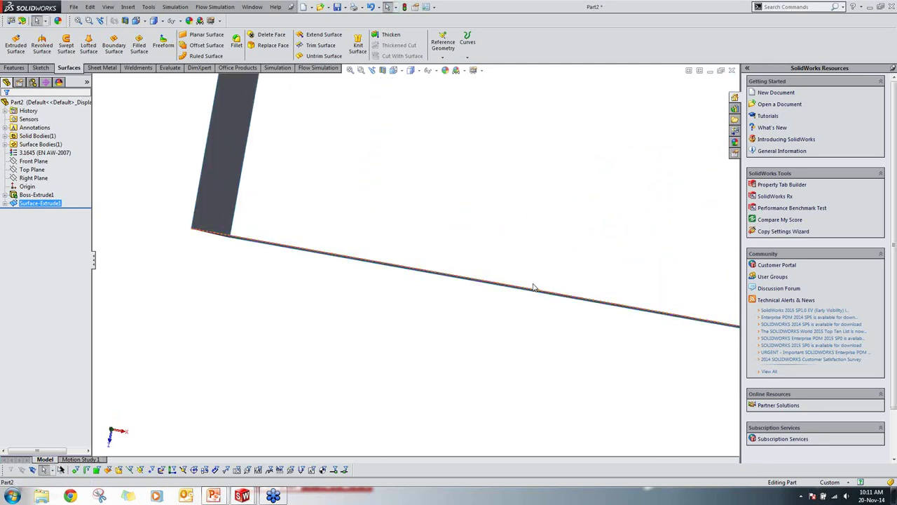
{"action": "middle_click_drag", "start_coordinate": [468, 228], "coordinate": [428, 200]}
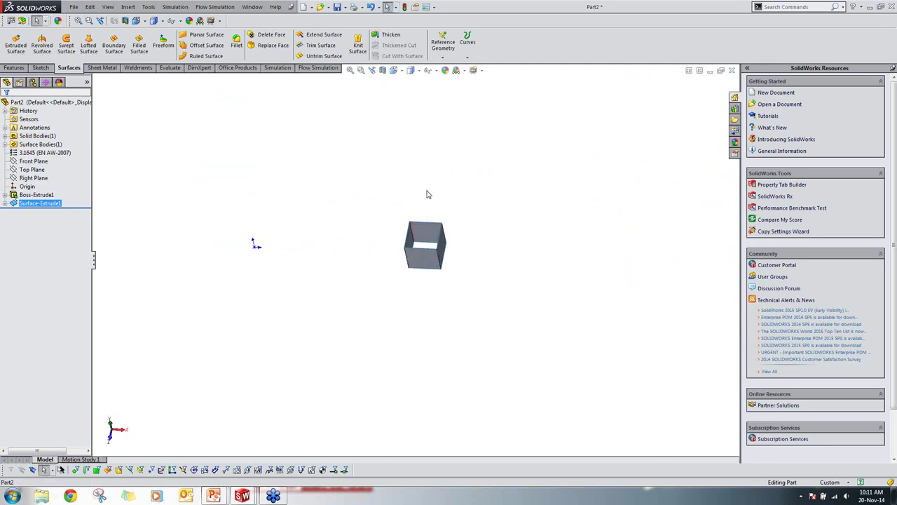
{"action": "left_click", "coordinate": [202, 38]}
{"action": "scroll", "coordinate": [324, 145], "scroll_direction": "down", "scroll_amount": 2}
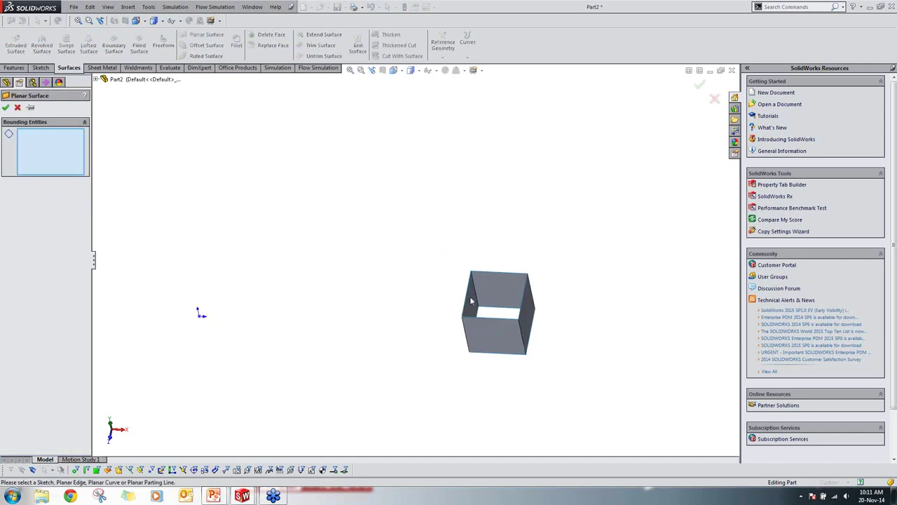
{"action": "left_click", "coordinate": [470, 300]}
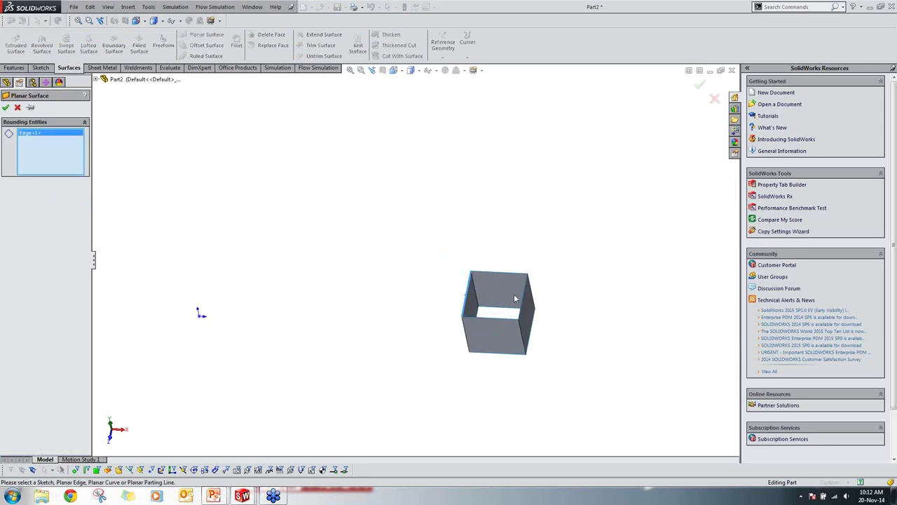
{"action": "left_click", "coordinate": [523, 301]}
{"action": "key", "text": "Return"}
Step: Close the open bottom of the surface box with a planar surface bounded by two opposite bottom edges
{"action": "middle_click_drag", "start_coordinate": [464, 176], "coordinate": [336, 175]}
{"action": "left_click", "coordinate": [206, 35]}
{"action": "scroll", "coordinate": [358, 224], "scroll_direction": "down", "scroll_amount": 3}
{"action": "left_click", "coordinate": [431, 302]}
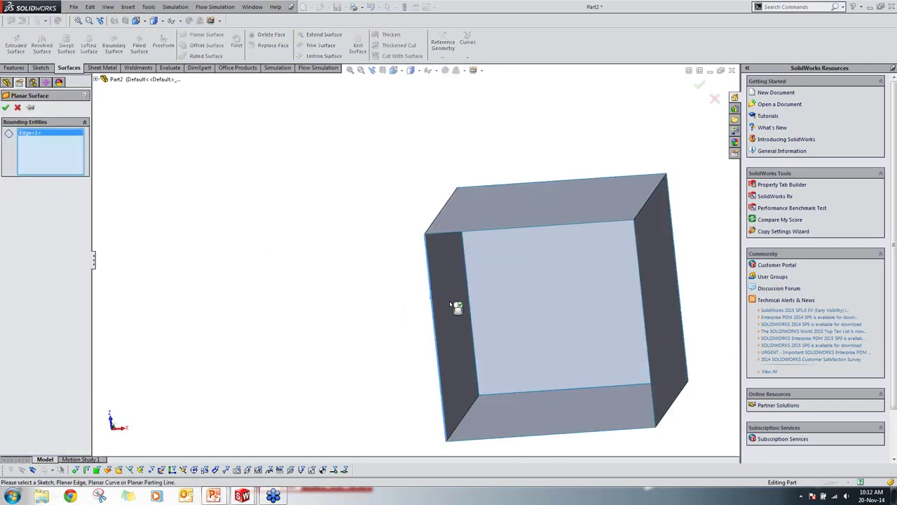
{"action": "left_click", "coordinate": [645, 310]}
{"action": "middle_click_drag", "start_coordinate": [488, 295], "coordinate": [490, 392]}
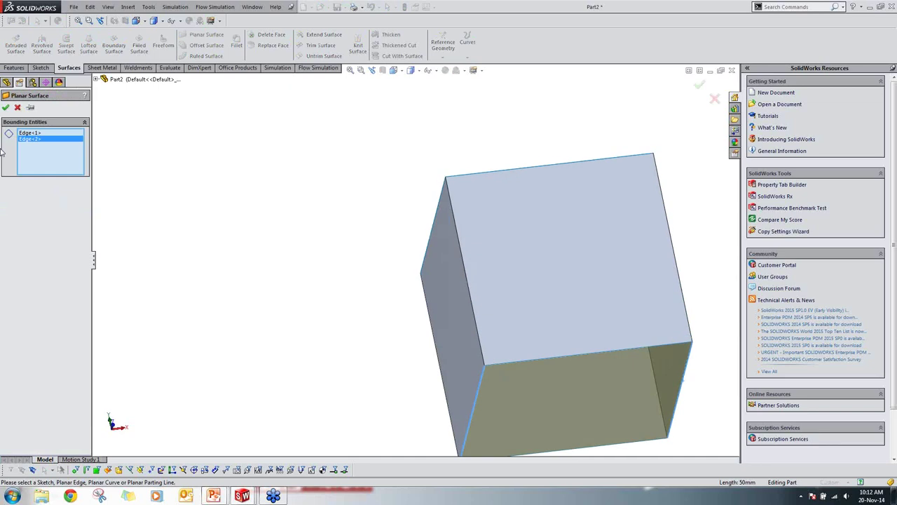
{"action": "left_click", "coordinate": [5, 107]}
{"action": "key", "text": "ctrl+7"}
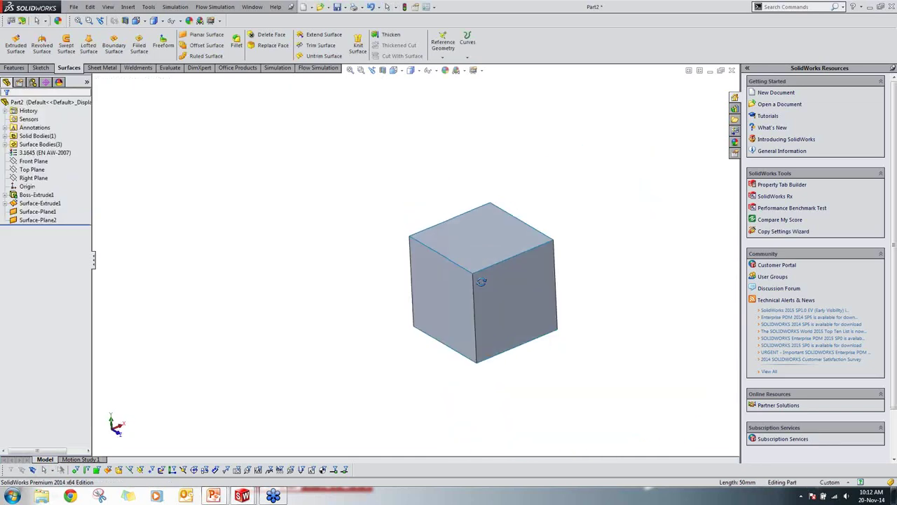
{"action": "middle_click_drag", "start_coordinate": [426, 309], "coordinate": [484, 256]}
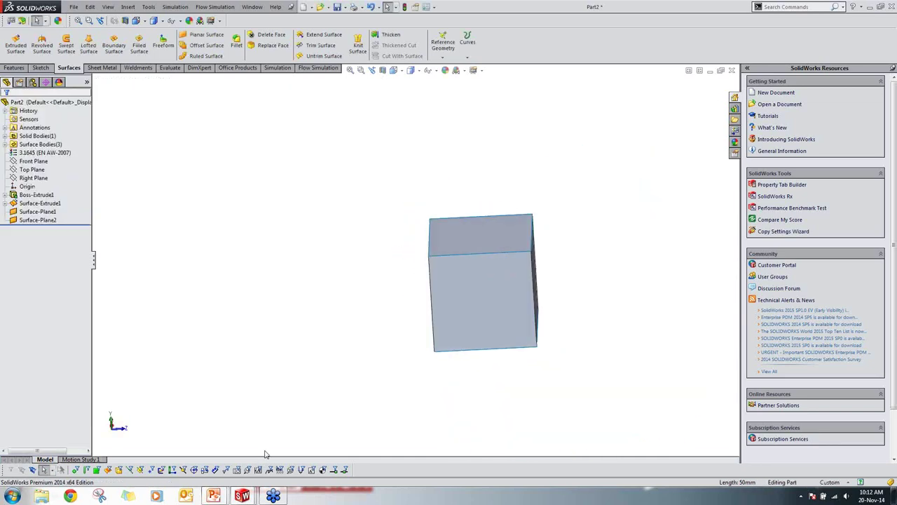
Step: Switch to the PowerPoint presentation, view the "What is Surface?" slide after the "Solid" slide, and return to SOLIDWORKS
{"action": "left_click", "coordinate": [462, 256]}
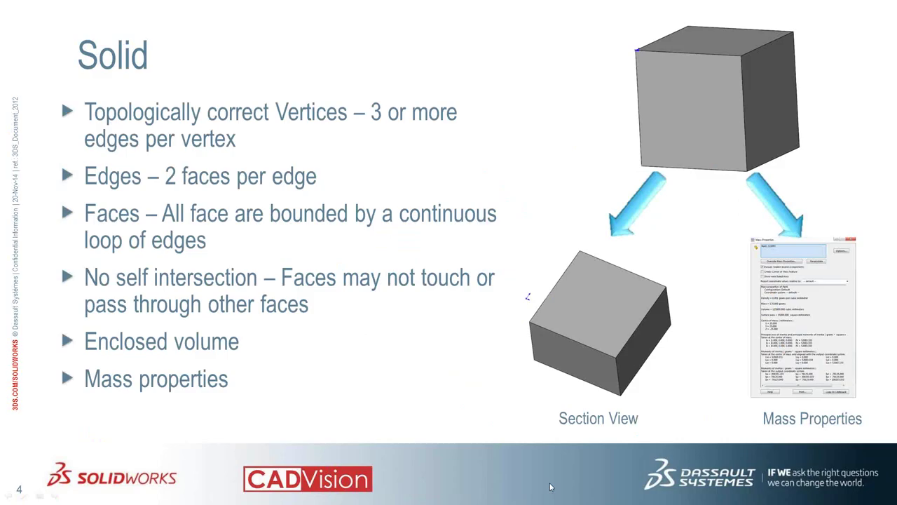
{"action": "left_click", "coordinate": [468, 300]}
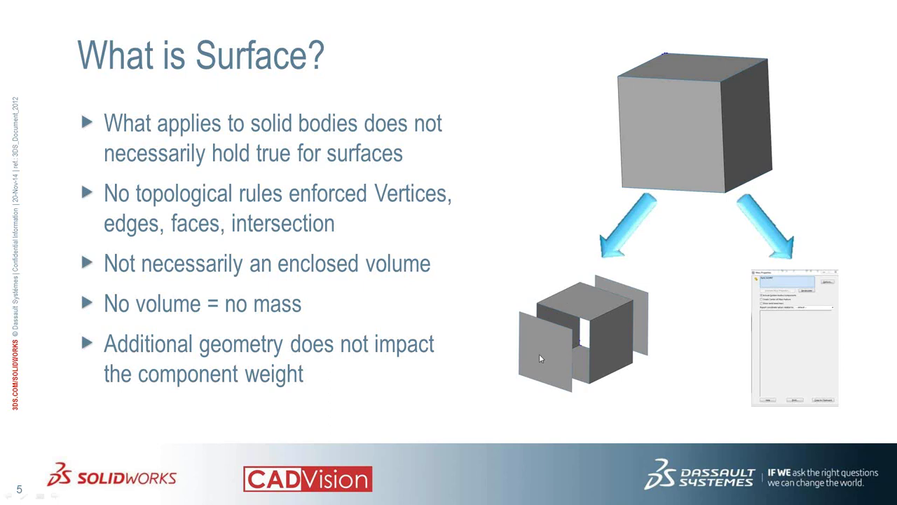
{"action": "key", "text": "alt+Tab"}
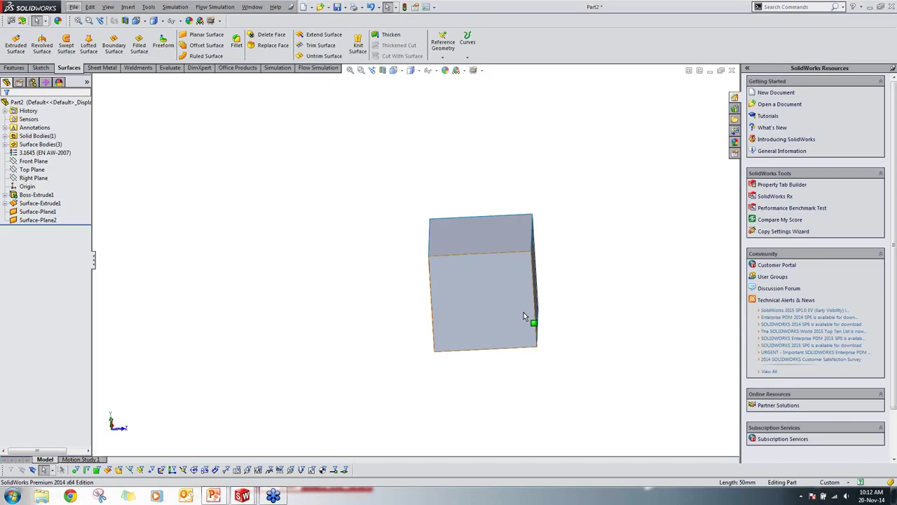
Step: Try offsetting one side face of the surface box 20 mm with Move Face, and undo the operation
{"action": "key", "text": "ctrl+7"}
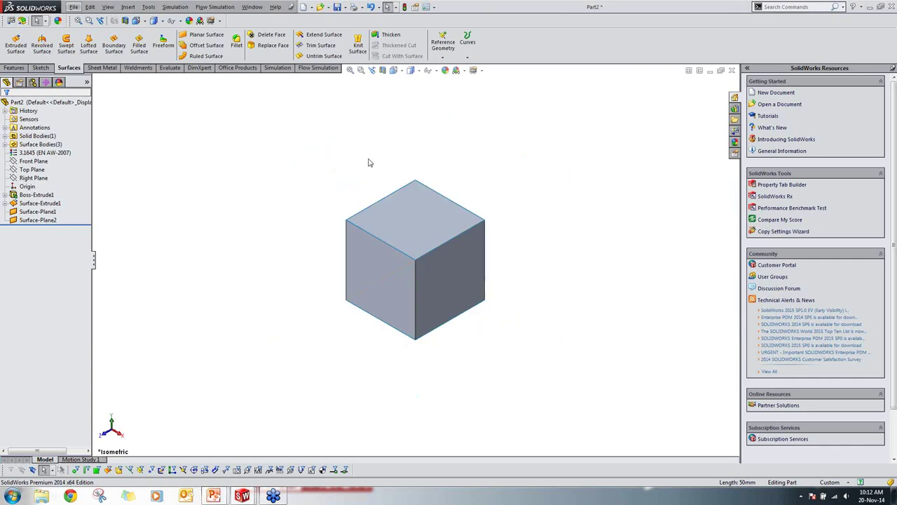
{"action": "left_click", "coordinate": [793, 7]}
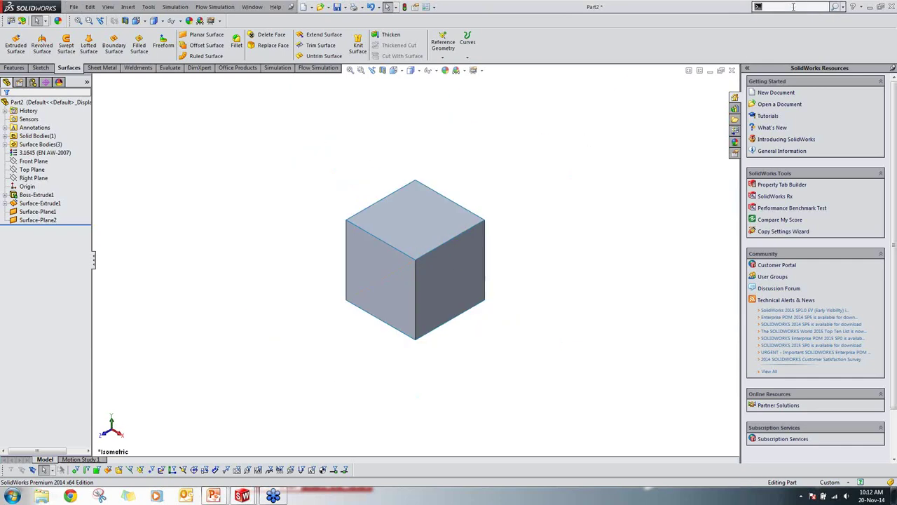
{"action": "key", "text": "Down"}
{"action": "key", "text": "Return"}
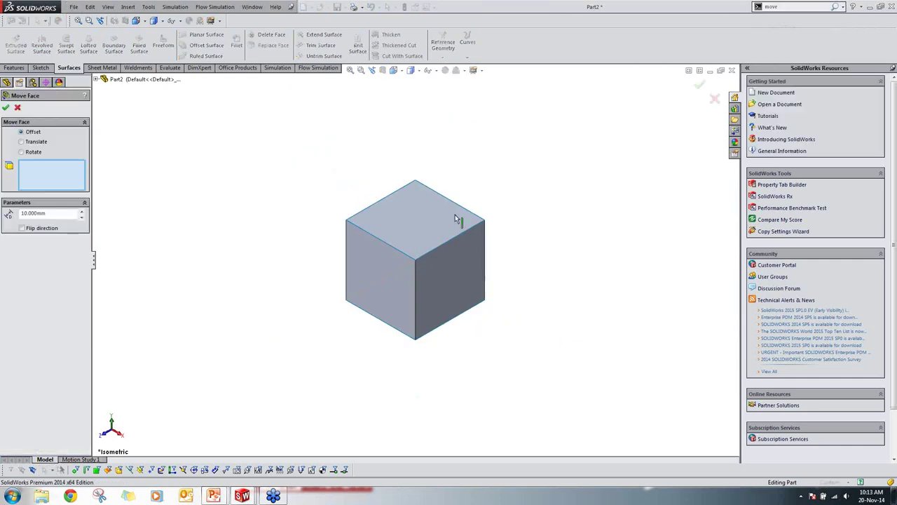
{"action": "left_click", "coordinate": [370, 280]}
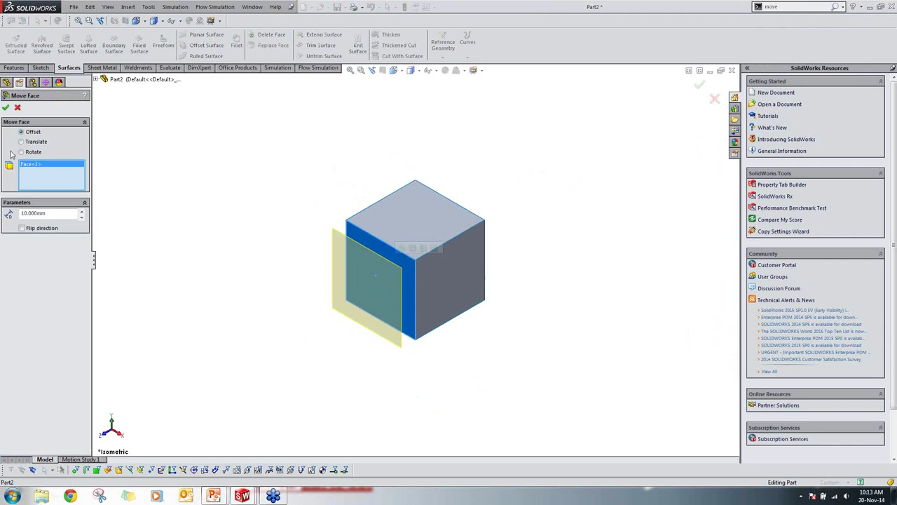
{"action": "double_click", "coordinate": [46, 213]}
{"action": "type", "text": "20"}
{"action": "key", "text": "Return"}
{"action": "left_click", "coordinate": [6, 107]}
{"action": "key", "text": "ctrl+z"}
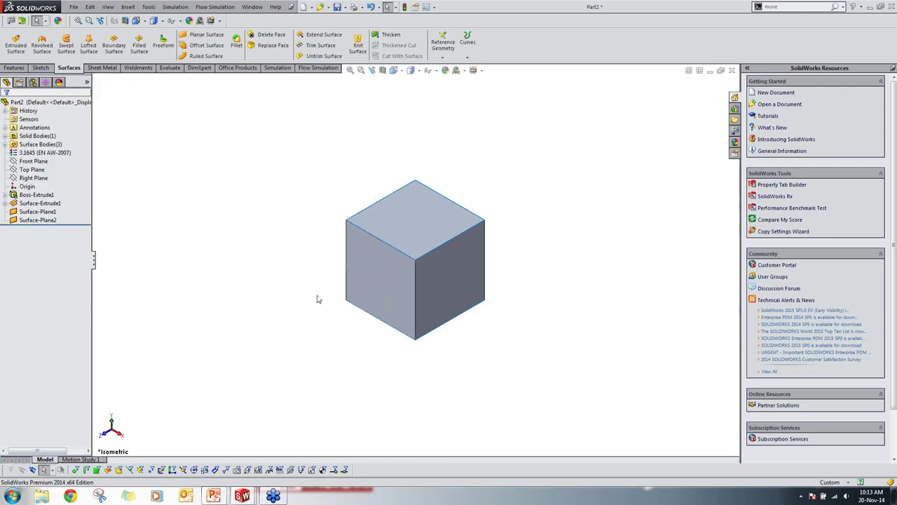
{"action": "left_click", "coordinate": [354, 286]}
{"action": "left_click", "coordinate": [797, 8]}
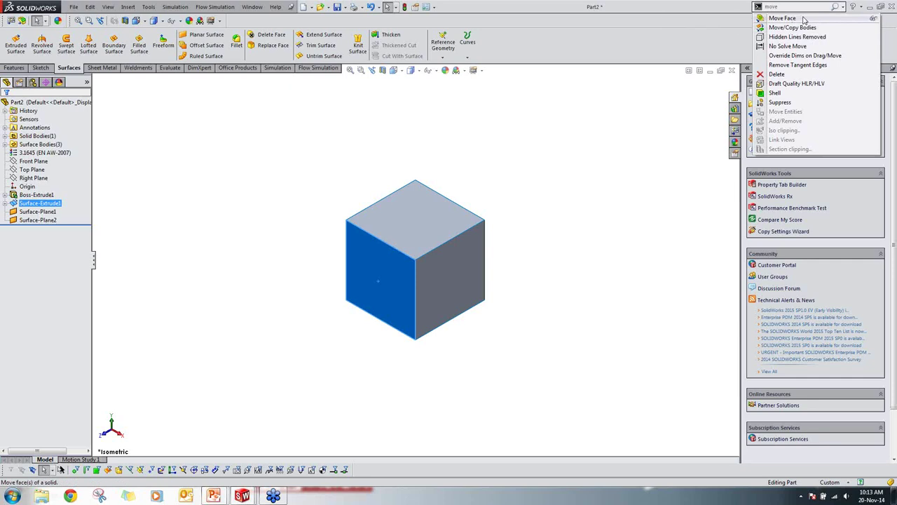
{"action": "left_click", "coordinate": [798, 19]}
{"action": "left_click", "coordinate": [27, 143]}
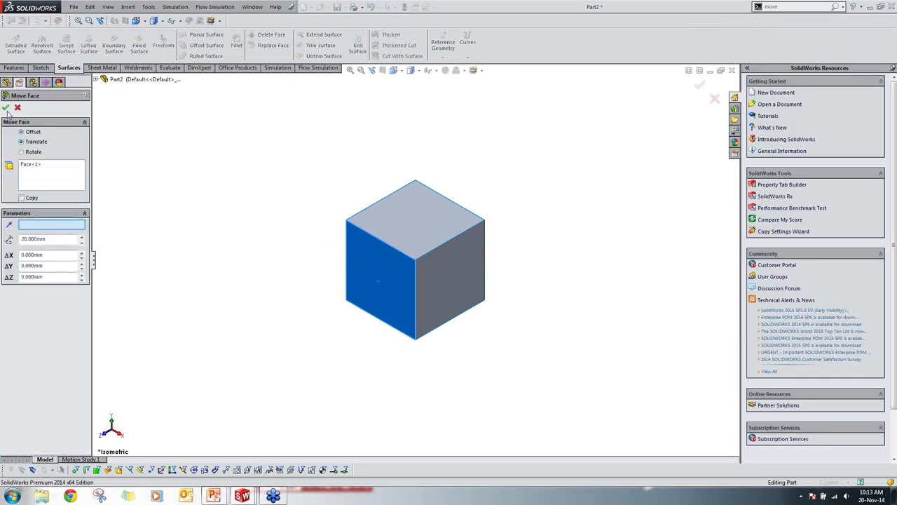
{"action": "left_click", "coordinate": [5, 108]}
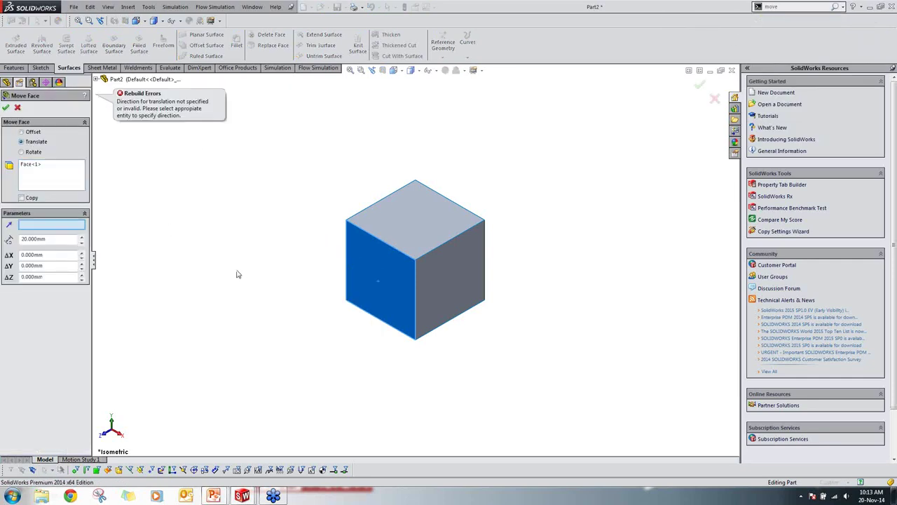
{"action": "left_click", "coordinate": [18, 109]}
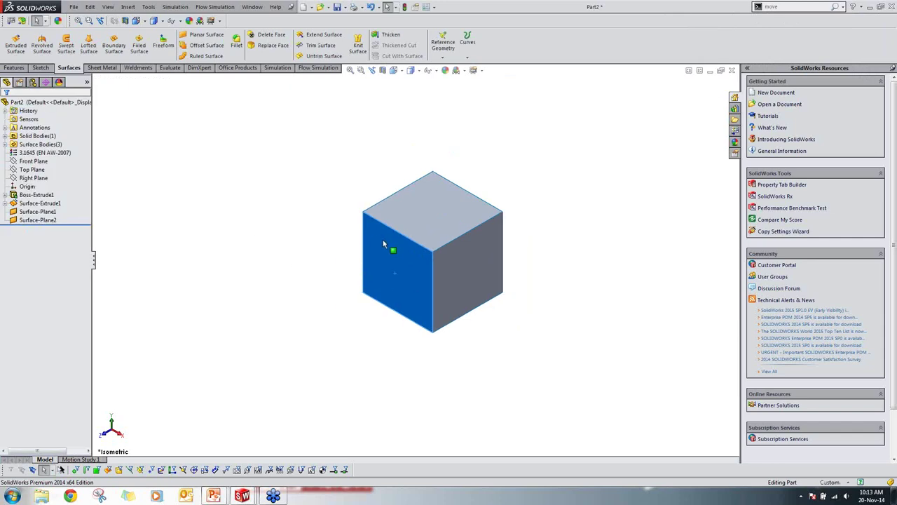
Step: Offset the selected side face of the surface box outward 10 mm with Move Face
{"action": "left_click", "coordinate": [810, 6]}
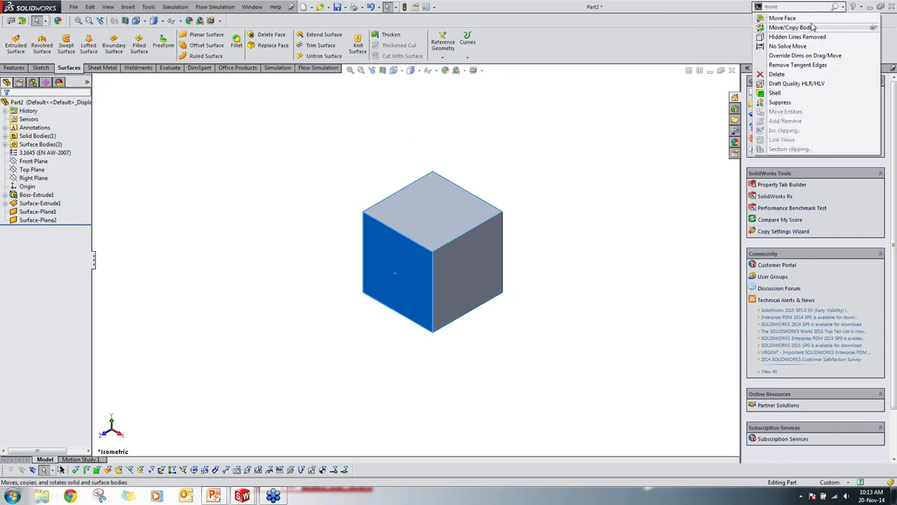
{"action": "left_click", "coordinate": [813, 19]}
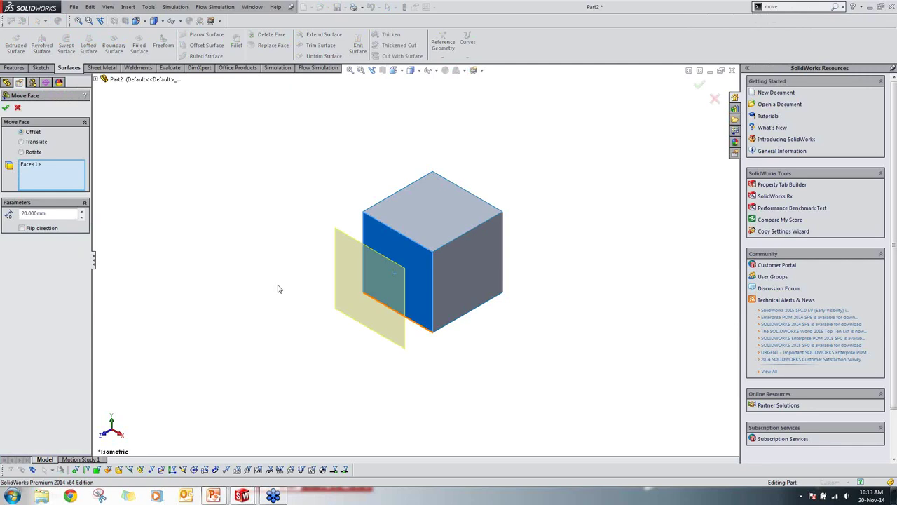
{"action": "left_click_drag", "start_coordinate": [51, 215], "coordinate": [9, 215]}
{"action": "type", "text": "10"}
{"action": "key", "text": "Return"}
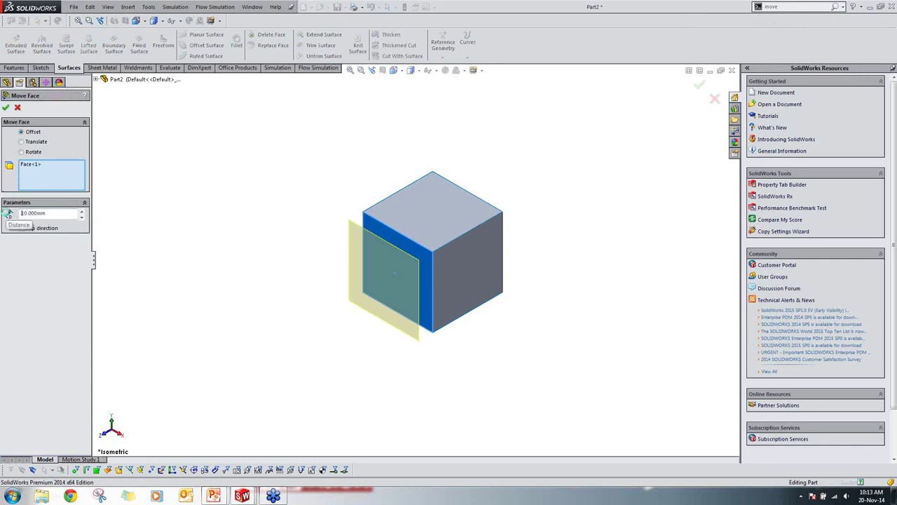
Step: Examine the surface box around the moved side face and the edges of both planar surfaces from several angles
{"action": "scroll", "coordinate": [373, 247], "scroll_direction": "up", "scroll_amount": 6}
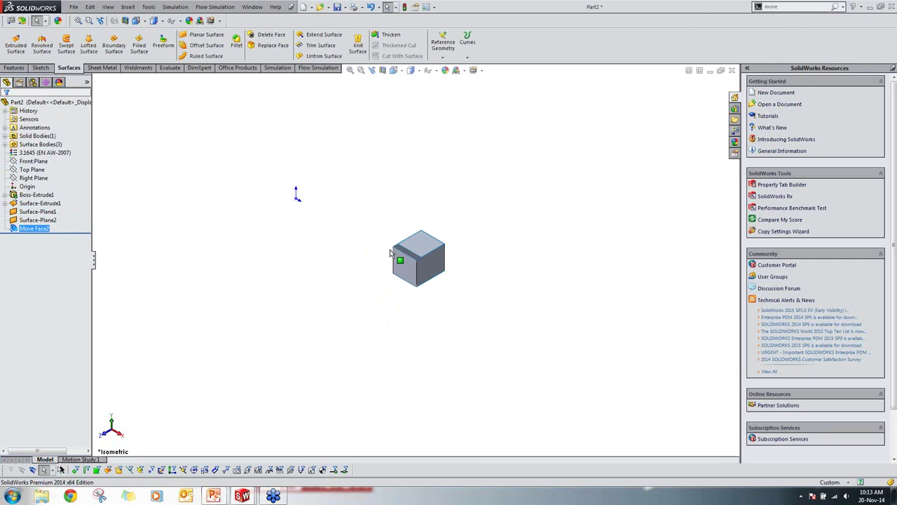
{"action": "middle_click_drag", "start_coordinate": [390, 250], "coordinate": [385, 277]}
{"action": "scroll", "coordinate": [385, 276], "scroll_direction": "down", "scroll_amount": 5}
{"action": "scroll", "coordinate": [430, 273], "scroll_direction": "down", "scroll_amount": 8}
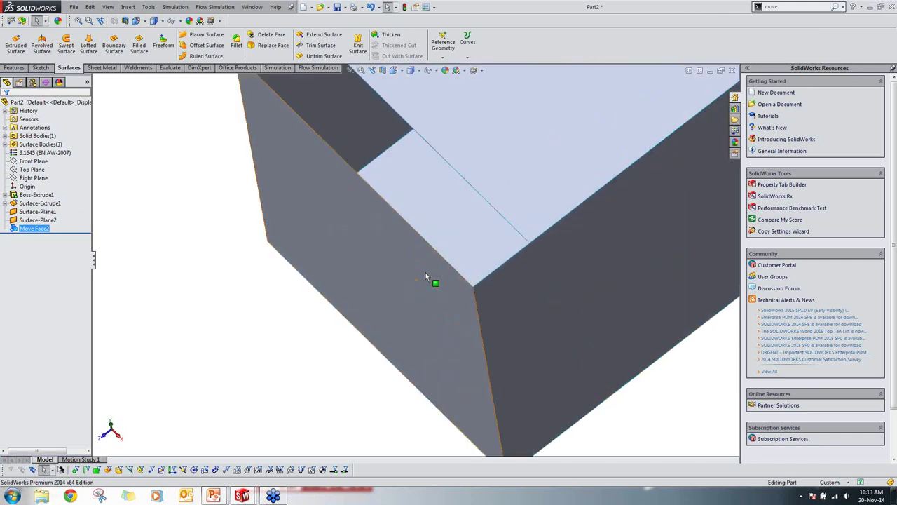
{"action": "middle_click_drag", "start_coordinate": [431, 254], "coordinate": [428, 184]}
{"action": "scroll", "coordinate": [447, 234], "scroll_direction": "down", "scroll_amount": 3}
{"action": "scroll", "coordinate": [407, 181], "scroll_direction": "up", "scroll_amount": 5}
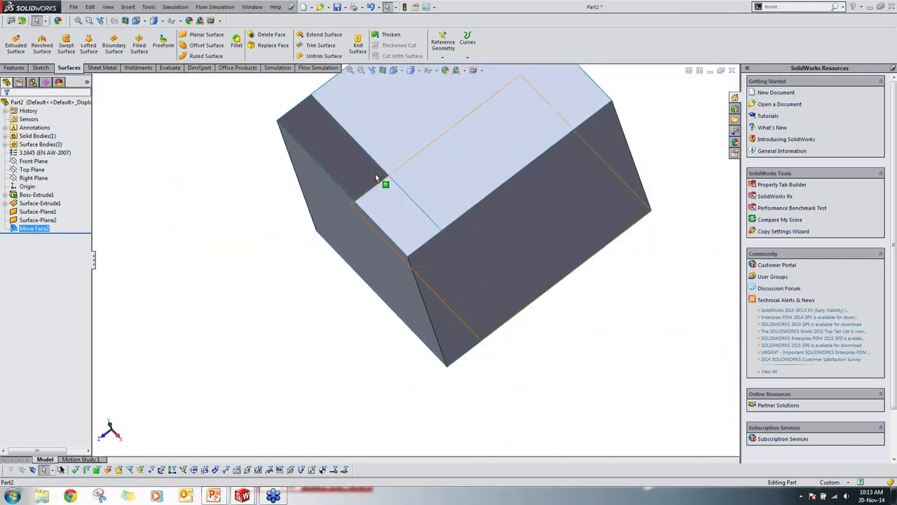
{"action": "scroll", "coordinate": [334, 142], "scroll_direction": "down", "scroll_amount": 4}
{"action": "scroll", "coordinate": [377, 205], "scroll_direction": "up", "scroll_amount": 2}
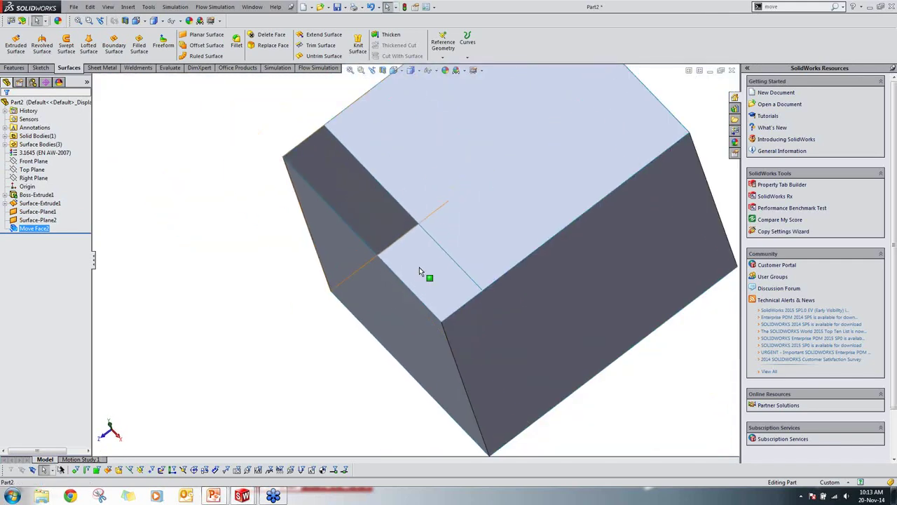
{"action": "scroll", "coordinate": [400, 245], "scroll_direction": "up", "scroll_amount": 3}
{"action": "middle_click_drag", "start_coordinate": [383, 255], "coordinate": [443, 192]}
{"action": "left_click_drag", "start_coordinate": [410, 238], "coordinate": [393, 260]}
{"action": "middle_click_drag", "start_coordinate": [507, 197], "coordinate": [582, 120]}
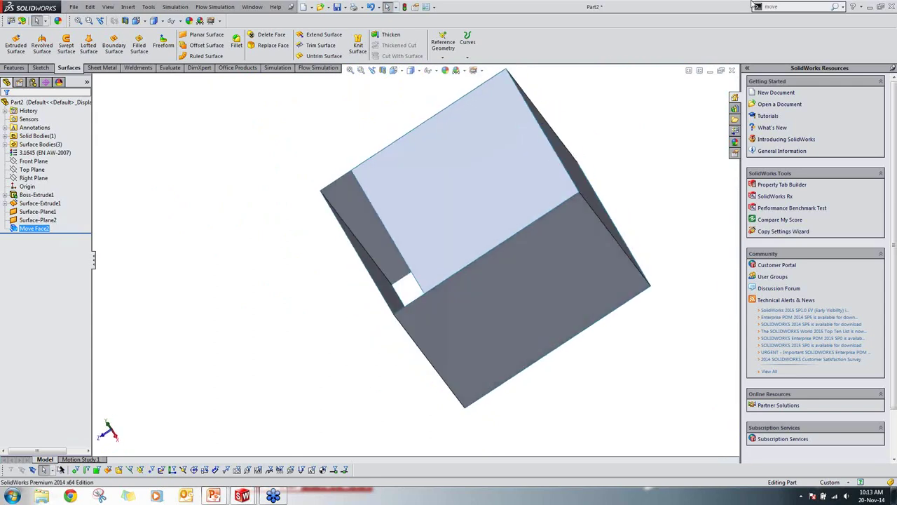
Step: Offset the opposite side face of the surface box outward 10 mm with Move Face
{"action": "left_click", "coordinate": [799, 6]}
{"action": "left_click", "coordinate": [784, 18]}
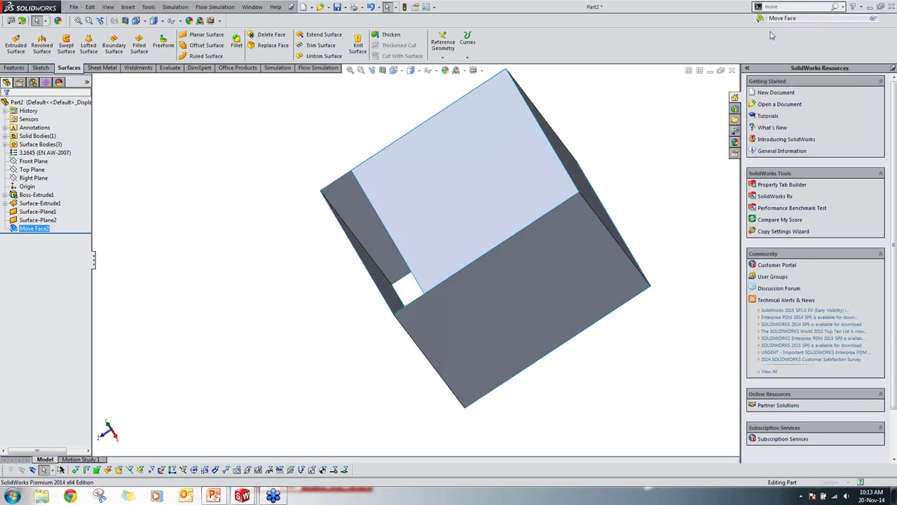
{"action": "left_click", "coordinate": [570, 167]}
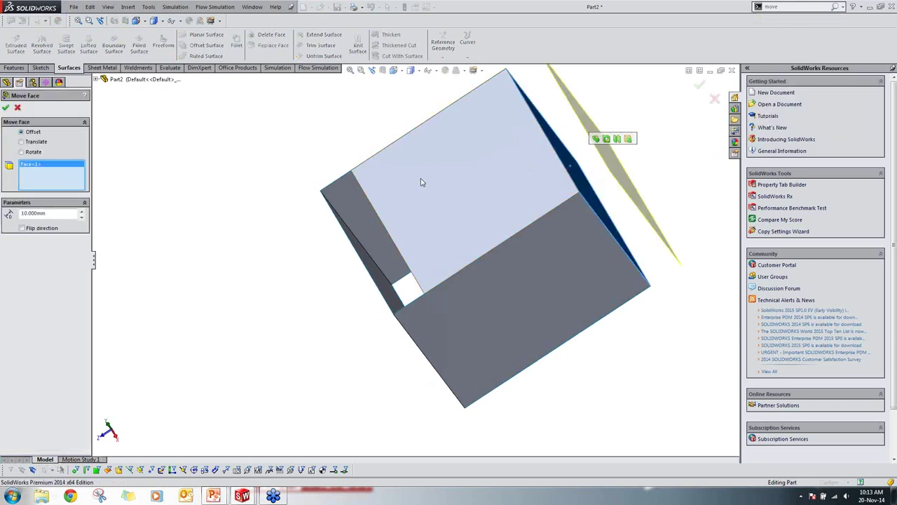
{"action": "left_click", "coordinate": [6, 107]}
Step: Examine both moved ends of the surface box and how they meet the planar surfaces
{"action": "scroll", "coordinate": [505, 152], "scroll_direction": "up", "scroll_amount": 3}
{"action": "middle_click_drag", "start_coordinate": [504, 152], "coordinate": [685, 218]}
{"action": "scroll", "coordinate": [518, 263], "scroll_direction": "down", "scroll_amount": 5}
{"action": "middle_click_drag", "start_coordinate": [346, 257], "coordinate": [487, 173]}
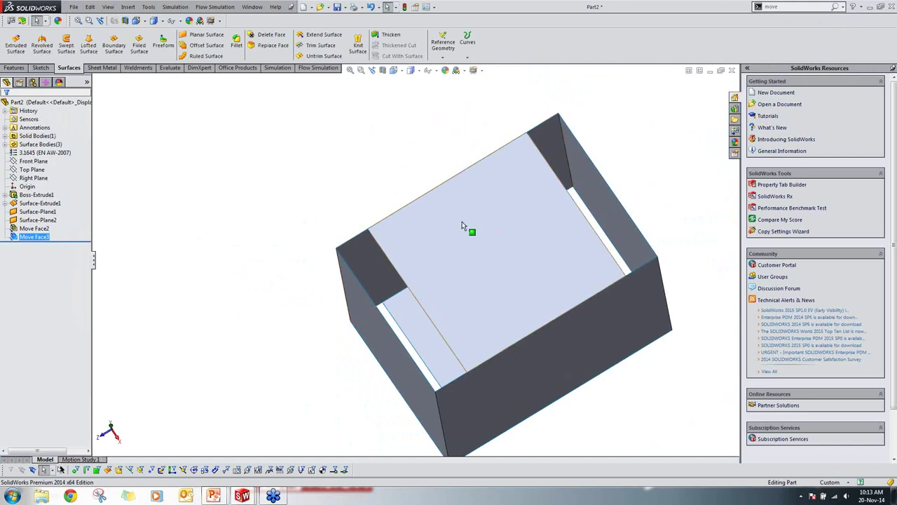
{"action": "scroll", "coordinate": [392, 297], "scroll_direction": "down", "scroll_amount": 3}
{"action": "scroll", "coordinate": [432, 268], "scroll_direction": "up", "scroll_amount": 3}
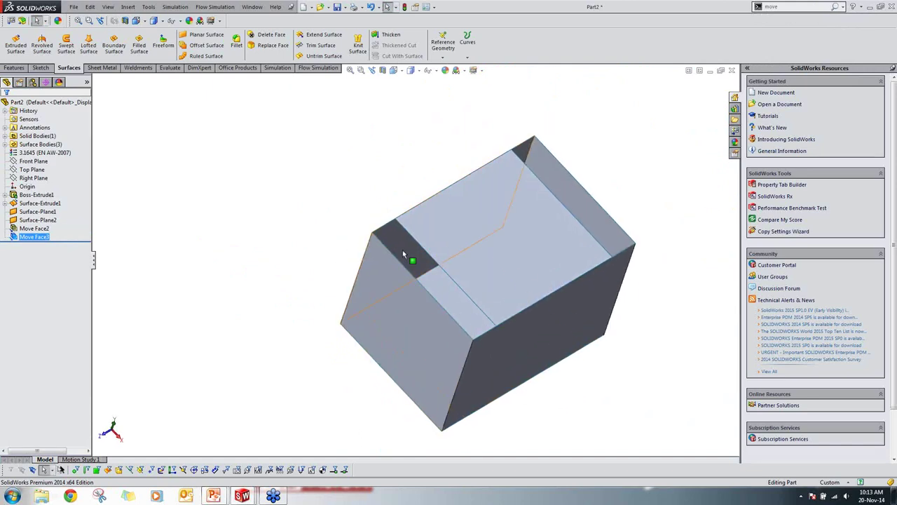
{"action": "middle_click_drag", "start_coordinate": [555, 177], "coordinate": [422, 264]}
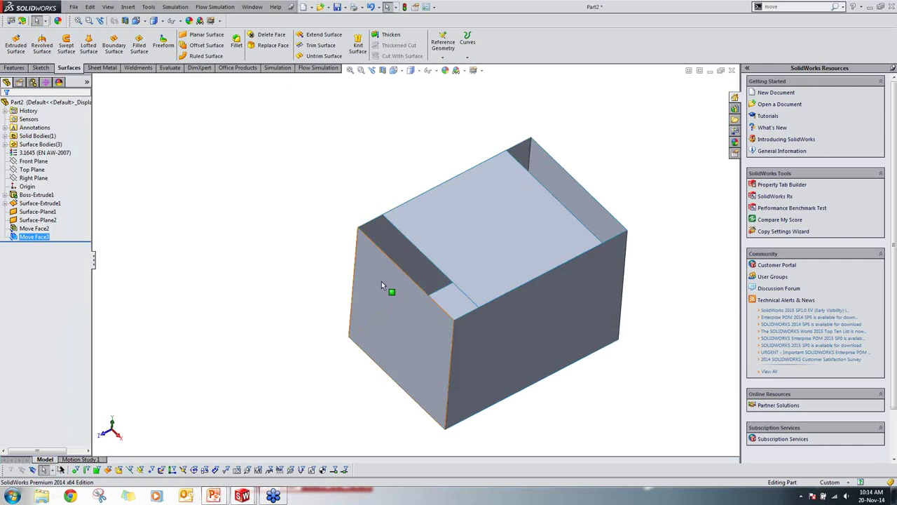
Step: Roll the feature history back above both Move Face features and the second planar surface, to just after Surface-Plane1
{"action": "left_click", "coordinate": [28, 212], "text": "ctrl"}
{"action": "left_click", "coordinate": [28, 213], "text": "ctrl"}
{"action": "left_click_drag", "start_coordinate": [73, 239], "coordinate": [72, 225]}
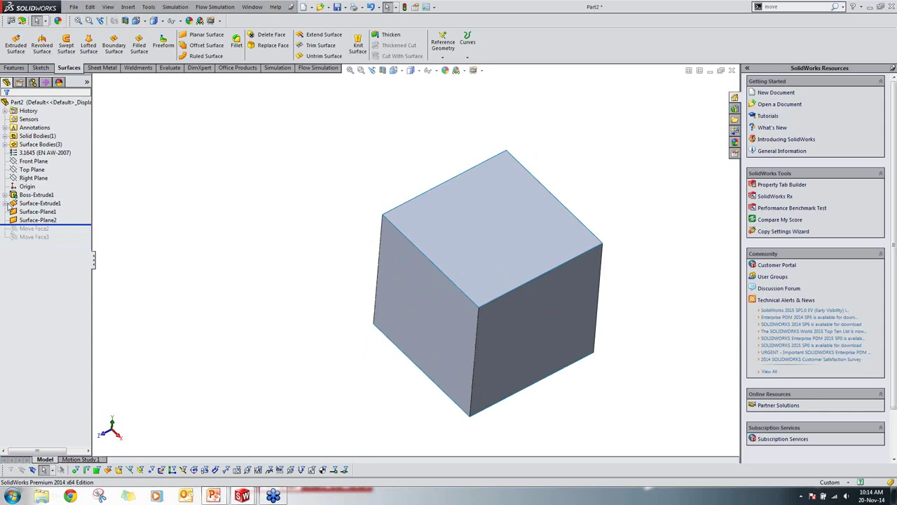
{"action": "middle_click_drag", "start_coordinate": [449, 257], "coordinate": [416, 235]}
{"action": "left_click", "coordinate": [29, 221]}
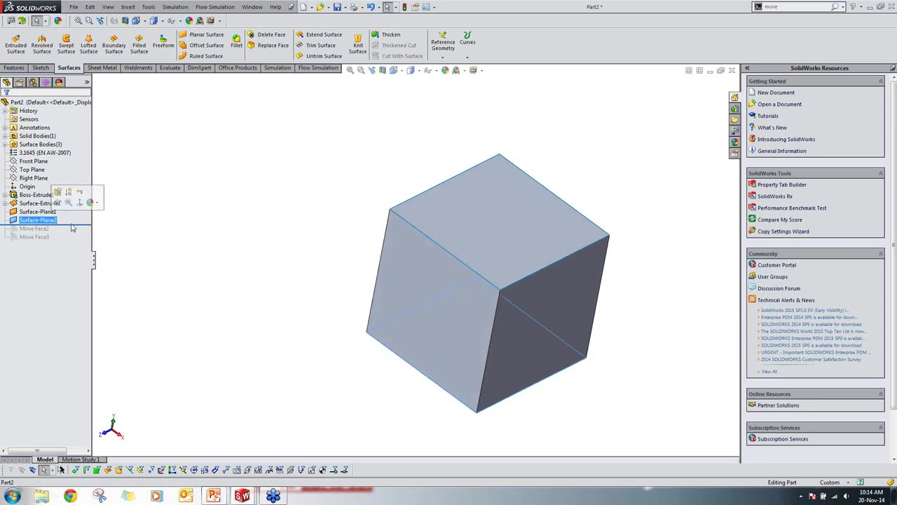
{"action": "left_click_drag", "start_coordinate": [74, 224], "coordinate": [75, 216]}
Step: Create a reference plane offset 20 mm from the top planar surface, flipped downward into the box
{"action": "mouse_move", "coordinate": [391, 274]}
{"action": "middle_mouse_down"}
{"action": "mouse_move", "coordinate": [416, 260]}
{"action": "mouse_move", "coordinate": [340, 251]}
{"action": "mouse_move", "coordinate": [478, 318]}
{"action": "mouse_move", "coordinate": [492, 284]}
{"action": "middle_mouse_up"}
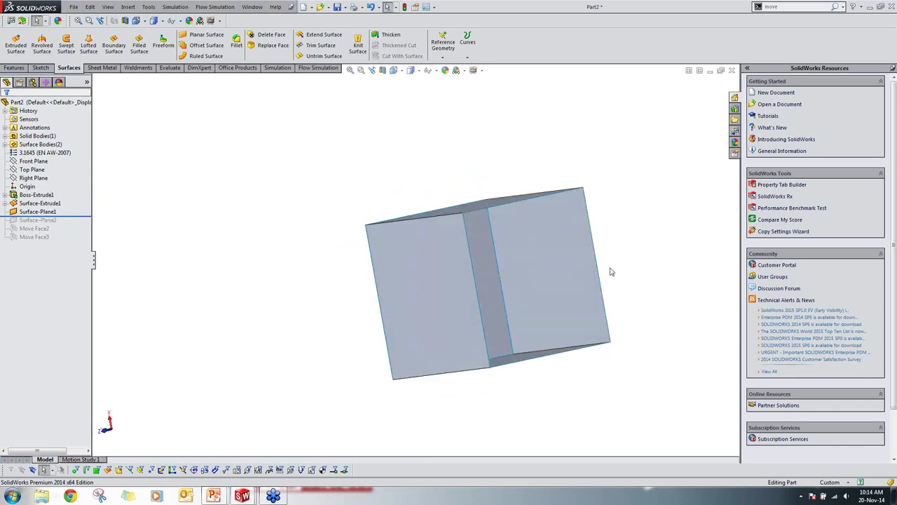
{"action": "middle_click_drag", "start_coordinate": [572, 309], "coordinate": [516, 295]}
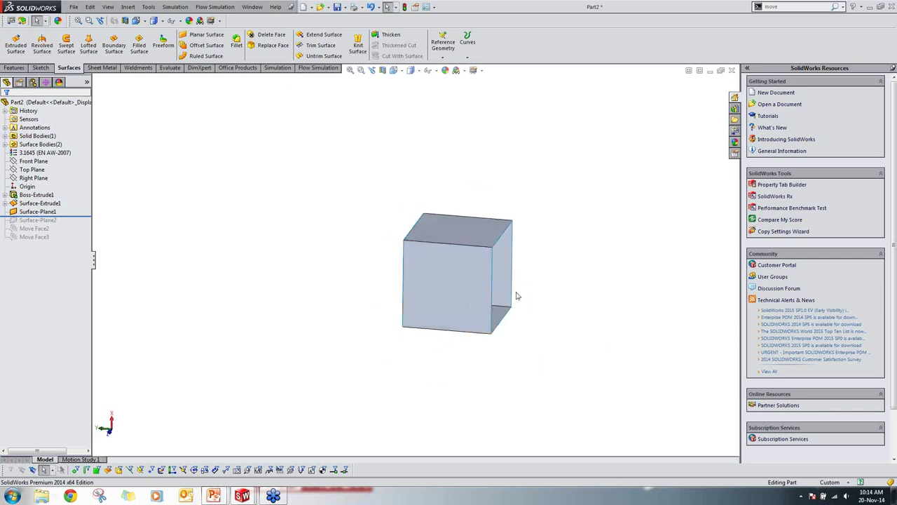
{"action": "middle_click_drag", "start_coordinate": [490, 232], "coordinate": [444, 200]}
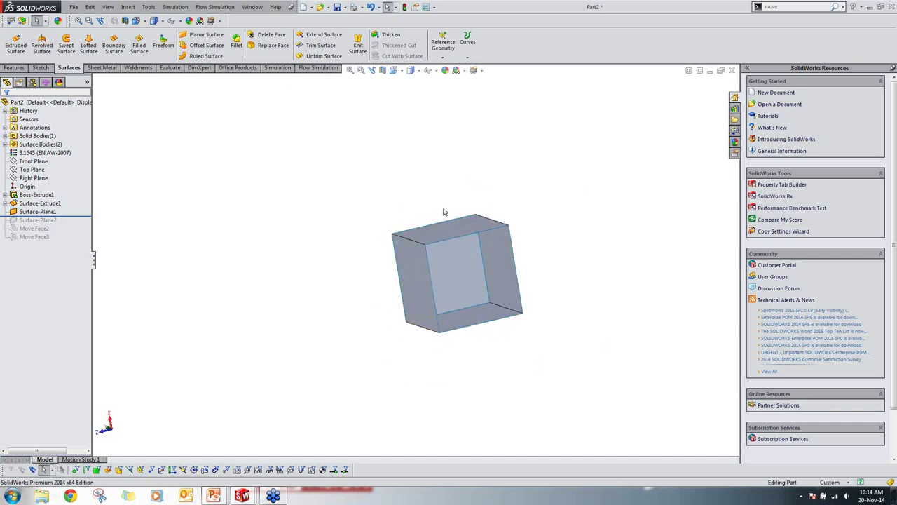
{"action": "mouse_move", "coordinate": [420, 259]}
{"action": "middle_mouse_down"}
{"action": "mouse_move", "coordinate": [450, 280]}
{"action": "mouse_move", "coordinate": [420, 274]}
{"action": "middle_mouse_up"}
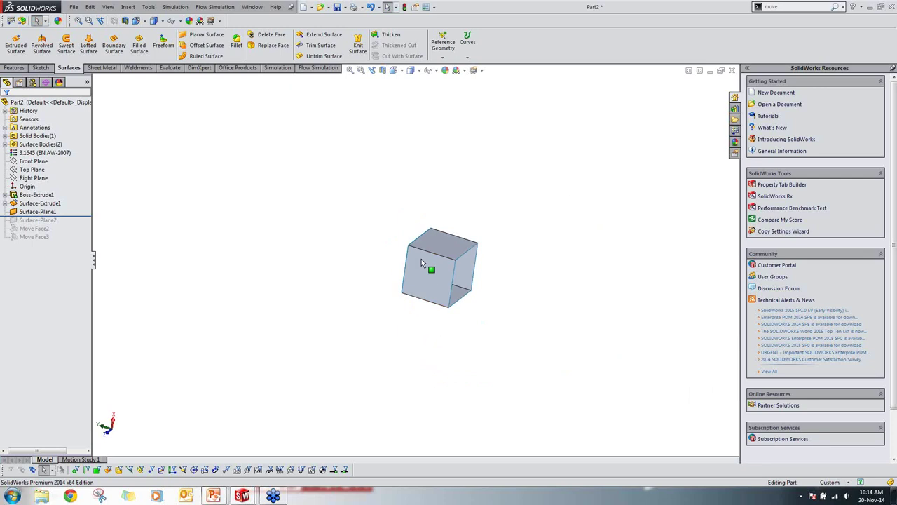
{"action": "key", "text": "ctrl+7"}
{"action": "middle_click_drag", "start_coordinate": [404, 256], "coordinate": [418, 223]}
{"action": "left_click", "coordinate": [417, 216]}
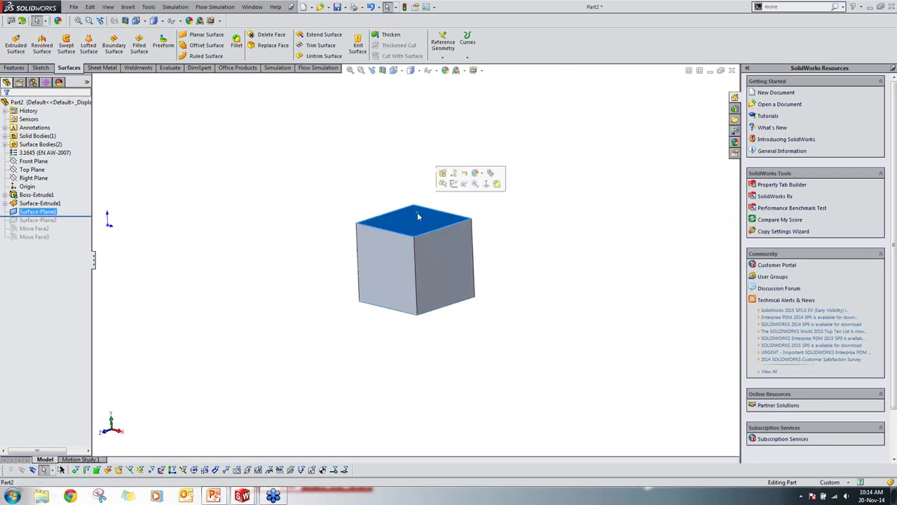
{"action": "left_click", "coordinate": [443, 40]}
{"action": "left_click", "coordinate": [438, 66]}
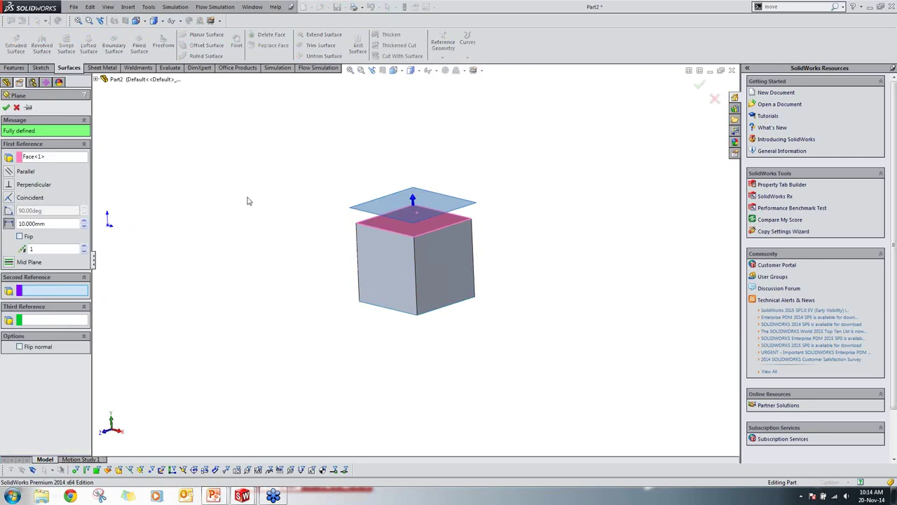
{"action": "left_click", "coordinate": [28, 223]}
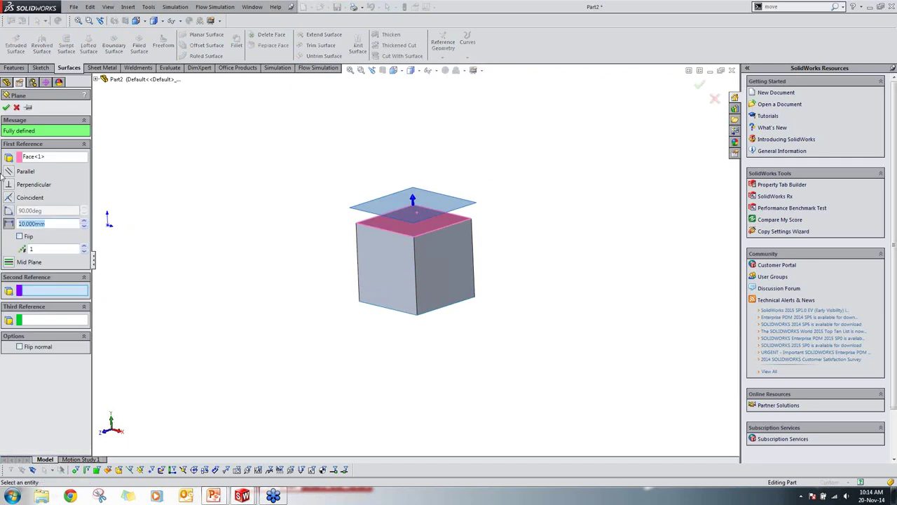
{"action": "type", "text": "20"}
{"action": "key", "text": "Return"}
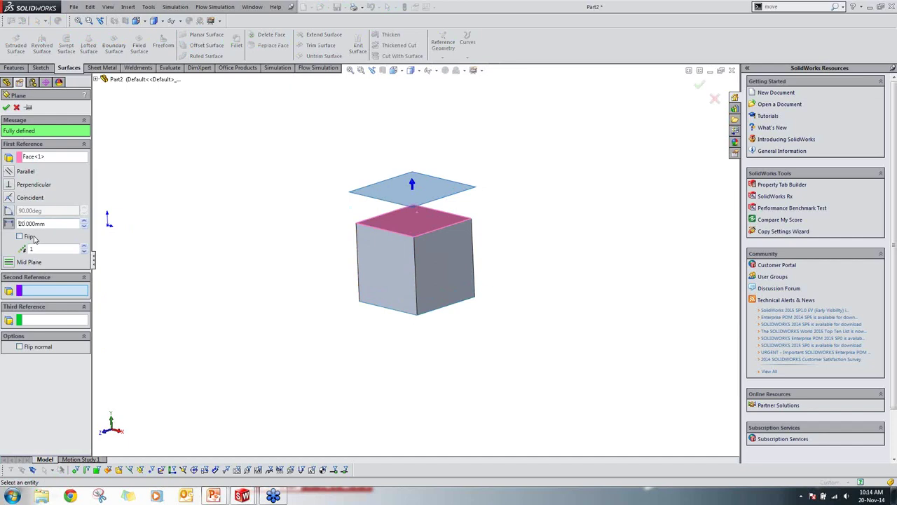
{"action": "left_click", "coordinate": [20, 236]}
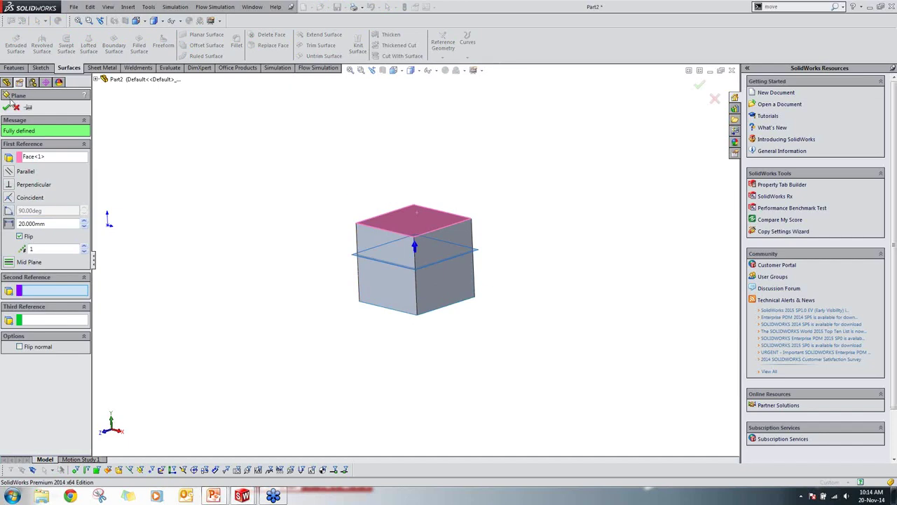
{"action": "left_click", "coordinate": [7, 106]}
Step: Sketch a rectangle on the new offset plane that extends beyond all four sides of the surface box and exit the sketch
{"action": "middle_click_drag", "start_coordinate": [413, 238], "coordinate": [103, 89]}
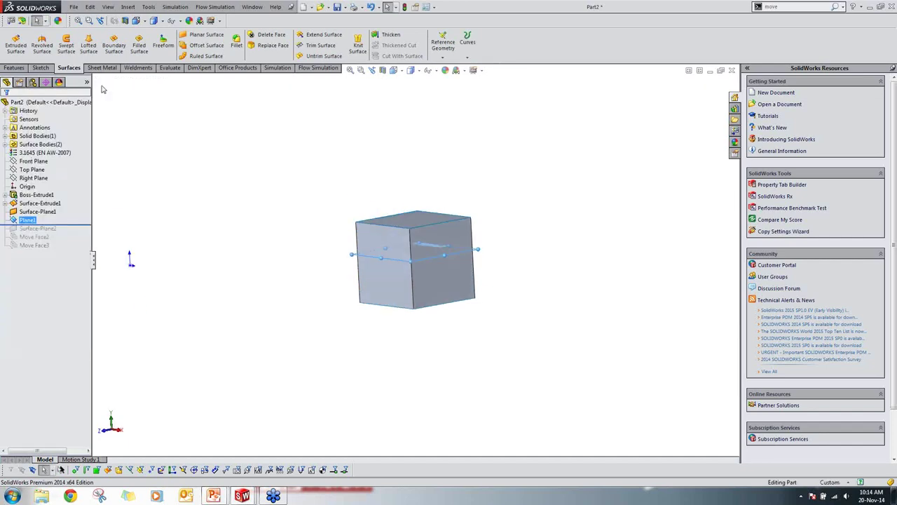
{"action": "right_click", "coordinate": [26, 221]}
{"action": "left_click", "coordinate": [40, 194]}
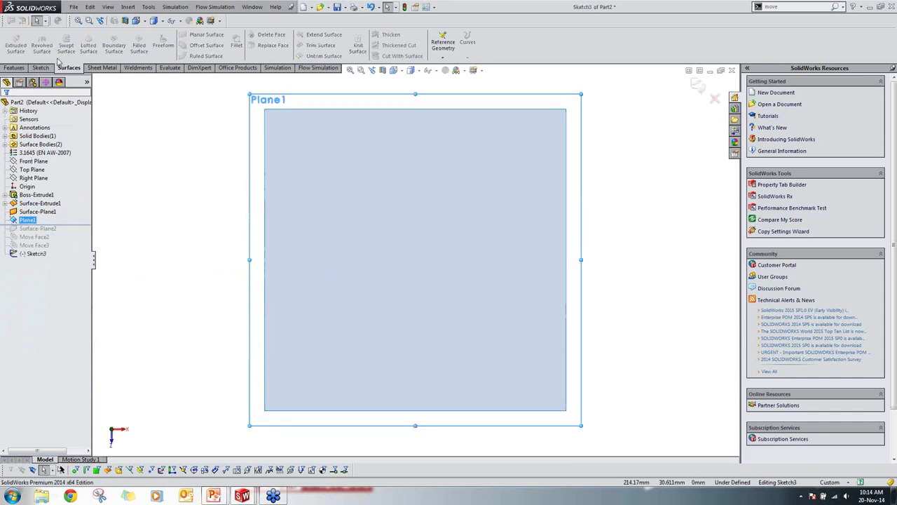
{"action": "scroll", "coordinate": [35, 67], "scroll_direction": "down", "scroll_amount": 2}
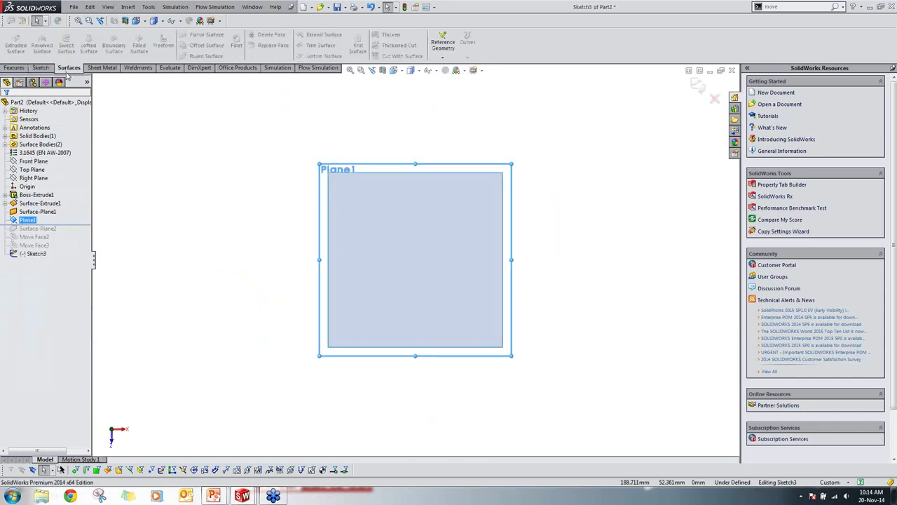
{"action": "left_click", "coordinate": [41, 67]}
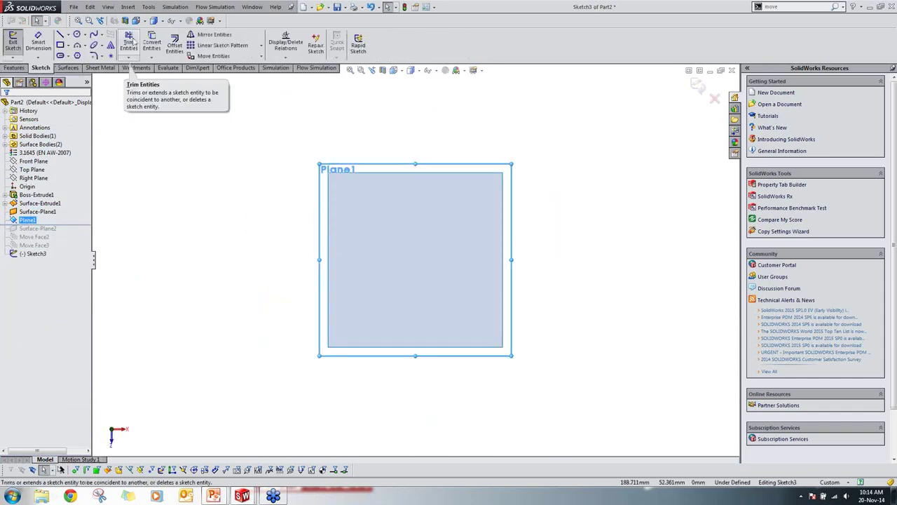
{"action": "left_click", "coordinate": [60, 44]}
{"action": "left_click_drag", "start_coordinate": [279, 128], "coordinate": [557, 397]}
{"action": "left_click", "coordinate": [12, 43]}
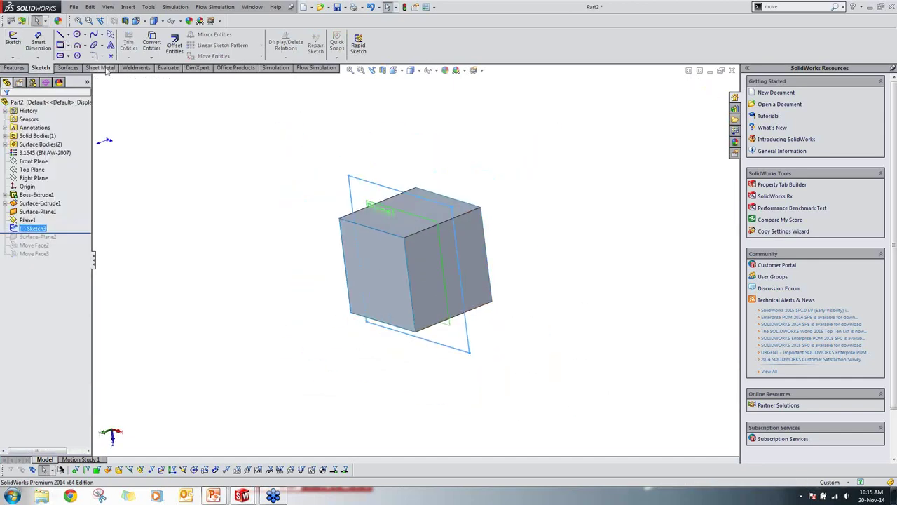
Step: Create a planar surface from the oversized rectangle sketch
{"action": "left_click", "coordinate": [68, 67]}
{"action": "left_click", "coordinate": [205, 35]}
{"action": "left_click", "coordinate": [5, 107]}
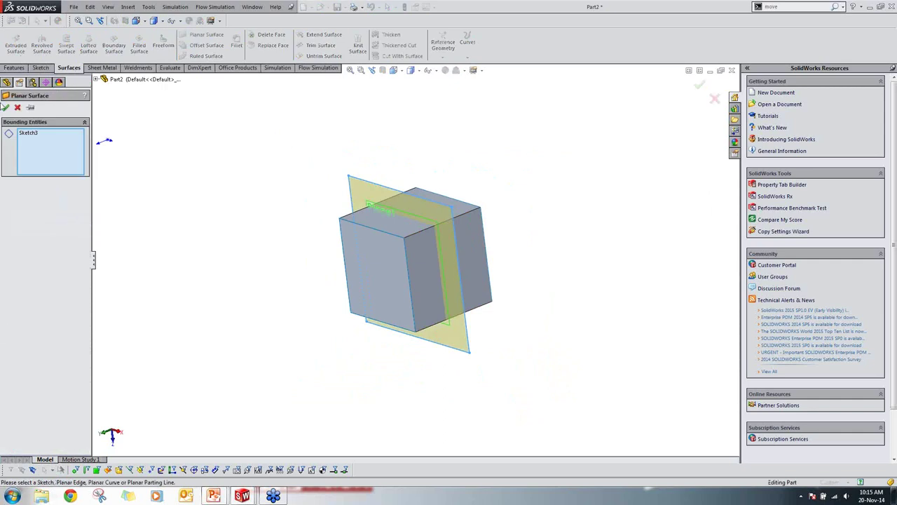
Step: Examine from several angles how the new planar surface passes through the walls of the surface box
{"action": "middle_click_drag", "start_coordinate": [415, 236], "coordinate": [421, 180]}
{"action": "scroll", "coordinate": [411, 249], "scroll_direction": "down", "scroll_amount": 3}
{"action": "scroll", "coordinate": [420, 181], "scroll_direction": "down", "scroll_amount": 3}
{"action": "scroll", "coordinate": [425, 220], "scroll_direction": "up", "scroll_amount": 4}
{"action": "middle_click_drag", "start_coordinate": [425, 220], "coordinate": [408, 210]}
{"action": "scroll", "coordinate": [403, 260], "scroll_direction": "up", "scroll_amount": 3}
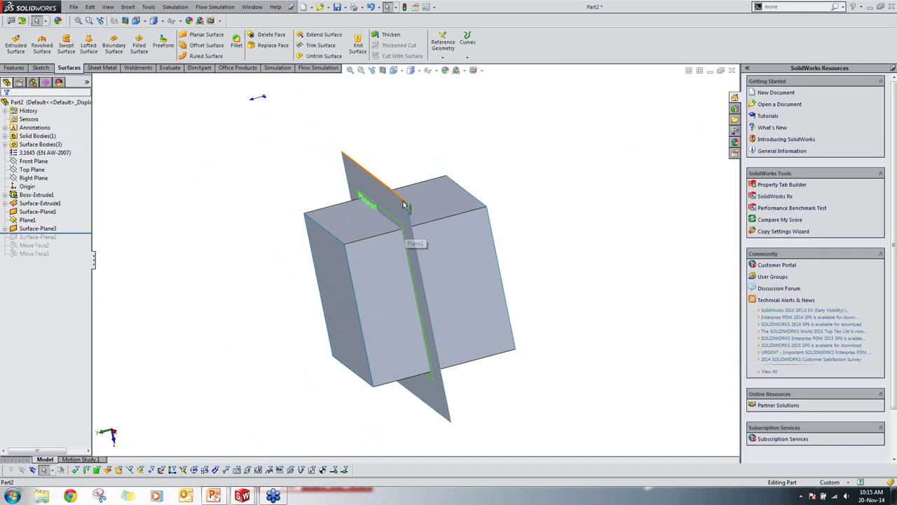
{"action": "left_click", "coordinate": [400, 209]}
{"action": "left_click", "coordinate": [385, 256]}
{"action": "left_click", "coordinate": [401, 210]}
{"action": "left_click", "coordinate": [402, 272]}
{"action": "left_click", "coordinate": [395, 213]}
{"action": "middle_click_drag", "start_coordinate": [367, 281], "coordinate": [399, 282]}
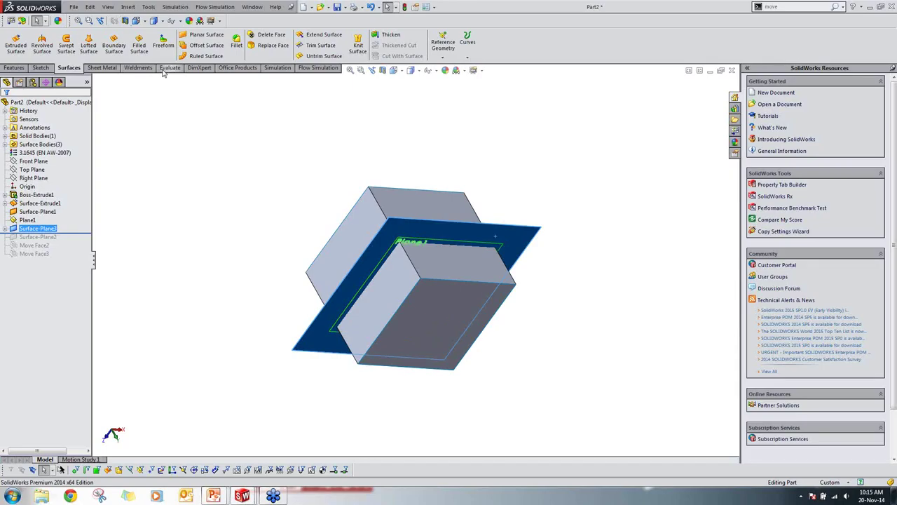
Step: Suppress Boss-Extrude1 so the part holds only surface bodies, and view the open side of the box
{"action": "left_click", "coordinate": [169, 69]}
{"action": "left_click", "coordinate": [31, 203], "text": "ctrl"}
{"action": "right_click", "coordinate": [34, 196]}
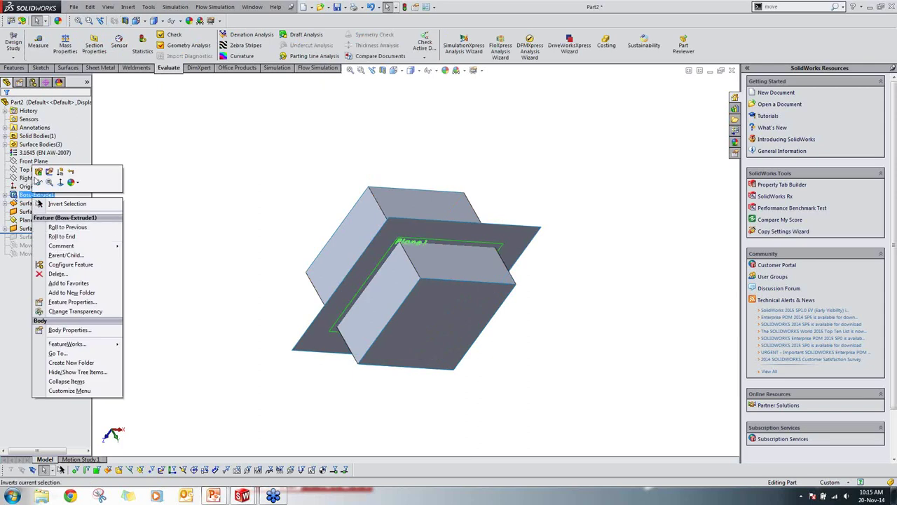
{"action": "left_click", "coordinate": [60, 171]}
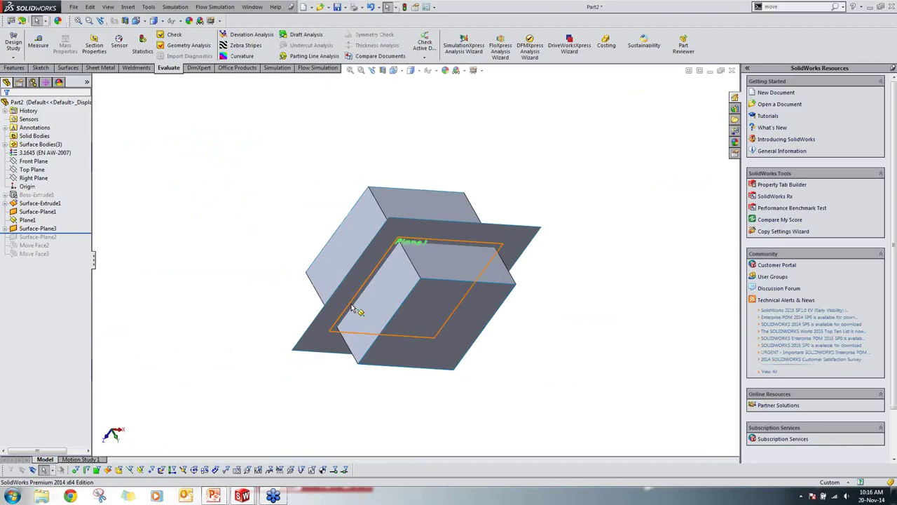
{"action": "middle_click_drag", "start_coordinate": [353, 290], "coordinate": [301, 280]}
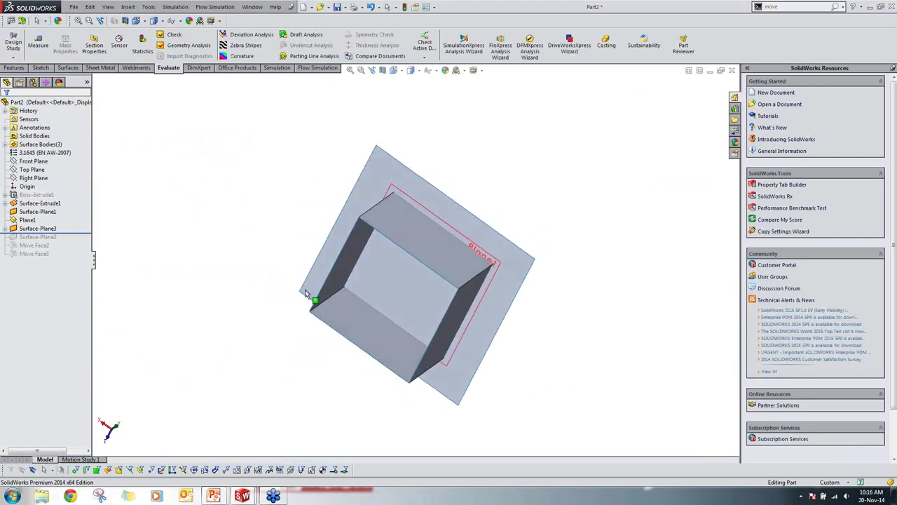
Step: Unsuppress Boss-Extrude1 to restore the solid cube
{"action": "right_click", "coordinate": [29, 194]}
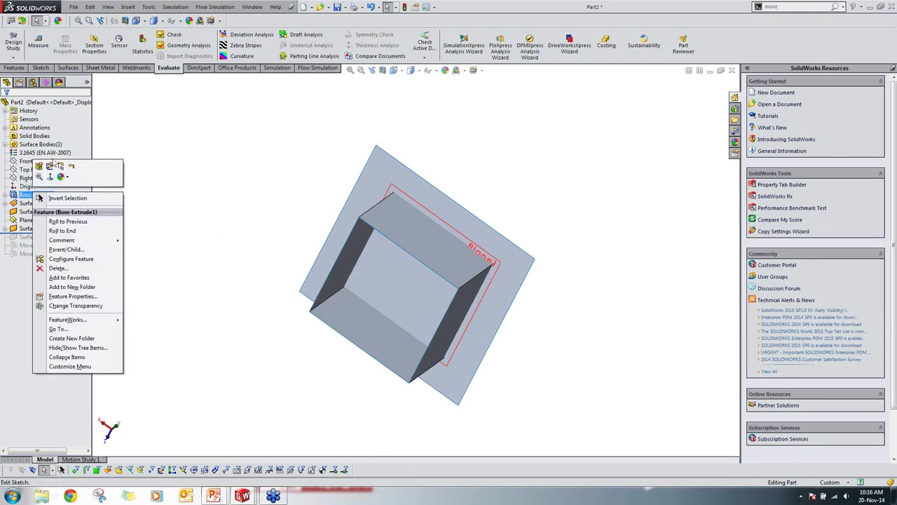
{"action": "left_click", "coordinate": [32, 196]}
{"action": "right_click", "coordinate": [39, 196]}
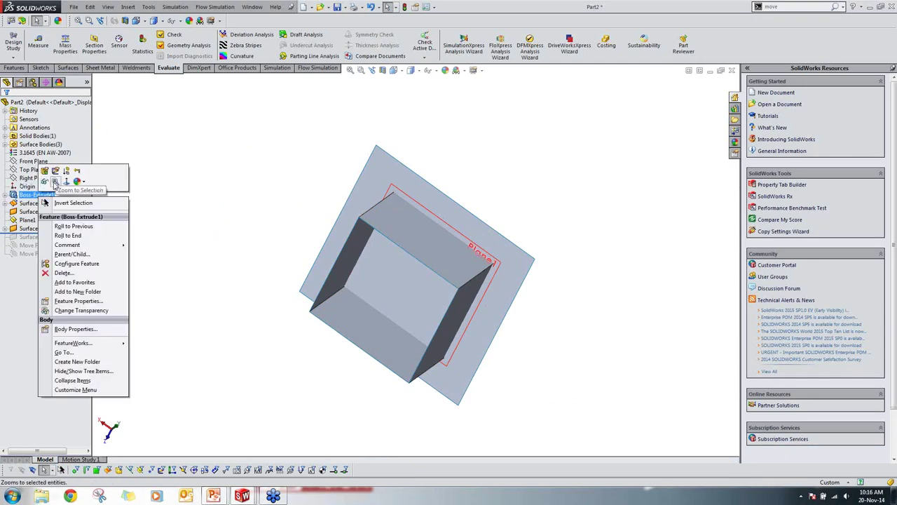
{"action": "left_click", "coordinate": [45, 182]}
Step: Roll the feature history forward to the end, past both Move Face features, and show both bodies in isometric view
{"action": "left_click_drag", "start_coordinate": [49, 233], "coordinate": [54, 261]}
{"action": "scroll", "coordinate": [274, 276], "scroll_direction": "up", "scroll_amount": 9}
{"action": "middle_click_drag", "start_coordinate": [386, 274], "coordinate": [407, 418]}
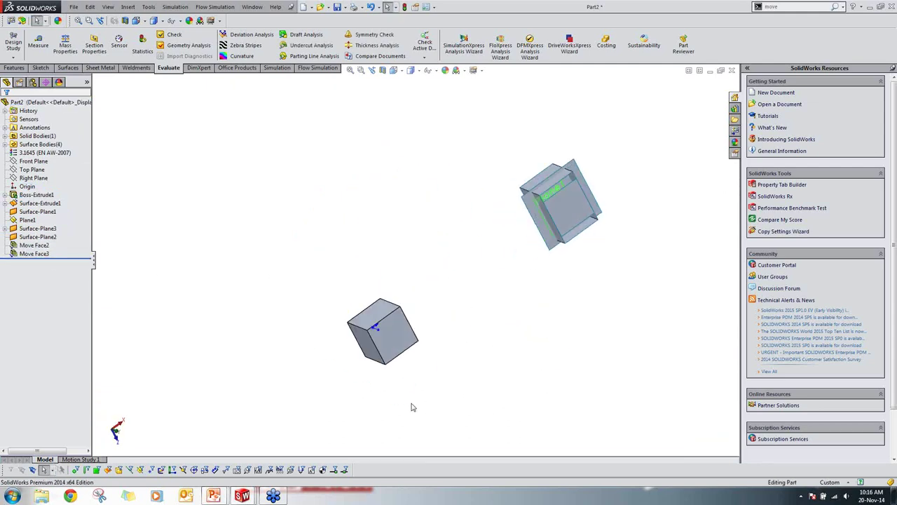
{"action": "key", "text": "ctrl+7"}
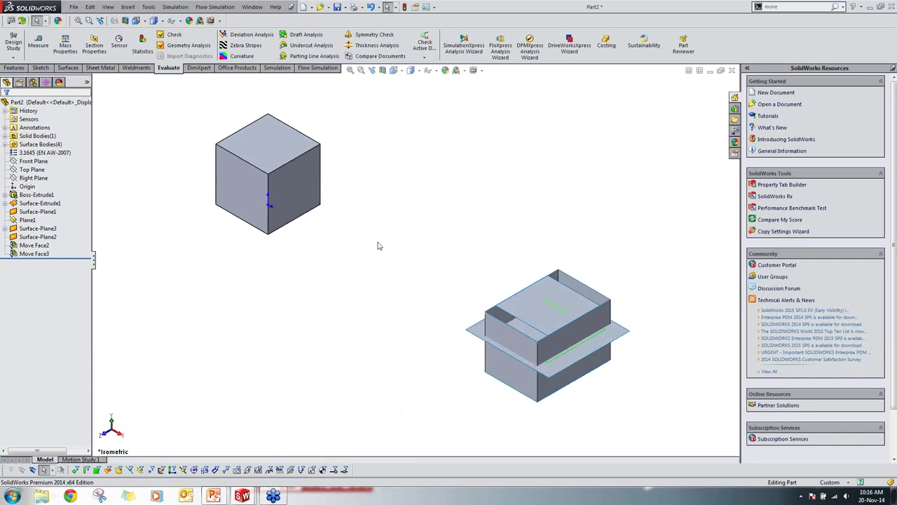
Step: Suppress the oversized planar surface Surface-Plane3 and roll the history back to just after Surface-Plane2
{"action": "left_click", "coordinate": [382, 70]}
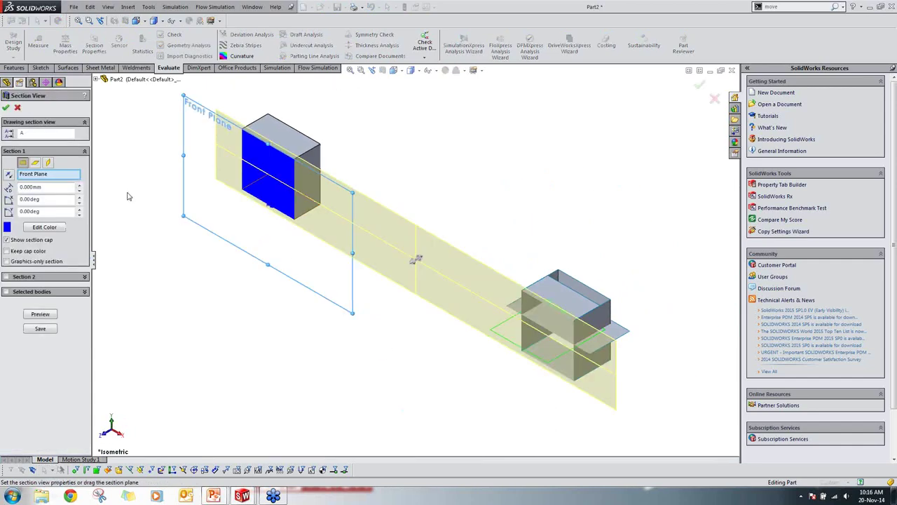
{"action": "key", "text": "Escape"}
{"action": "left_click", "coordinate": [37, 236]}
{"action": "left_click", "coordinate": [33, 229]}
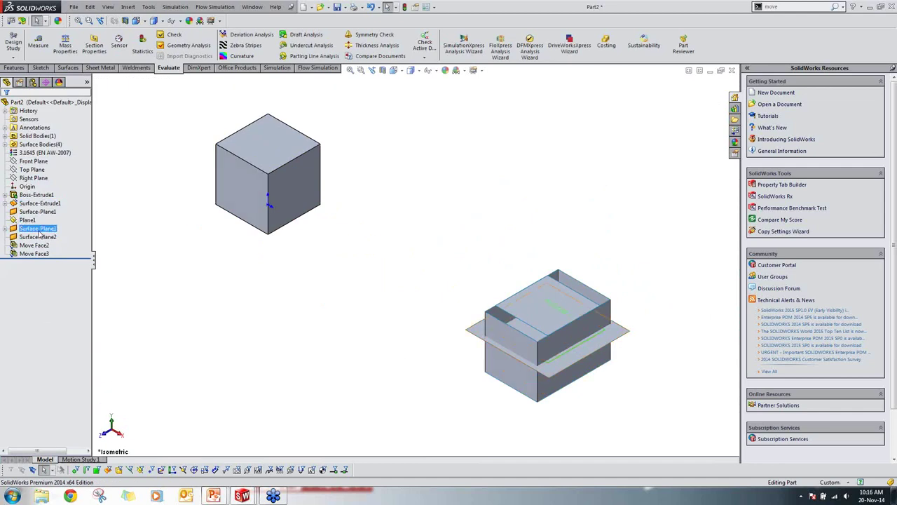
{"action": "right_click", "coordinate": [38, 234]}
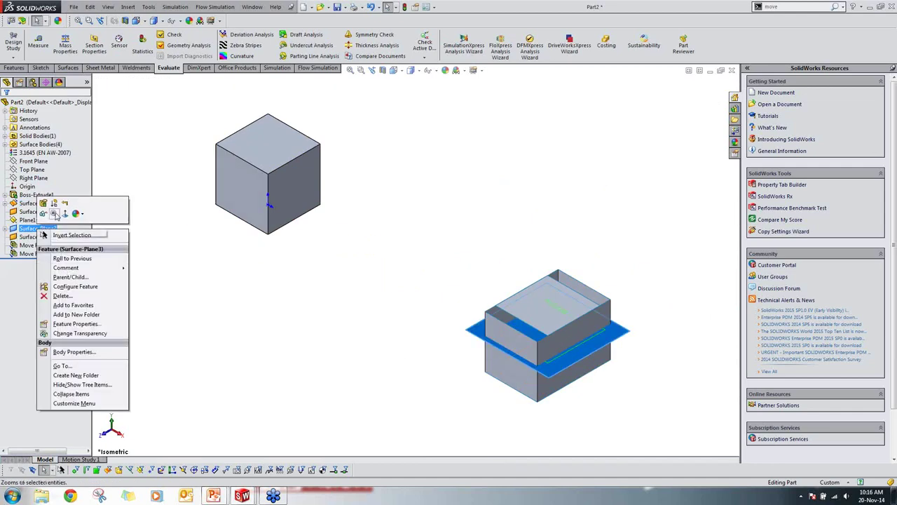
{"action": "left_click", "coordinate": [53, 214]}
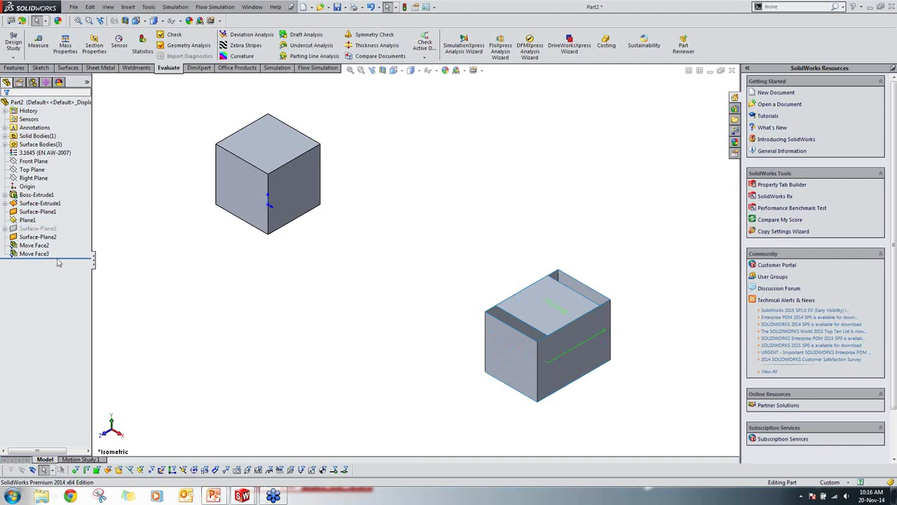
{"action": "left_click_drag", "start_coordinate": [66, 261], "coordinate": [67, 242]}
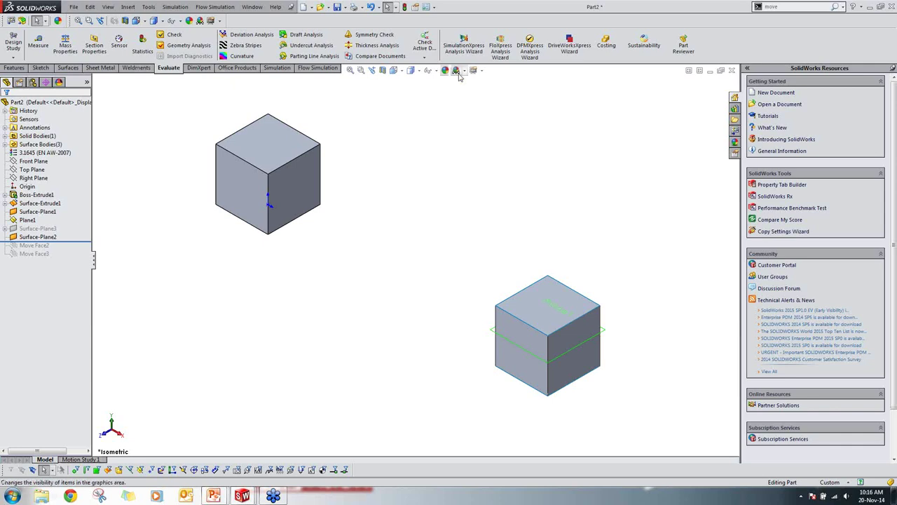
Step: Section both bodies along the Front Plane and compare the interior of the solid cube with that of the surface box
{"action": "left_click", "coordinate": [382, 70]}
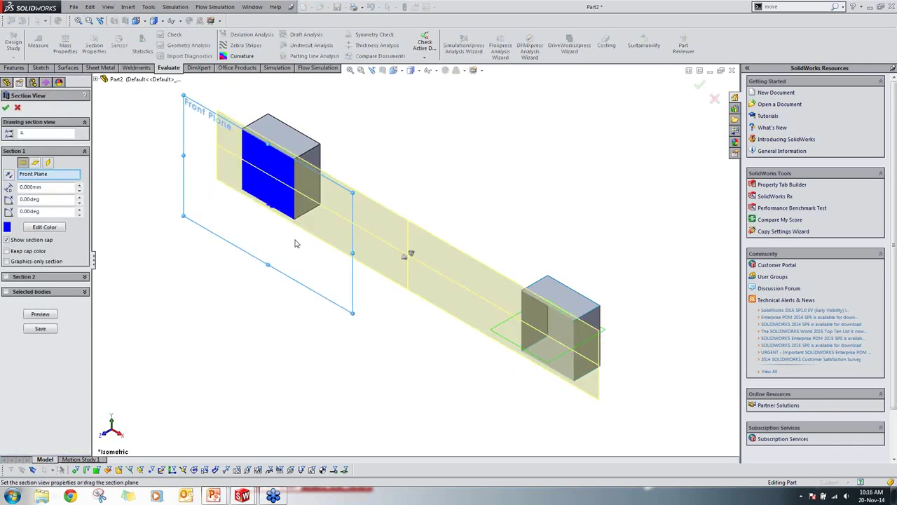
{"action": "left_click", "coordinate": [17, 107]}
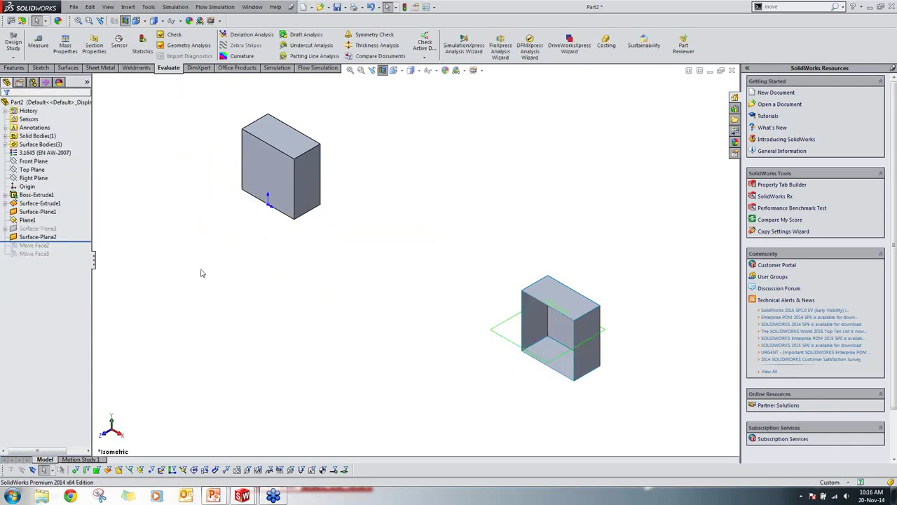
{"action": "key", "text": "ctrl+1"}
{"action": "scroll", "coordinate": [587, 286], "scroll_direction": "down", "scroll_amount": 2}
{"action": "middle_click_drag", "start_coordinate": [587, 283], "coordinate": [497, 228]}
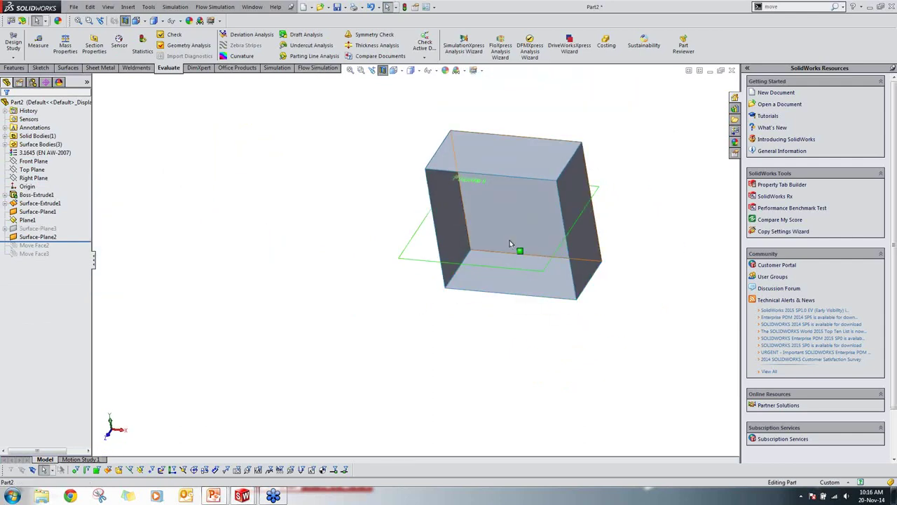
{"action": "scroll", "coordinate": [510, 272], "scroll_direction": "up", "scroll_amount": 2}
{"action": "scroll", "coordinate": [512, 248], "scroll_direction": "up", "scroll_amount": 3}
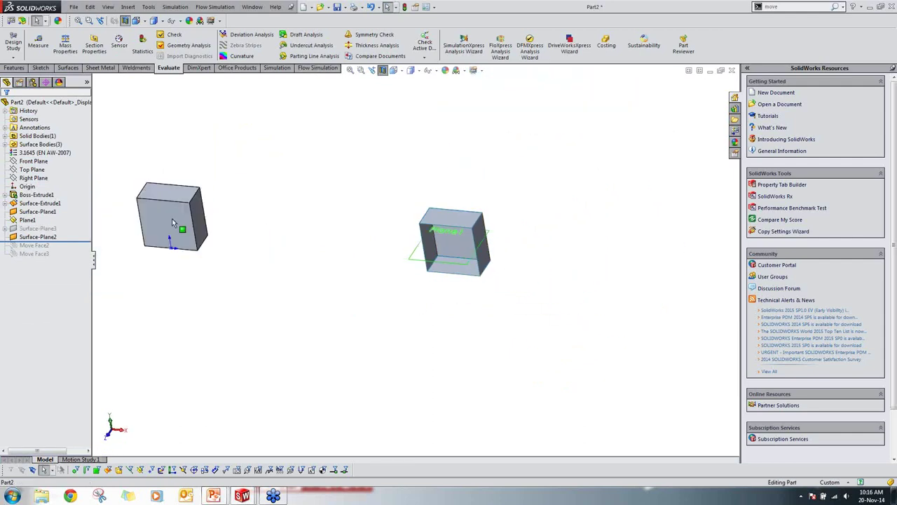
{"action": "scroll", "coordinate": [175, 220], "scroll_direction": "down", "scroll_amount": 2}
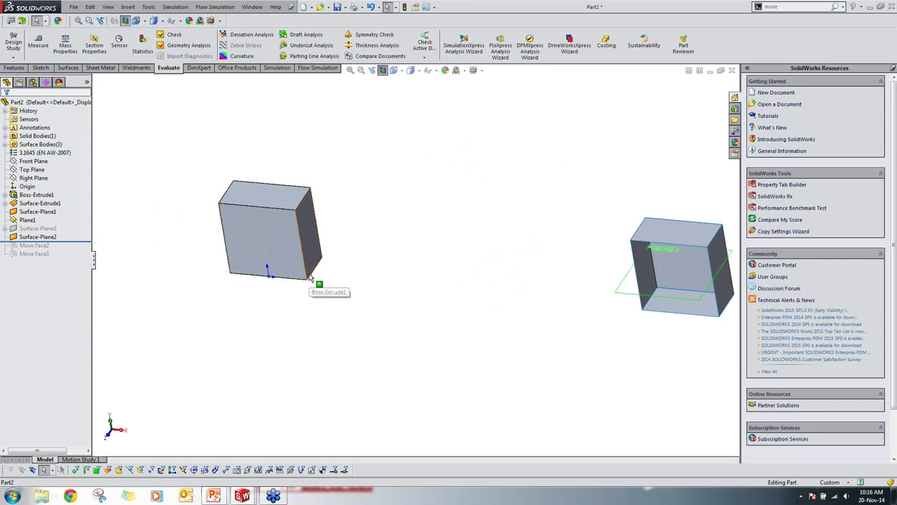
{"action": "key", "text": "f"}
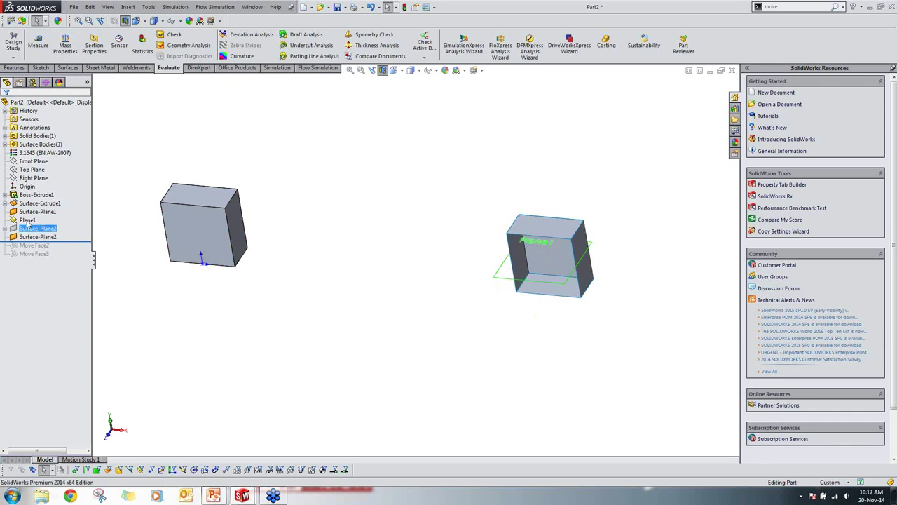
Step: Suppress Boss-Extrude1 to check whether Mass Properties is available for surfaces alone, and unsuppress it again
{"action": "right_click", "coordinate": [34, 195]}
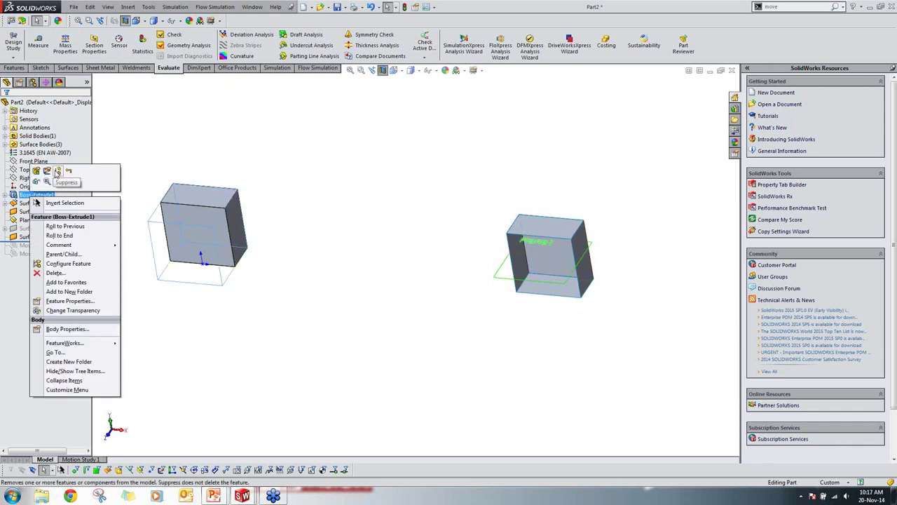
{"action": "left_click", "coordinate": [46, 172]}
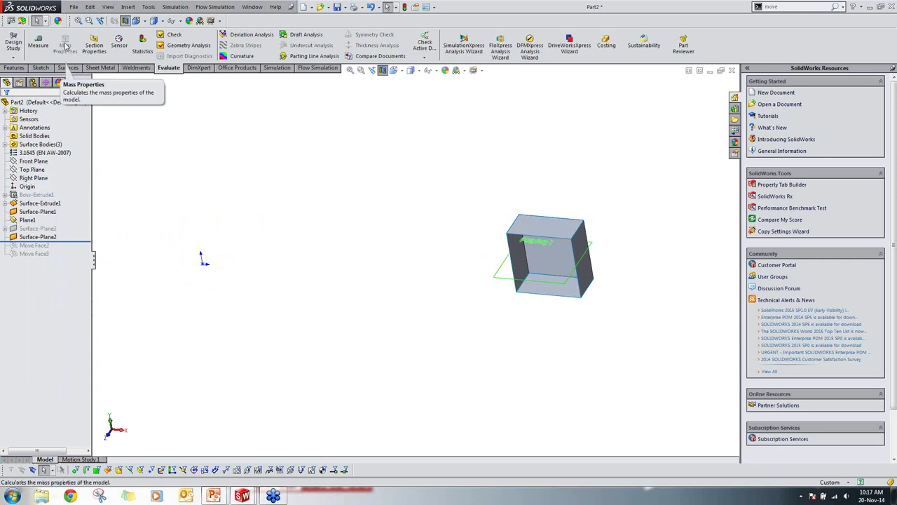
{"action": "right_click", "coordinate": [36, 196]}
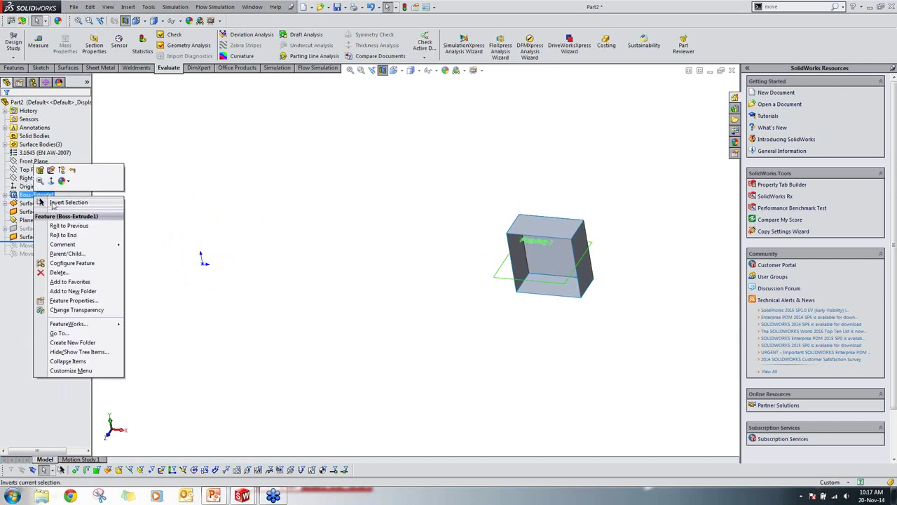
{"action": "left_click", "coordinate": [61, 171]}
Step: Suppress all features from Surface-Extrude1 through Surface-Plane2, keeping only the solid cube
{"action": "left_click", "coordinate": [28, 202]}
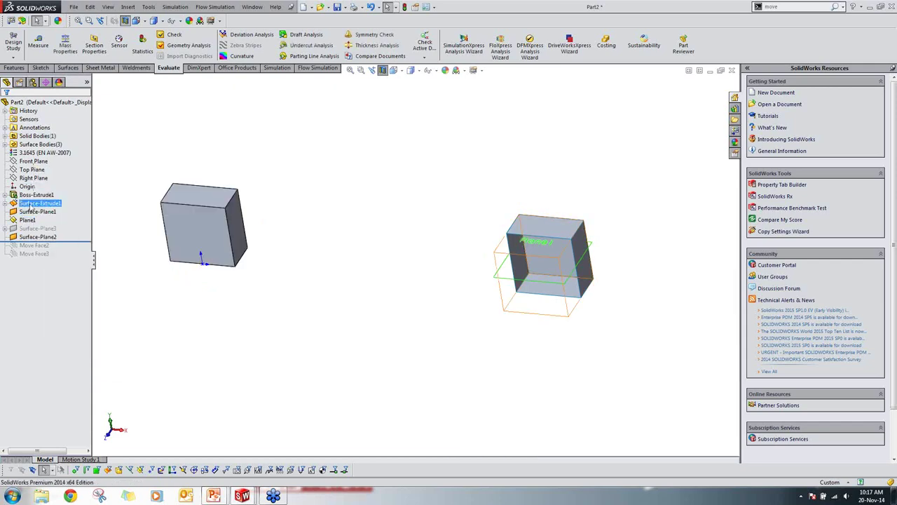
{"action": "left_click", "coordinate": [38, 236], "text": "shift"}
{"action": "right_click", "coordinate": [42, 208]}
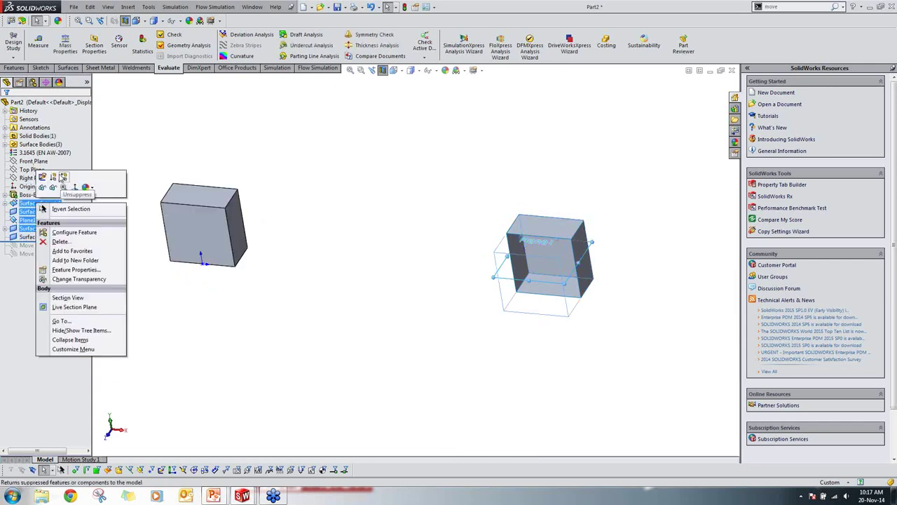
{"action": "left_click", "coordinate": [52, 178]}
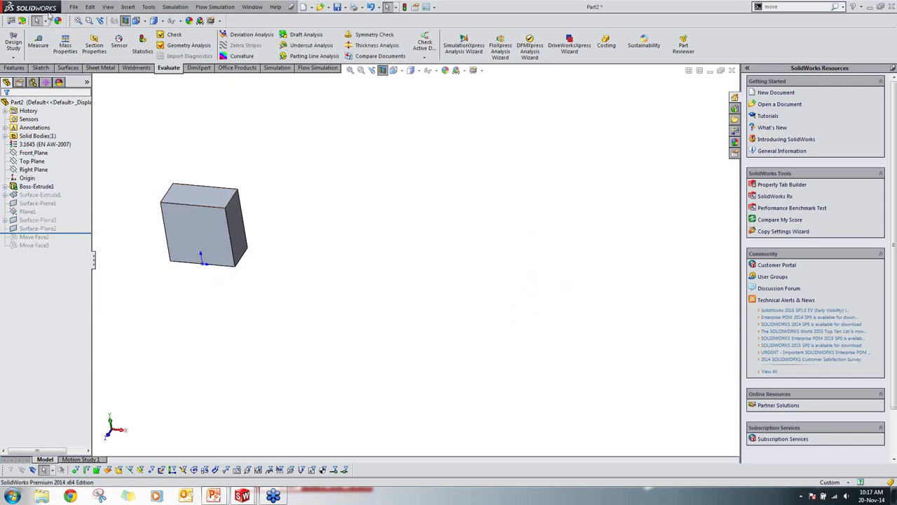
Step: Review the mass properties of the solid cube and close the report
{"action": "left_click", "coordinate": [65, 46]}
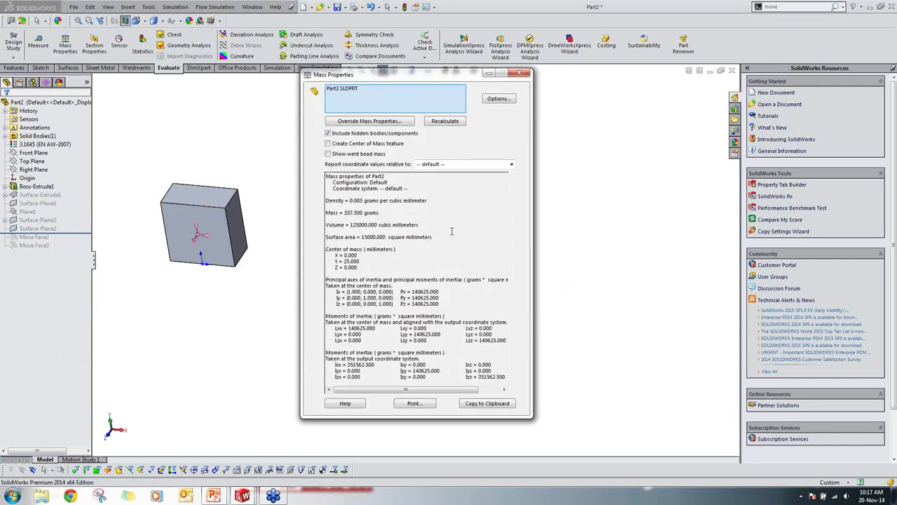
{"action": "left_click", "coordinate": [518, 72]}
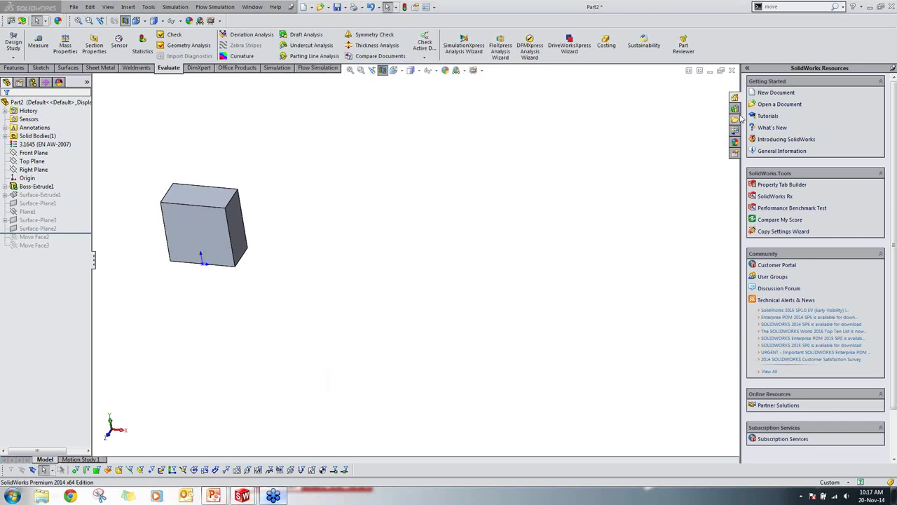
{"action": "mouse_move", "coordinate": [889, 23]}
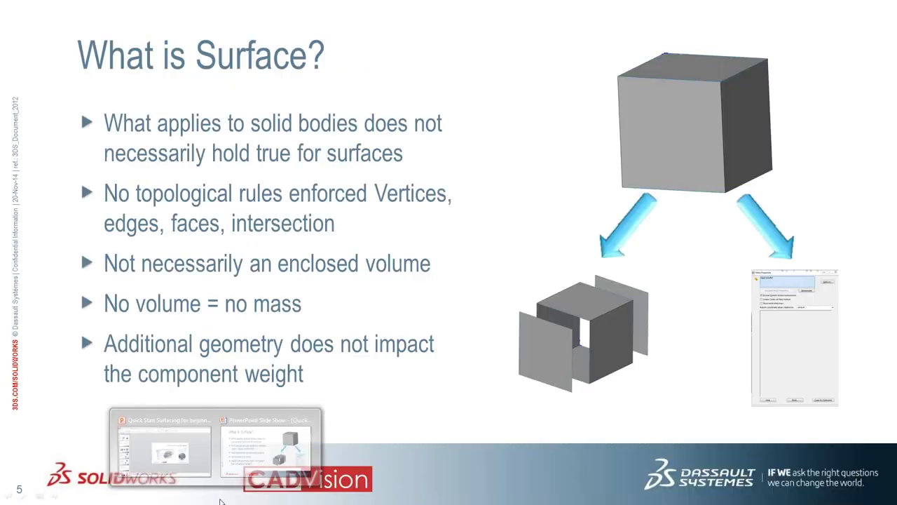
{"action": "left_click", "coordinate": [270, 448]}
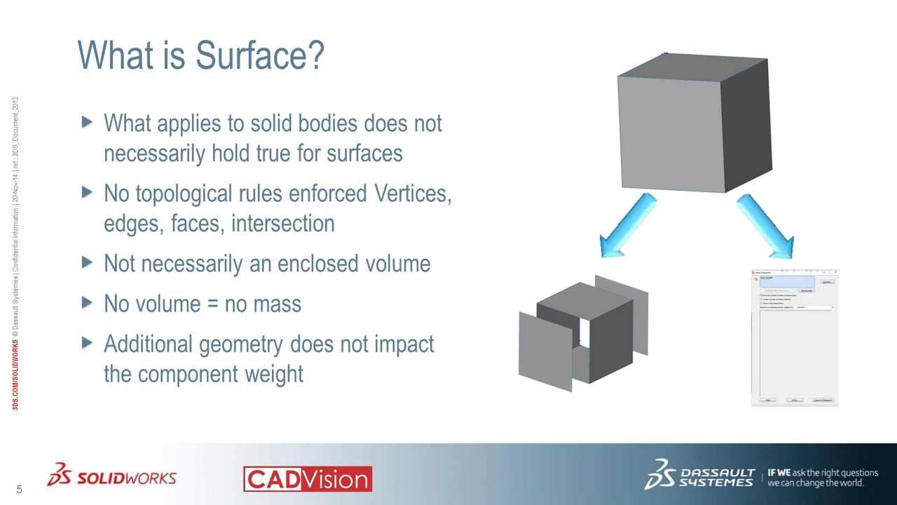
{"action": "key", "text": "Right"}
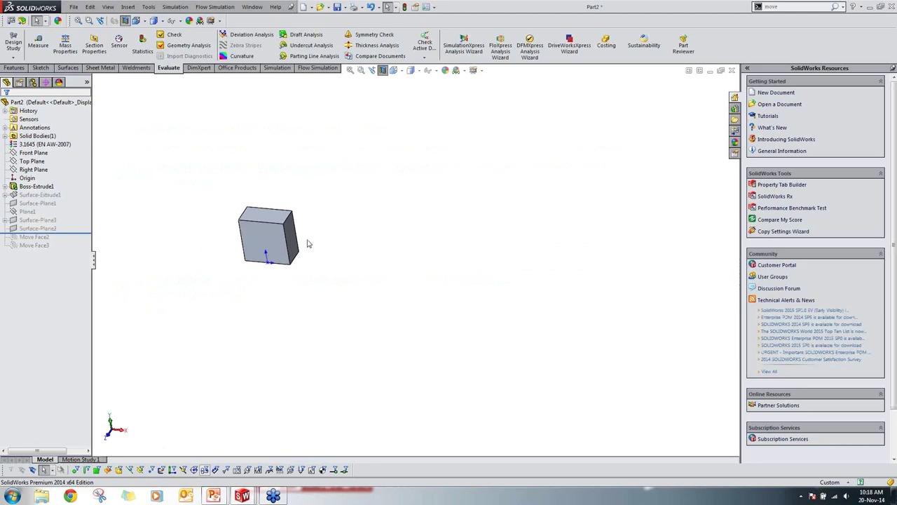
Step: Unsuppress all features from Surface-Extrude1 through Surface-Plane2 to bring back the surface cube
{"action": "left_click", "coordinate": [15, 196]}
{"action": "left_click", "coordinate": [6, 186]}
{"action": "left_click", "coordinate": [35, 195]}
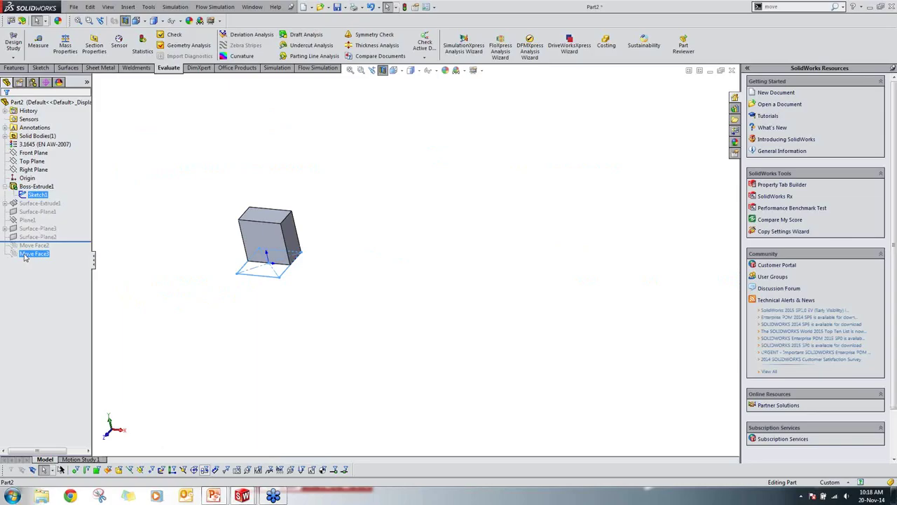
{"action": "left_click_drag", "start_coordinate": [42, 254], "coordinate": [61, 243]}
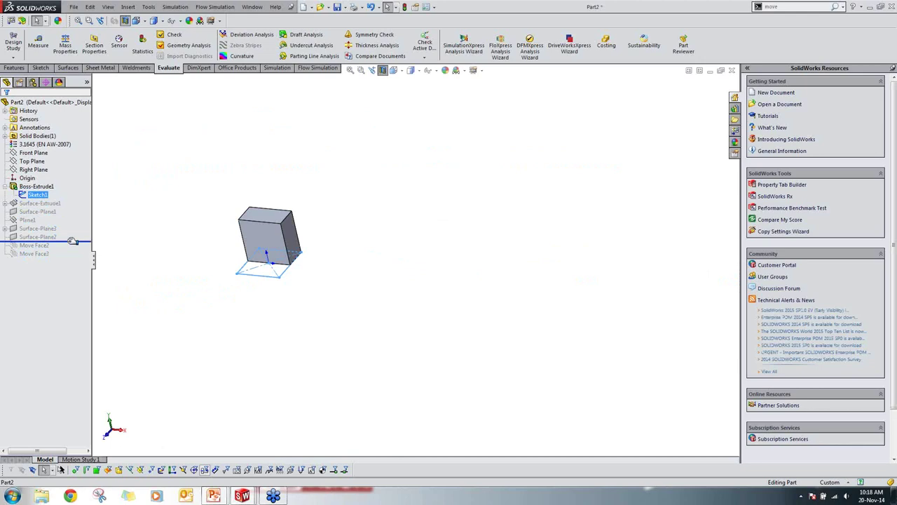
{"action": "left_click", "coordinate": [40, 203]}
{"action": "left_click", "coordinate": [39, 228], "text": "ctrl"}
{"action": "left_click", "coordinate": [38, 237], "text": "ctrl"}
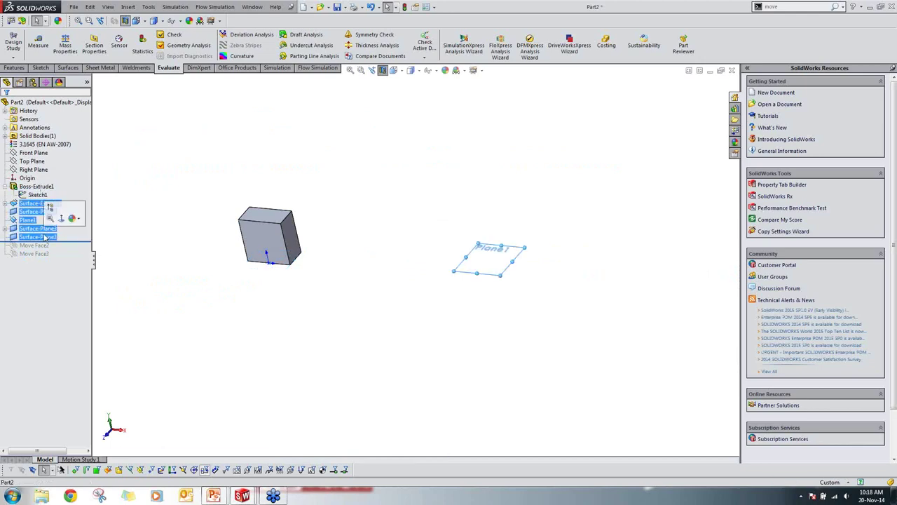
{"action": "right_click", "coordinate": [42, 203]}
{"action": "left_click", "coordinate": [58, 212]}
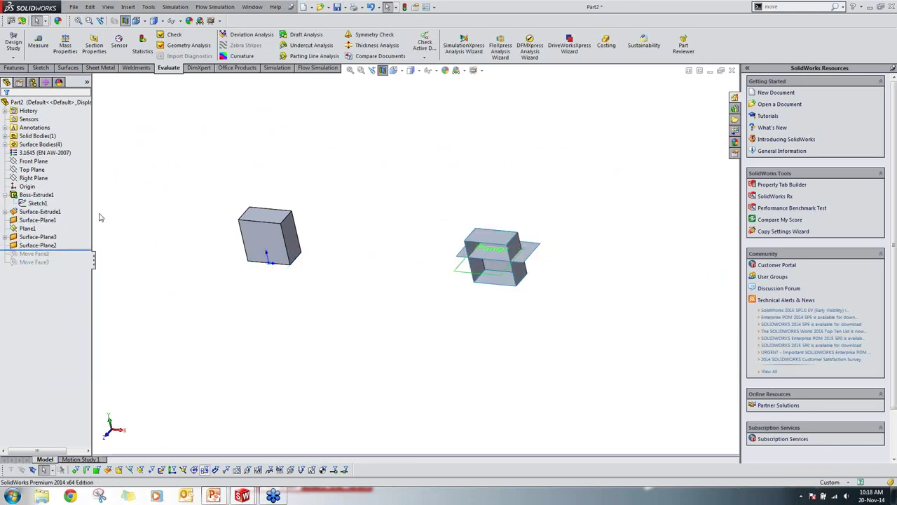
Step: Turn off the section view and suppress Surface-Plane3, the plane surface cutting through the surface cube
{"action": "left_click", "coordinate": [383, 72]}
{"action": "left_click", "coordinate": [31, 246]}
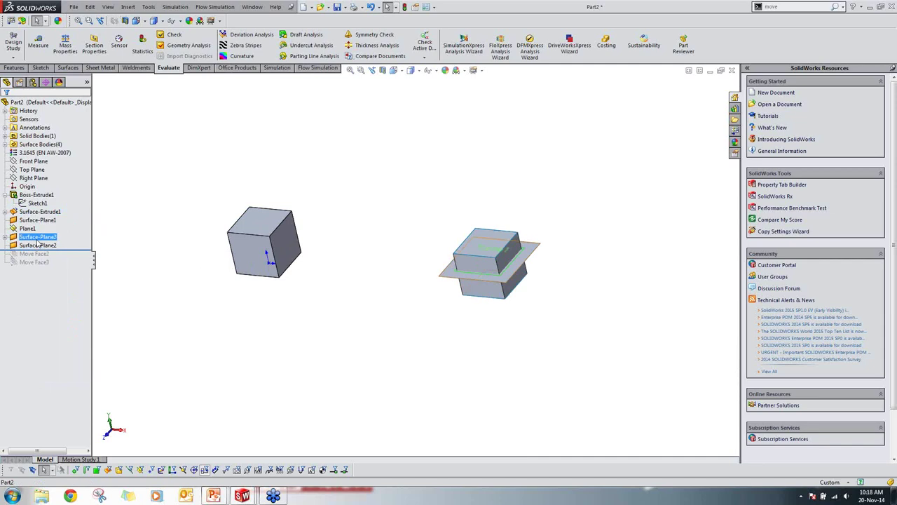
{"action": "left_click", "coordinate": [28, 237]}
{"action": "right_click", "coordinate": [39, 237]}
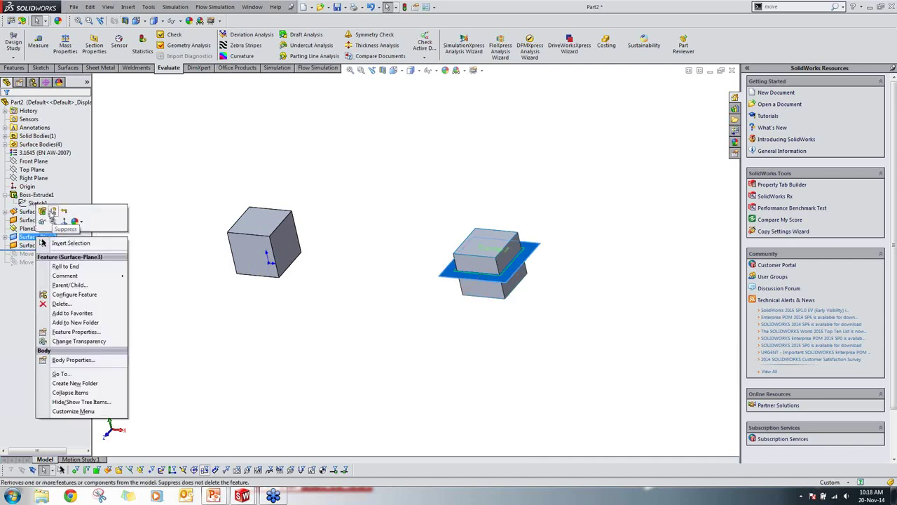
{"action": "left_click", "coordinate": [53, 211]}
Step: Begin knitting the surface cube with the Knit Surface command and enable Merge entities
{"action": "left_click", "coordinate": [243, 251]}
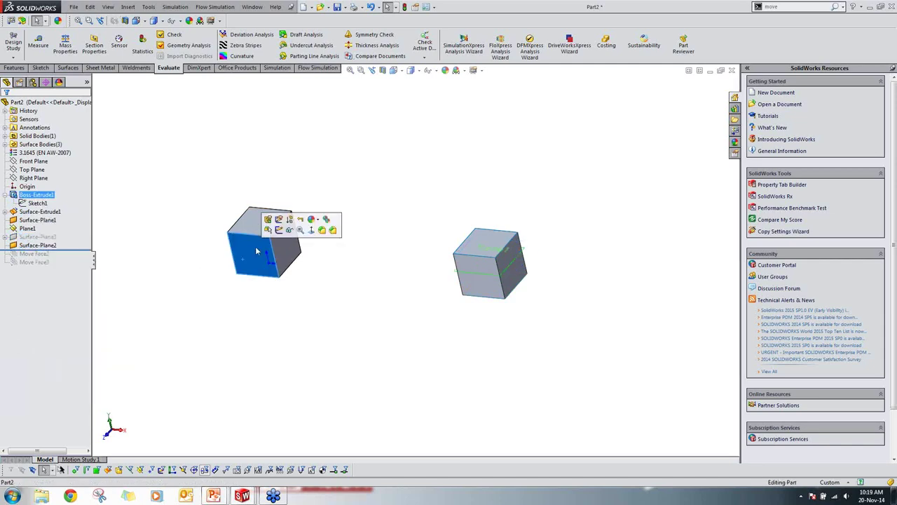
{"action": "middle_click_drag", "start_coordinate": [262, 229], "coordinate": [329, 326]}
{"action": "left_click", "coordinate": [470, 250]}
{"action": "key", "text": "Escape"}
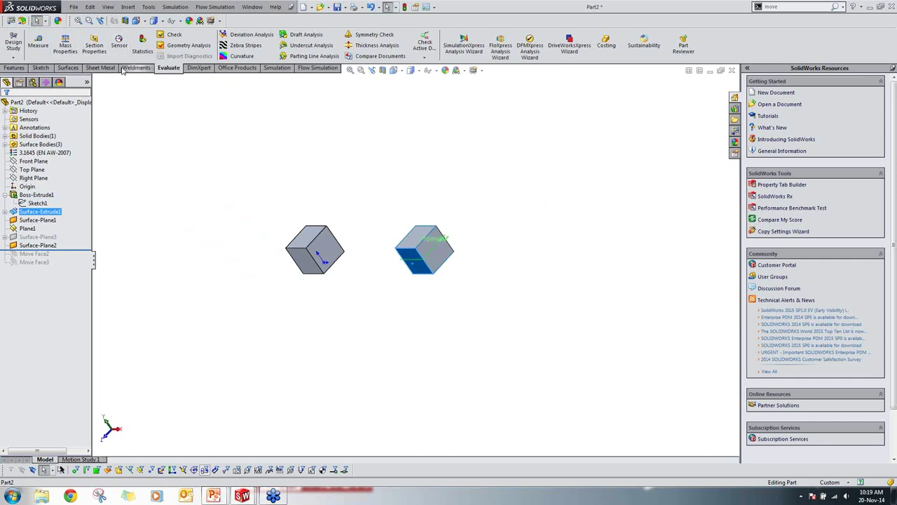
{"action": "left_click", "coordinate": [68, 68]}
{"action": "left_click", "coordinate": [358, 45]}
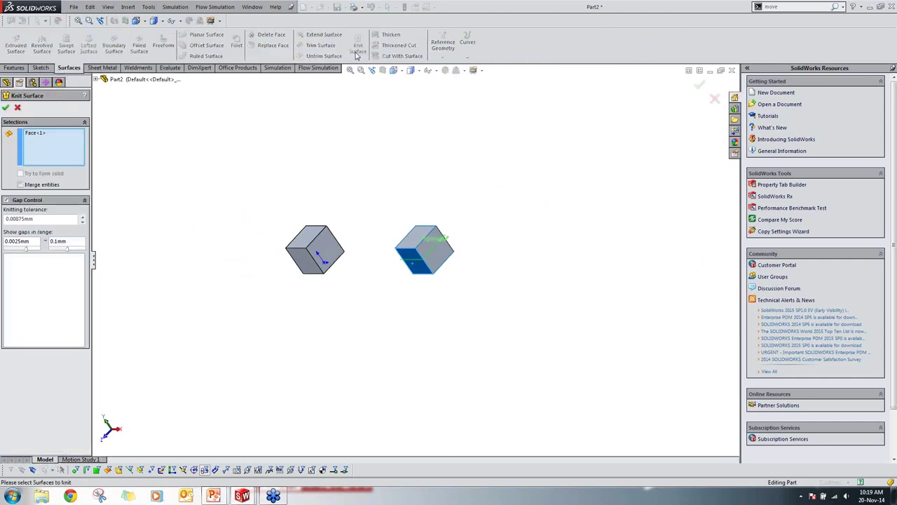
{"action": "left_click", "coordinate": [43, 184]}
{"action": "middle_click_drag", "start_coordinate": [356, 260], "coordinate": [285, 245]}
{"action": "left_click", "coordinate": [464, 241]}
{"action": "left_click", "coordinate": [427, 273]}
{"action": "left_click", "coordinate": [310, 260]}
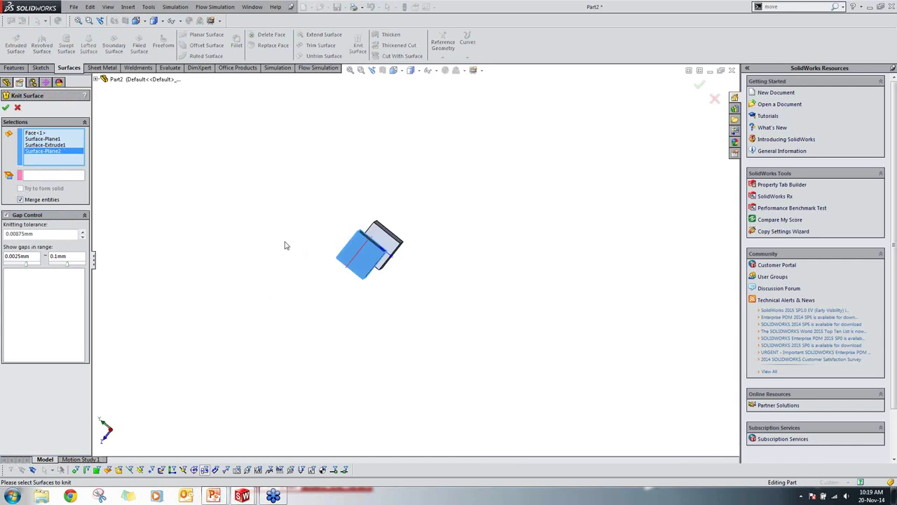
{"action": "right_click", "coordinate": [68, 159]}
{"action": "left_click", "coordinate": [91, 168]}
Step: Knit Surface-Plane2, Surface-Plane1 and Surface-Extrude1 together, with Try to form solid enabled
{"action": "left_click", "coordinate": [98, 80]}
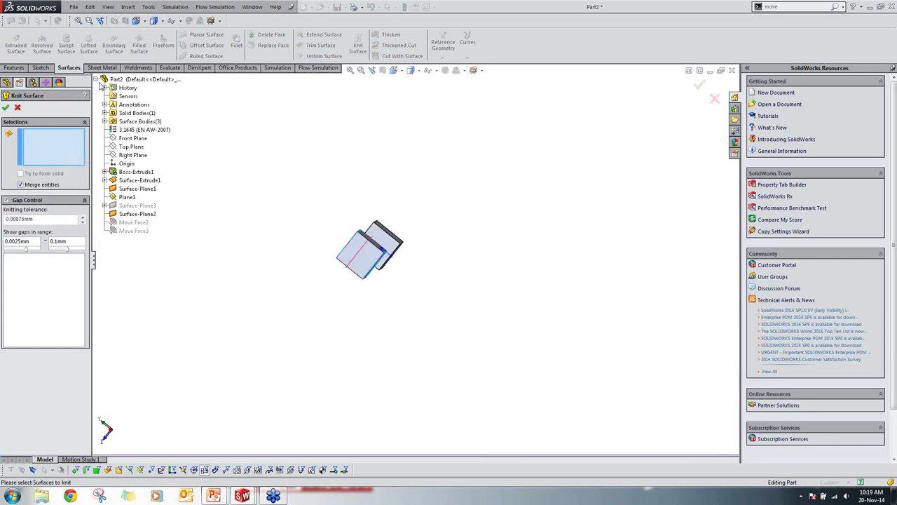
{"action": "left_click", "coordinate": [136, 214]}
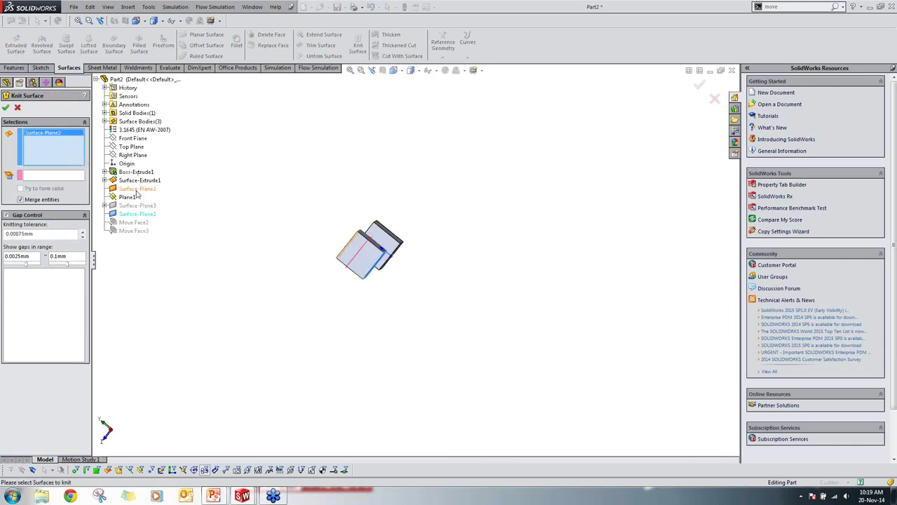
{"action": "left_click", "coordinate": [137, 189]}
{"action": "left_click", "coordinate": [140, 180]}
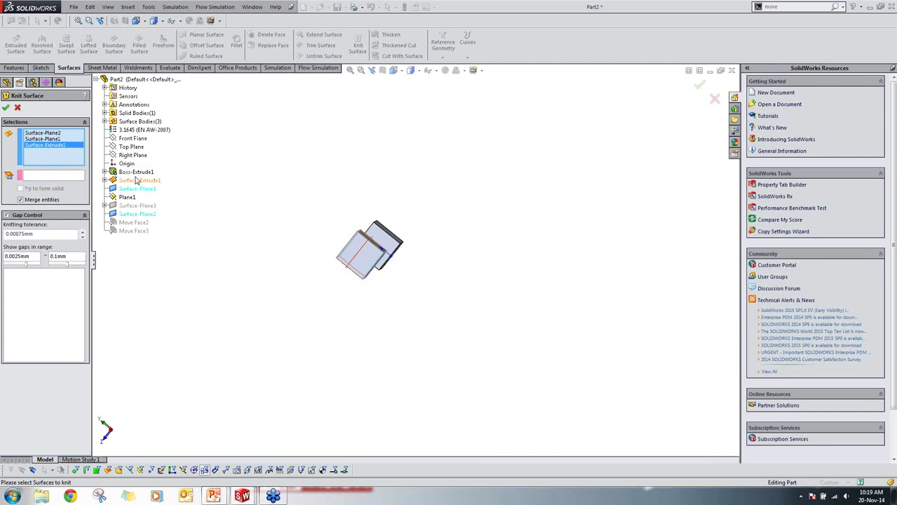
{"action": "middle_click_drag", "start_coordinate": [227, 200], "coordinate": [43, 193]}
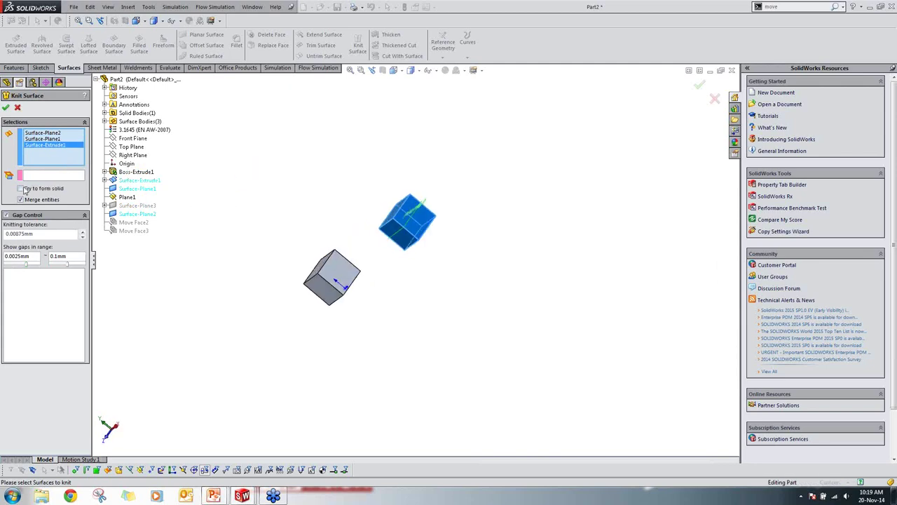
{"action": "left_click", "coordinate": [6, 107]}
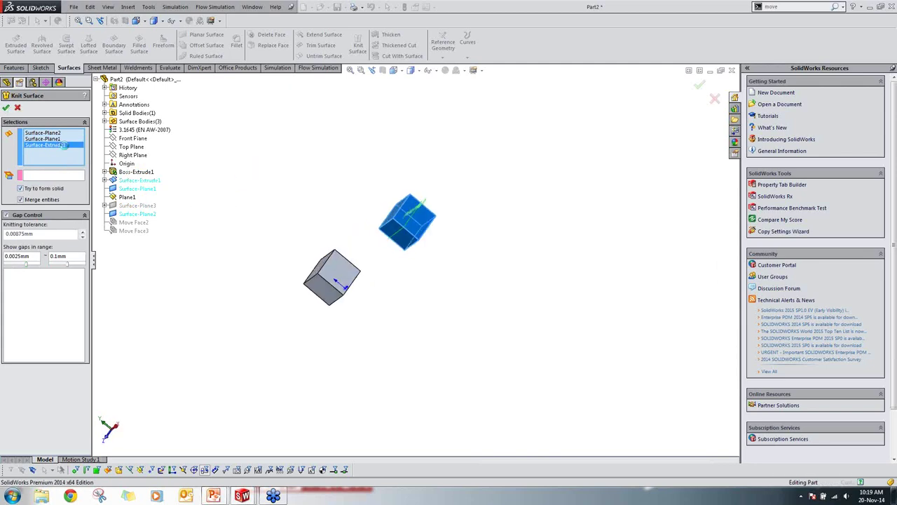
Step: Section both cubes along the Front Plane to compare their interiors, and turn the section view off again
{"action": "middle_click_drag", "start_coordinate": [258, 251], "coordinate": [295, 239]}
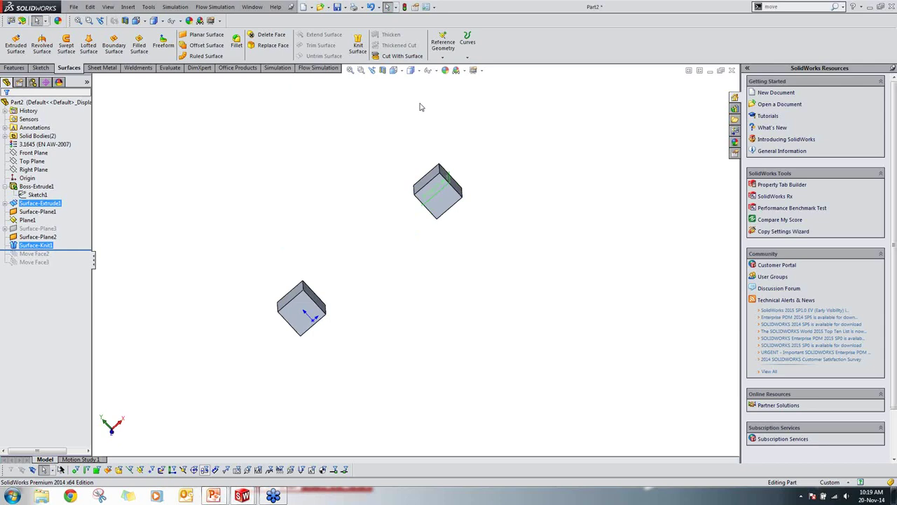
{"action": "left_click", "coordinate": [382, 70]}
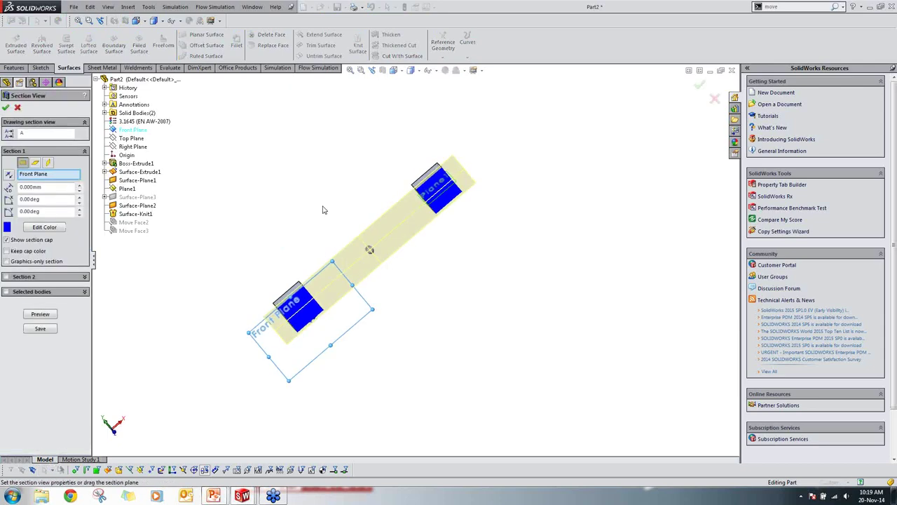
{"action": "key", "text": "Escape"}
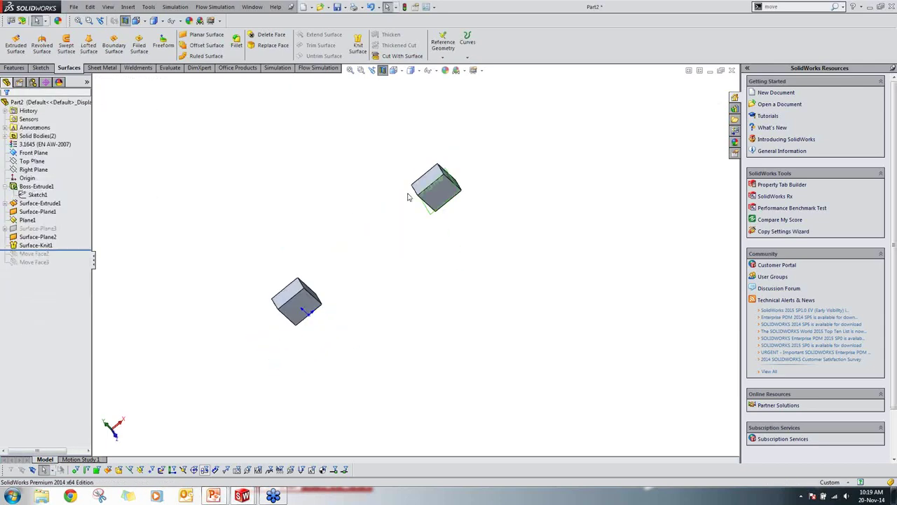
{"action": "key", "text": "ctrl+1"}
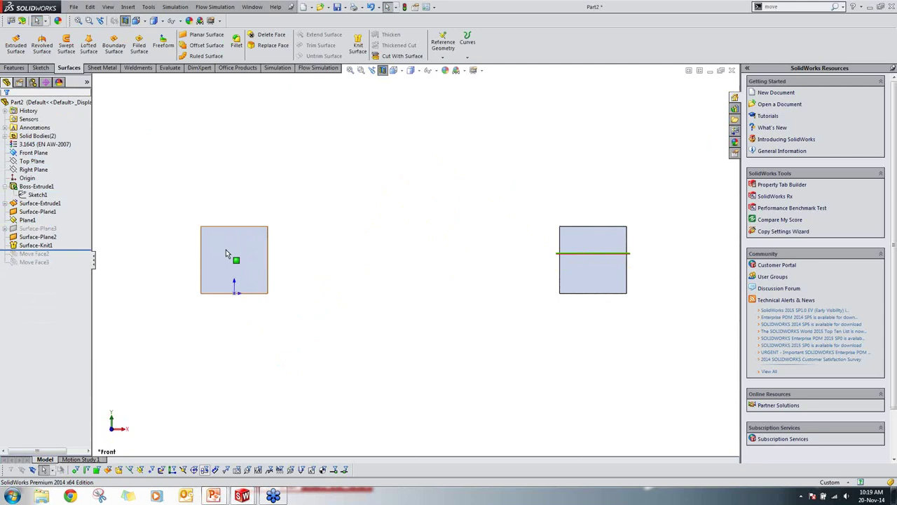
{"action": "middle_click_drag", "start_coordinate": [571, 280], "coordinate": [562, 297]}
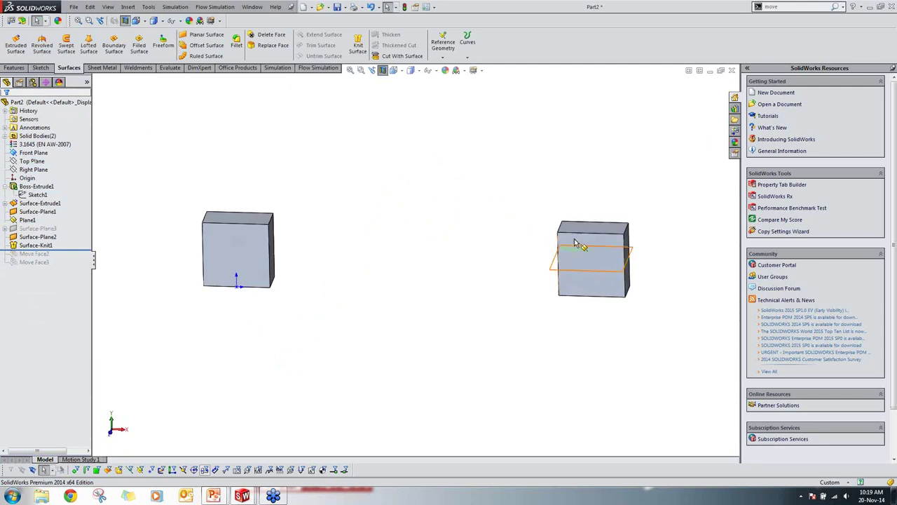
{"action": "mouse_move", "coordinate": [593, 251]}
{"action": "middle_mouse_down"}
{"action": "mouse_move", "coordinate": [595, 262]}
{"action": "mouse_move", "coordinate": [595, 248]}
{"action": "middle_mouse_up"}
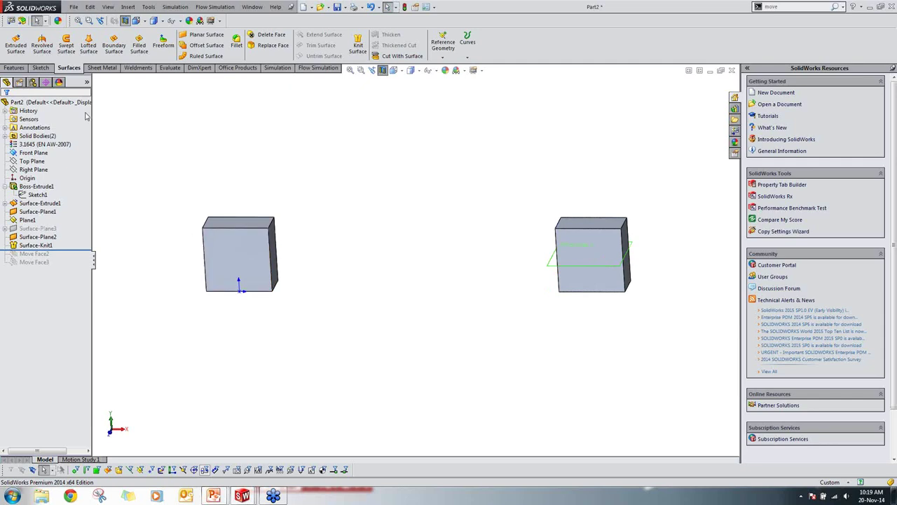
{"action": "left_click", "coordinate": [371, 70]}
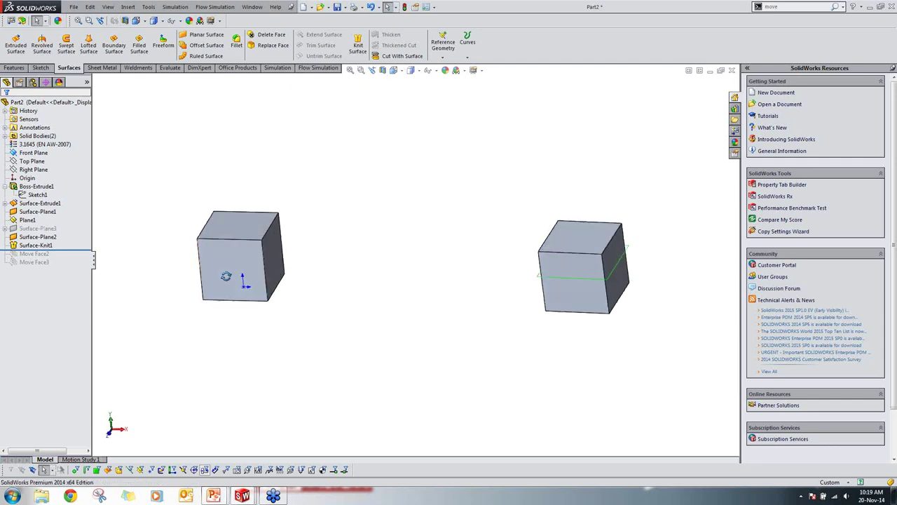
Step: Start an Offset Surface from the front face of the original solid cube with a distance of 0 mm
{"action": "left_click", "coordinate": [232, 262]}
{"action": "left_click", "coordinate": [198, 168]}
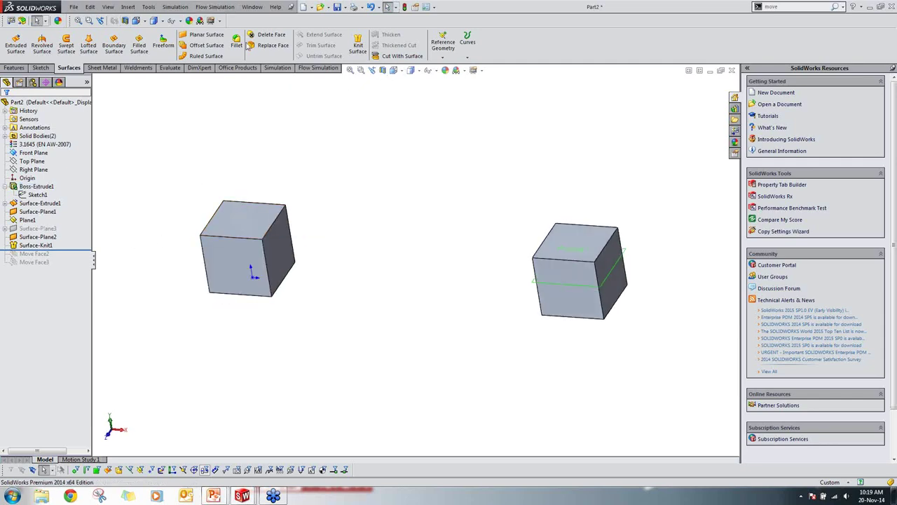
{"action": "left_click", "coordinate": [194, 43]}
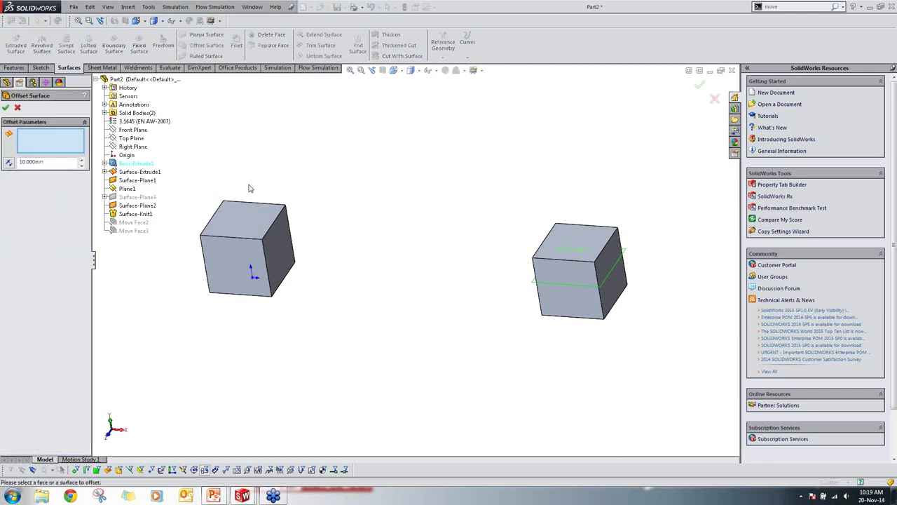
{"action": "left_click", "coordinate": [218, 244]}
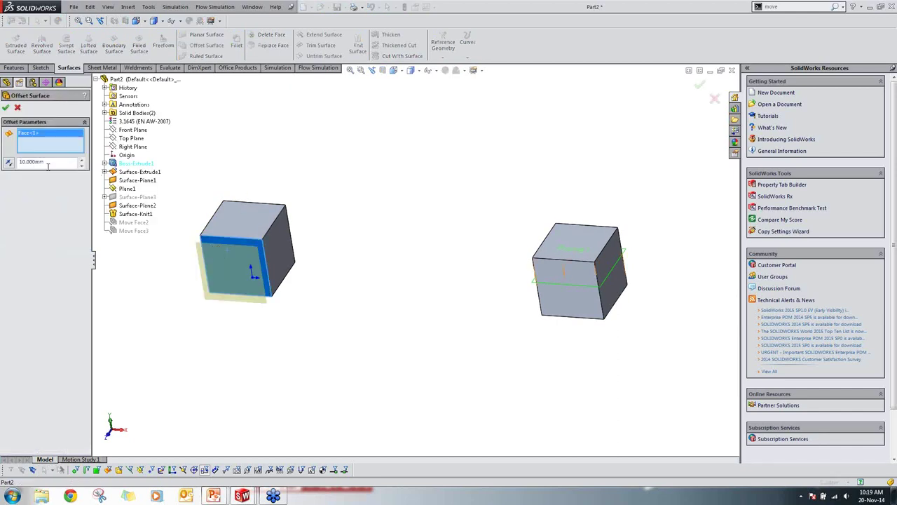
{"action": "double_click", "coordinate": [36, 161]}
{"action": "type", "text": "0"}
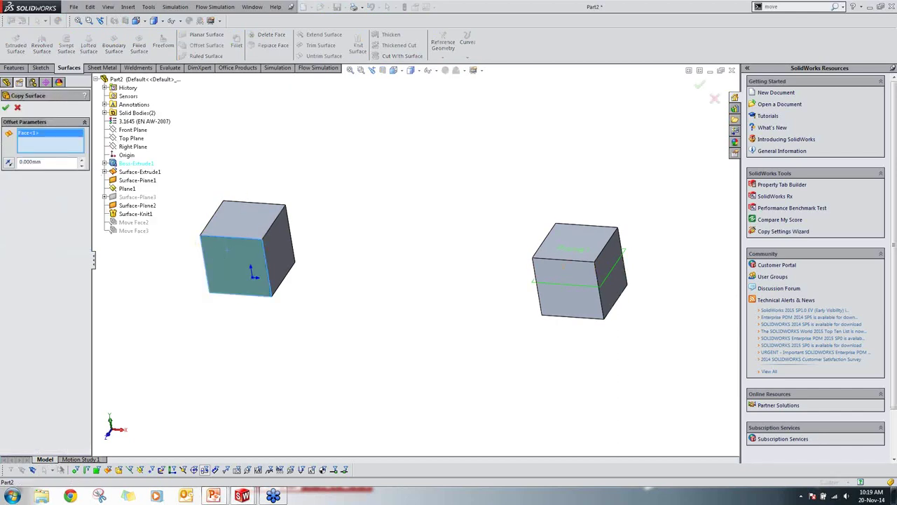
Step: Add the other faces of the original solid cube to the zero-distance offset and create the surface copy
{"action": "left_click", "coordinate": [236, 218]}
{"action": "left_click", "coordinate": [293, 259]}
{"action": "middle_click_drag", "start_coordinate": [293, 260], "coordinate": [263, 354]}
{"action": "left_click", "coordinate": [228, 379]}
{"action": "middle_click_drag", "start_coordinate": [226, 381], "coordinate": [238, 361]}
{"action": "left_click", "coordinate": [393, 214]}
{"action": "left_click", "coordinate": [6, 107]}
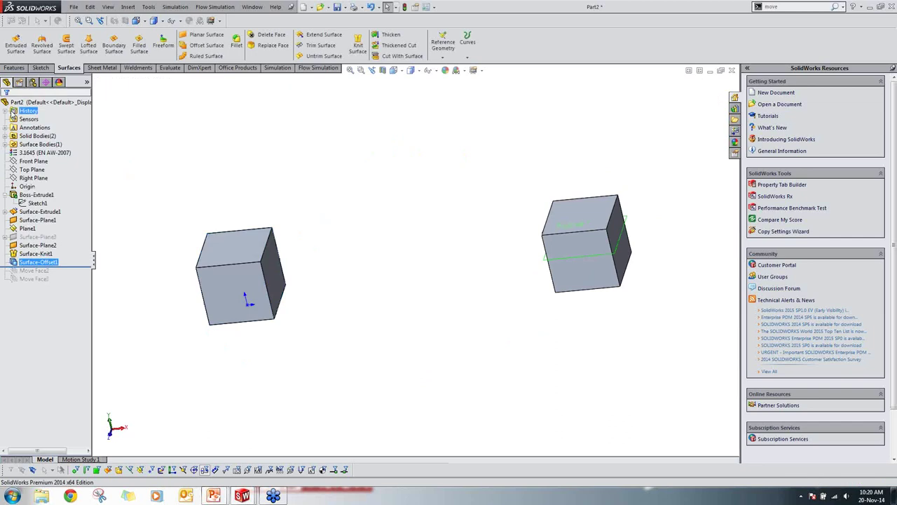
Step: Try suppressing Boss-Extrude1 to leave only its surface copy, and undo the suppression
{"action": "left_click", "coordinate": [37, 195]}
{"action": "right_click", "coordinate": [40, 197]}
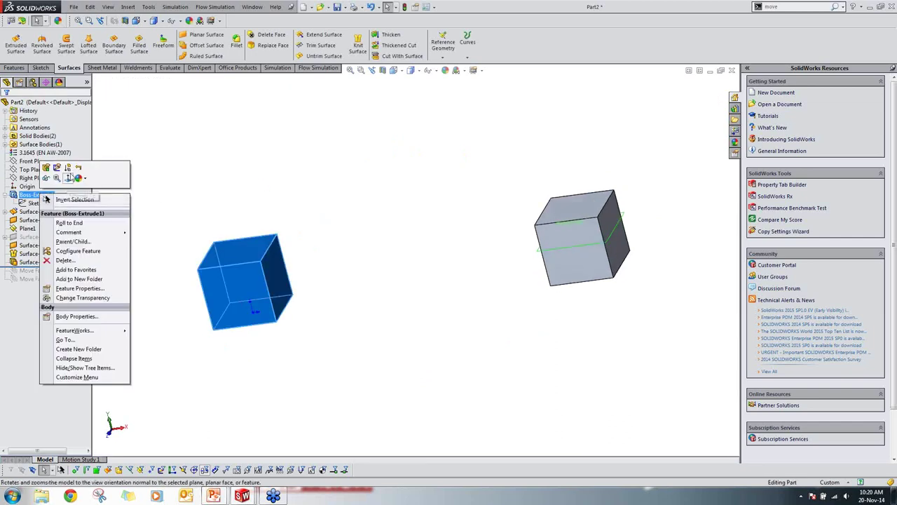
{"action": "left_click", "coordinate": [67, 169]}
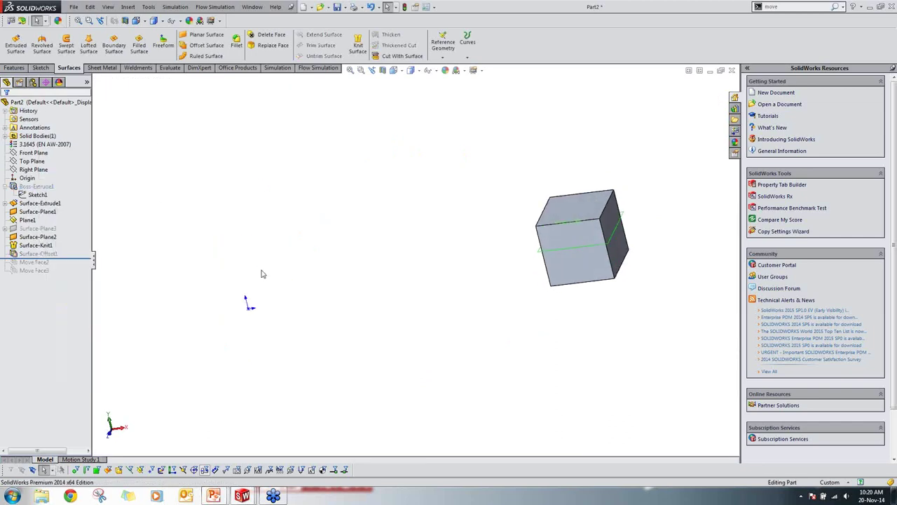
{"action": "key", "text": "ctrl+z"}
Step: Hide the solid body of Boss-Extrude1 while keeping the feature unsuppressed
{"action": "left_click", "coordinate": [37, 195]}
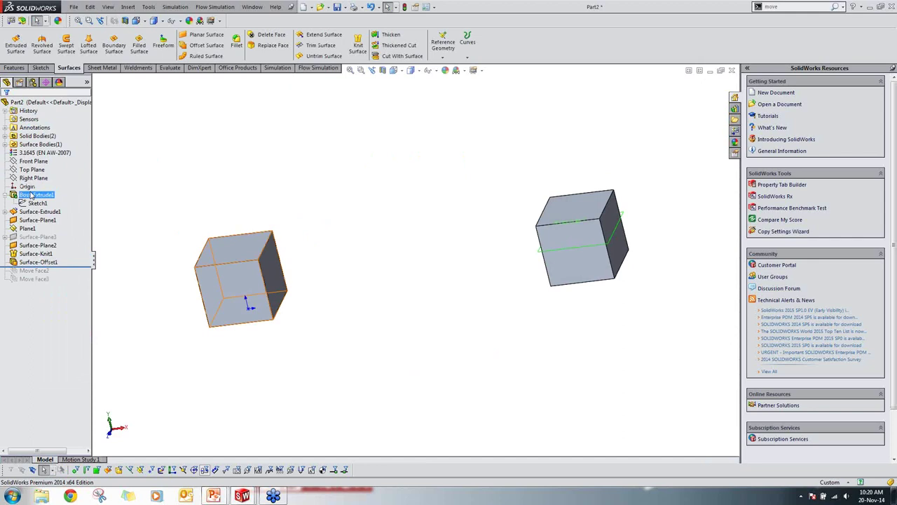
{"action": "right_click", "coordinate": [37, 198]}
{"action": "key", "text": "Escape"}
Step: Section the model along the Front Plane to compare the hollow surface copy with the knitted solid cube
{"action": "middle_click_drag", "start_coordinate": [280, 231], "coordinate": [300, 75]}
{"action": "left_click", "coordinate": [382, 70]}
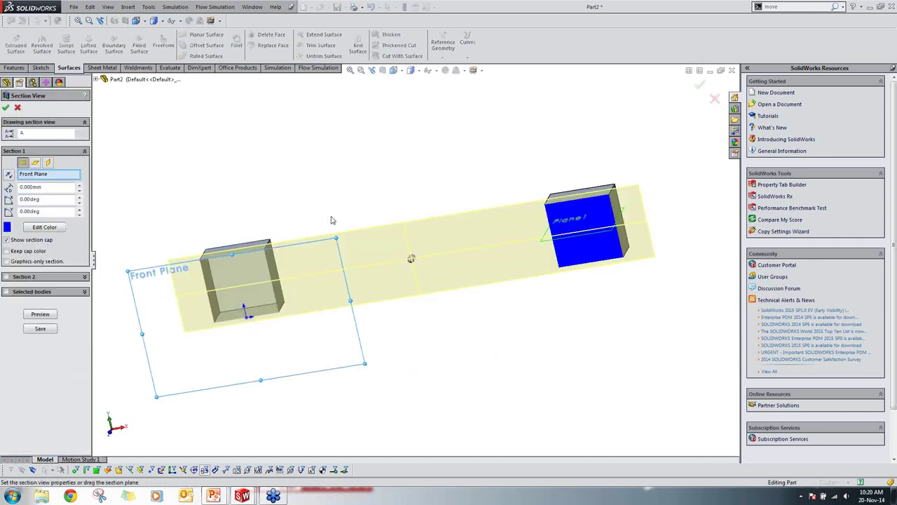
{"action": "left_click", "coordinate": [16, 107]}
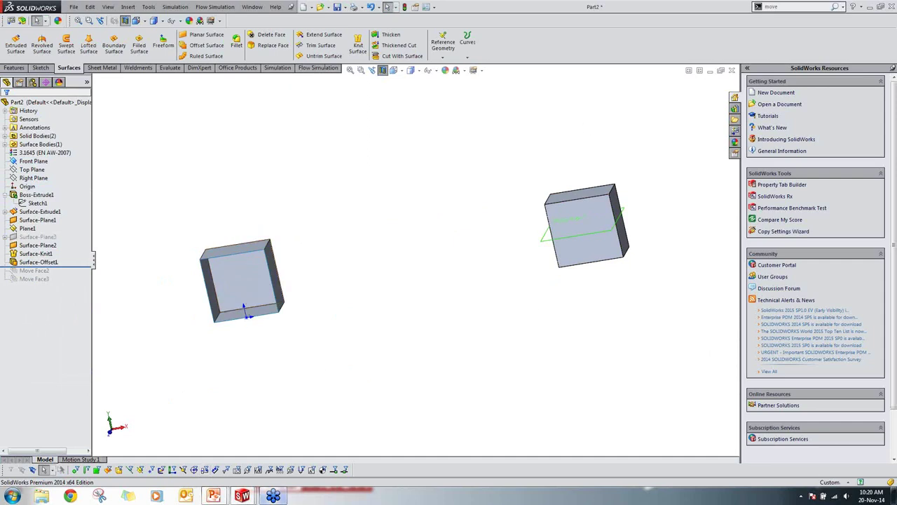
{"action": "mouse_move", "coordinate": [241, 496]}
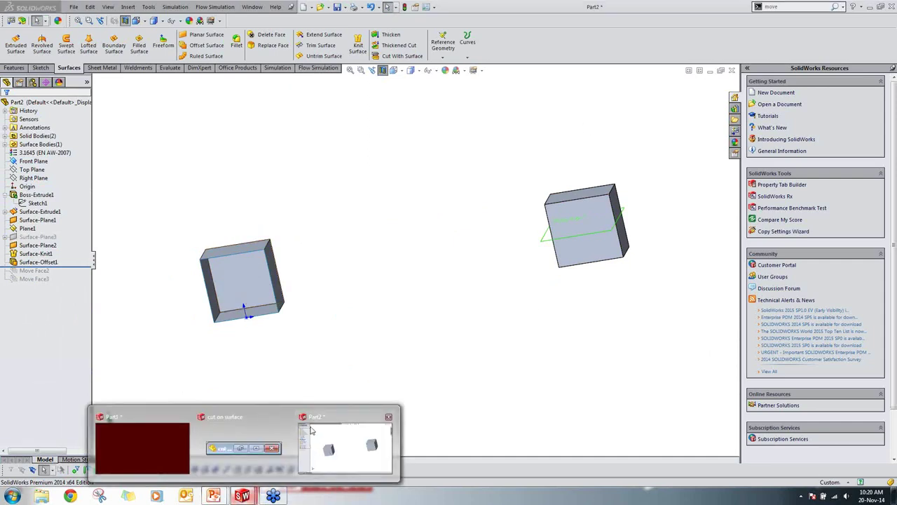
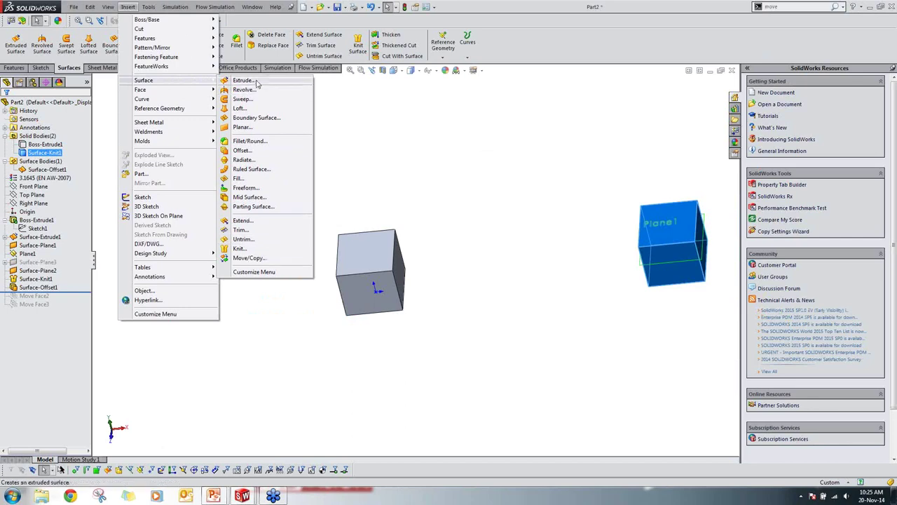
{"action": "left_click", "coordinate": [369, 146]}
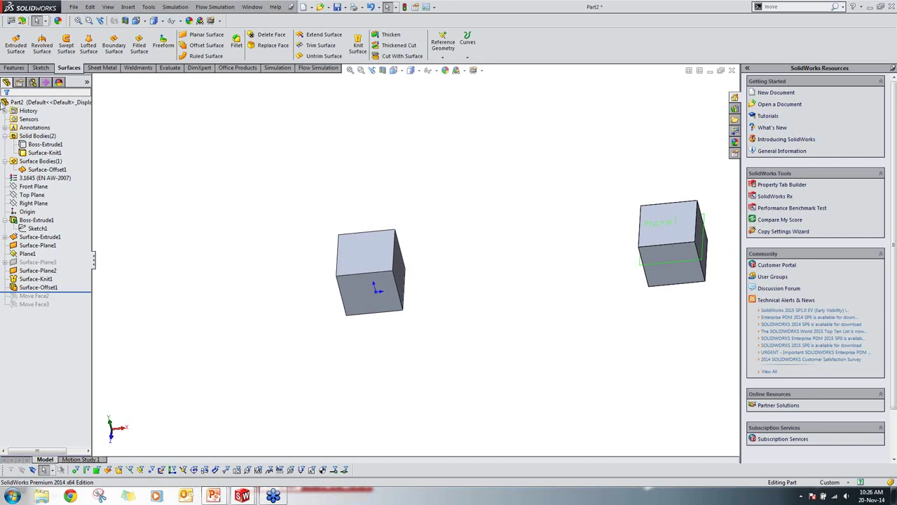
{"action": "left_click", "coordinate": [23, 68]}
{"action": "left_click", "coordinate": [65, 68]}
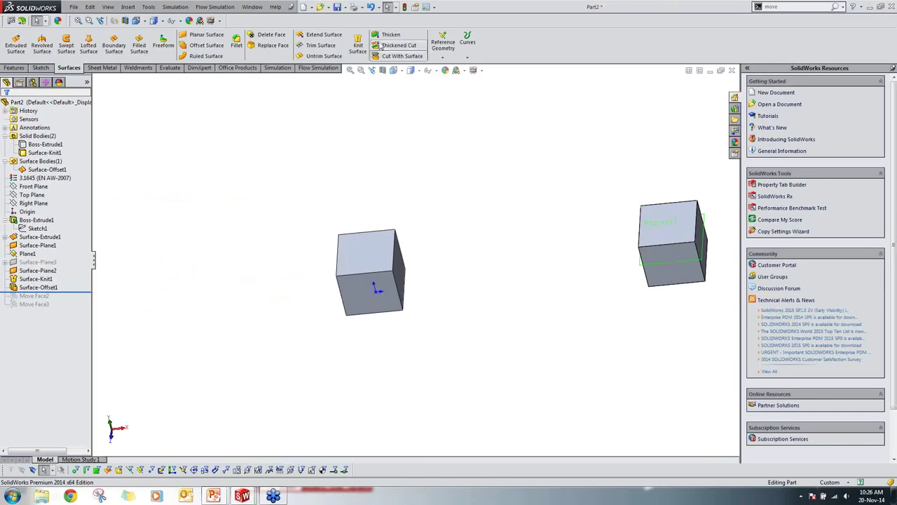
Step: Enable the Surfaces toolbar in the interface customization settings, and hide it again
{"action": "right_click", "coordinate": [269, 21]}
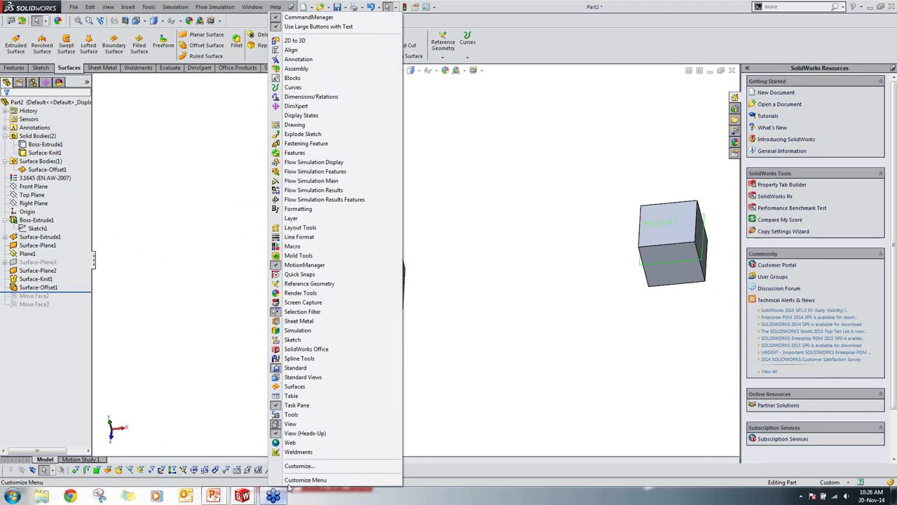
{"action": "left_click", "coordinate": [299, 466]}
{"action": "left_click_drag", "start_coordinate": [484, 230], "coordinate": [482, 310]}
{"action": "left_click", "coordinate": [324, 294]}
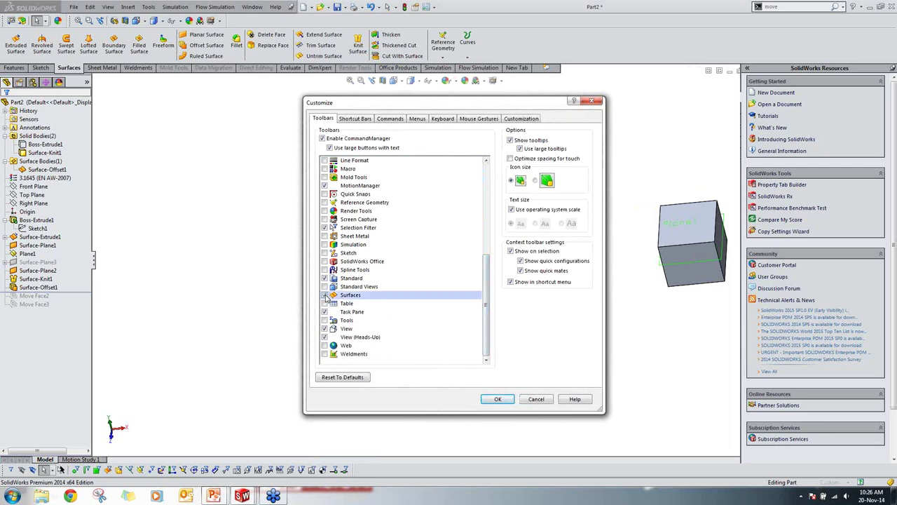
{"action": "left_click", "coordinate": [497, 399]}
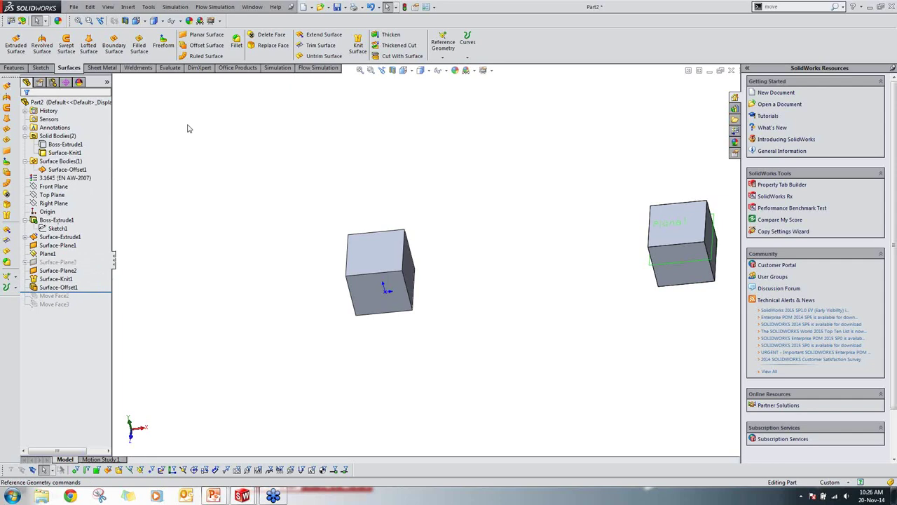
{"action": "right_click", "coordinate": [365, 21]}
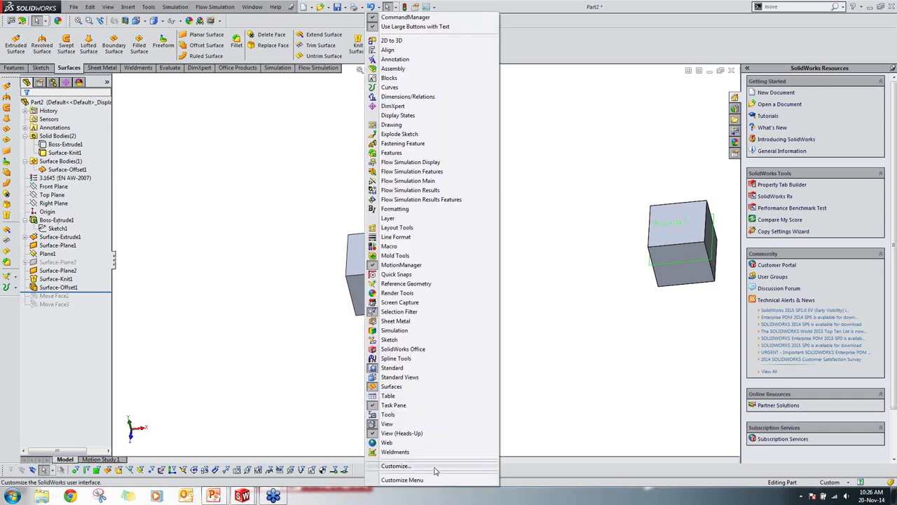
{"action": "left_click", "coordinate": [386, 387]}
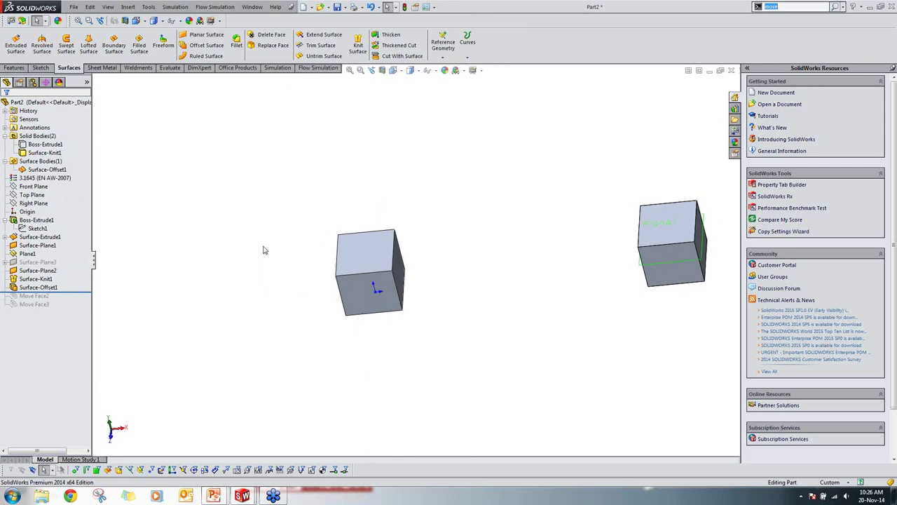
Step: Bring up the shortcut toolbar and examine its Boss/Base commands
{"action": "key", "text": "s"}
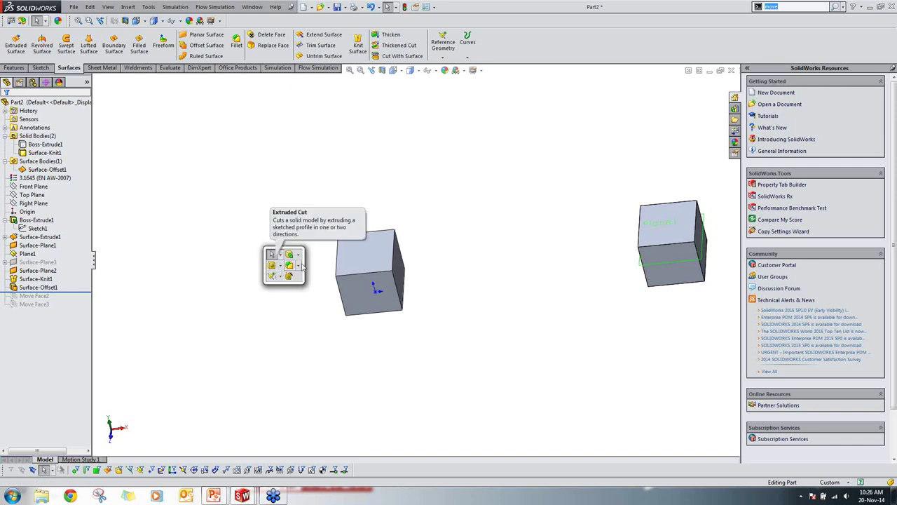
{"action": "left_click", "coordinate": [298, 254]}
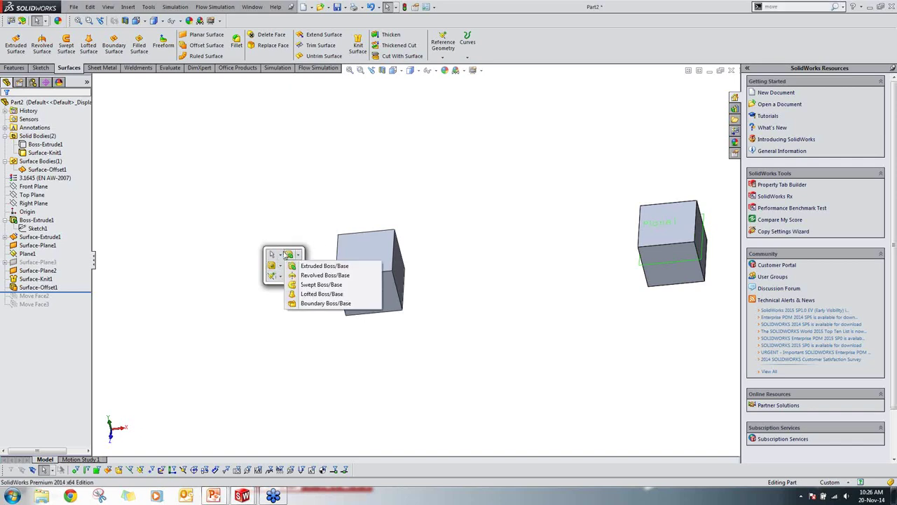
{"action": "left_click", "coordinate": [200, 307]}
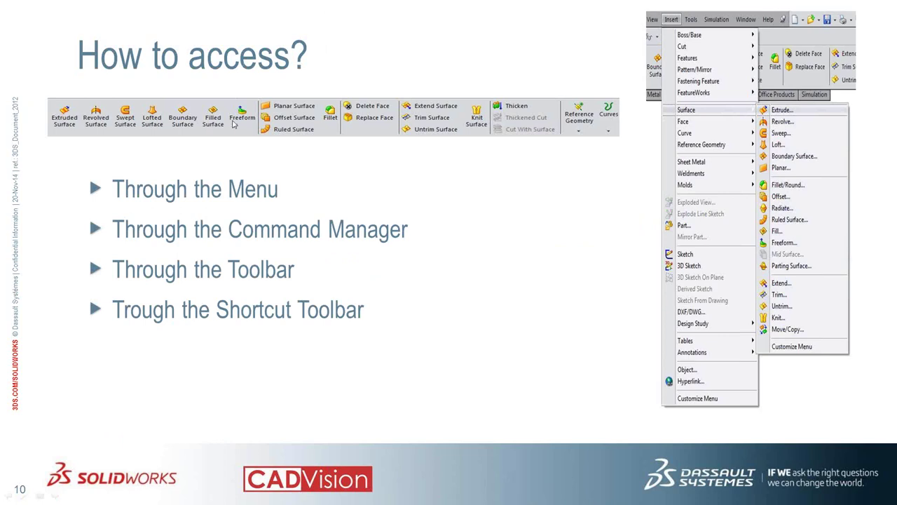
{"action": "left_click", "coordinate": [463, 247]}
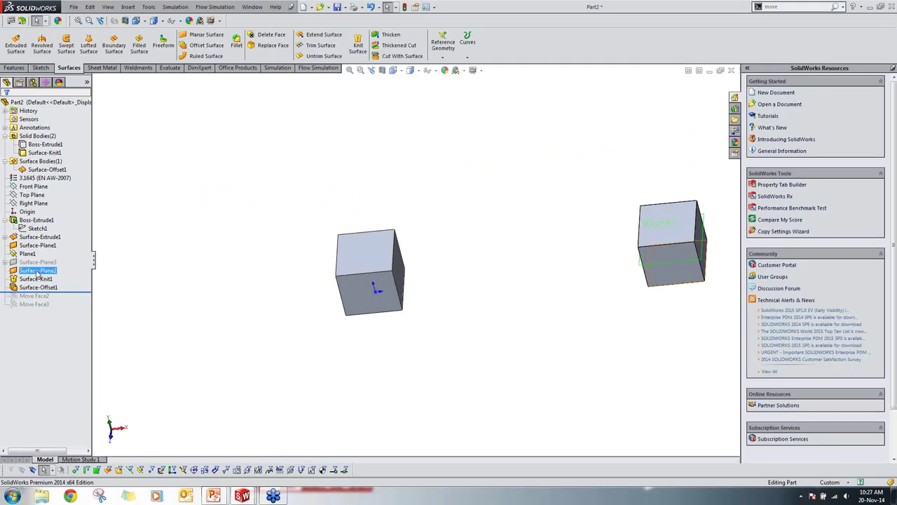
Step: Create a new part from the Part_MM training template and start a sketch on the Top Plane
{"action": "key", "text": "ctrl+n"}
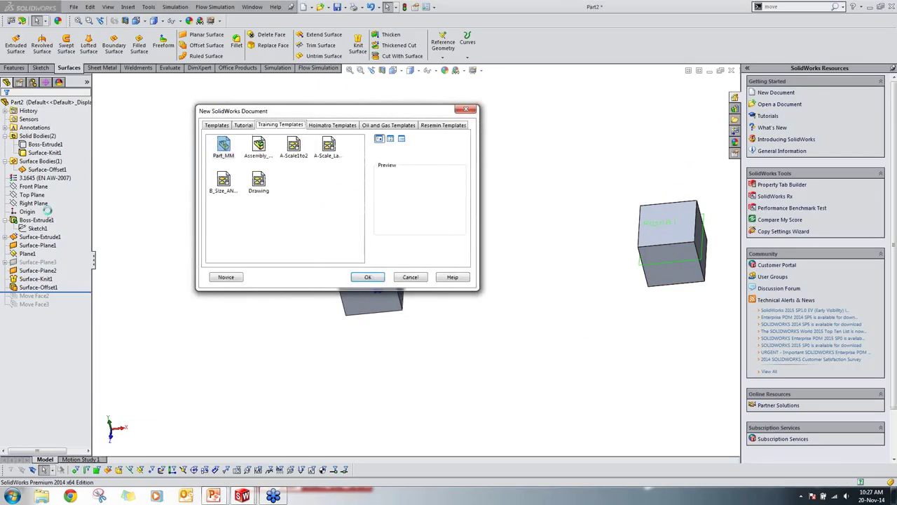
{"action": "key", "text": "Return"}
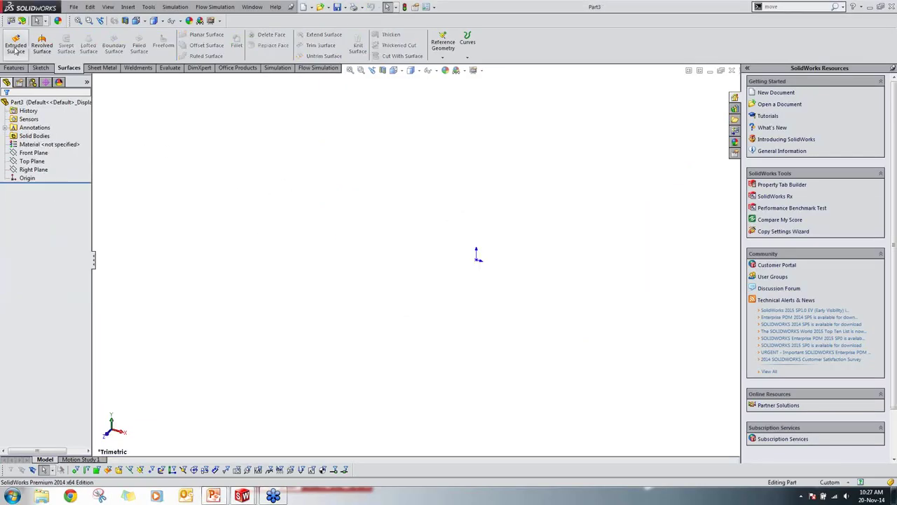
{"action": "left_click", "coordinate": [40, 68]}
{"action": "left_click", "coordinate": [32, 152]}
{"action": "left_click", "coordinate": [31, 161]}
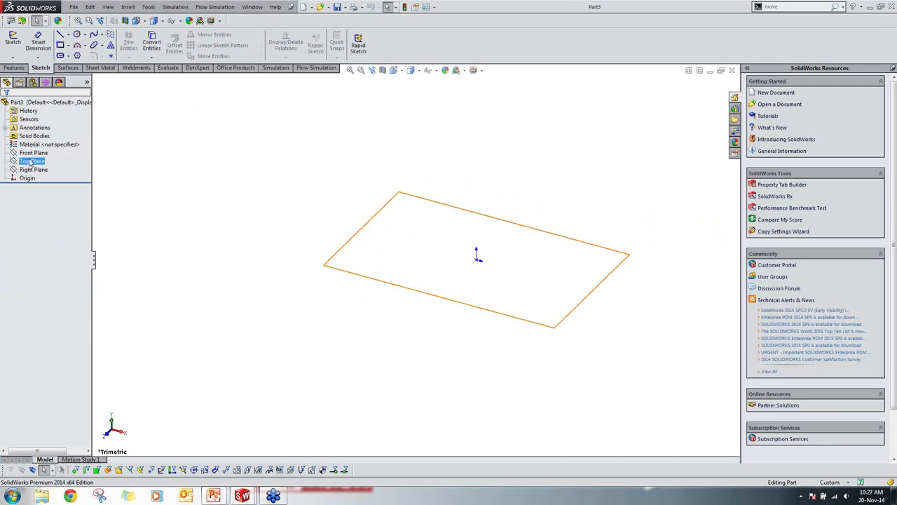
{"action": "right_click", "coordinate": [31, 162]}
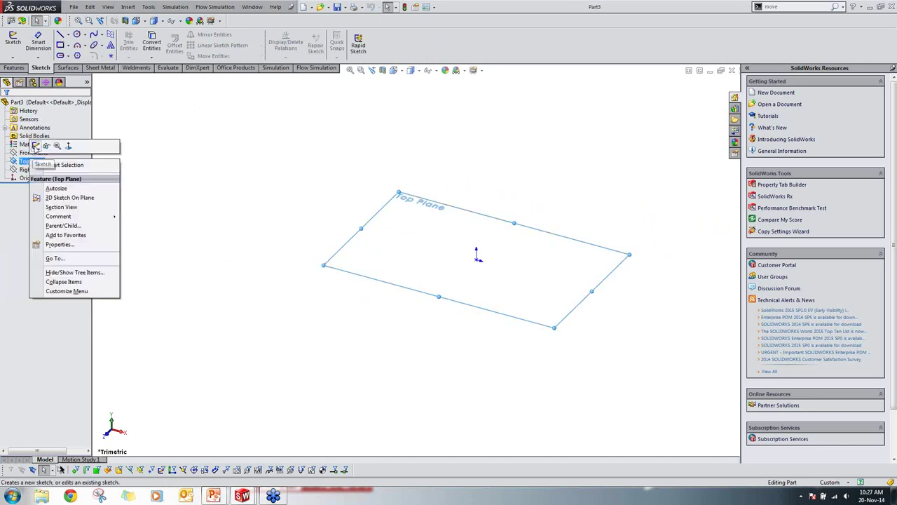
{"action": "left_click", "coordinate": [234, 136]}
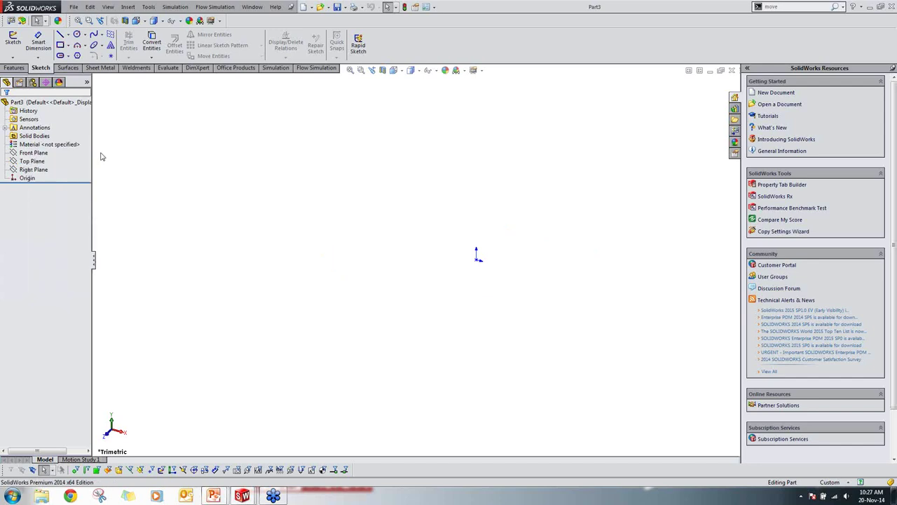
{"action": "left_click", "coordinate": [31, 161]}
{"action": "left_click", "coordinate": [39, 148]}
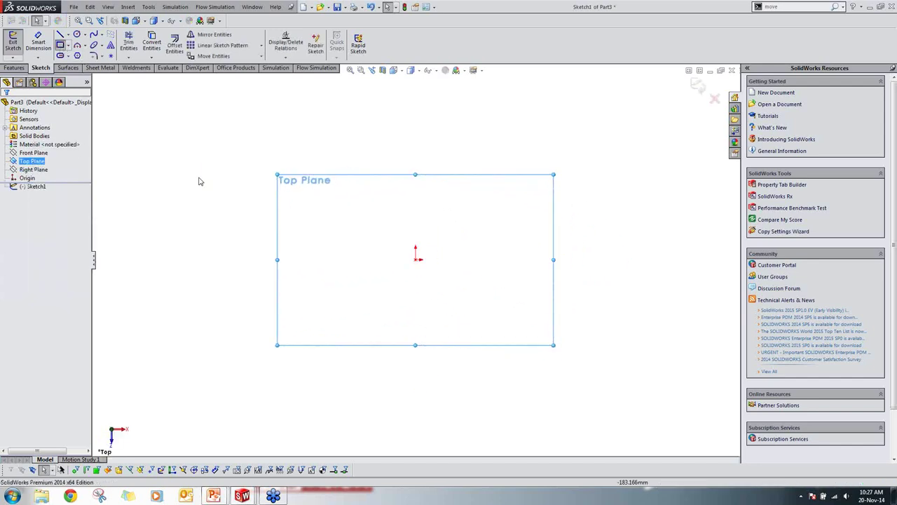
Step: Sketch a corner rectangle from the origin, about 70 mm wide and 78 mm high
{"action": "left_click", "coordinate": [60, 45]}
{"action": "left_click", "coordinate": [417, 258]}
{"action": "left_click", "coordinate": [536, 127]}
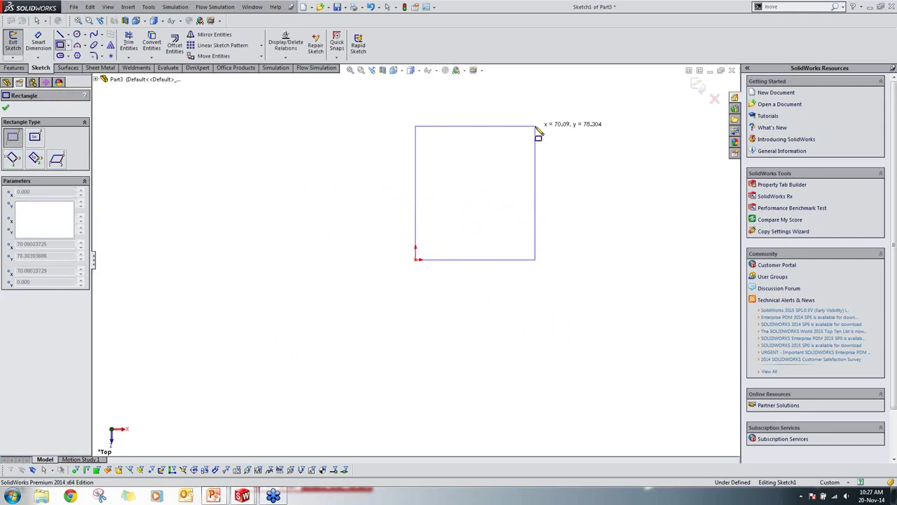
Step: Dimension the rectangle's height and width to 50 mm each and exit the sketch
{"action": "right_click_drag", "start_coordinate": [283, 247], "coordinate": [285, 182]}
{"action": "left_click", "coordinate": [417, 209]}
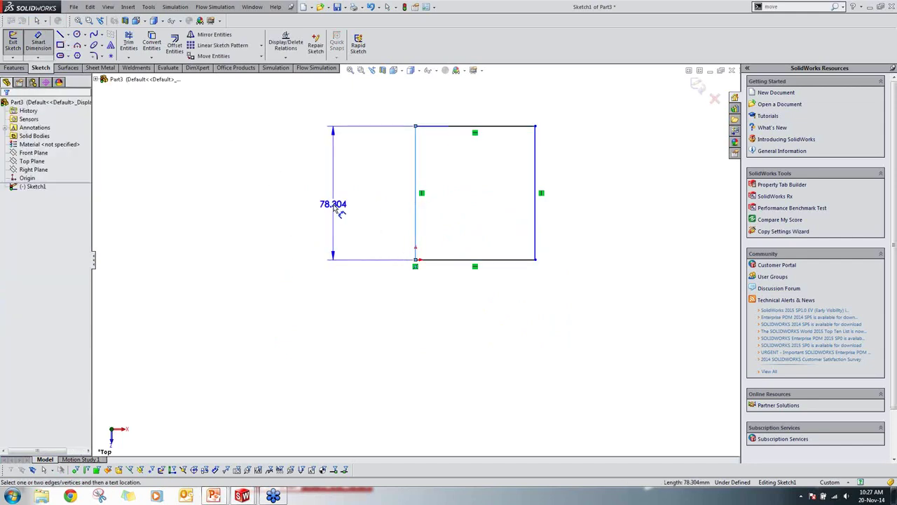
{"action": "left_click", "coordinate": [340, 209]}
{"action": "type", "text": "50"}
{"action": "key", "text": "Return"}
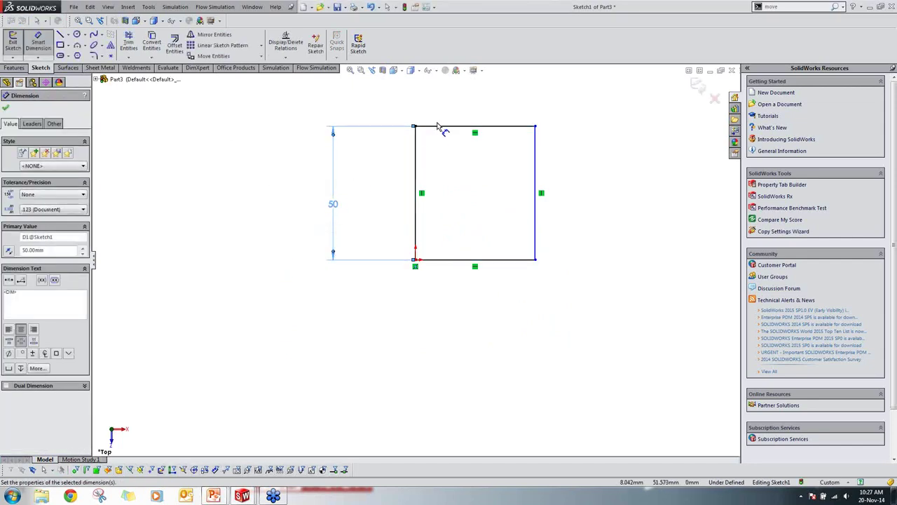
{"action": "left_click", "coordinate": [449, 126]}
{"action": "left_click", "coordinate": [452, 104]}
{"action": "type", "text": "50"}
{"action": "key", "text": "Return"}
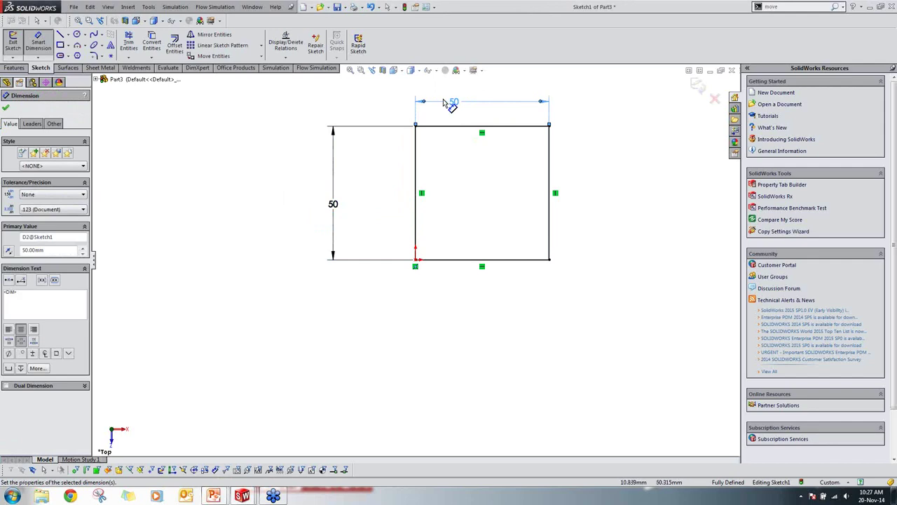
{"action": "left_click", "coordinate": [13, 44]}
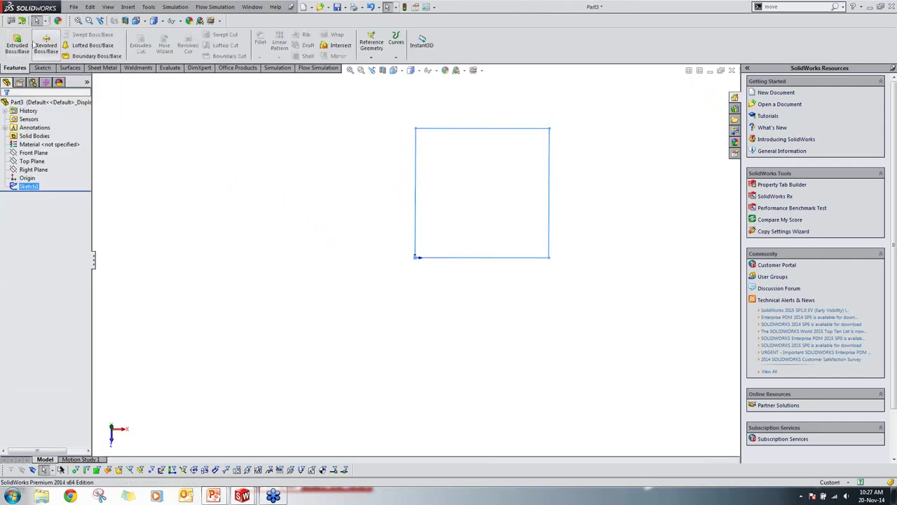
{"action": "left_click", "coordinate": [16, 42]}
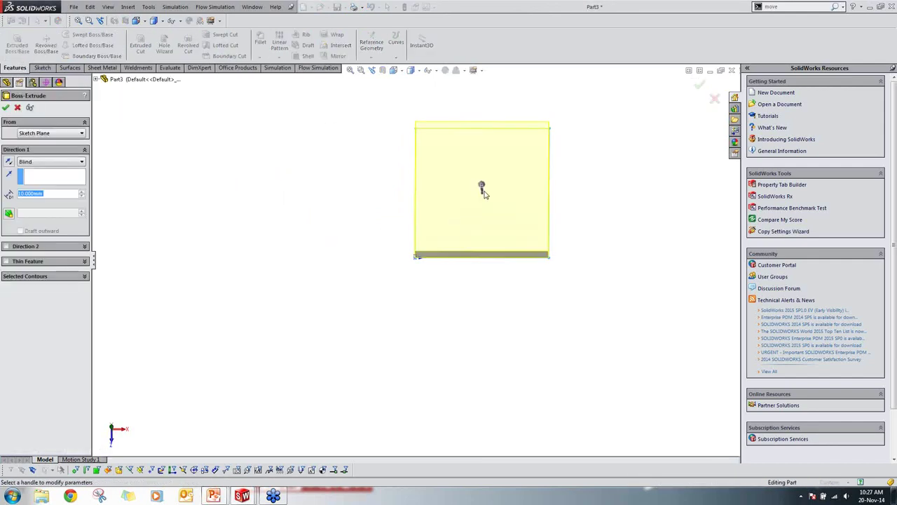
{"action": "left_click_drag", "start_coordinate": [480, 186], "coordinate": [459, 199]}
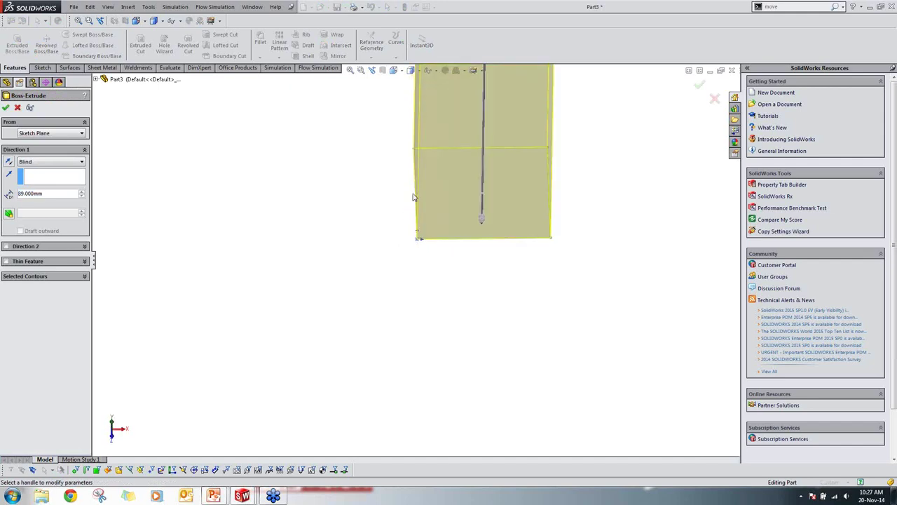
{"action": "left_click_drag", "start_coordinate": [444, 157], "coordinate": [453, 196]}
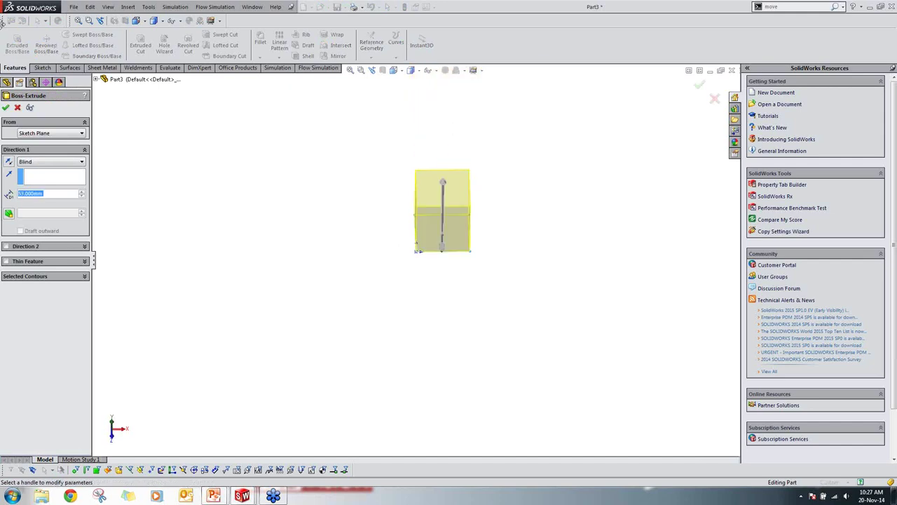
{"action": "left_click", "coordinate": [17, 107]}
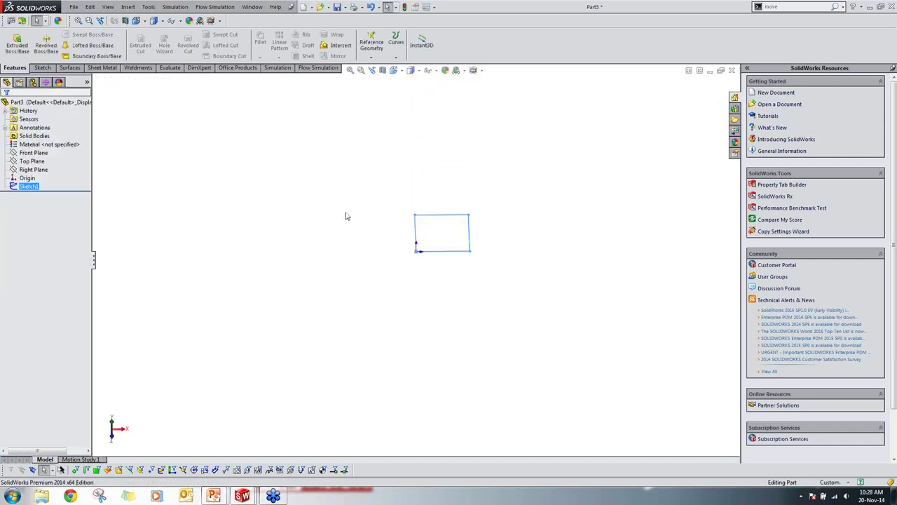
Step: Extrude the square sketch as an open surface with a blind depth of 78 mm
{"action": "left_click", "coordinate": [67, 69]}
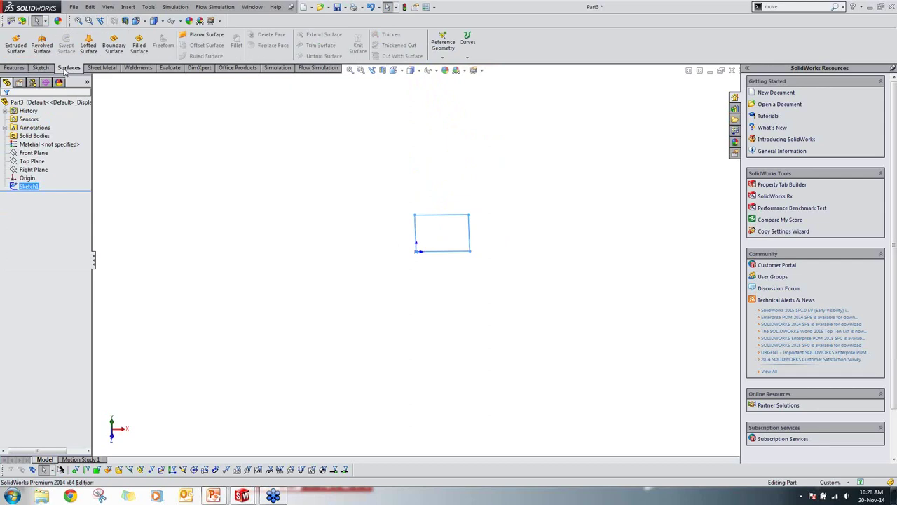
{"action": "left_click", "coordinate": [21, 51]}
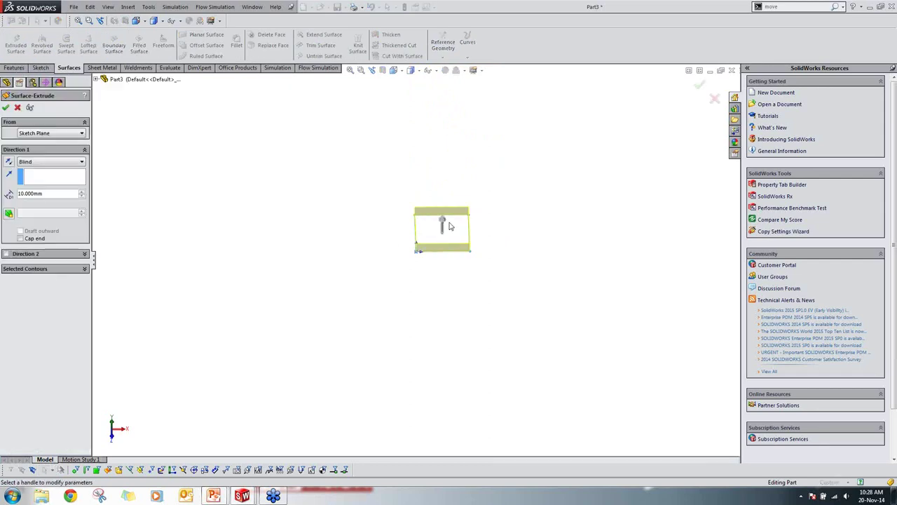
{"action": "left_click", "coordinate": [437, 233]}
{"action": "left_click", "coordinate": [440, 172]}
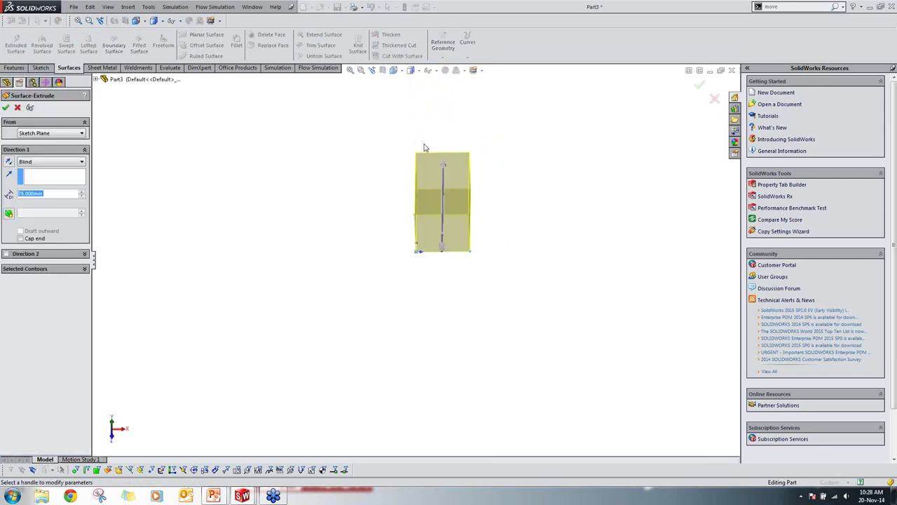
{"action": "key", "text": "Return"}
{"action": "middle_click_drag", "start_coordinate": [425, 183], "coordinate": [422, 201]}
{"action": "scroll", "coordinate": [432, 200], "scroll_direction": "up", "scroll_amount": 3}
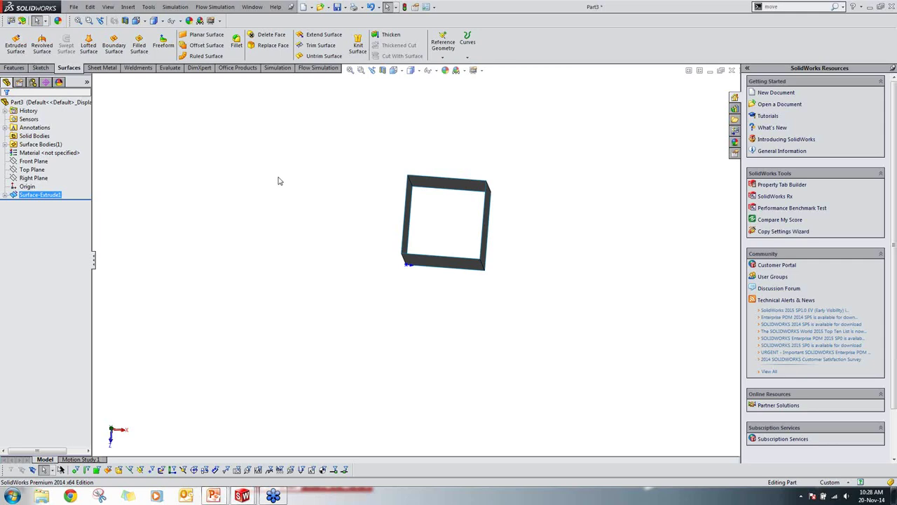
{"action": "middle_click_drag", "start_coordinate": [370, 243], "coordinate": [343, 216]}
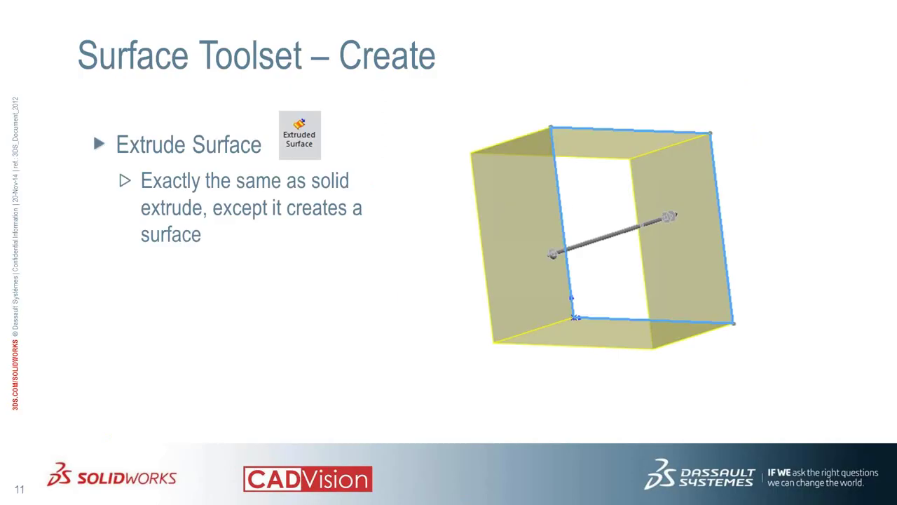
Step: Switch to SOLIDWORKS, create a new part from the Part_MM training template, and start a sketch on the Front Plane
{"action": "key", "text": "Right"}
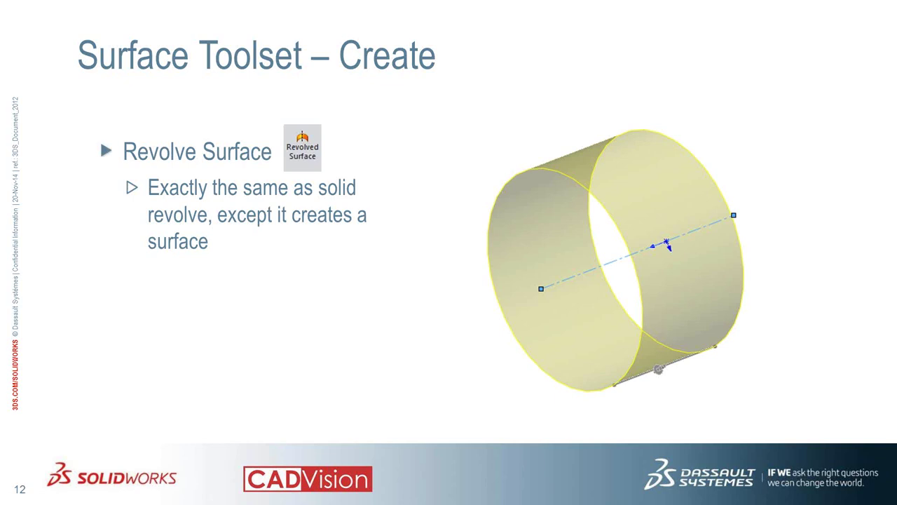
{"action": "key", "text": "alt+Tab"}
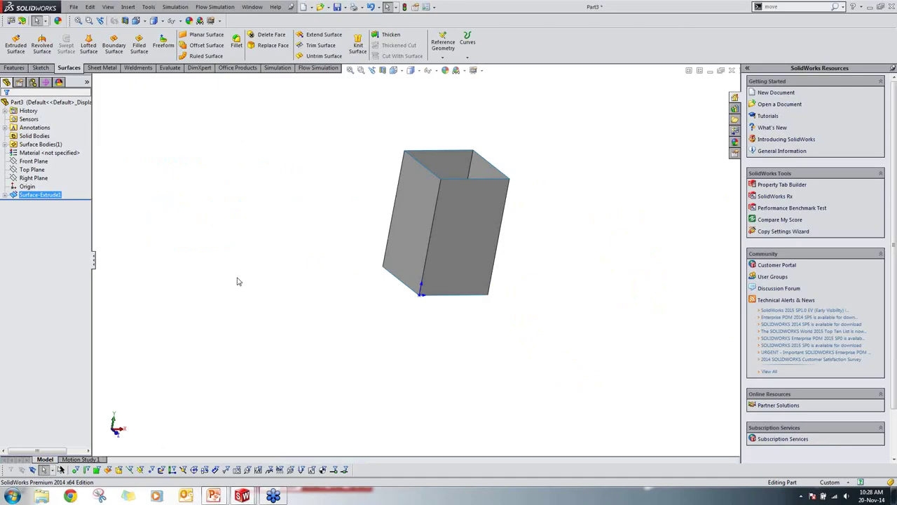
{"action": "key", "text": "ctrl+n"}
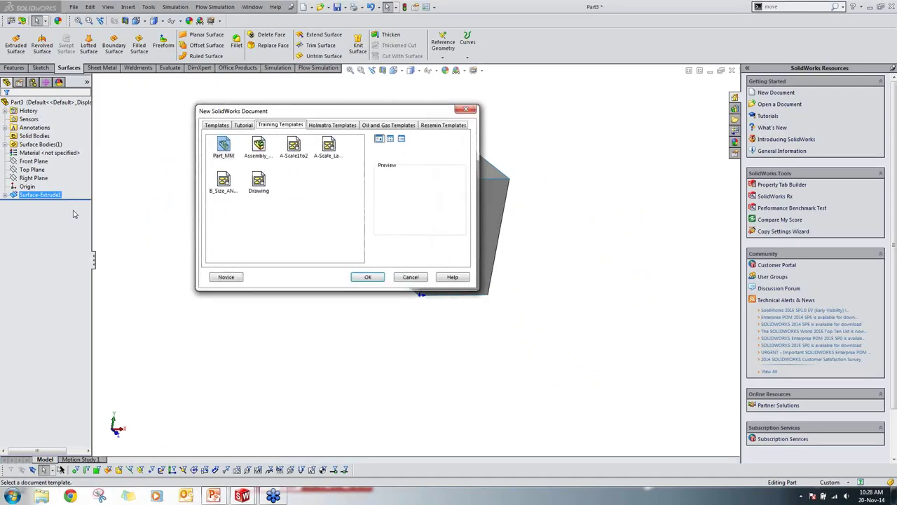
{"action": "double_click", "coordinate": [227, 184]}
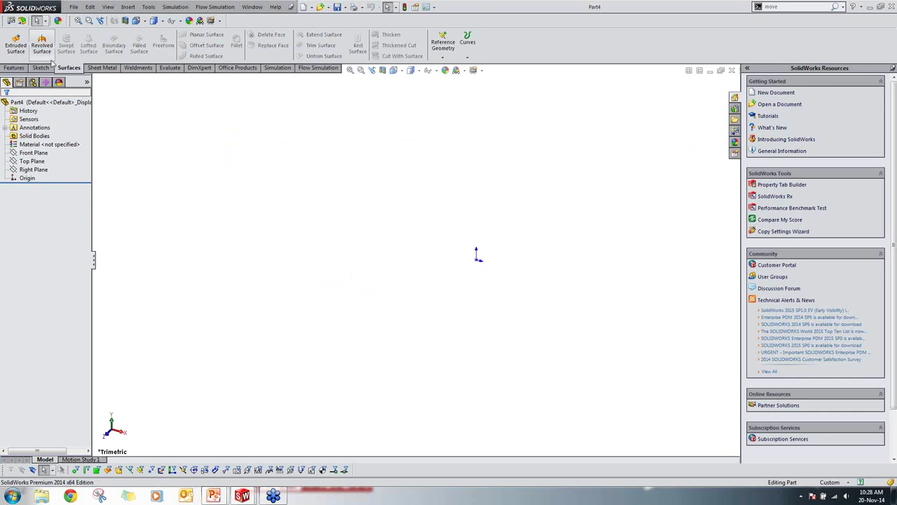
{"action": "left_click", "coordinate": [33, 154]}
{"action": "right_click", "coordinate": [33, 155]}
{"action": "left_click", "coordinate": [36, 148]}
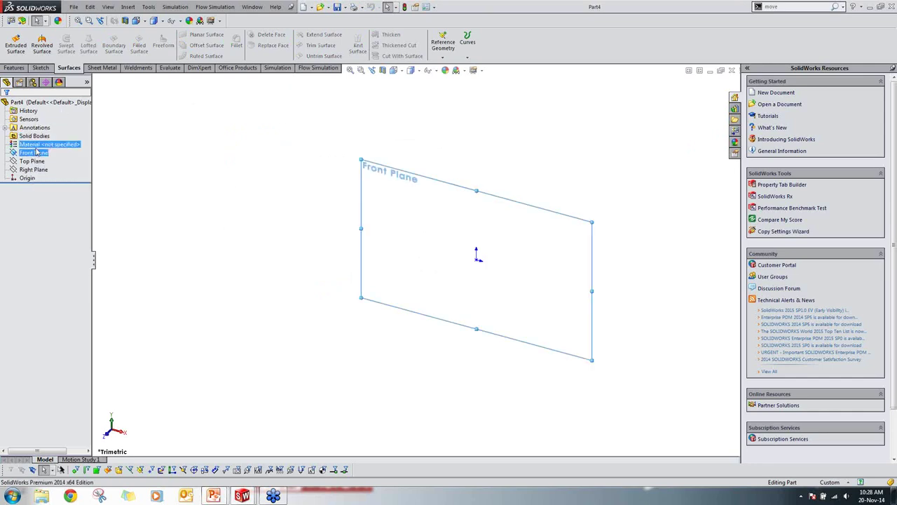
{"action": "left_click", "coordinate": [35, 153]}
{"action": "left_click", "coordinate": [75, 140]}
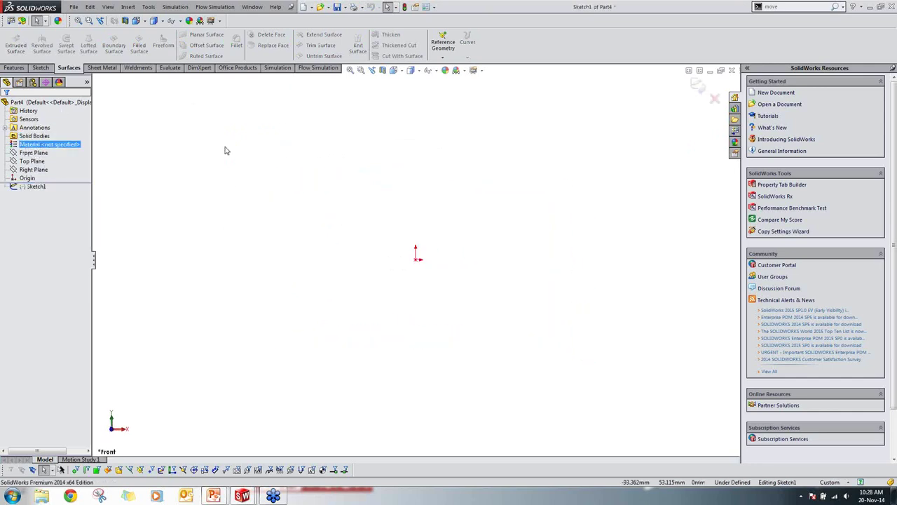
Step: Sketch a vertical centerline about 144 mm long passing through the origin
{"action": "left_click", "coordinate": [49, 68]}
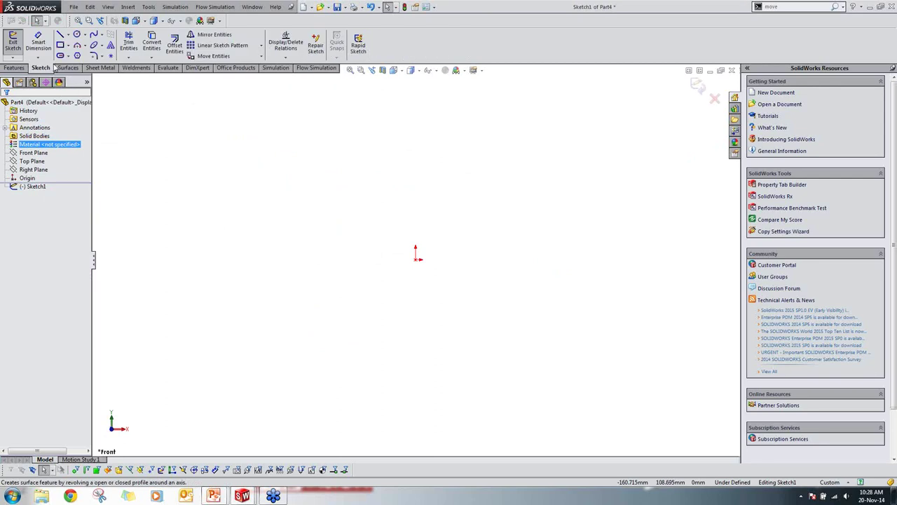
{"action": "left_click", "coordinate": [68, 35]}
{"action": "left_click", "coordinate": [72, 55]}
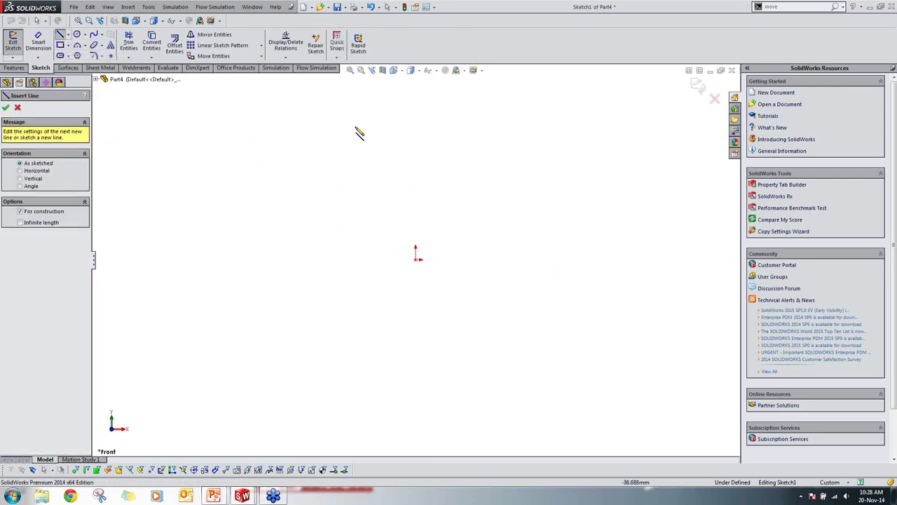
{"action": "left_click", "coordinate": [415, 130]}
{"action": "left_click", "coordinate": [415, 375]}
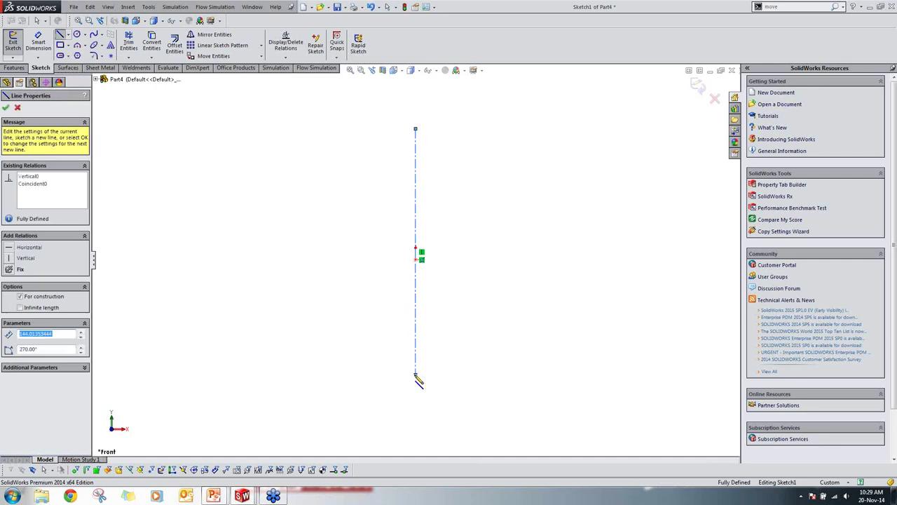
{"action": "key", "text": "Escape"}
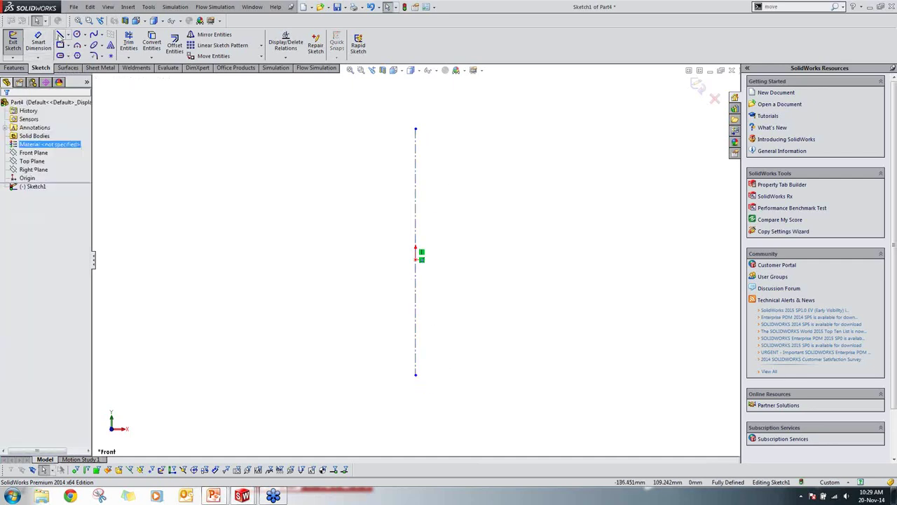
Step: Sketch a vertical line about 57 mm long to the right of the centerline and dimension its length to 60 mm
{"action": "left_click", "coordinate": [60, 34]}
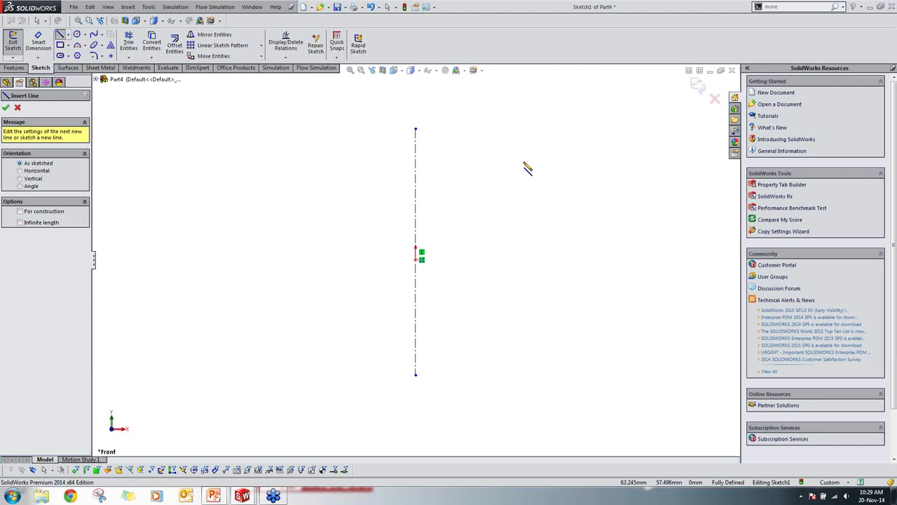
{"action": "mouse_move", "coordinate": [524, 164]}
{"action": "left_mouse_down"}
{"action": "mouse_move", "coordinate": [532, 245]}
{"action": "mouse_move", "coordinate": [524, 260]}
{"action": "left_mouse_up"}
{"action": "right_click_drag", "start_coordinate": [565, 253], "coordinate": [565, 208]}
{"action": "left_click", "coordinate": [526, 204]}
{"action": "left_click", "coordinate": [569, 206]}
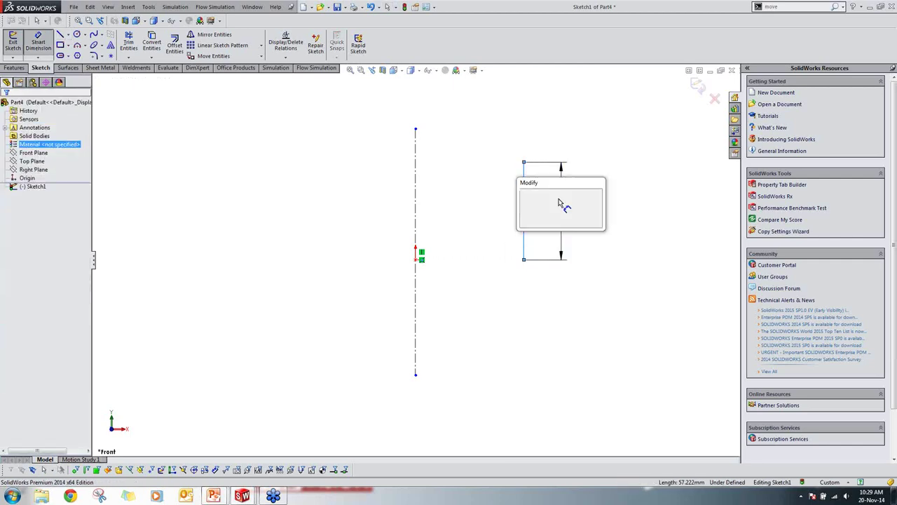
{"action": "type", "text": "60"}
{"action": "key", "text": "Return"}
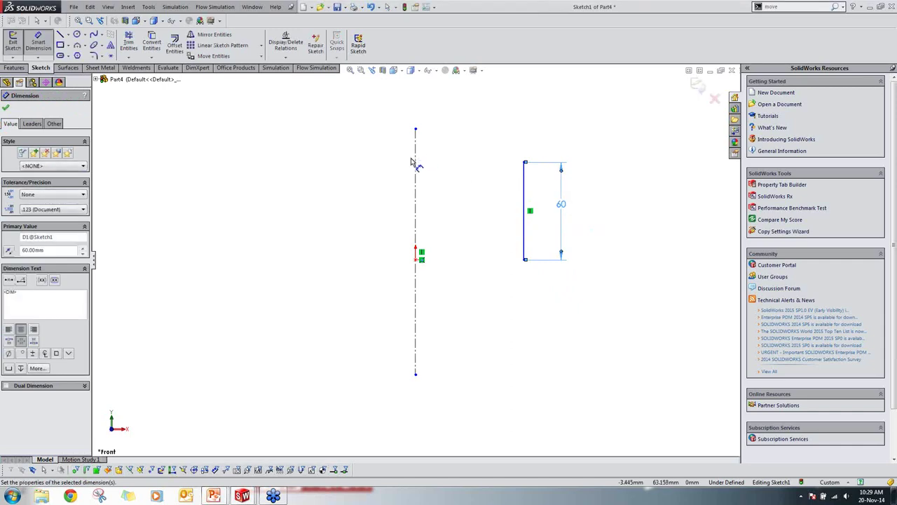
Step: Dimension the line across the centerline as a doubled, diameter-type distance of 70 mm
{"action": "left_click", "coordinate": [416, 163]}
{"action": "left_click", "coordinate": [527, 179]}
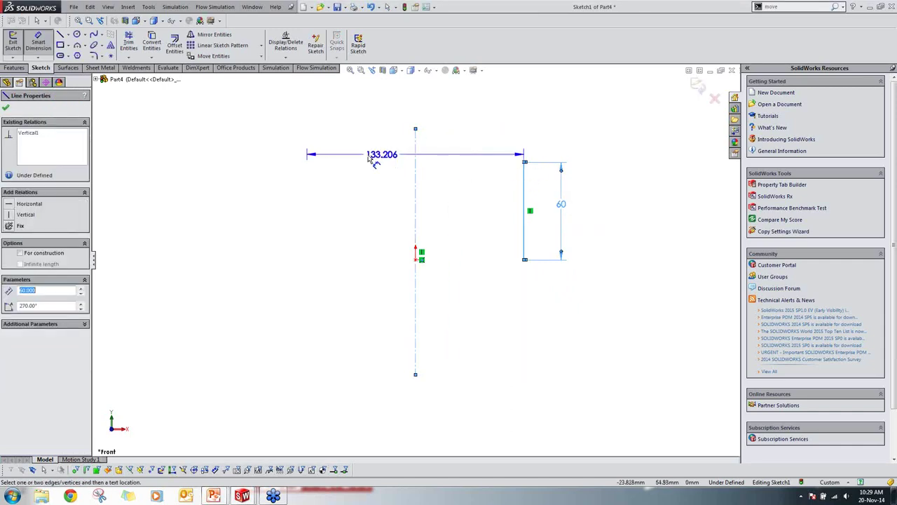
{"action": "left_click", "coordinate": [356, 150]}
{"action": "type", "text": "70"}
{"action": "key", "text": "Return"}
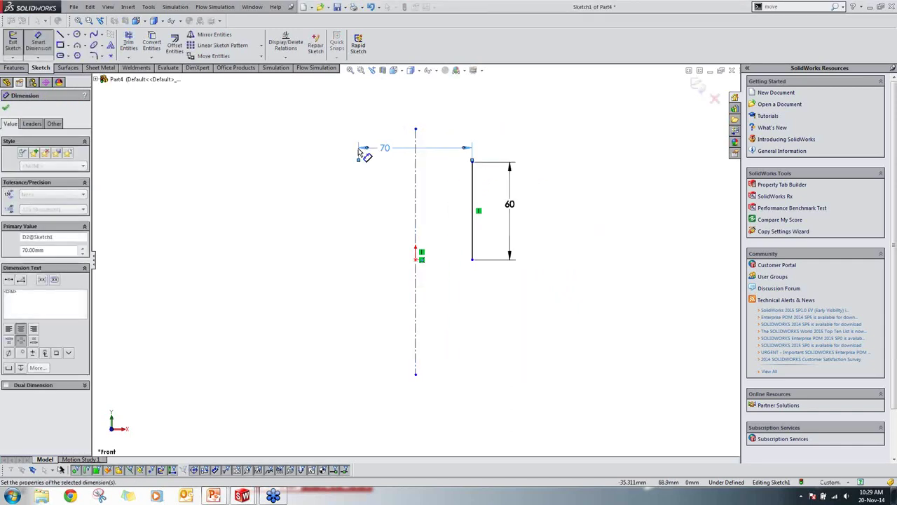
{"action": "key", "text": "Escape"}
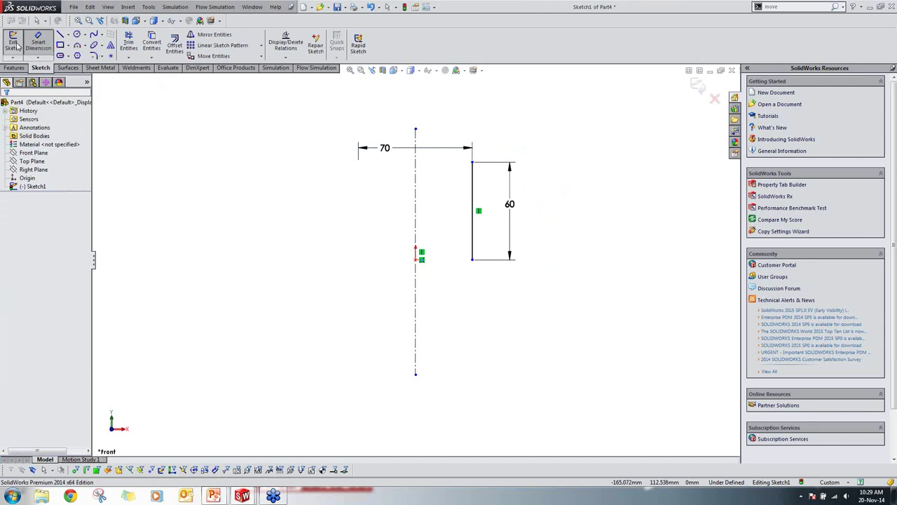
Step: Revolve the vertical line 360 degrees about the centerline as a surface with the Revolved Surface tool
{"action": "left_click", "coordinate": [68, 67]}
{"action": "left_click", "coordinate": [41, 44]}
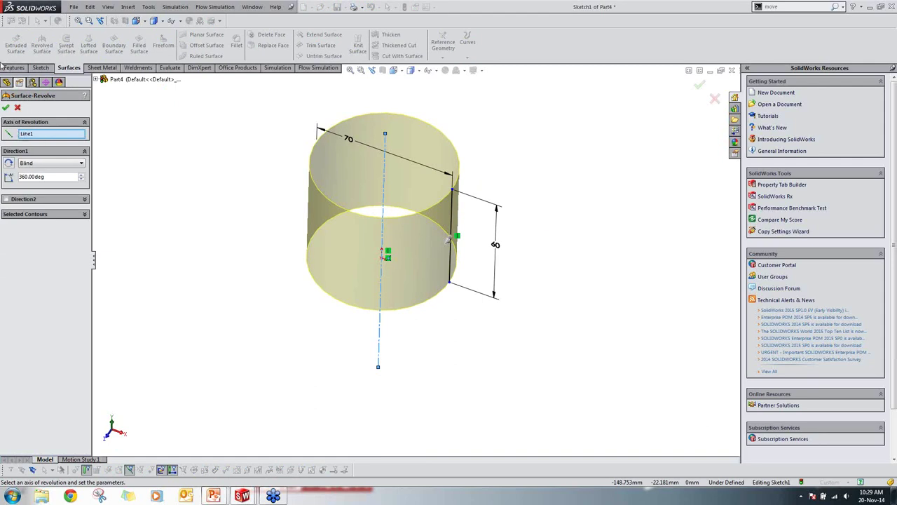
{"action": "left_click", "coordinate": [14, 68]}
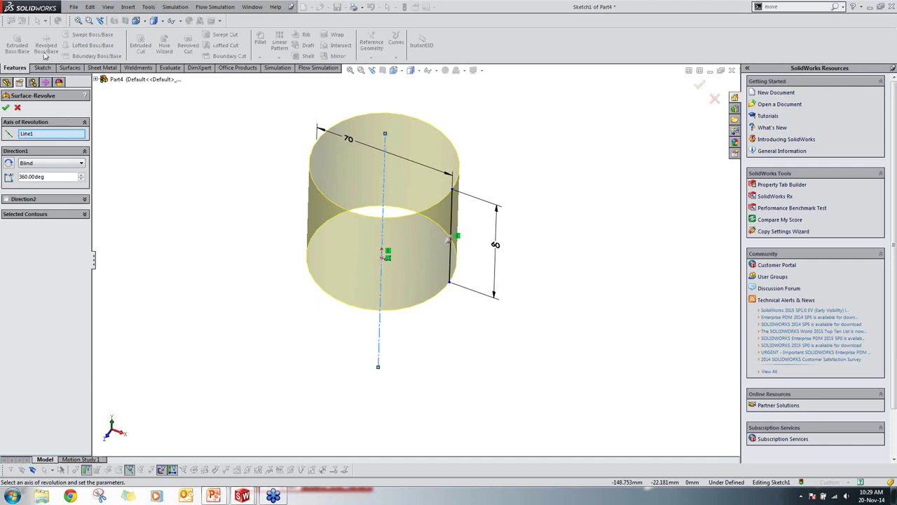
{"action": "left_click", "coordinate": [69, 68]}
{"action": "left_click", "coordinate": [5, 107]}
Step: Examine the revolved cylindrical surface and its open ends from several angles
{"action": "middle_click_drag", "start_coordinate": [270, 157], "coordinate": [373, 241]}
{"action": "left_click", "coordinate": [359, 210]}
{"action": "middle_click_drag", "start_coordinate": [359, 211], "coordinate": [296, 248]}
{"action": "left_click", "coordinate": [250, 287]}
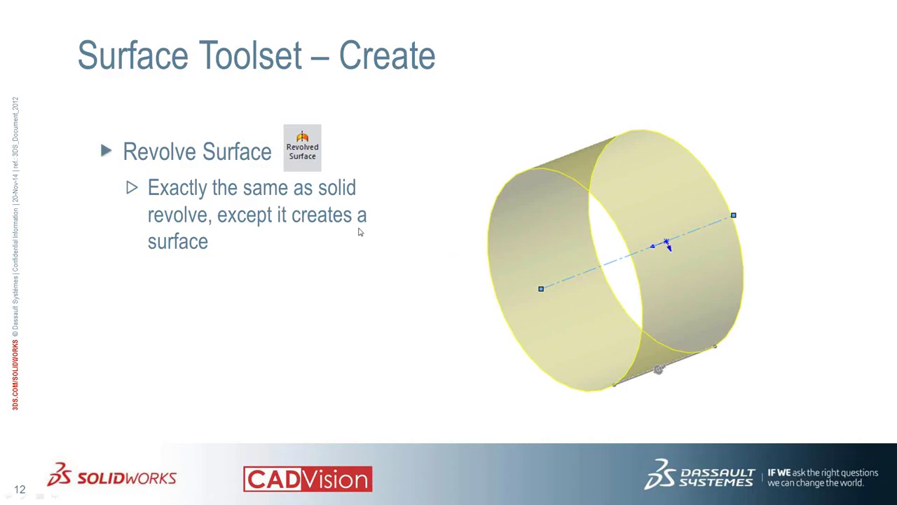
{"action": "left_click", "coordinate": [286, 230]}
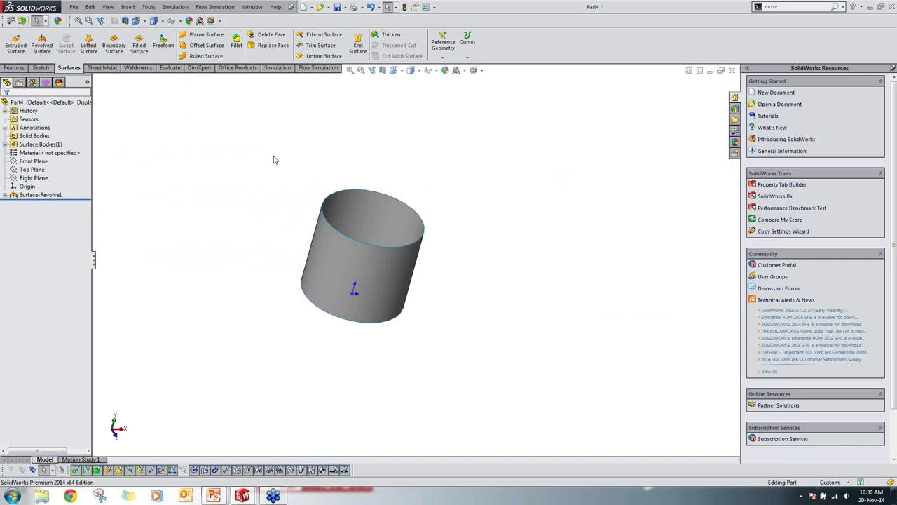
{"action": "middle_click_drag", "start_coordinate": [274, 156], "coordinate": [348, 168]}
{"action": "key", "text": "ctrl+7"}
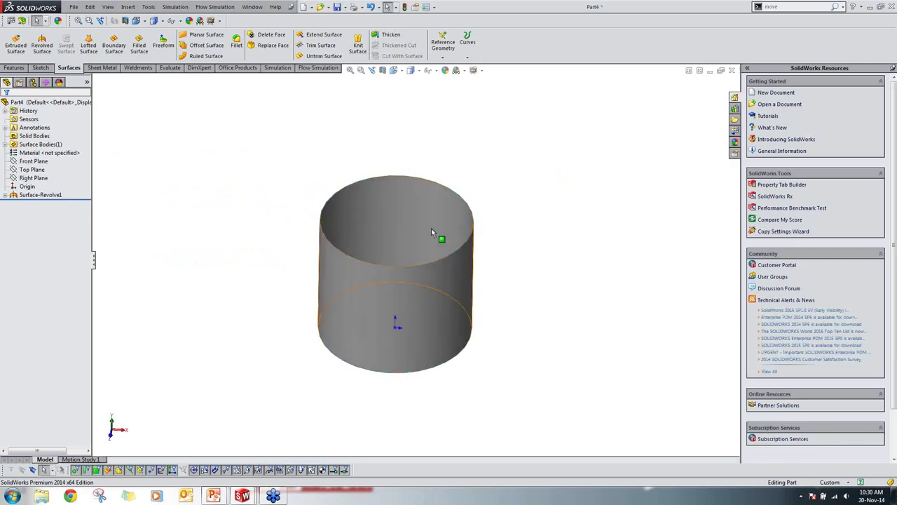
{"action": "middle_click_drag", "start_coordinate": [348, 215], "coordinate": [296, 297]}
{"action": "key", "text": "ctrl+7"}
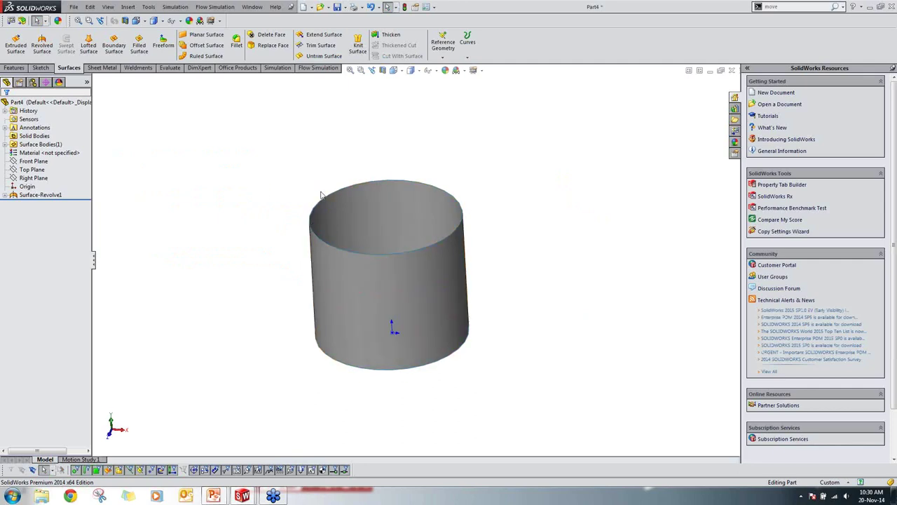
Step: Cap the upper end of the revolved cylinder with a planar surface bounded by its circular edge
{"action": "middle_click_drag", "start_coordinate": [381, 254], "coordinate": [361, 168]}
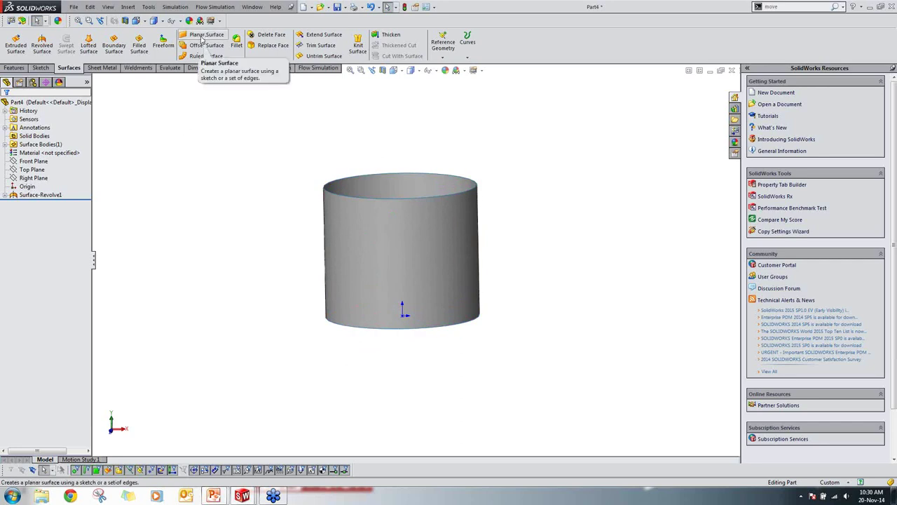
{"action": "left_click", "coordinate": [203, 37]}
{"action": "middle_click_drag", "start_coordinate": [360, 169], "coordinate": [349, 209]}
{"action": "left_click", "coordinate": [346, 205]}
{"action": "middle_click_drag", "start_coordinate": [340, 254], "coordinate": [330, 202]}
{"action": "left_click", "coordinate": [6, 108]}
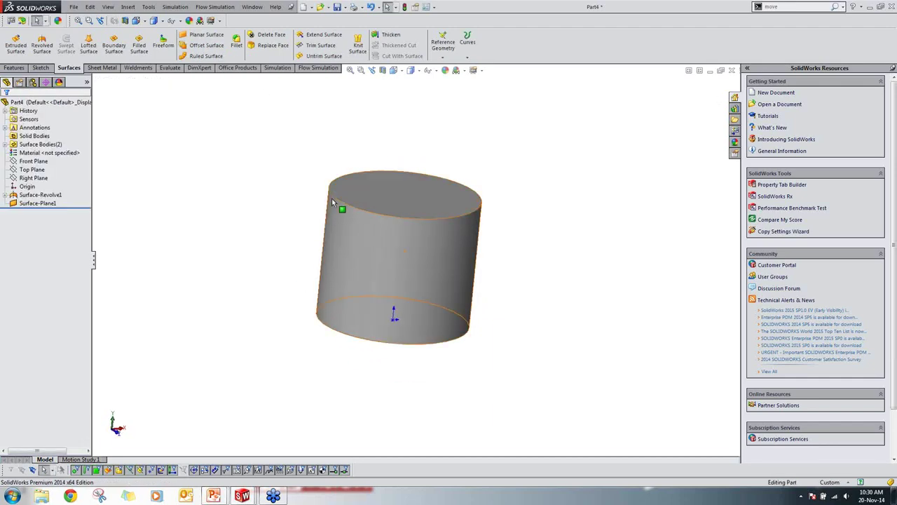
Step: Close the remaining open end of the cylinder with a planar surface bounded by its circular edge
{"action": "scroll", "coordinate": [329, 201], "scroll_direction": "down", "scroll_amount": 3}
{"action": "scroll", "coordinate": [390, 254], "scroll_direction": "up", "scroll_amount": 2}
{"action": "middle_click_drag", "start_coordinate": [430, 206], "coordinate": [254, 155]}
{"action": "left_click", "coordinate": [207, 34]}
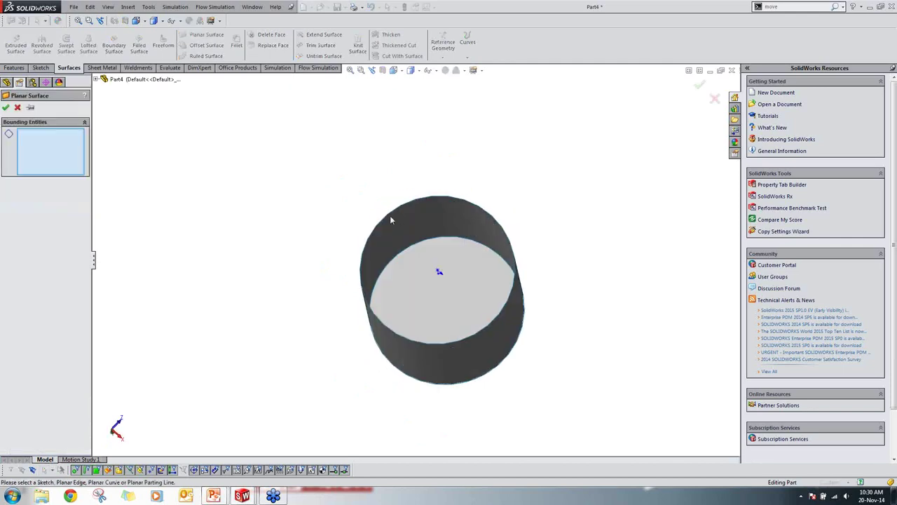
{"action": "left_click", "coordinate": [383, 220]}
{"action": "left_click", "coordinate": [6, 106]}
{"action": "middle_click_drag", "start_coordinate": [140, 176], "coordinate": [313, 194]}
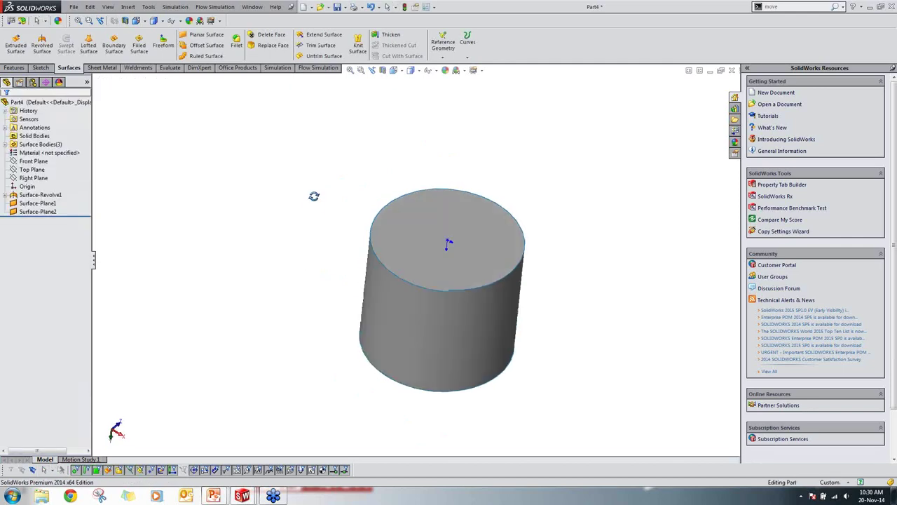
Step: Switch to the extruded square part and create a planar surface between two opposite edges of the open end away from the origin
{"action": "key", "text": "ctrl+Tab"}
{"action": "middle_click_drag", "start_coordinate": [290, 314], "coordinate": [351, 161]}
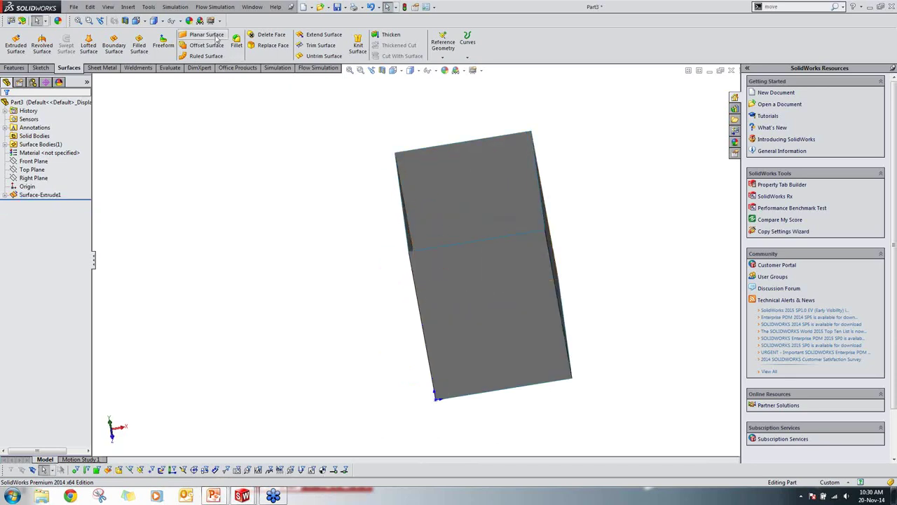
{"action": "left_click", "coordinate": [206, 35]}
{"action": "middle_click_drag", "start_coordinate": [456, 202], "coordinate": [397, 235]}
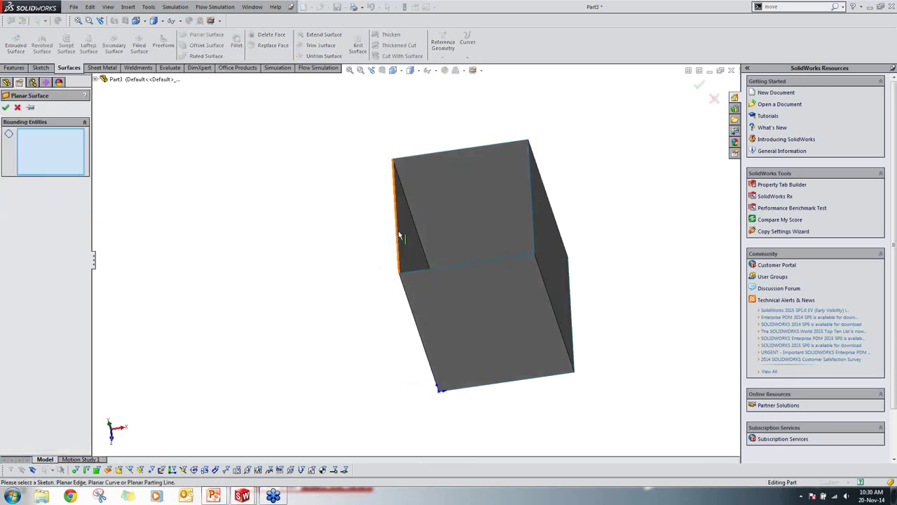
{"action": "left_click", "coordinate": [397, 235]}
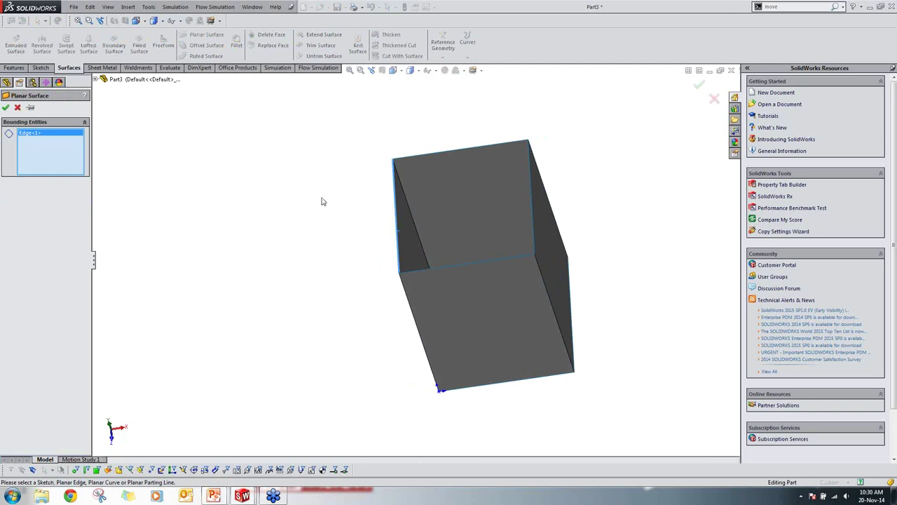
{"action": "left_click", "coordinate": [535, 201]}
{"action": "middle_click_drag", "start_coordinate": [454, 217], "coordinate": [302, 194]}
{"action": "key", "text": "Return"}
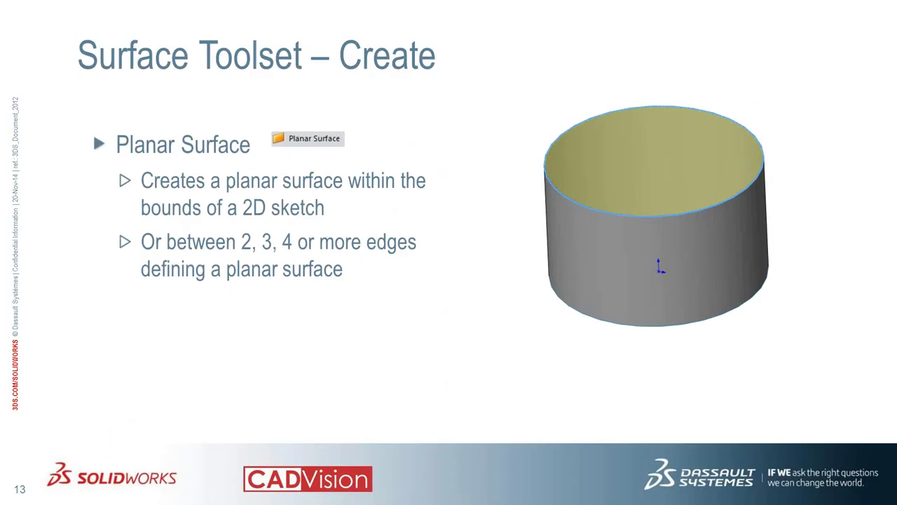
Step: Create a new part and open a sketch on the Front Plane
{"action": "left_click", "coordinate": [424, 216]}
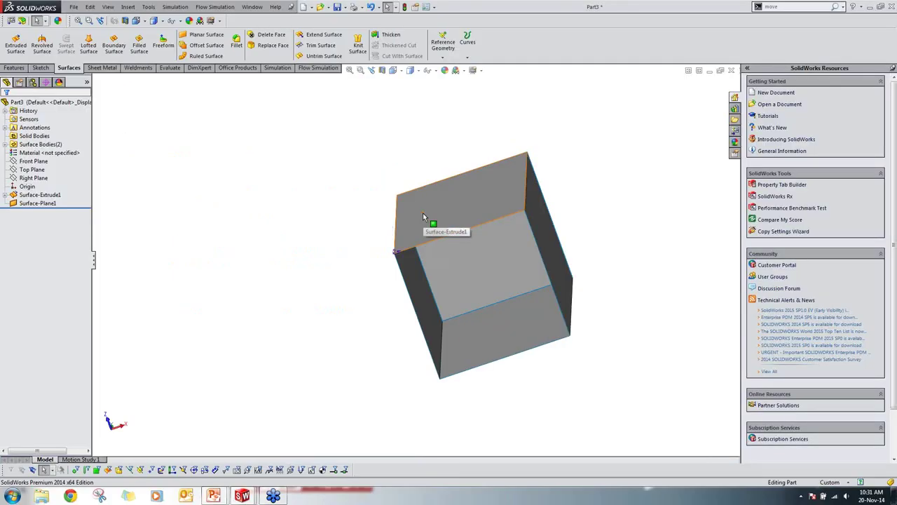
{"action": "key", "text": "ctrl+n"}
{"action": "key", "text": "Return"}
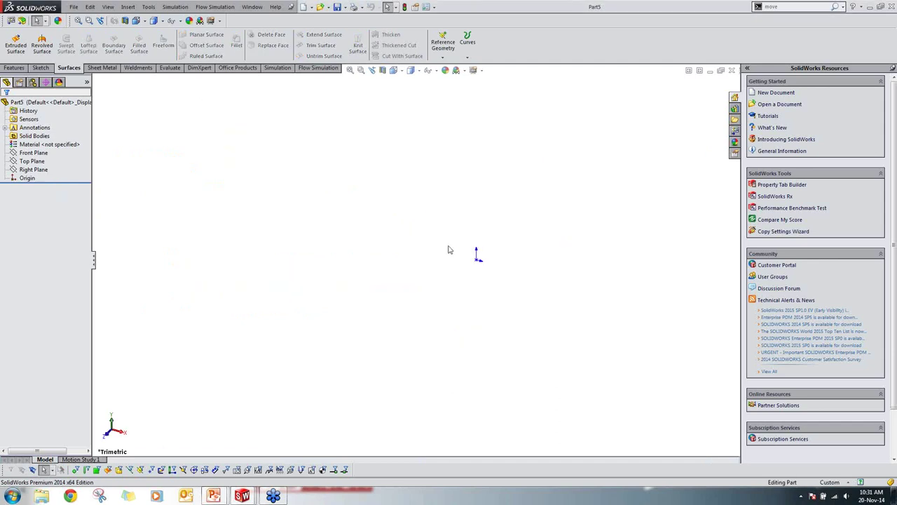
{"action": "key", "text": "ctrl+1"}
{"action": "left_click", "coordinate": [41, 68]}
{"action": "left_click", "coordinate": [32, 153]}
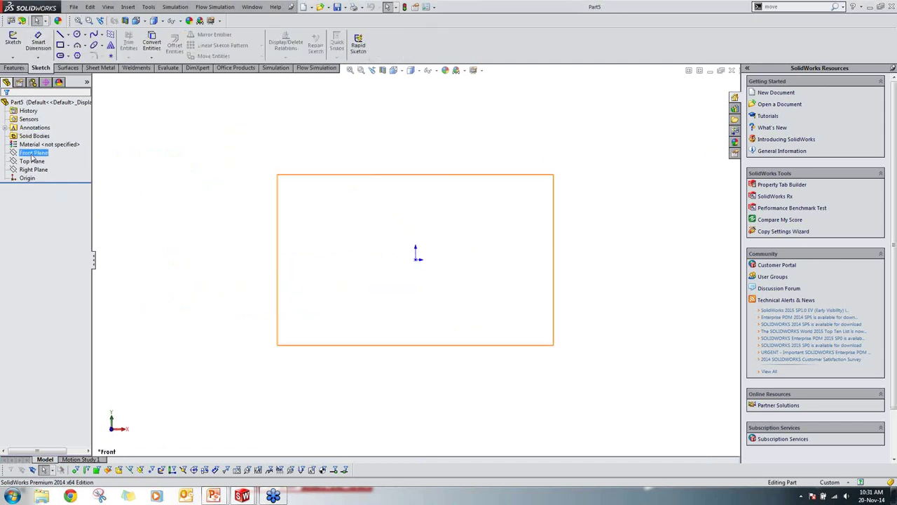
{"action": "left_click", "coordinate": [42, 144]}
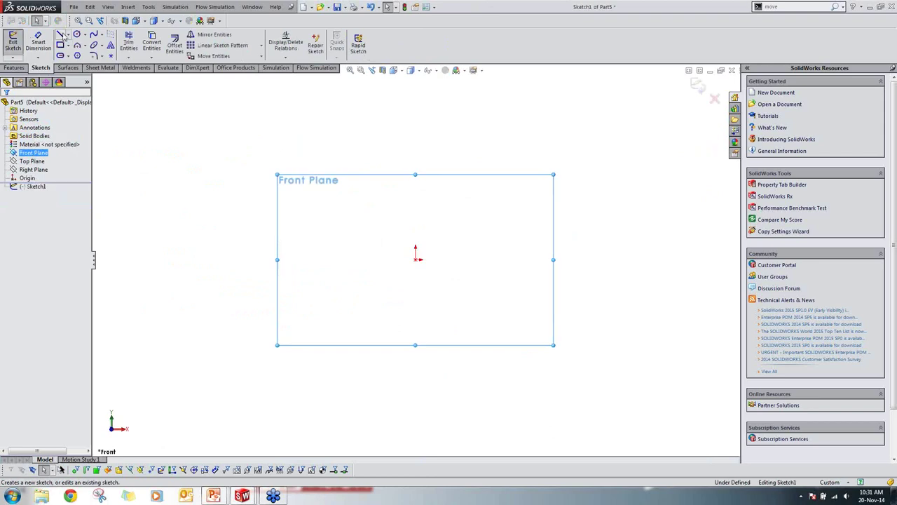
Step: Sketch a U-shaped three-point spline about 195 mm long with its middle point on the origin, and exit the sketch
{"action": "left_click", "coordinate": [93, 34]}
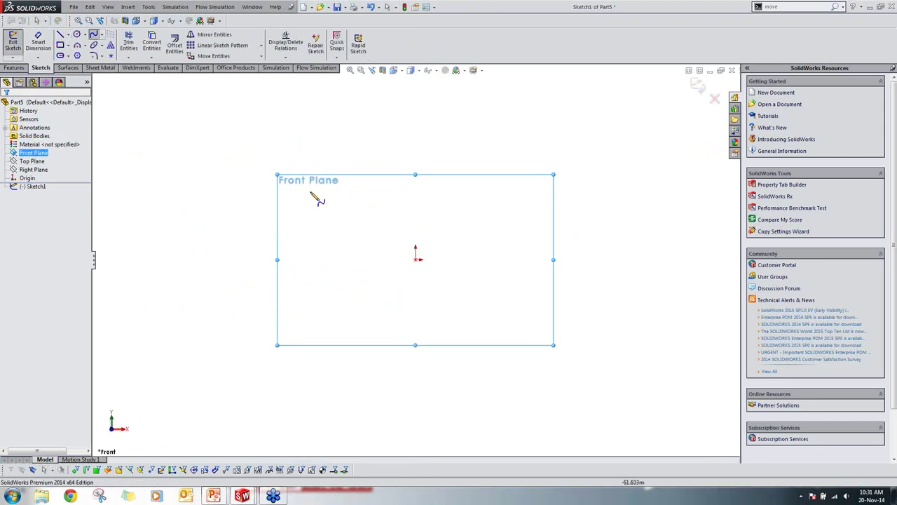
{"action": "left_click", "coordinate": [293, 156]}
{"action": "left_click", "coordinate": [416, 258]}
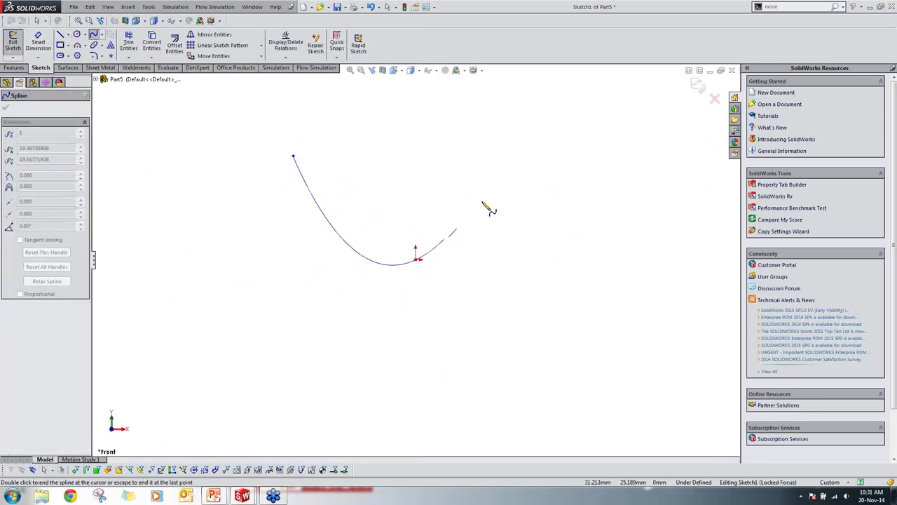
{"action": "left_click", "coordinate": [535, 155]}
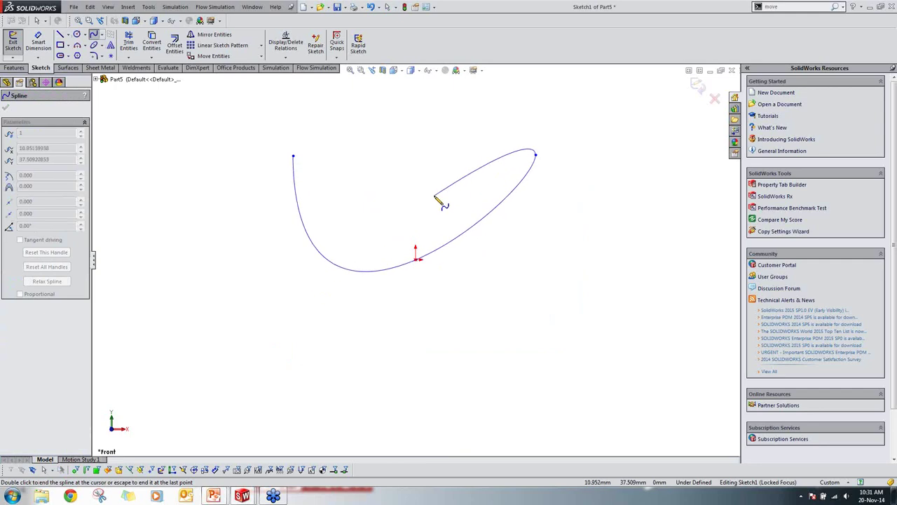
{"action": "key", "text": "Escape"}
{"action": "key", "text": "Escape"}
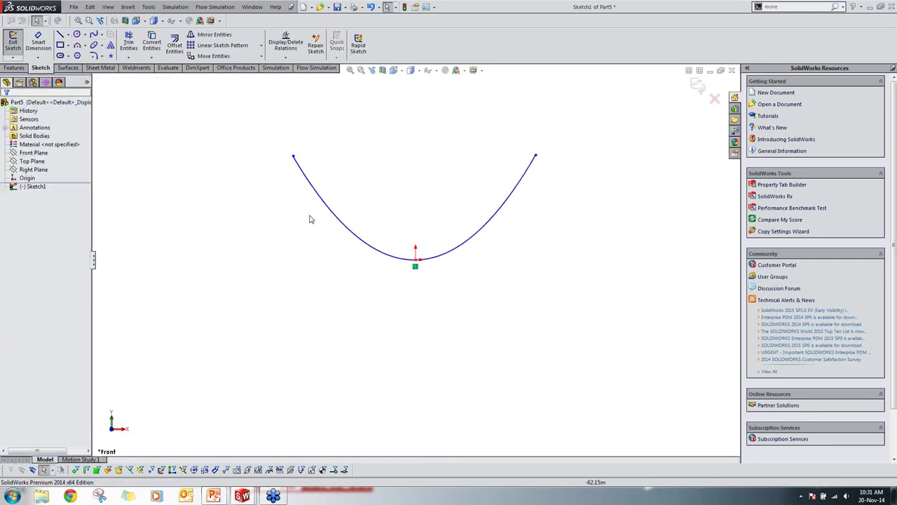
{"action": "mouse_move", "coordinate": [439, 276]}
{"action": "middle_mouse_down"}
{"action": "mouse_move", "coordinate": [385, 288]}
{"action": "mouse_move", "coordinate": [372, 277]}
{"action": "middle_mouse_up"}
{"action": "key", "text": "ctrl+b"}
Step: Create a reference plane parallel to the Right Plane through the spline's upper endpoint on the negative X side
{"action": "mouse_move", "coordinate": [356, 216]}
{"action": "middle_mouse_down"}
{"action": "mouse_move", "coordinate": [339, 214]}
{"action": "mouse_move", "coordinate": [364, 257]}
{"action": "mouse_move", "coordinate": [343, 192]}
{"action": "middle_mouse_up"}
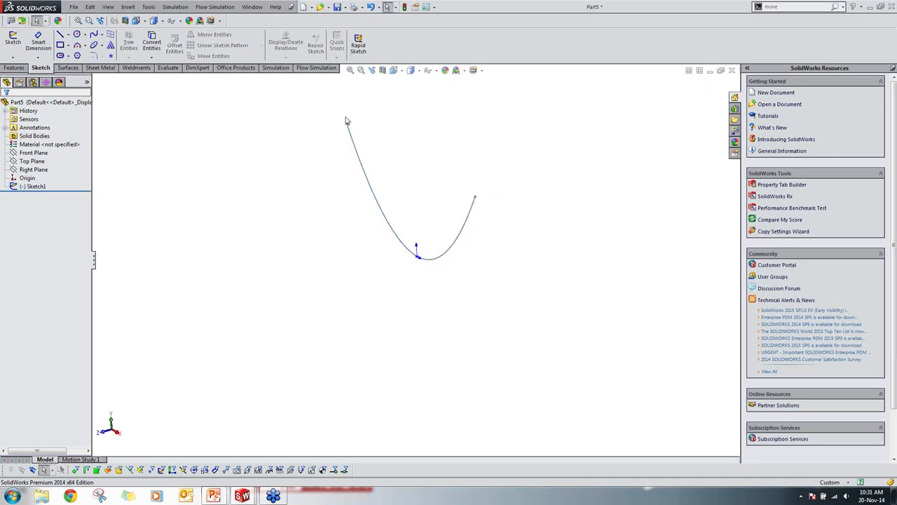
{"action": "mouse_move", "coordinate": [349, 126]}
{"action": "middle_mouse_down"}
{"action": "mouse_move", "coordinate": [367, 176]}
{"action": "mouse_move", "coordinate": [365, 135]}
{"action": "middle_mouse_up"}
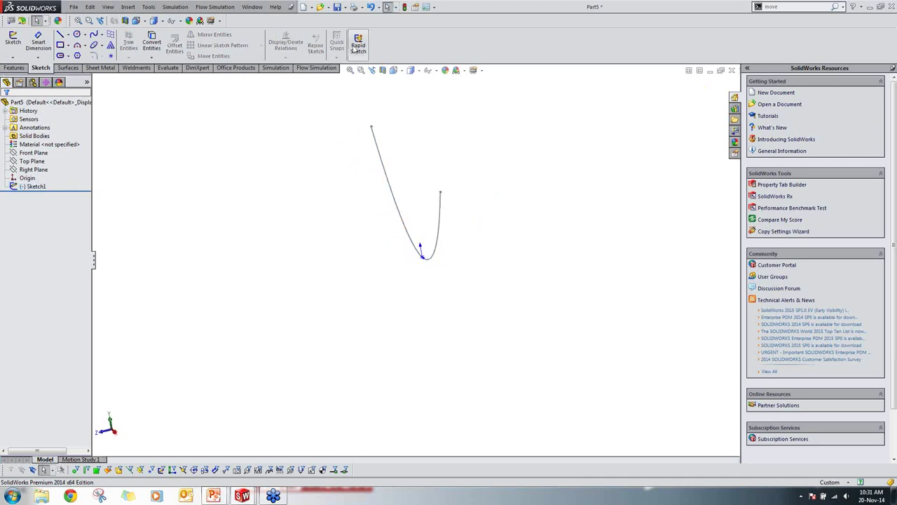
{"action": "left_click", "coordinate": [68, 67]}
{"action": "left_click", "coordinate": [443, 42]}
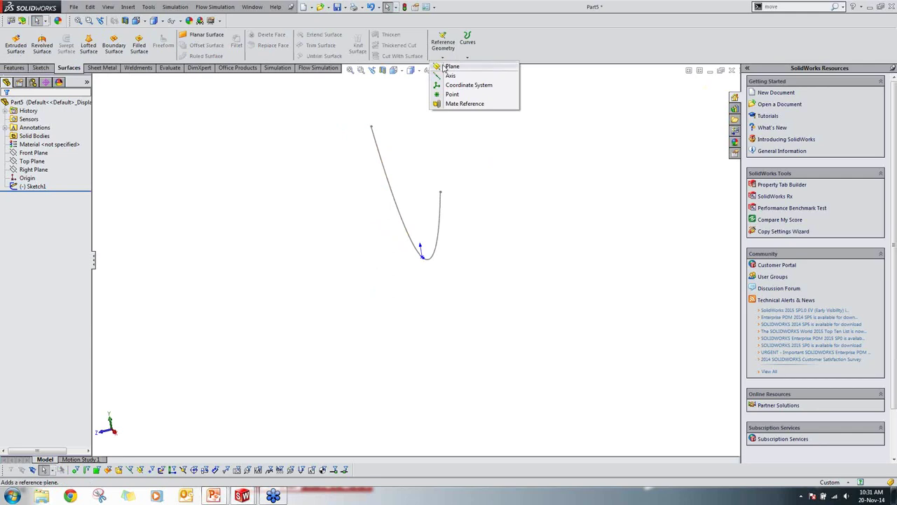
{"action": "left_click", "coordinate": [449, 65]}
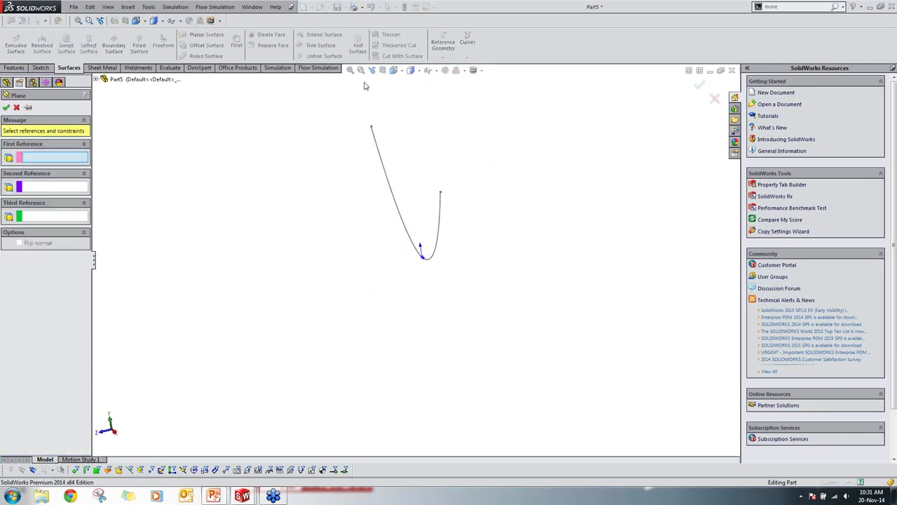
{"action": "left_click", "coordinate": [96, 78]}
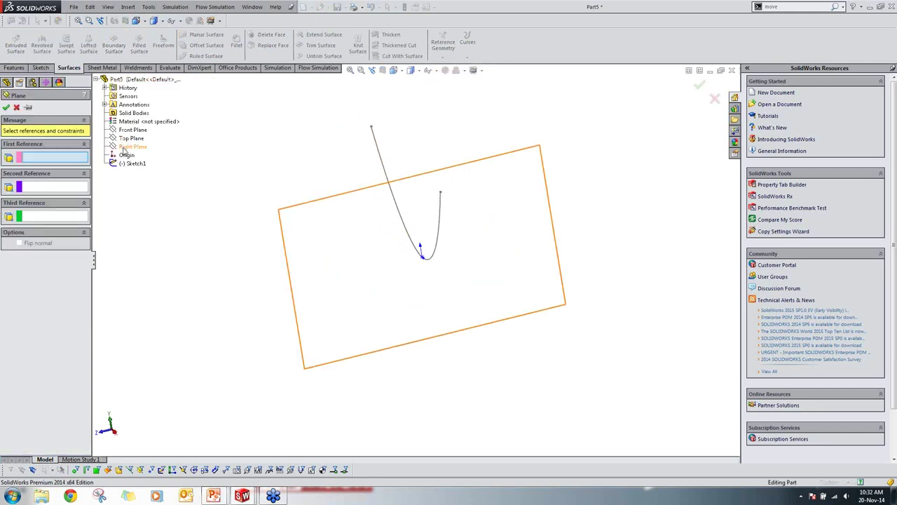
{"action": "left_click", "coordinate": [125, 146]}
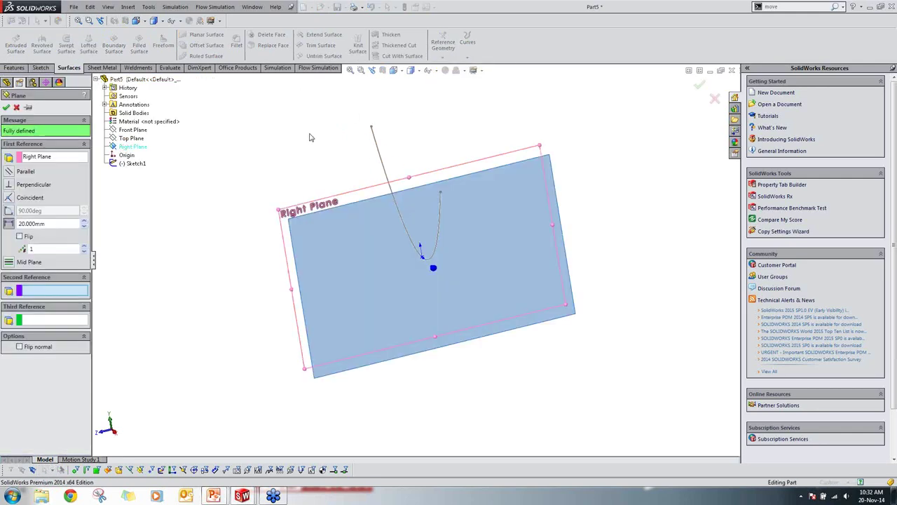
{"action": "left_click", "coordinate": [372, 127]}
{"action": "left_click", "coordinate": [5, 108]}
Step: Open a new sketch on the reference plane at the spline's end
{"action": "scroll", "coordinate": [355, 179], "scroll_direction": "up", "scroll_amount": 2}
{"action": "mouse_move", "coordinate": [355, 180]}
{"action": "middle_mouse_down"}
{"action": "mouse_move", "coordinate": [374, 171]}
{"action": "mouse_move", "coordinate": [353, 186]}
{"action": "middle_mouse_up"}
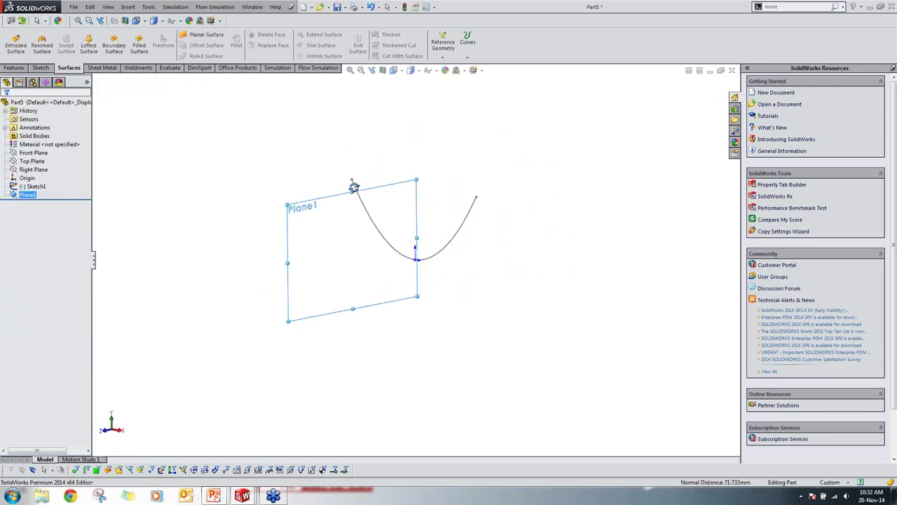
{"action": "scroll", "coordinate": [341, 185], "scroll_direction": "down", "scroll_amount": 5}
{"action": "right_click", "coordinate": [30, 198]}
{"action": "left_click", "coordinate": [37, 186]}
{"action": "scroll", "coordinate": [346, 155], "scroll_direction": "up", "scroll_amount": 2}
{"action": "scroll", "coordinate": [342, 150], "scroll_direction": "down", "scroll_amount": 3}
{"action": "left_click", "coordinate": [41, 67]}
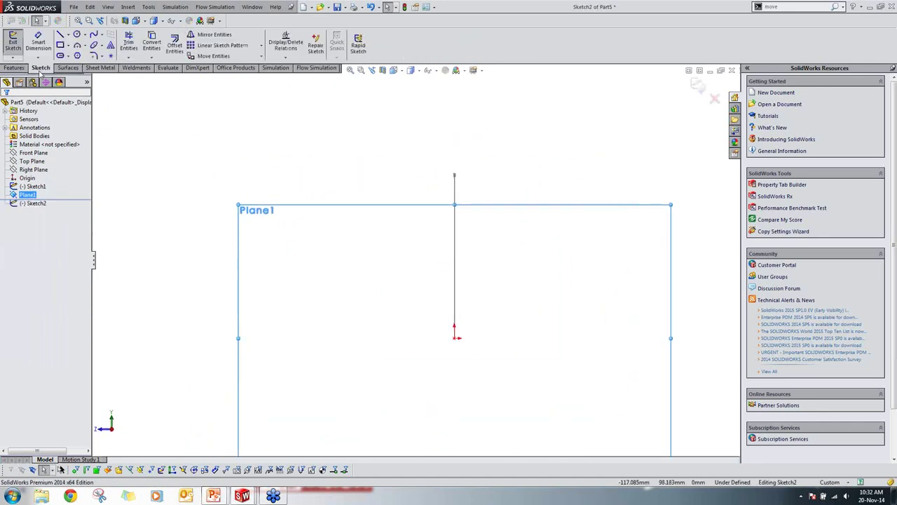
Step: Sketch a small U-shaped three-point spline whose middle point lies on the long spline's endpoint, and close the sketch
{"action": "left_click", "coordinate": [93, 33]}
{"action": "left_click", "coordinate": [382, 139]}
{"action": "left_click", "coordinate": [454, 173]}
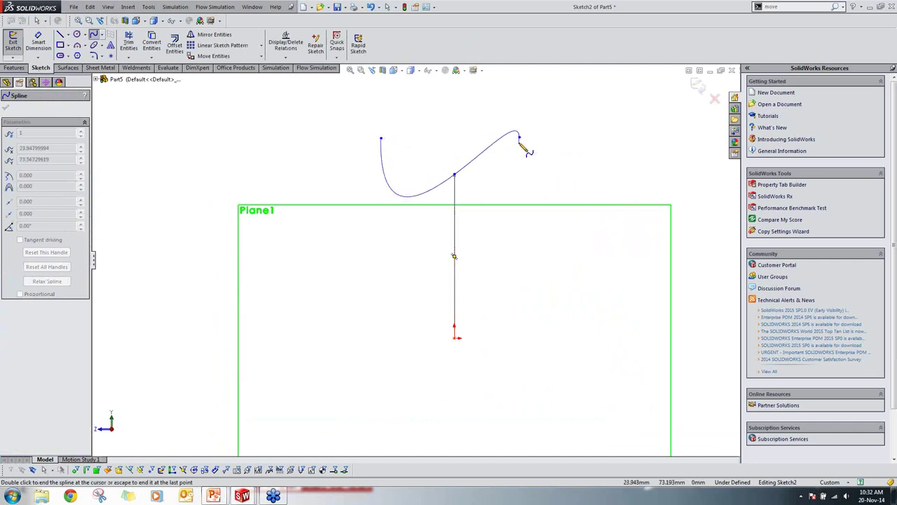
{"action": "double_click", "coordinate": [521, 140]}
{"action": "middle_click_drag", "start_coordinate": [491, 180], "coordinate": [499, 203]}
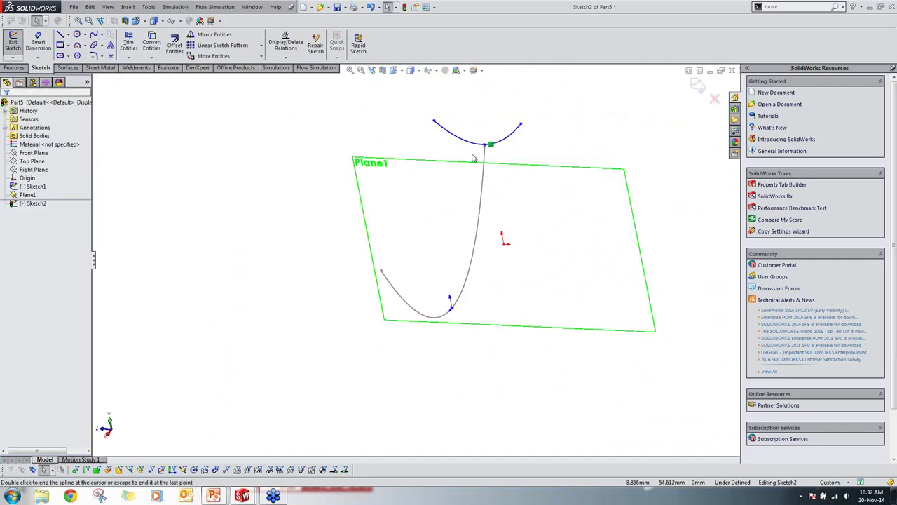
{"action": "left_click", "coordinate": [489, 167]}
{"action": "left_click", "coordinate": [13, 42]}
Step: Start a Swept Surface with the small spline on the reference plane as its profile
{"action": "mouse_move", "coordinate": [379, 182]}
{"action": "middle_mouse_down"}
{"action": "mouse_move", "coordinate": [387, 175]}
{"action": "mouse_move", "coordinate": [367, 201]}
{"action": "mouse_move", "coordinate": [384, 237]}
{"action": "middle_mouse_up"}
{"action": "left_click", "coordinate": [345, 181]}
{"action": "left_click", "coordinate": [355, 209]}
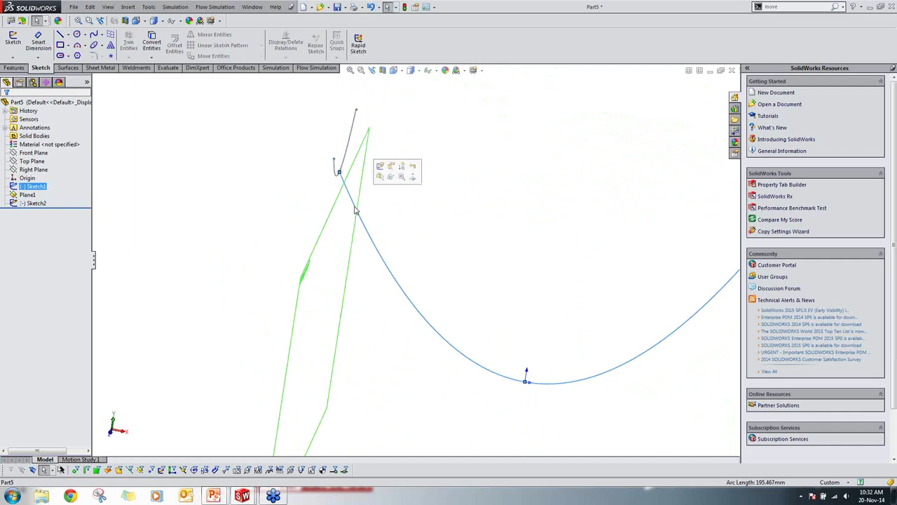
{"action": "scroll", "coordinate": [361, 211], "scroll_direction": "up", "scroll_amount": 4}
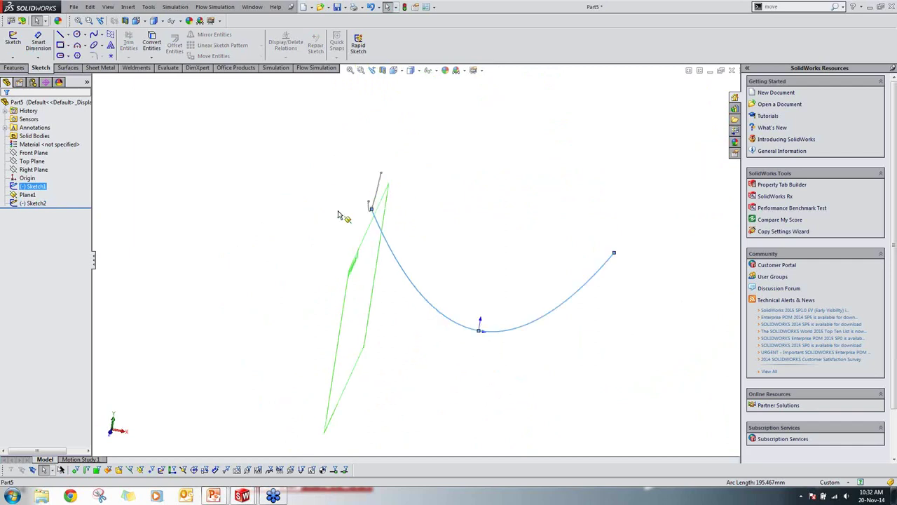
{"action": "left_click", "coordinate": [112, 160]}
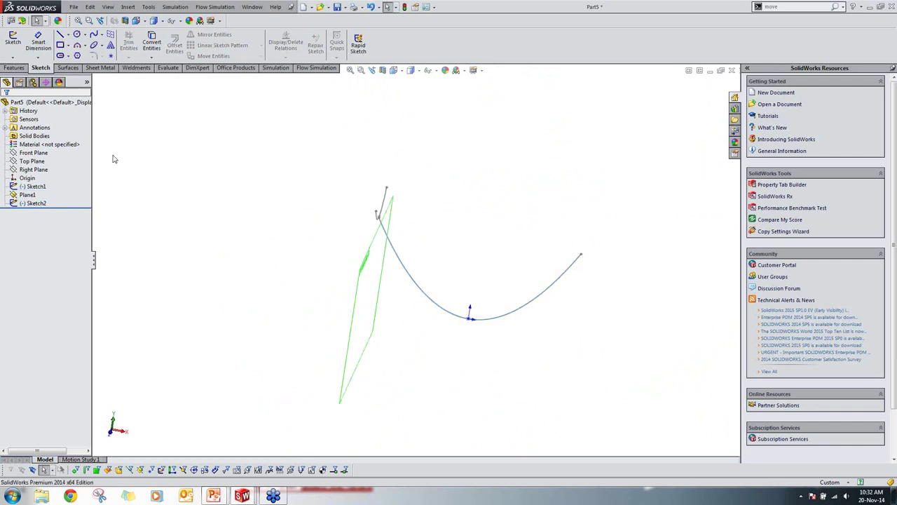
{"action": "left_click", "coordinate": [68, 68]}
{"action": "left_click", "coordinate": [66, 44]}
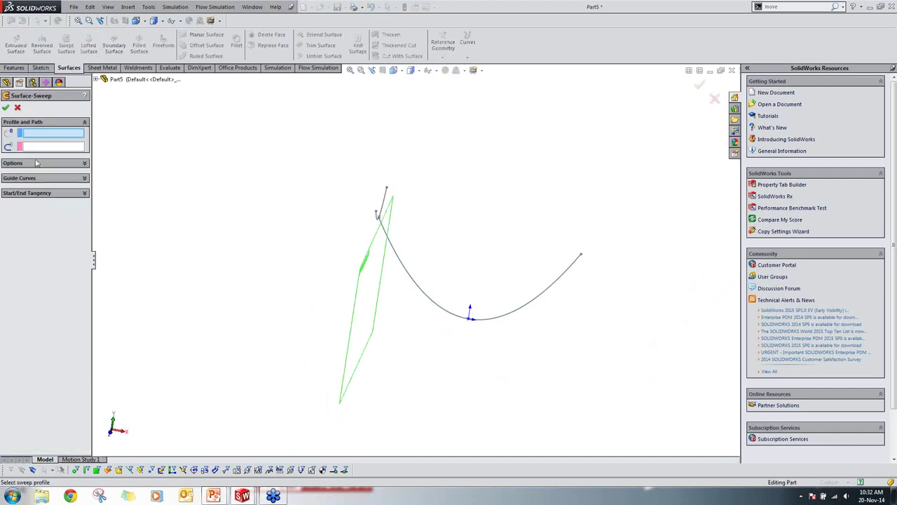
{"action": "scroll", "coordinate": [382, 210], "scroll_direction": "down", "scroll_amount": 3}
{"action": "left_click", "coordinate": [392, 219]}
{"action": "scroll", "coordinate": [410, 245], "scroll_direction": "up", "scroll_amount": 2}
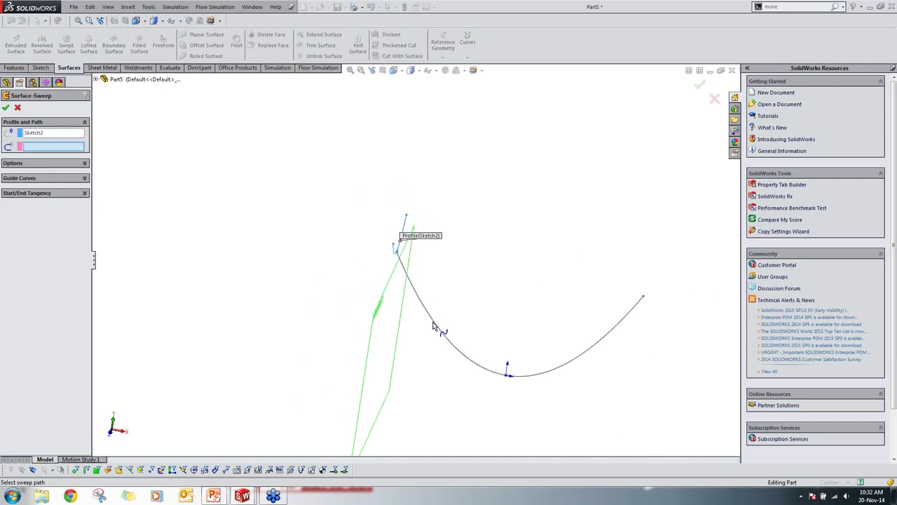
Step: Use the long U-shaped spline as the sweep path and create the swept surface
{"action": "scroll", "coordinate": [434, 324], "scroll_direction": "down", "scroll_amount": 2}
{"action": "left_click", "coordinate": [459, 342]}
{"action": "scroll", "coordinate": [464, 345], "scroll_direction": "up", "scroll_amount": 3}
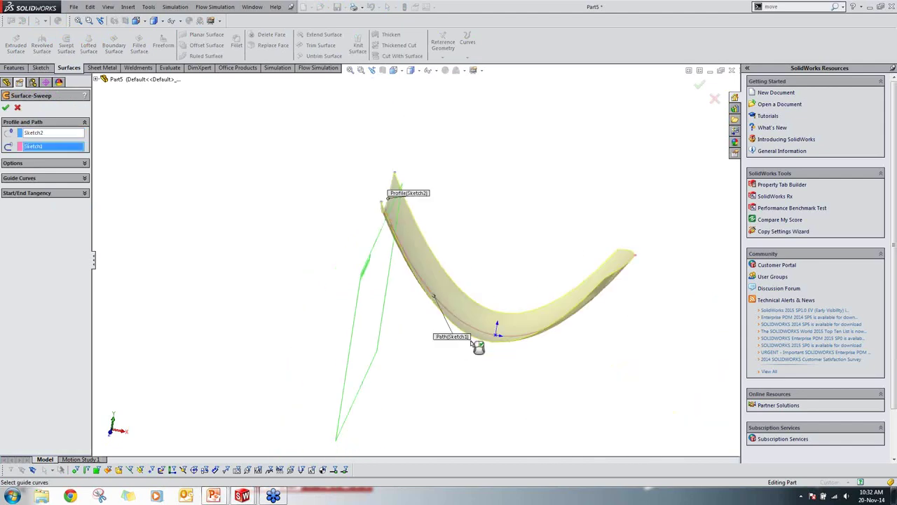
{"action": "left_click", "coordinate": [5, 108]}
{"action": "middle_click_drag", "start_coordinate": [227, 202], "coordinate": [473, 350]}
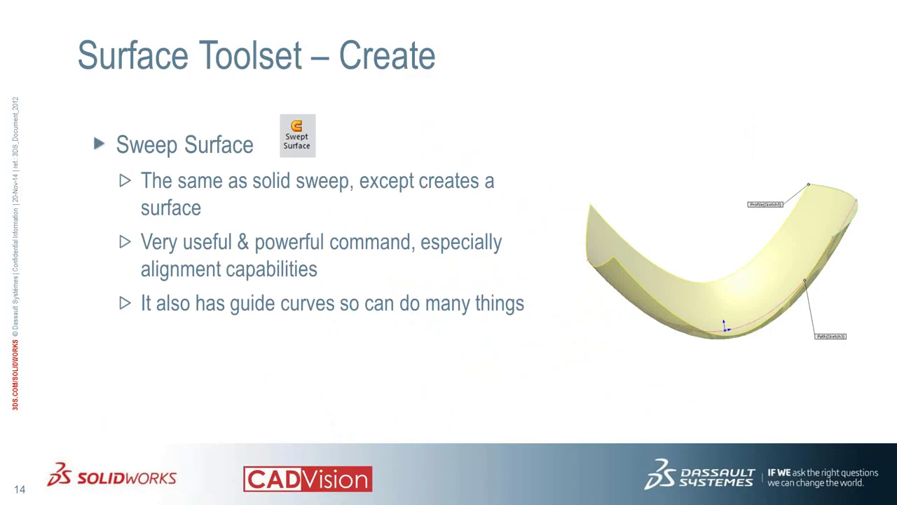
Step: Switch to the open Part1 document and fit its sketches and planes in view
{"action": "left_click", "coordinate": [271, 244]}
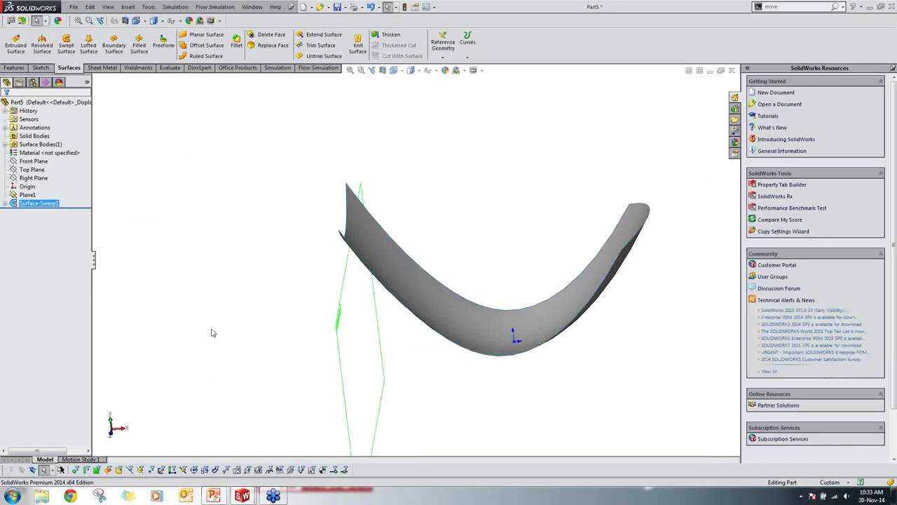
{"action": "left_click", "coordinate": [95, 123]}
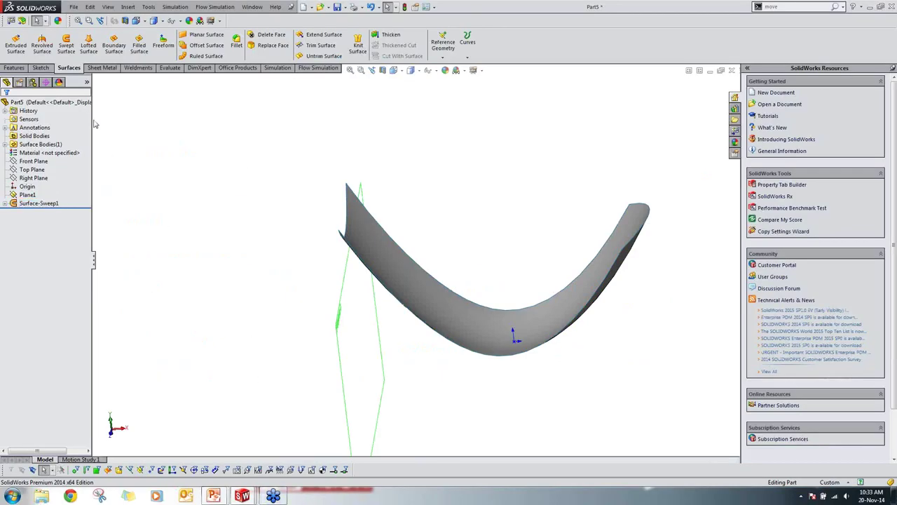
{"action": "key", "text": "alt"}
{"action": "key", "text": "ctrl+Tab"}
{"action": "key", "text": "ctrl+Tab"}
{"action": "key", "text": "ctrl+Tab"}
{"action": "key", "text": "ctrl+Tab"}
{"action": "key", "text": "ctrl+Tab"}
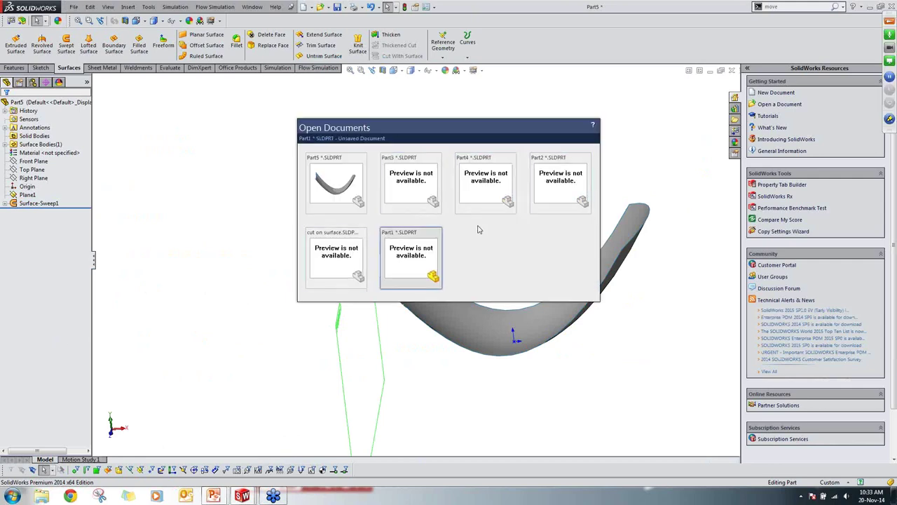
{"action": "mouse_move", "coordinate": [529, 230]}
{"action": "middle_mouse_down"}
{"action": "mouse_move", "coordinate": [465, 176]}
{"action": "mouse_move", "coordinate": [427, 198]}
{"action": "mouse_move", "coordinate": [429, 190]}
{"action": "mouse_move", "coordinate": [417, 192]}
{"action": "middle_mouse_up"}
{"action": "key", "text": "f"}
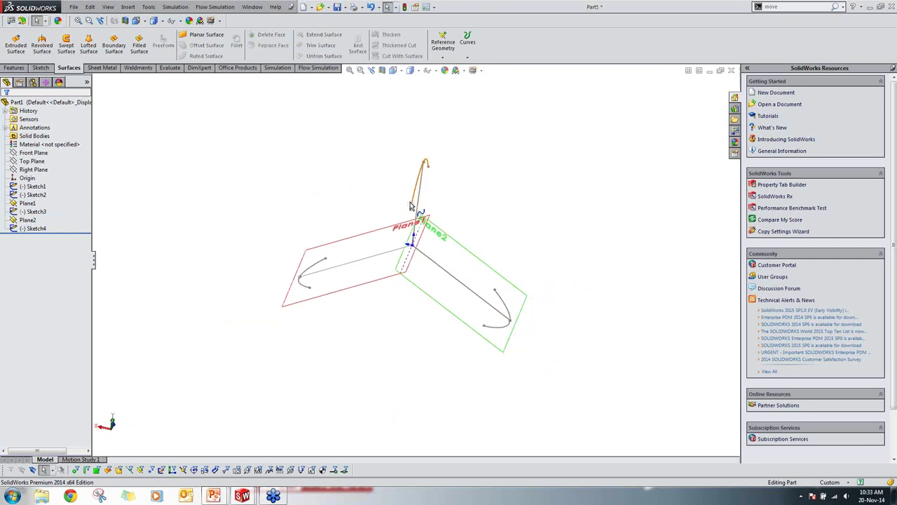
Step: Examine the three curved profile splines and their angled reference planes in Part1 from several angles
{"action": "mouse_move", "coordinate": [370, 255]}
{"action": "middle_mouse_down"}
{"action": "mouse_move", "coordinate": [400, 284]}
{"action": "mouse_move", "coordinate": [406, 262]}
{"action": "middle_mouse_up"}
{"action": "key", "text": "ctrl+7"}
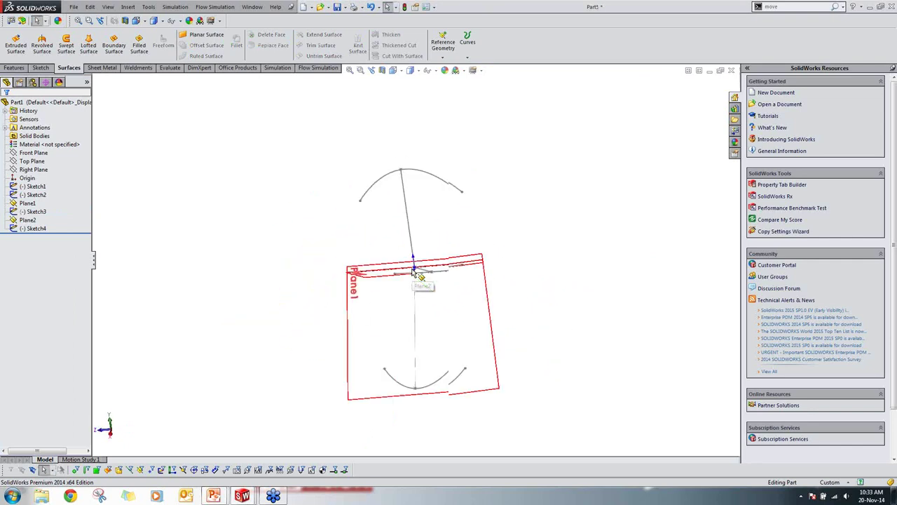
{"action": "middle_click_drag", "start_coordinate": [392, 343], "coordinate": [413, 335]}
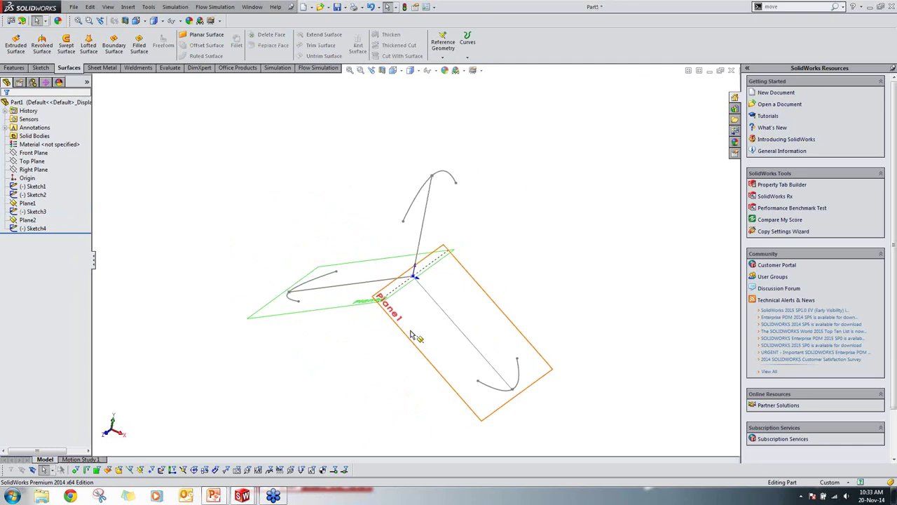
{"action": "left_click", "coordinate": [419, 202]}
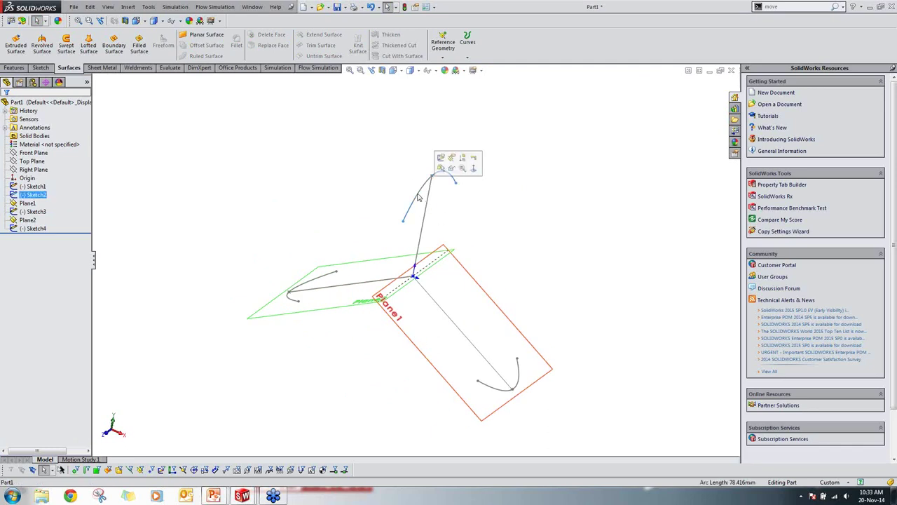
{"action": "left_click", "coordinate": [502, 393]}
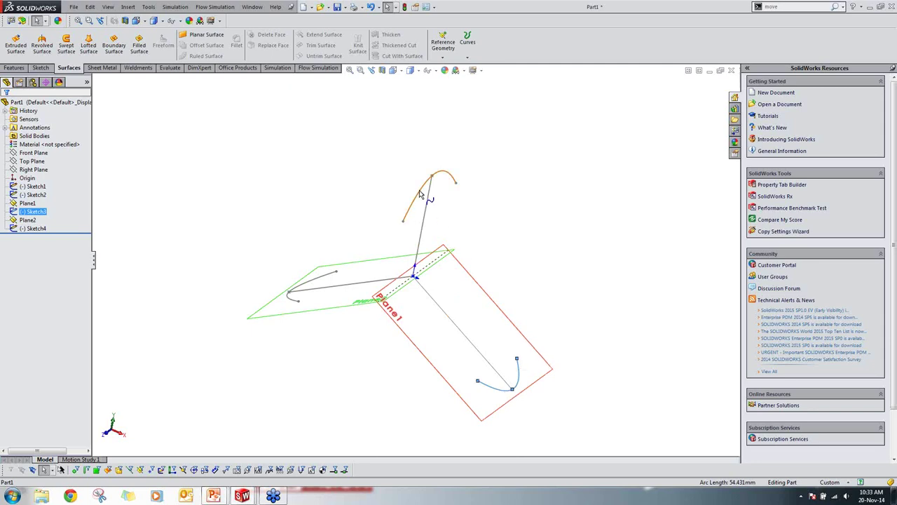
{"action": "middle_click_drag", "start_coordinate": [449, 203], "coordinate": [392, 210]}
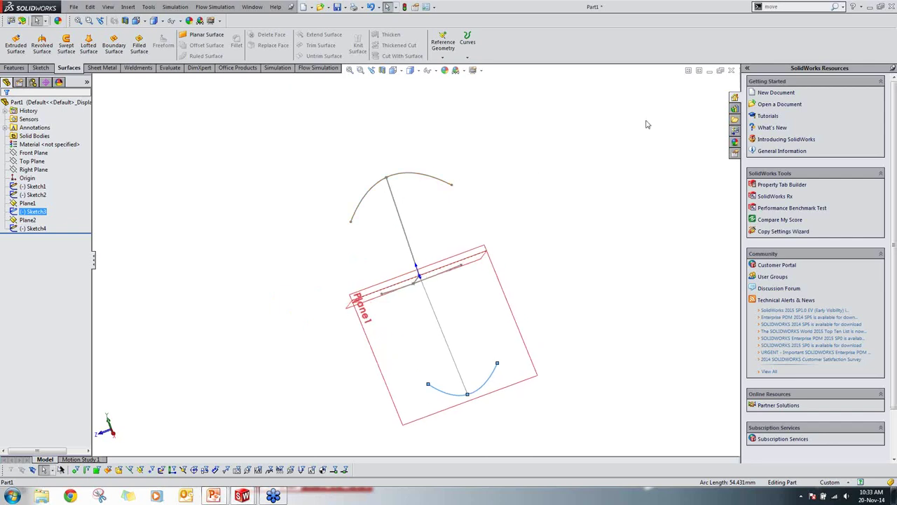
{"action": "mouse_move", "coordinate": [419, 251]}
{"action": "middle_mouse_down"}
{"action": "mouse_move", "coordinate": [451, 257]}
{"action": "mouse_move", "coordinate": [413, 337]}
{"action": "mouse_move", "coordinate": [367, 310]}
{"action": "mouse_move", "coordinate": [376, 341]}
{"action": "mouse_move", "coordinate": [344, 313]}
{"action": "middle_mouse_up"}
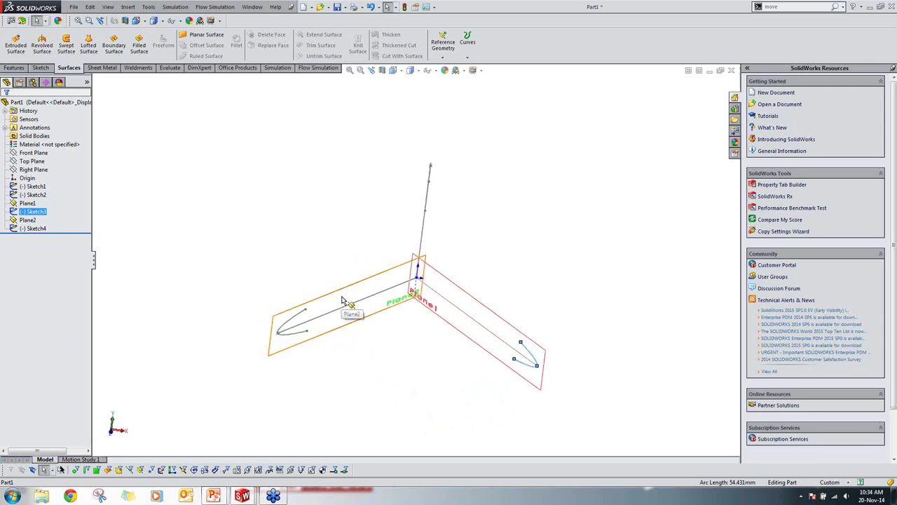
Step: Start a Lofted Surface using the three curved profile sketches in order: Sketch2, Sketch3 and Sketch4
{"action": "middle_click_drag", "start_coordinate": [336, 283], "coordinate": [363, 218]}
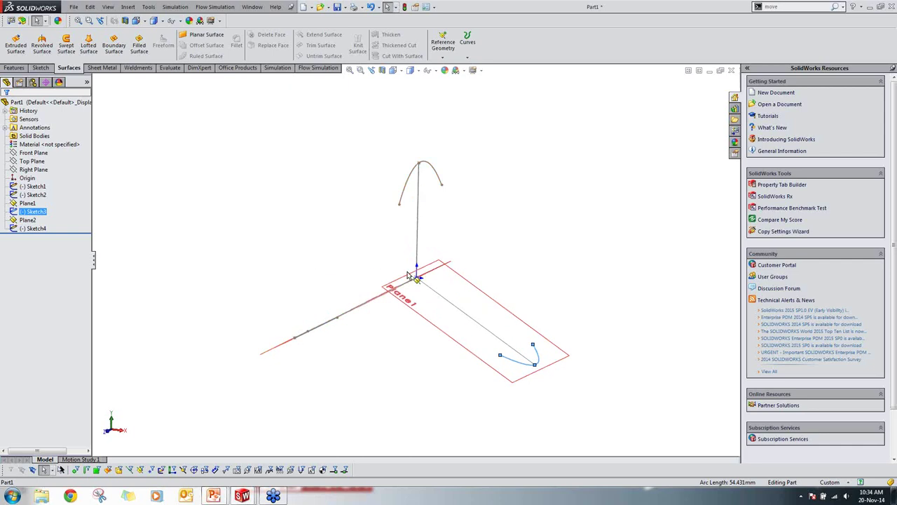
{"action": "mouse_move", "coordinate": [397, 326]}
{"action": "middle_mouse_down"}
{"action": "mouse_move", "coordinate": [420, 337]}
{"action": "mouse_move", "coordinate": [407, 336]}
{"action": "middle_mouse_up"}
{"action": "left_click", "coordinate": [194, 152]}
{"action": "left_click", "coordinate": [88, 47]}
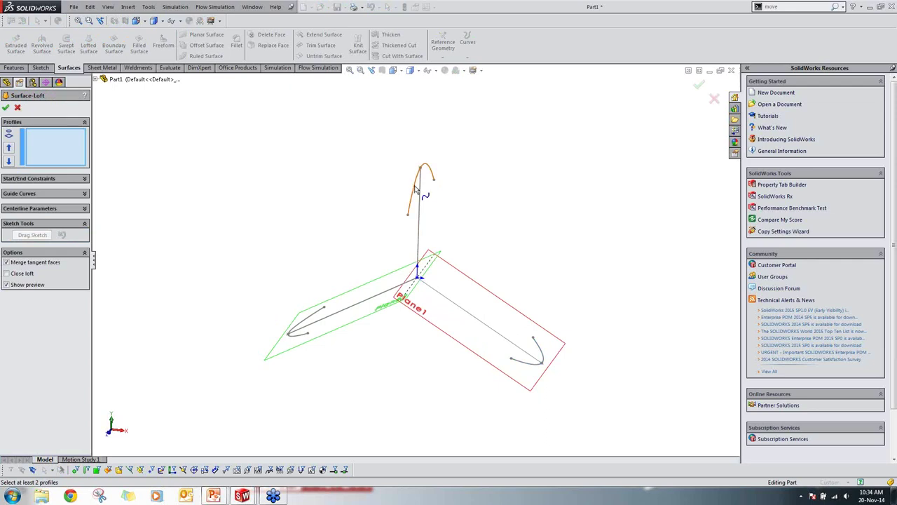
{"action": "left_click", "coordinate": [416, 190]}
{"action": "left_click", "coordinate": [529, 363]}
{"action": "mouse_move", "coordinate": [511, 358]}
{"action": "left_mouse_down"}
{"action": "mouse_move", "coordinate": [548, 357]}
{"action": "mouse_move", "coordinate": [507, 361]}
{"action": "left_mouse_up"}
{"action": "mouse_move", "coordinate": [457, 300]}
{"action": "middle_mouse_down"}
{"action": "mouse_move", "coordinate": [469, 337]}
{"action": "mouse_move", "coordinate": [459, 354]}
{"action": "mouse_move", "coordinate": [318, 324]}
{"action": "middle_mouse_up"}
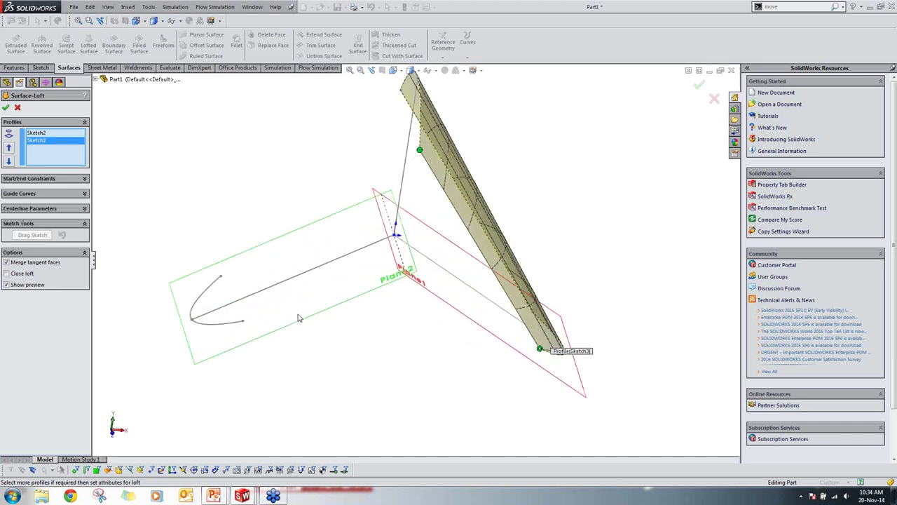
{"action": "left_click", "coordinate": [233, 326]}
{"action": "mouse_move", "coordinate": [241, 322]}
{"action": "middle_mouse_down"}
{"action": "mouse_move", "coordinate": [392, 327]}
{"action": "mouse_move", "coordinate": [369, 331]}
{"action": "mouse_move", "coordinate": [411, 367]}
{"action": "mouse_move", "coordinate": [389, 292]}
{"action": "middle_mouse_up"}
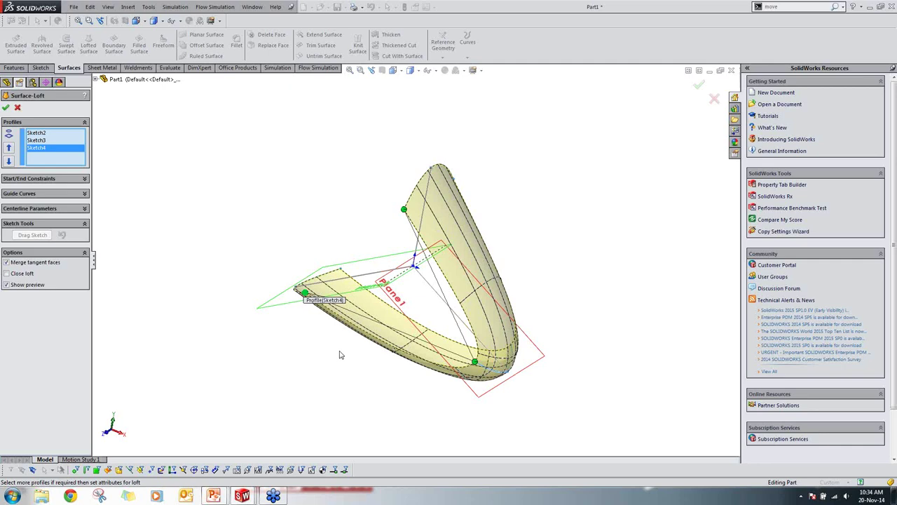
Step: Make the loft a closed ring through all three profiles, create the surface and inspect it
{"action": "middle_click_drag", "start_coordinate": [339, 338], "coordinate": [398, 359]}
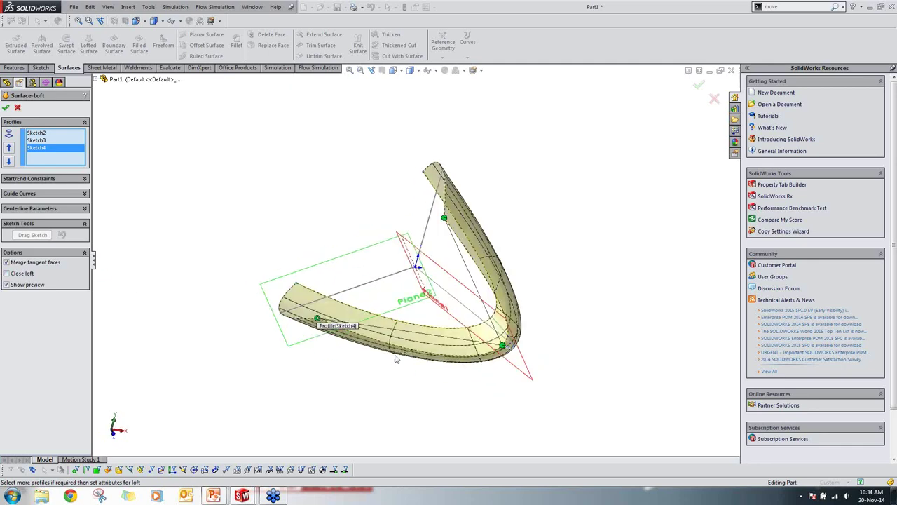
{"action": "left_click", "coordinate": [27, 275]}
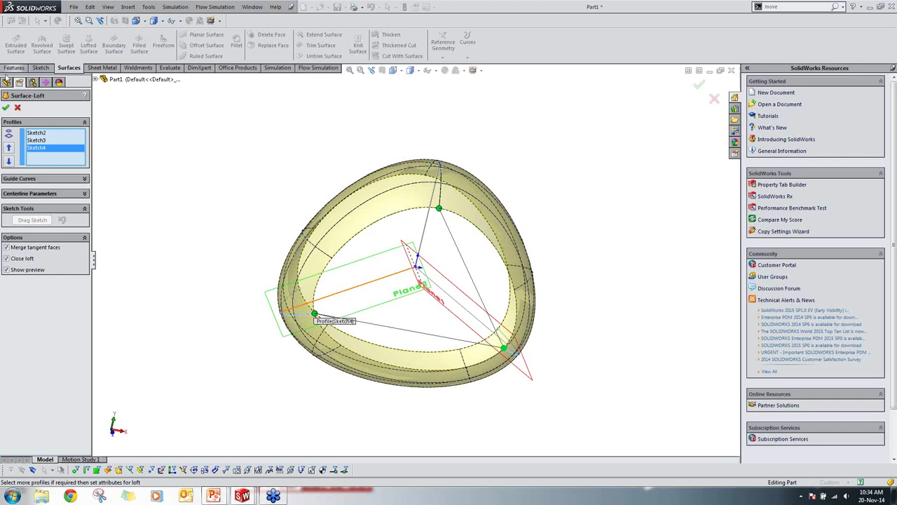
{"action": "left_click", "coordinate": [7, 108]}
{"action": "middle_click_drag", "start_coordinate": [392, 274], "coordinate": [326, 272]}
{"action": "middle_click_drag", "start_coordinate": [421, 170], "coordinate": [530, 330]}
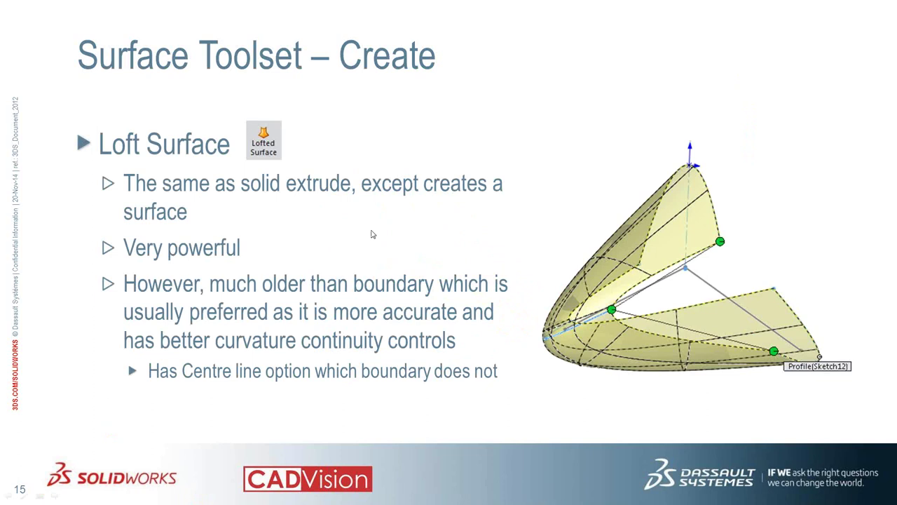
{"action": "key", "text": "Right"}
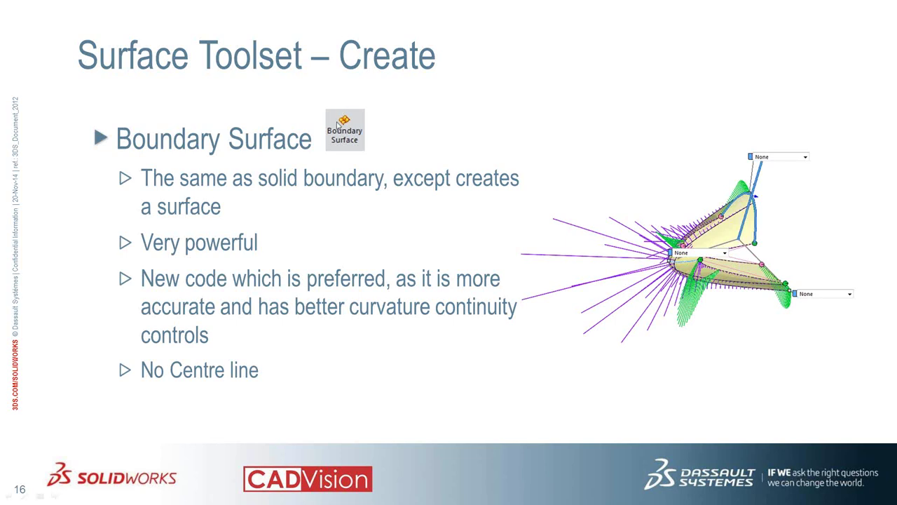
Step: Switch back to SolidWorks and delete the lofted surface feature, keeping its profile sketches
{"action": "key", "text": "alt+Tab"}
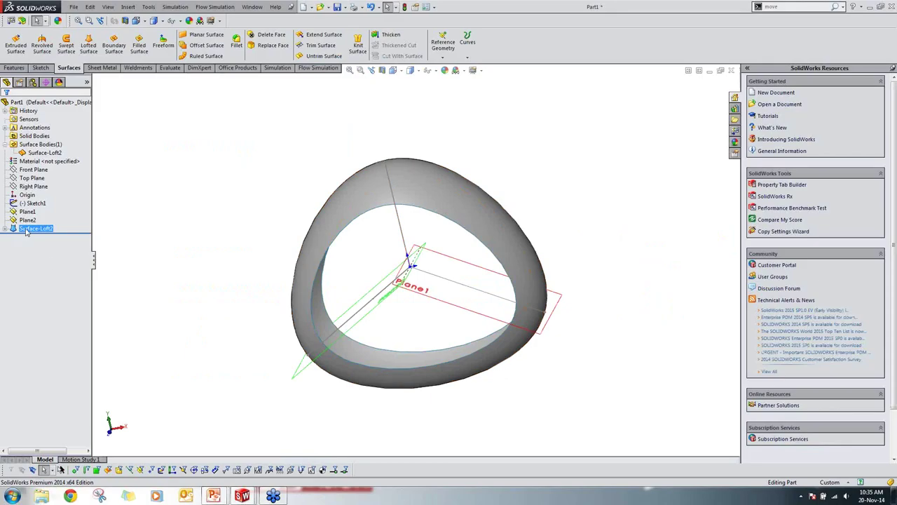
{"action": "left_click", "coordinate": [26, 231]}
{"action": "left_click", "coordinate": [26, 232]}
{"action": "key", "text": "Delete"}
{"action": "key", "text": "Escape"}
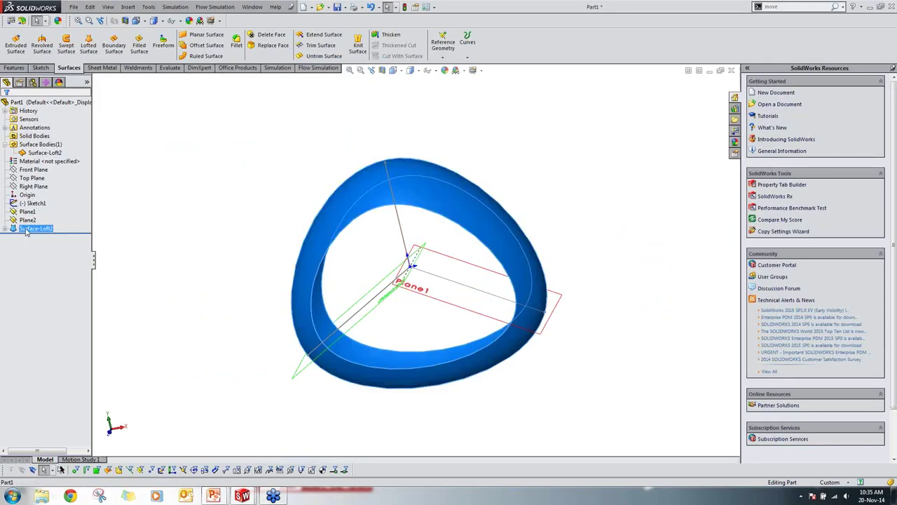
{"action": "key", "text": "Delete"}
{"action": "key", "text": "Escape"}
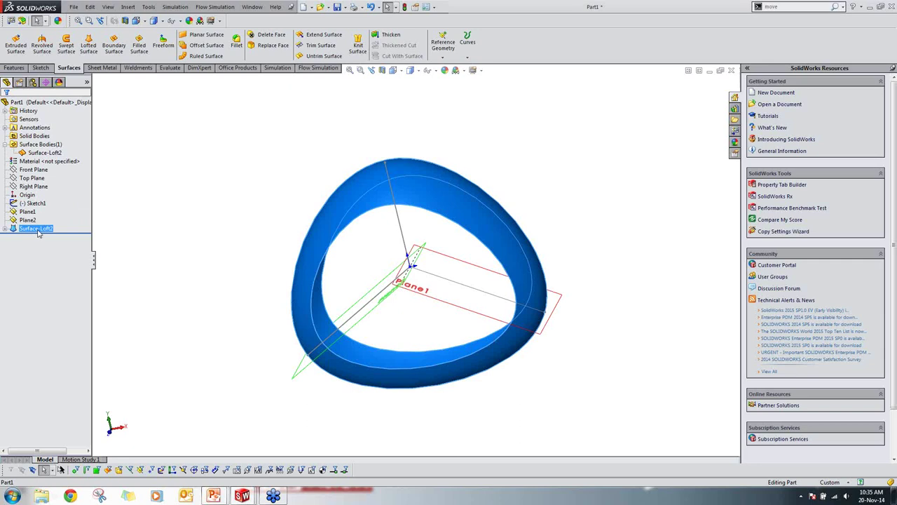
{"action": "key", "text": "Delete"}
Step: Start a Boundary Surface with the curved profiles Sketch2, Sketch3 and Sketch4 as the Direction 1 curves
{"action": "mouse_move", "coordinate": [258, 195]}
{"action": "middle_mouse_down"}
{"action": "mouse_move", "coordinate": [296, 234]}
{"action": "mouse_move", "coordinate": [294, 274]}
{"action": "middle_mouse_up"}
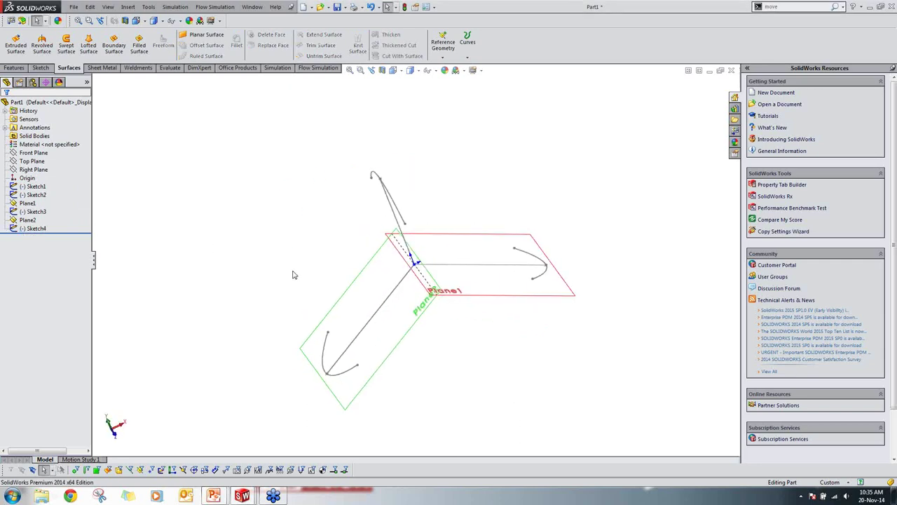
{"action": "left_click", "coordinate": [109, 44]}
{"action": "mouse_move", "coordinate": [355, 174]}
{"action": "middle_mouse_down"}
{"action": "mouse_move", "coordinate": [339, 178]}
{"action": "mouse_move", "coordinate": [415, 176]}
{"action": "mouse_move", "coordinate": [421, 266]}
{"action": "middle_mouse_up"}
{"action": "left_click", "coordinate": [415, 176]}
{"action": "left_click", "coordinate": [545, 281]}
{"action": "middle_click_drag", "start_coordinate": [226, 349], "coordinate": [365, 245]}
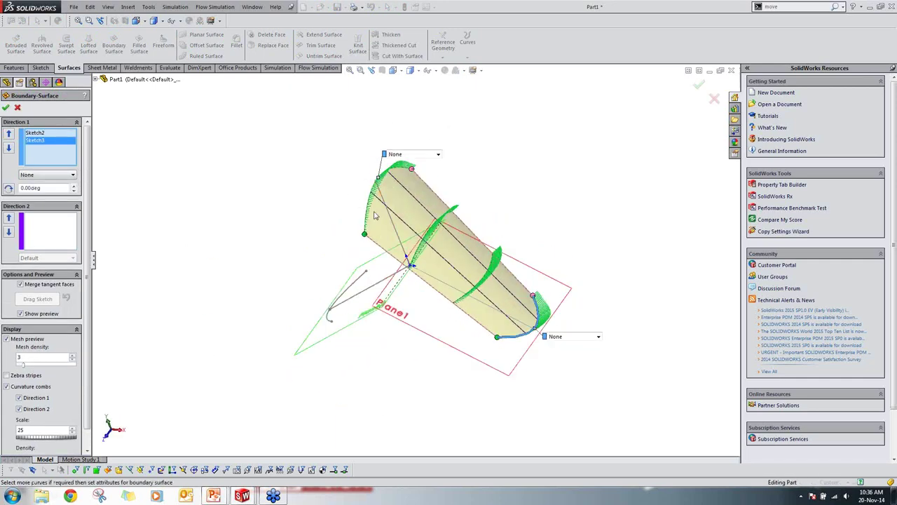
{"action": "middle_click_drag", "start_coordinate": [407, 203], "coordinate": [386, 211]}
{"action": "middle_click_drag", "start_coordinate": [412, 266], "coordinate": [384, 234]}
{"action": "middle_click_drag", "start_coordinate": [499, 296], "coordinate": [426, 207]}
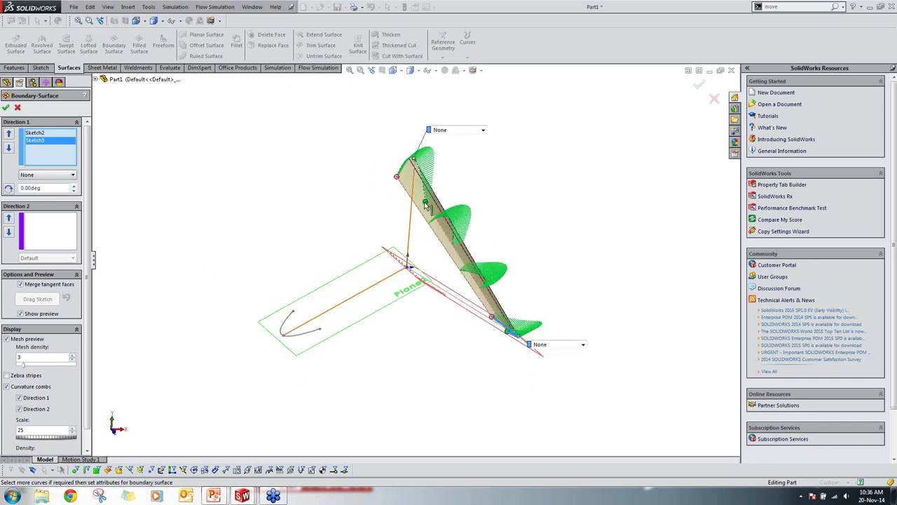
{"action": "middle_click_drag", "start_coordinate": [408, 317], "coordinate": [319, 346]}
{"action": "left_click", "coordinate": [303, 317]}
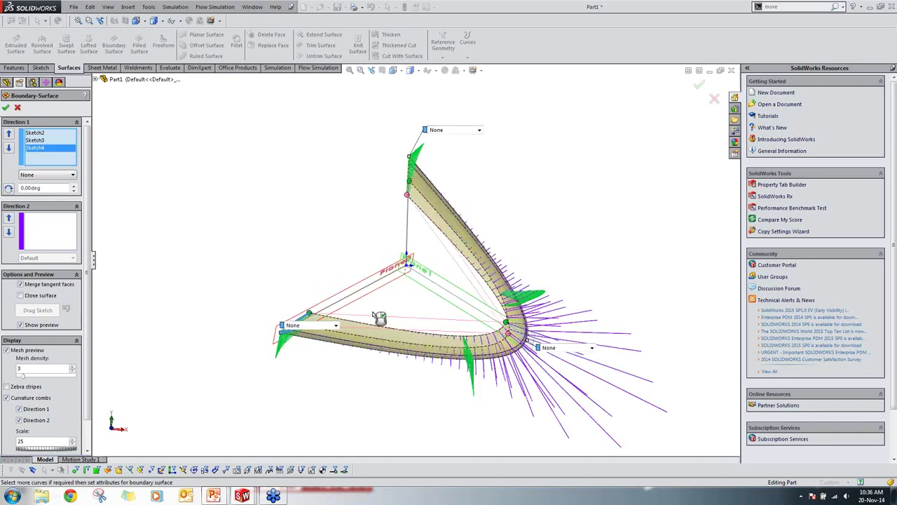
Step: Examine the boundary surface preview and its curvature combs up close, especially around the bend at the middle profile
{"action": "mouse_move", "coordinate": [372, 254]}
{"action": "middle_mouse_down"}
{"action": "mouse_move", "coordinate": [379, 238]}
{"action": "mouse_move", "coordinate": [431, 304]}
{"action": "mouse_move", "coordinate": [303, 248]}
{"action": "mouse_move", "coordinate": [453, 194]}
{"action": "mouse_move", "coordinate": [260, 297]}
{"action": "mouse_move", "coordinate": [330, 256]}
{"action": "mouse_move", "coordinate": [389, 281]}
{"action": "mouse_move", "coordinate": [418, 236]}
{"action": "middle_mouse_up"}
{"action": "scroll", "coordinate": [418, 235], "scroll_direction": "down", "scroll_amount": 3}
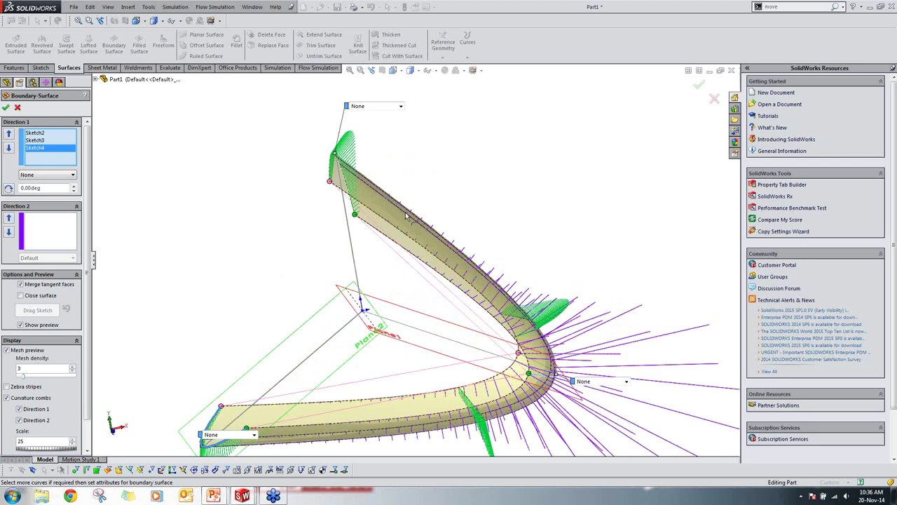
{"action": "scroll", "coordinate": [516, 323], "scroll_direction": "up", "scroll_amount": 3}
{"action": "middle_click_drag", "start_coordinate": [490, 322], "coordinate": [406, 175]}
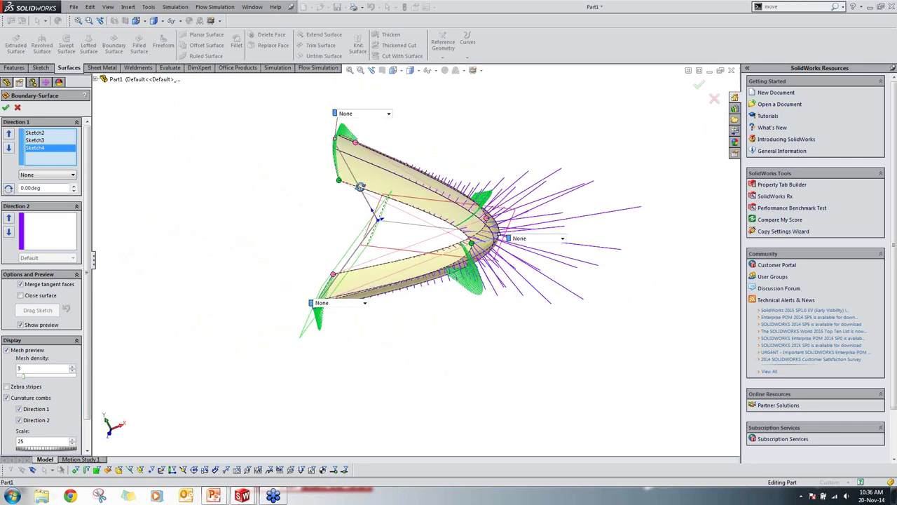
{"action": "scroll", "coordinate": [378, 181], "scroll_direction": "down", "scroll_amount": 6}
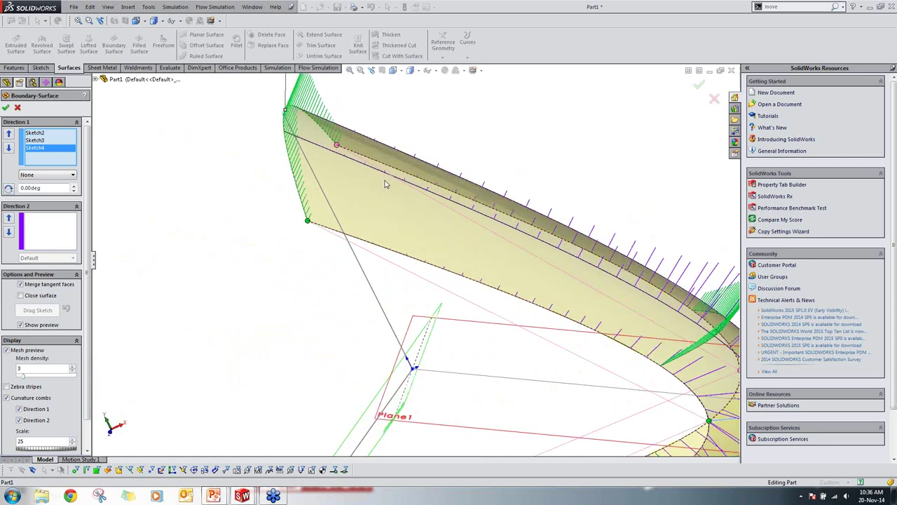
{"action": "scroll", "coordinate": [436, 254], "scroll_direction": "up", "scroll_amount": 5}
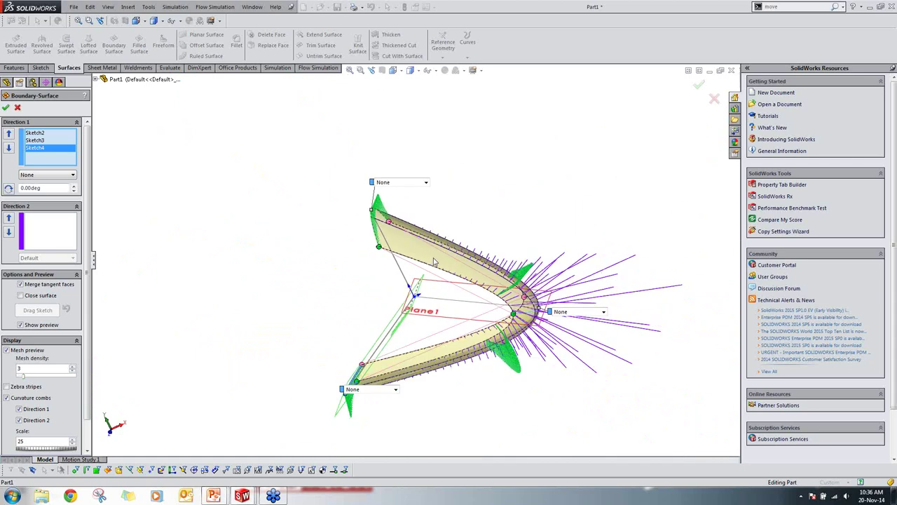
{"action": "scroll", "coordinate": [587, 274], "scroll_direction": "down", "scroll_amount": 4}
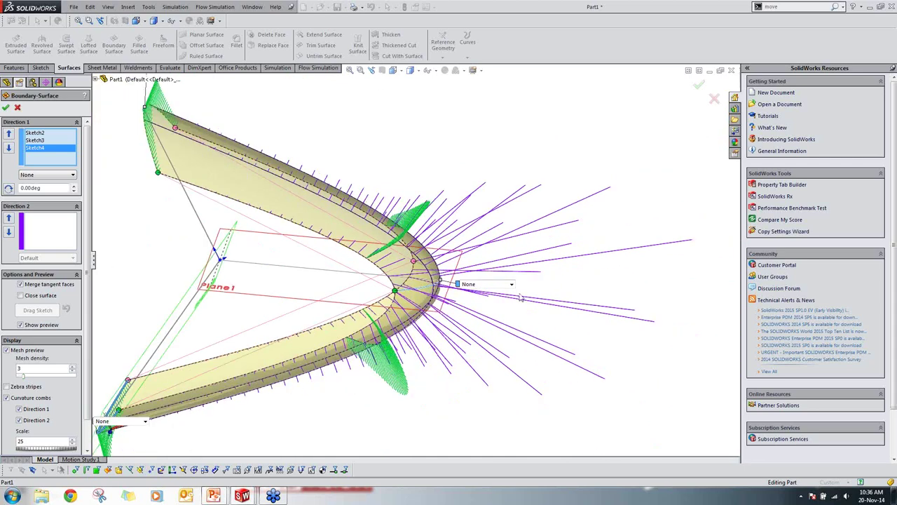
{"action": "scroll", "coordinate": [588, 274], "scroll_direction": "down", "scroll_amount": 2}
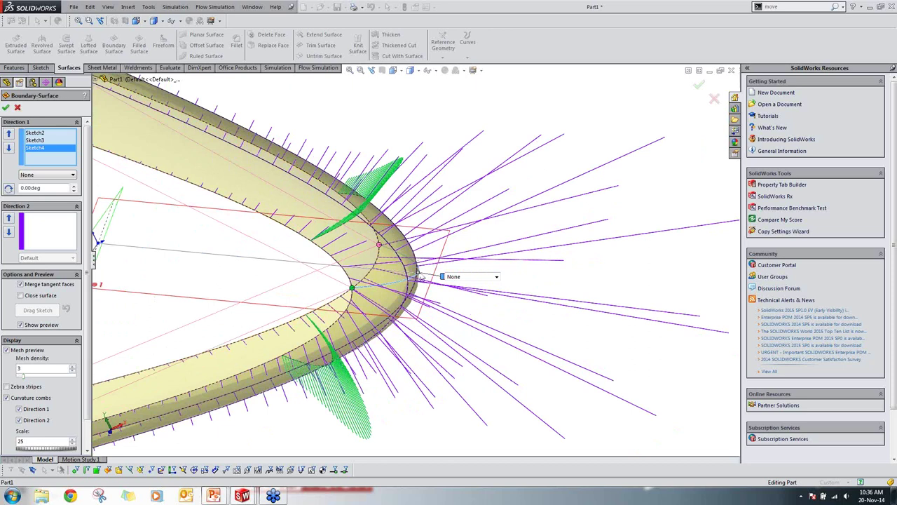
{"action": "scroll", "coordinate": [370, 322], "scroll_direction": "up", "scroll_amount": 4}
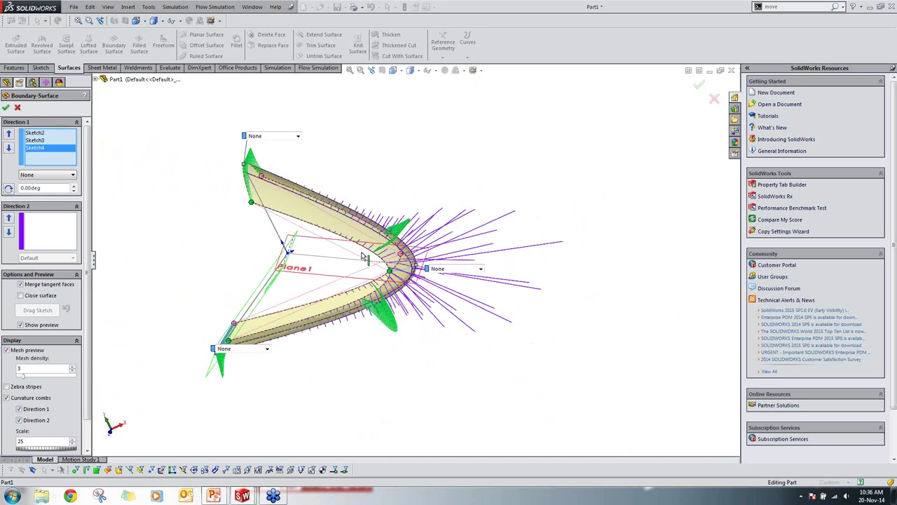
{"action": "scroll", "coordinate": [397, 257], "scroll_direction": "up", "scroll_amount": 2}
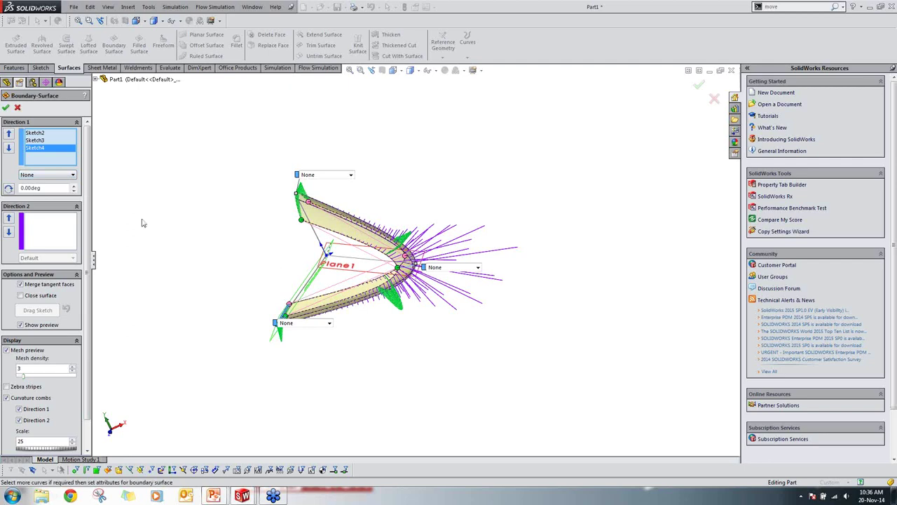
Step: Set the tangency at the Sketch4 end profile to Normal To Profile and lengthen its tangent influence
{"action": "left_click", "coordinate": [64, 174]}
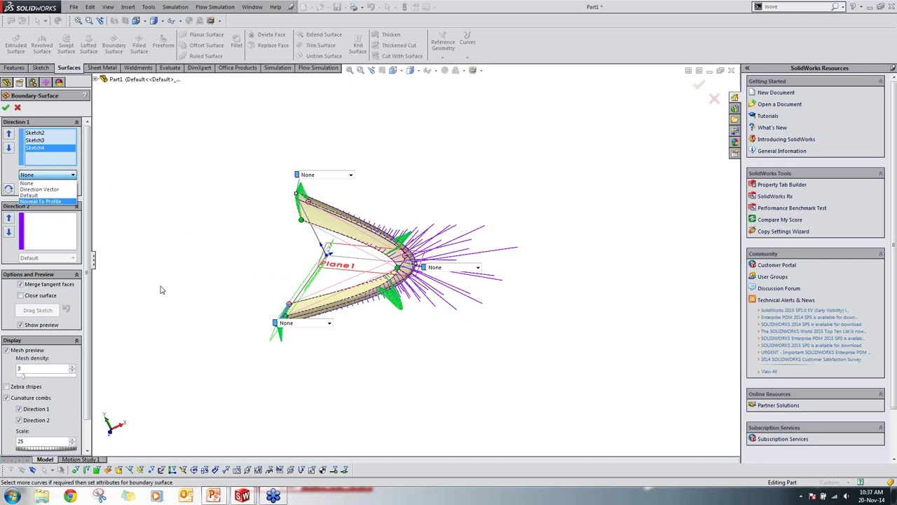
{"action": "left_click", "coordinate": [42, 201]}
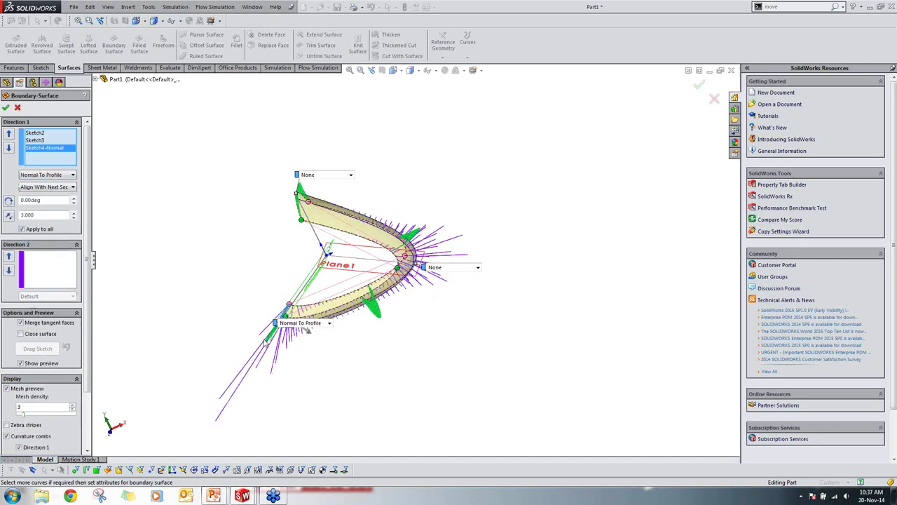
{"action": "mouse_move", "coordinate": [322, 344]}
{"action": "middle_mouse_down"}
{"action": "mouse_move", "coordinate": [329, 342]}
{"action": "mouse_move", "coordinate": [324, 348]}
{"action": "middle_mouse_up"}
{"action": "left_click_drag", "start_coordinate": [311, 324], "coordinate": [343, 343]}
Step: Set the middle profile, Sketch3, to Normal To Profile and raise its tangent length to 1.640
{"action": "left_click", "coordinate": [503, 243]}
{"action": "left_click", "coordinate": [484, 247]}
{"action": "left_click", "coordinate": [504, 243]}
{"action": "left_click", "coordinate": [477, 262]}
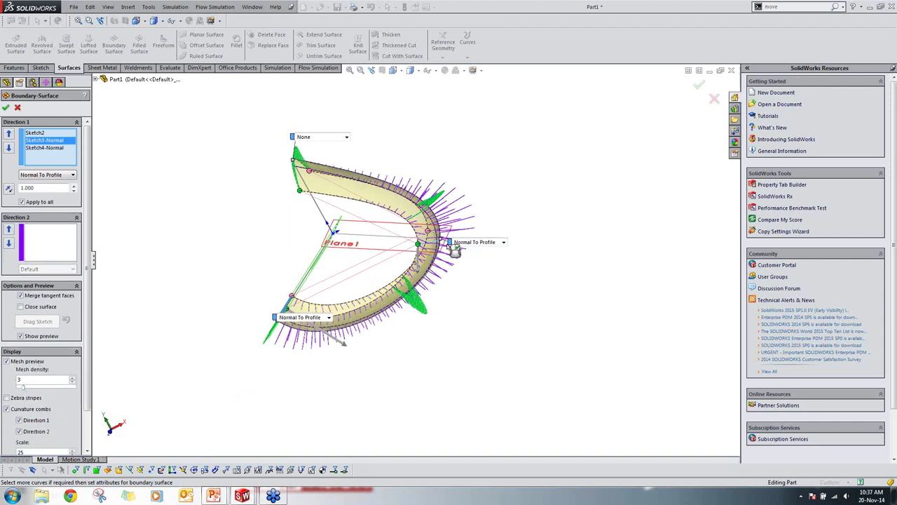
{"action": "mouse_move", "coordinate": [419, 269]}
{"action": "left_mouse_down"}
{"action": "mouse_move", "coordinate": [419, 296]}
{"action": "mouse_move", "coordinate": [419, 254]}
{"action": "mouse_move", "coordinate": [418, 289]}
{"action": "mouse_move", "coordinate": [418, 279]}
{"action": "left_mouse_up"}
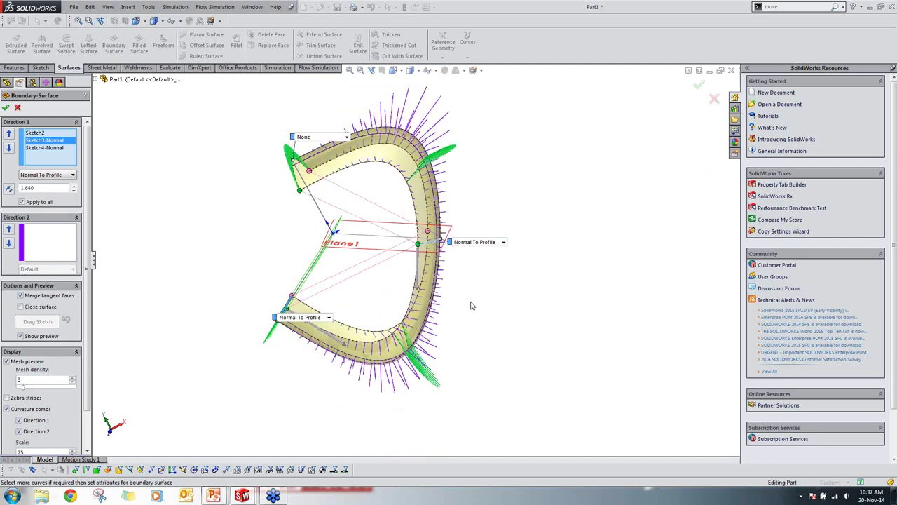
Step: Examine the reshaped boundary preview and its curvature combs from several angles, and cancel the Boundary Surface
{"action": "scroll", "coordinate": [420, 281], "scroll_direction": "up", "scroll_amount": 3}
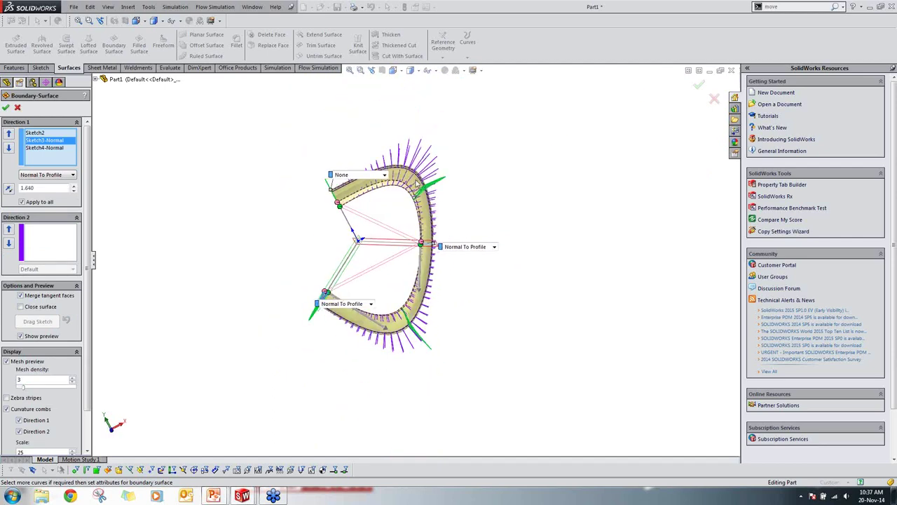
{"action": "middle_click_drag", "start_coordinate": [389, 262], "coordinate": [399, 304]}
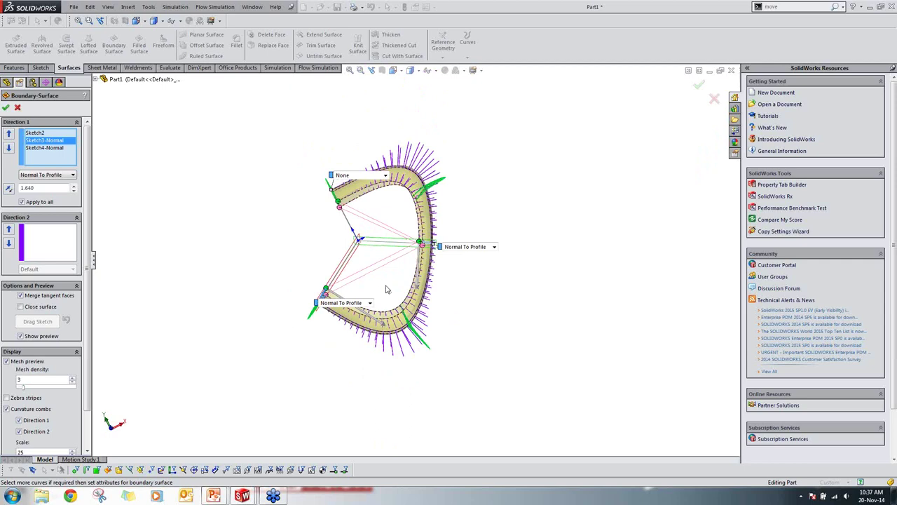
{"action": "middle_click_drag", "start_coordinate": [398, 221], "coordinate": [372, 254]}
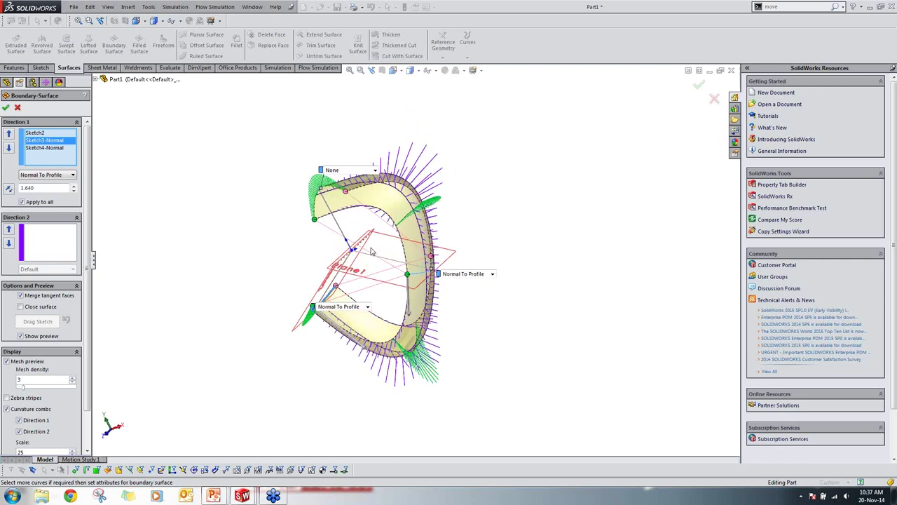
{"action": "middle_click_drag", "start_coordinate": [324, 227], "coordinate": [340, 214]}
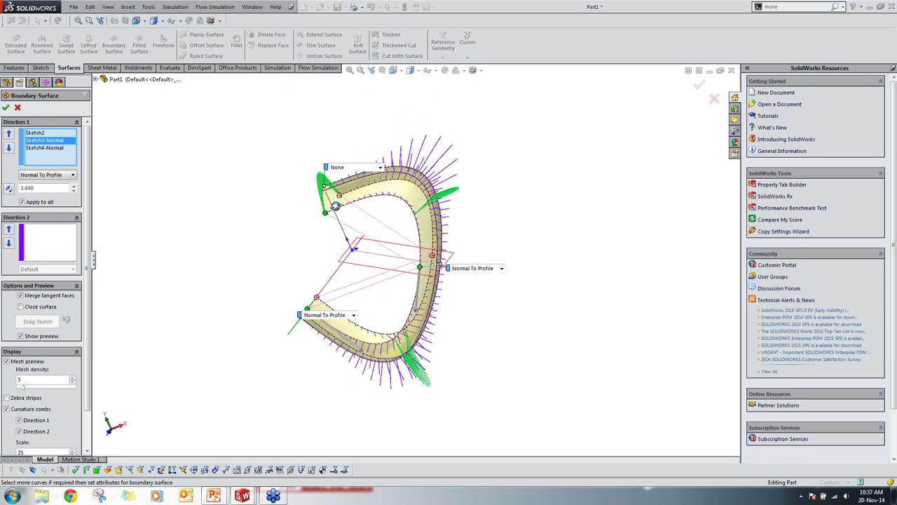
{"action": "key", "text": "Escape"}
Step: Start a Lofted Surface with the profiles in the order Sketch4, Sketch2, Sketch3
{"action": "left_click", "coordinate": [37, 228]}
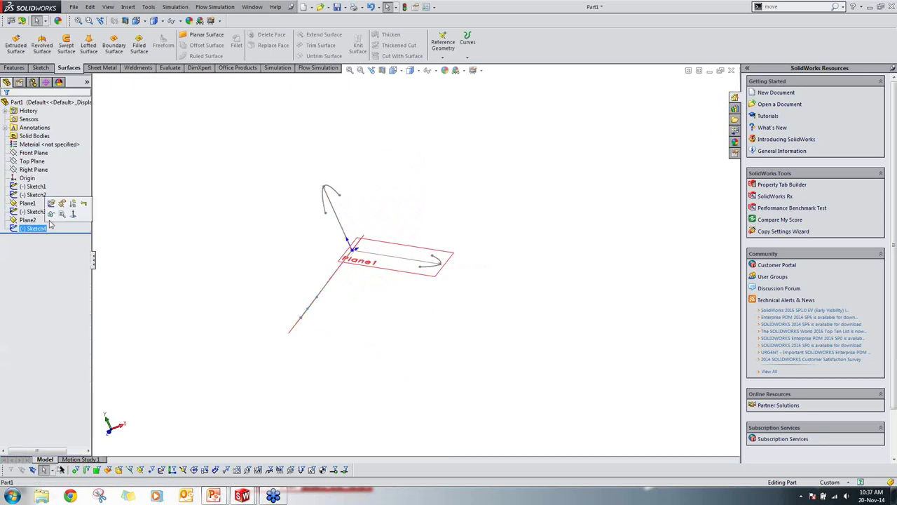
{"action": "left_click", "coordinate": [88, 45]}
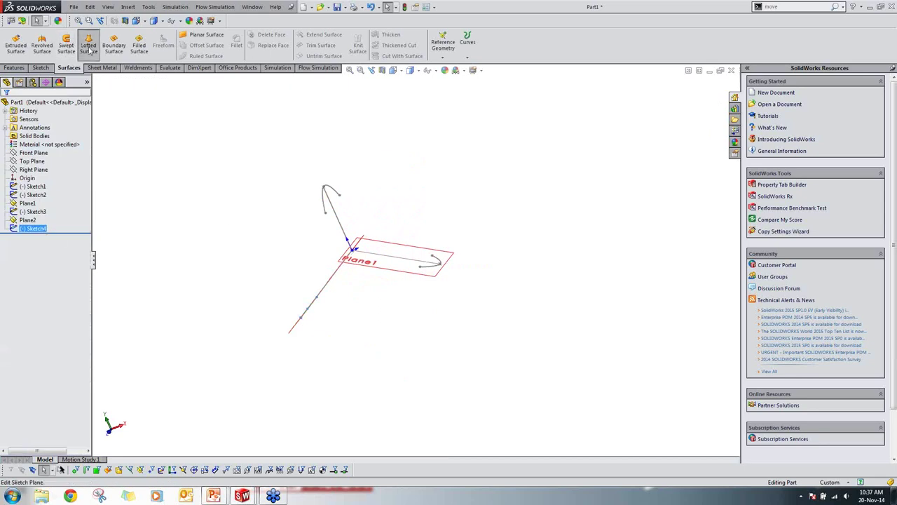
{"action": "left_click", "coordinate": [324, 192]}
{"action": "left_click", "coordinate": [437, 266]}
{"action": "middle_click_drag", "start_coordinate": [372, 296], "coordinate": [368, 284]}
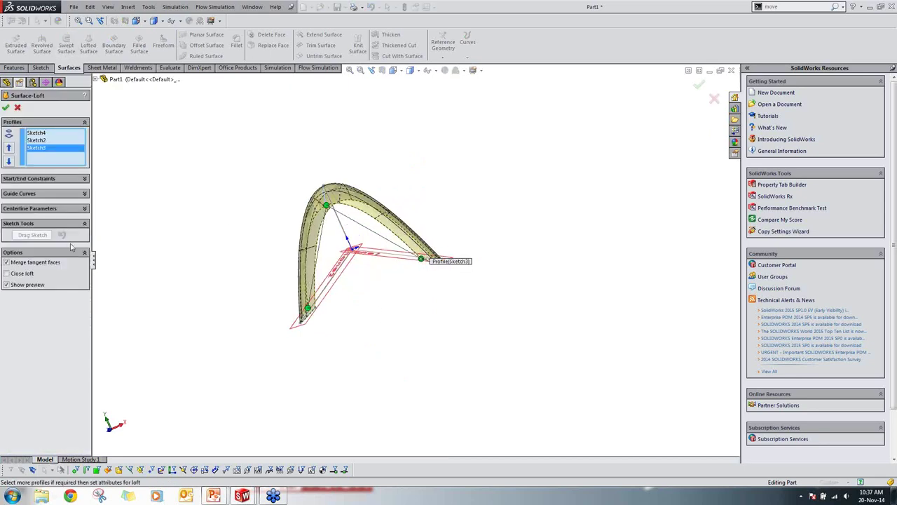
Step: Create the loft as a closed surface ring and switch to the PowerPoint slide show
{"action": "left_click", "coordinate": [14, 274]}
{"action": "right_click", "coordinate": [194, 307]}
{"action": "middle_click_drag", "start_coordinate": [195, 306], "coordinate": [405, 429]}
{"action": "key", "text": "alt+Tab"}
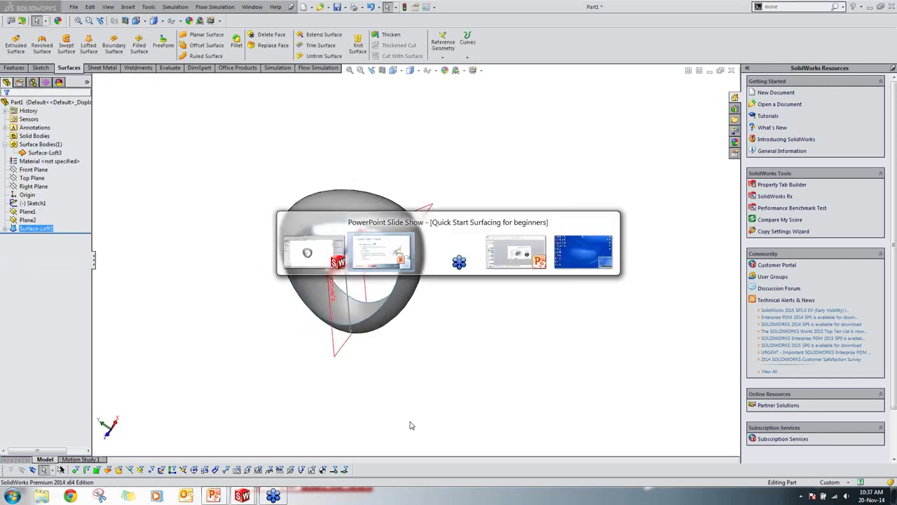
Step: Advance the slide show by one slide, and switch to the SolidWorks part Part2 with the two cubes in isometric view
{"action": "key", "text": "Right"}
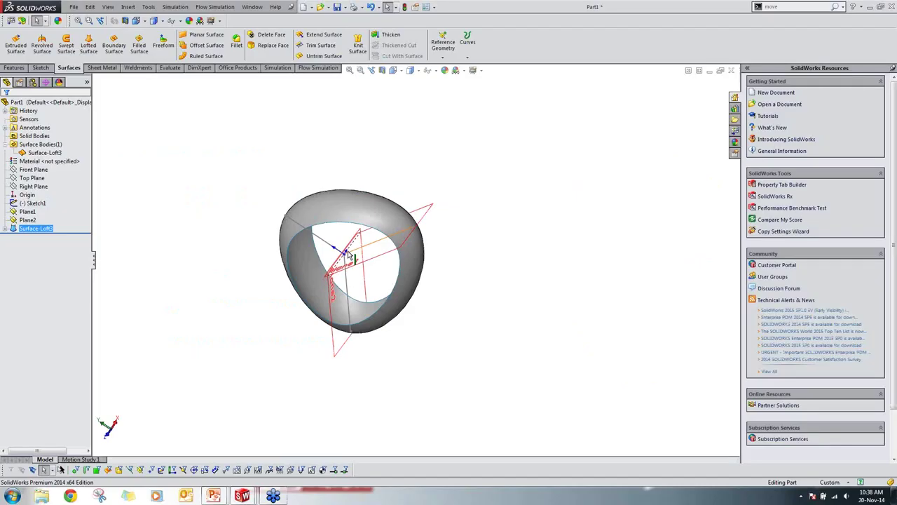
{"action": "key", "text": "ctrl+Tab"}
{"action": "key", "text": "ctrl+Tab"}
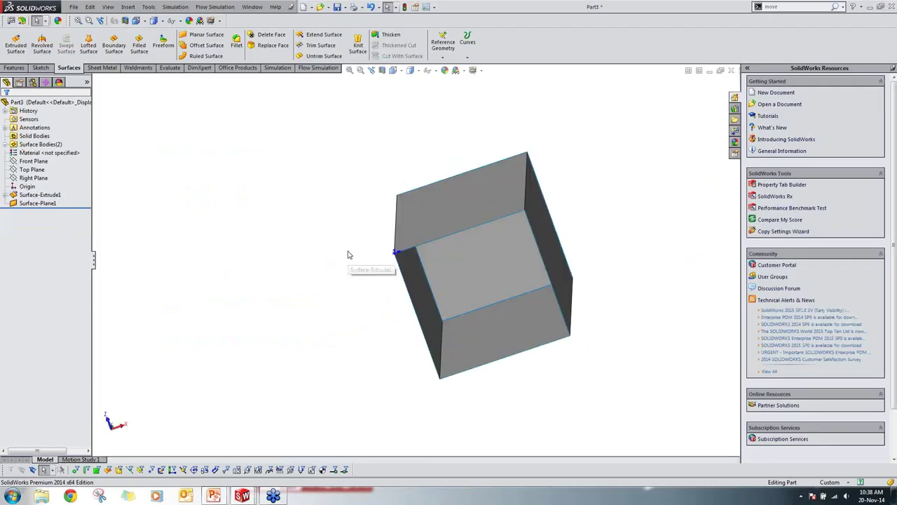
{"action": "key", "text": "ctrl+Tab"}
{"action": "key", "text": "ctrl+Tab"}
{"action": "key", "text": "ctrl+Tab"}
{"action": "key", "text": "ctrl+Tab"}
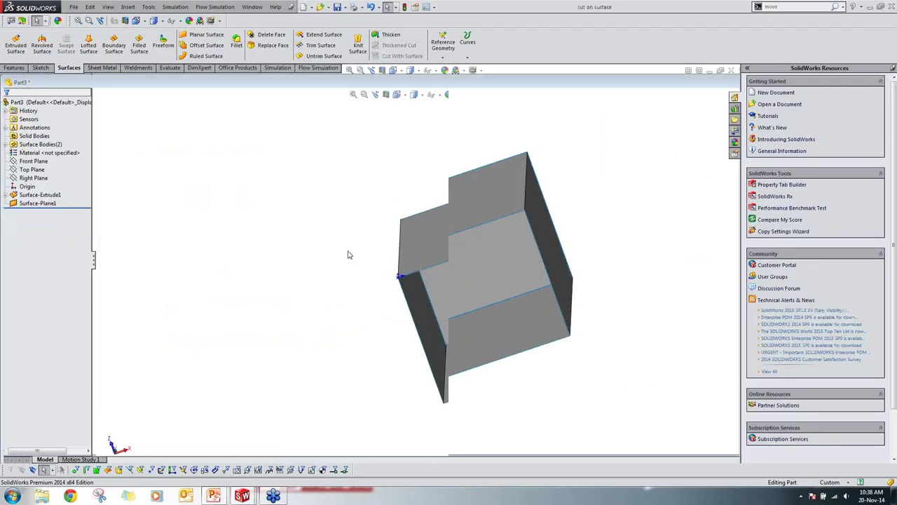
{"action": "key", "text": "ctrl+Tab"}
{"action": "key", "text": "ctrl+Tab"}
{"action": "key", "text": "ctrl+Tab"}
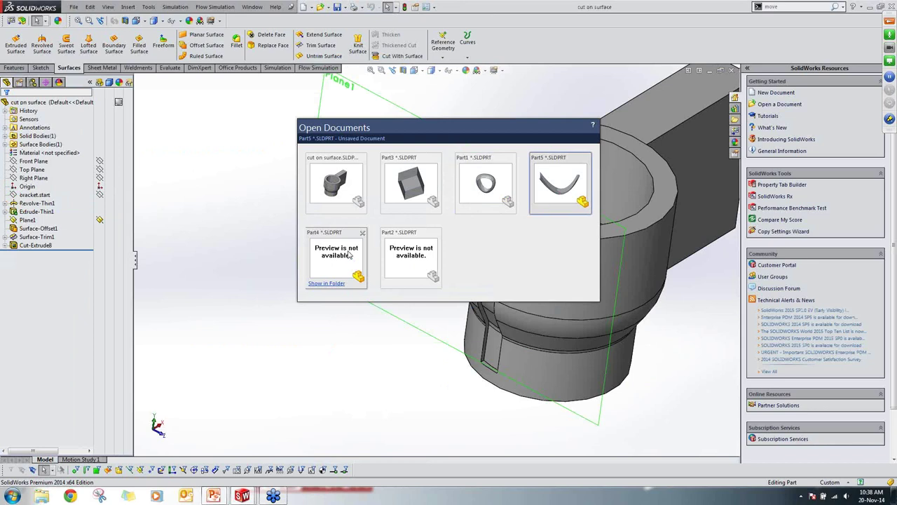
{"action": "key", "text": "ctrl+Tab"}
{"action": "key", "text": "ctrl+Tab"}
{"action": "key", "text": "ctrl+Tab"}
{"action": "key", "text": "ctrl+Tab"}
{"action": "key", "text": "ctrl+Tab"}
{"action": "key", "text": "ctrl+Tab"}
{"action": "key", "text": "ctrl+Tab"}
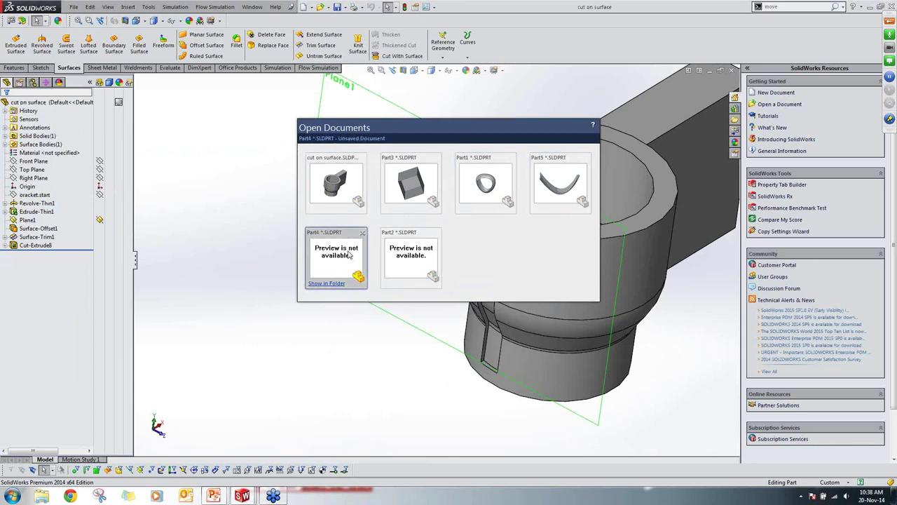
{"action": "key", "text": "ctrl+Tab"}
{"action": "key", "text": "ctrl+Tab"}
{"action": "key", "text": "ctrl+Tab"}
{"action": "key", "text": "ctrl+Tab"}
{"action": "key", "text": "ctrl+Tab"}
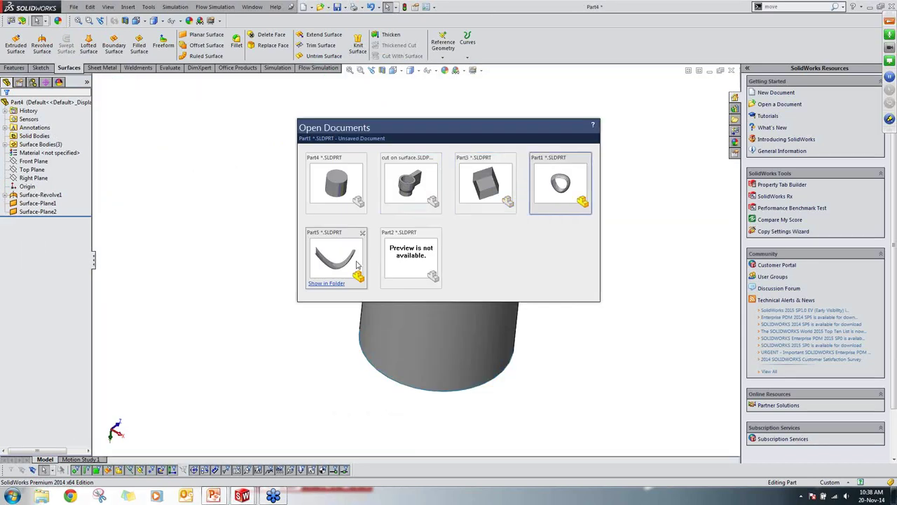
{"action": "middle_click_drag", "start_coordinate": [353, 257], "coordinate": [534, 212]}
{"action": "key", "text": "ctrl+7"}
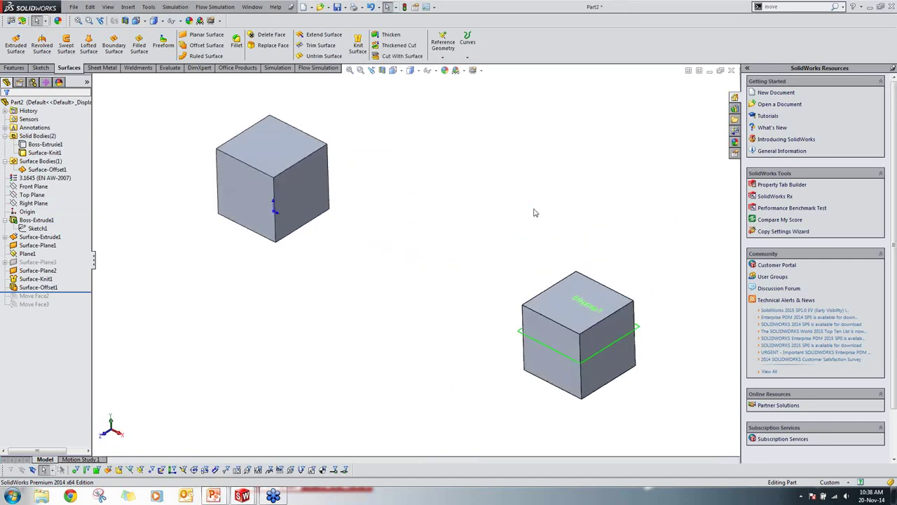
Step: Highlight the offset surface on the first cube and the Surface-Knit1 solid body to identify which bodies make up the model
{"action": "left_click", "coordinate": [31, 303]}
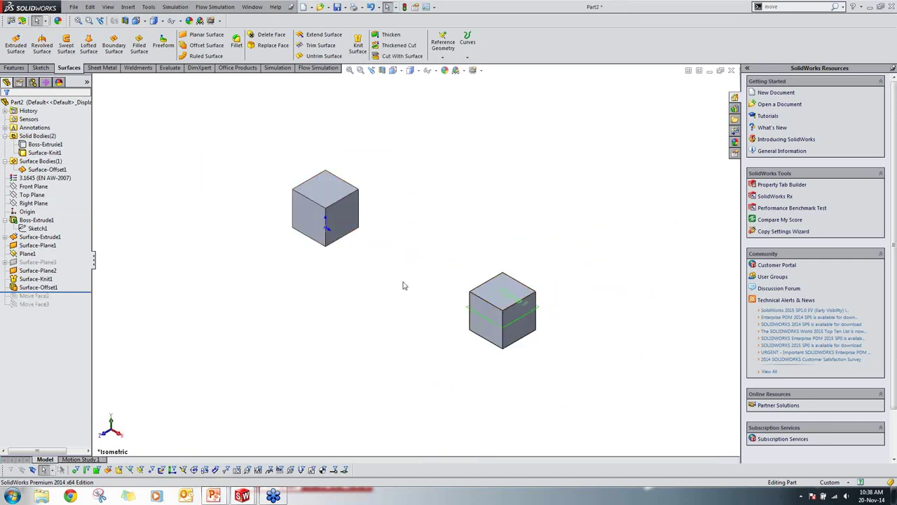
{"action": "left_click", "coordinate": [309, 218]}
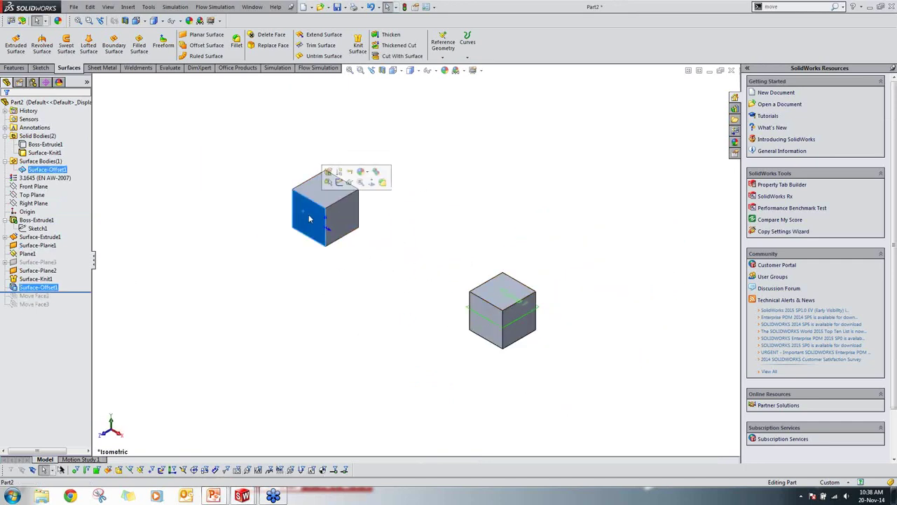
{"action": "left_click", "coordinate": [49, 170]}
{"action": "left_click", "coordinate": [31, 160]}
{"action": "left_click", "coordinate": [37, 153]}
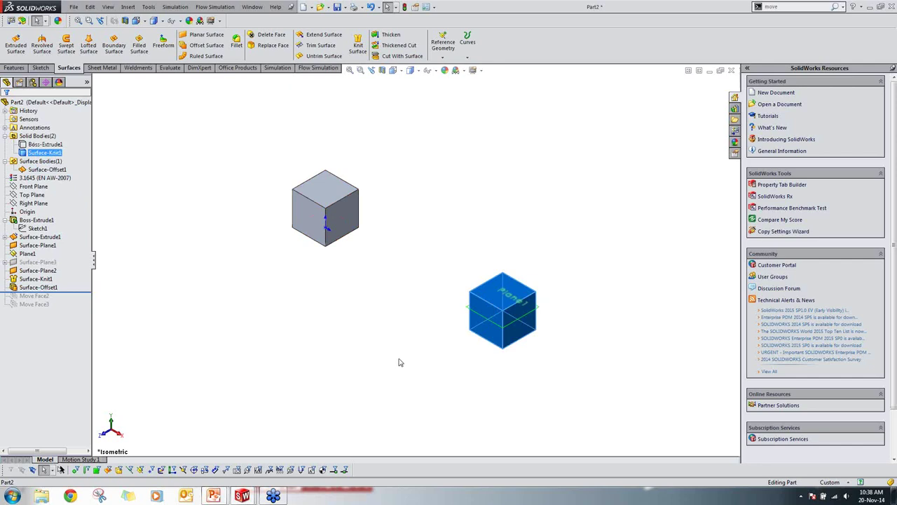
{"action": "left_click", "coordinate": [424, 343]}
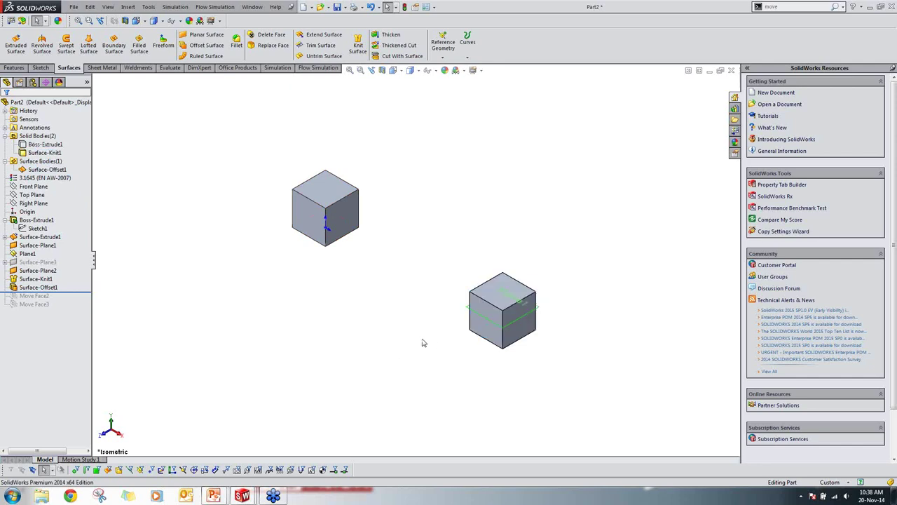
Step: Create an Offset Surface from the front face of the first cube at a distance of 10 mm
{"action": "left_click", "coordinate": [312, 224]}
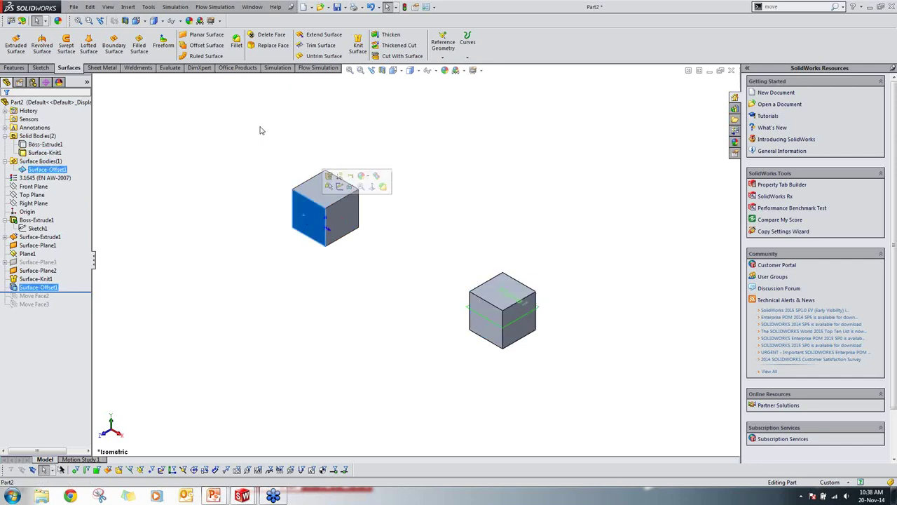
{"action": "left_click", "coordinate": [206, 45]}
{"action": "left_click_drag", "start_coordinate": [46, 162], "coordinate": [1, 149]}
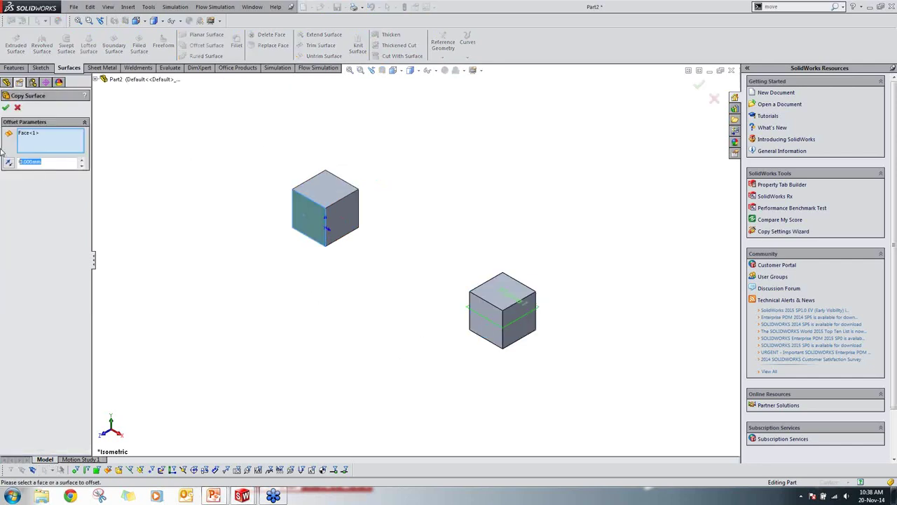
{"action": "type", "text": "10"}
{"action": "key", "text": "Return"}
{"action": "key", "text": "Return"}
{"action": "scroll", "coordinate": [193, 112], "scroll_direction": "down", "scroll_amount": 2}
{"action": "scroll", "coordinate": [420, 291], "scroll_direction": "down", "scroll_amount": 2}
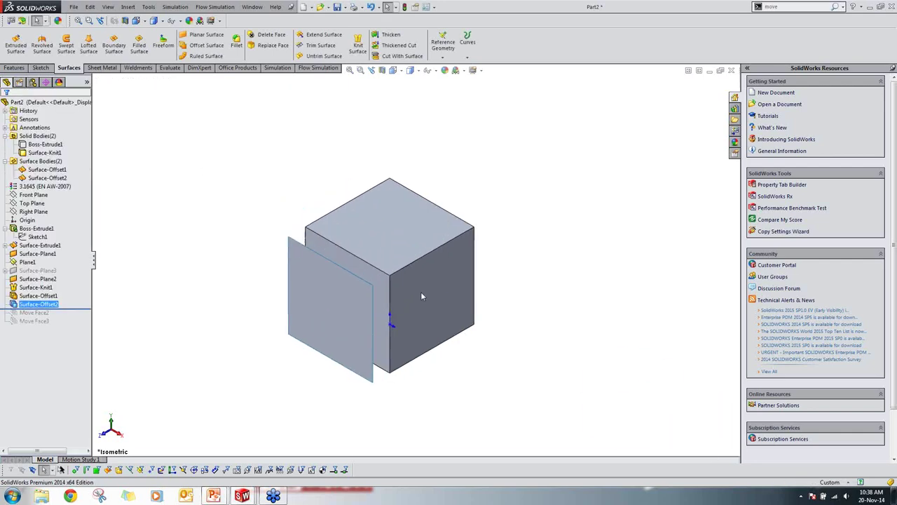
Step: Compare the offset surface with the cube's front face by rotating the model and selecting each one
{"action": "middle_click_drag", "start_coordinate": [420, 291], "coordinate": [351, 313]}
{"action": "left_click", "coordinate": [346, 298]}
{"action": "mouse_move", "coordinate": [338, 260]}
{"action": "middle_mouse_down"}
{"action": "mouse_move", "coordinate": [347, 279]}
{"action": "mouse_move", "coordinate": [350, 263]}
{"action": "middle_mouse_up"}
{"action": "left_click", "coordinate": [349, 263]}
{"action": "left_click", "coordinate": [327, 276]}
{"action": "left_click", "coordinate": [334, 239]}
{"action": "left_click", "coordinate": [322, 291]}
{"action": "left_click", "coordinate": [320, 236]}
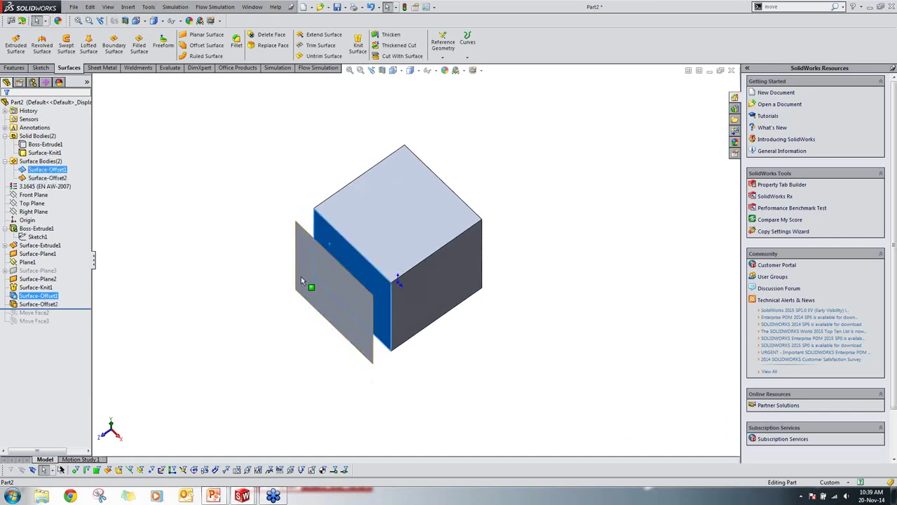
Step: Create a Planar Surface on the second cube, bounded by the four edges of its front face
{"action": "scroll", "coordinate": [349, 290], "scroll_direction": "up", "scroll_amount": 5}
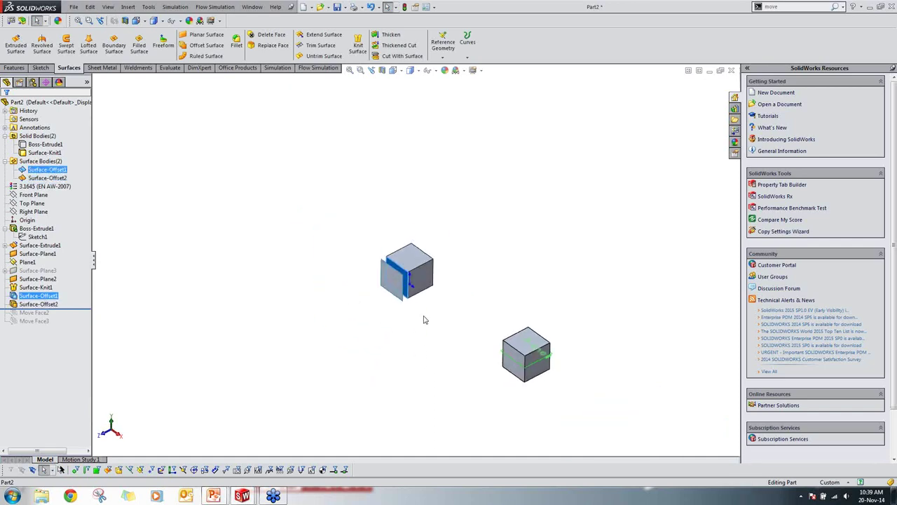
{"action": "scroll", "coordinate": [536, 330], "scroll_direction": "down", "scroll_amount": 3}
{"action": "left_click", "coordinate": [504, 316]}
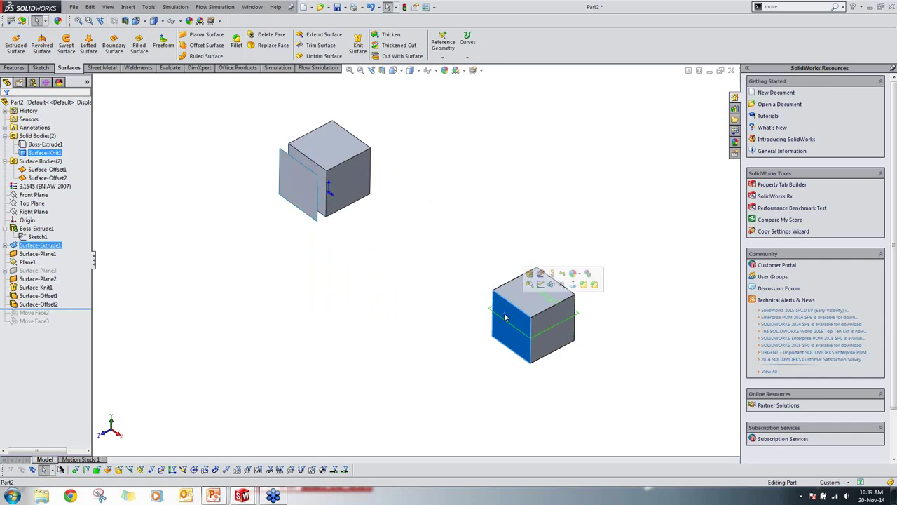
{"action": "left_click", "coordinate": [206, 34]}
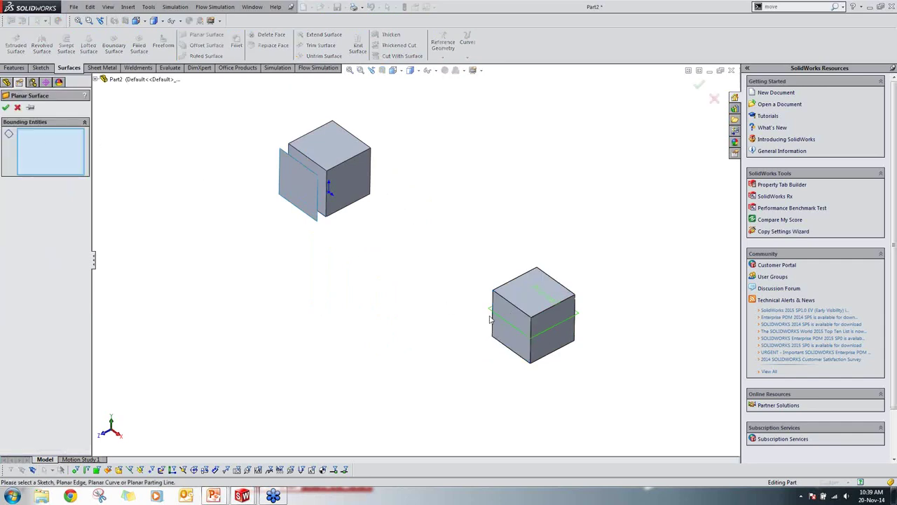
{"action": "scroll", "coordinate": [568, 345], "scroll_direction": "down", "scroll_amount": 2}
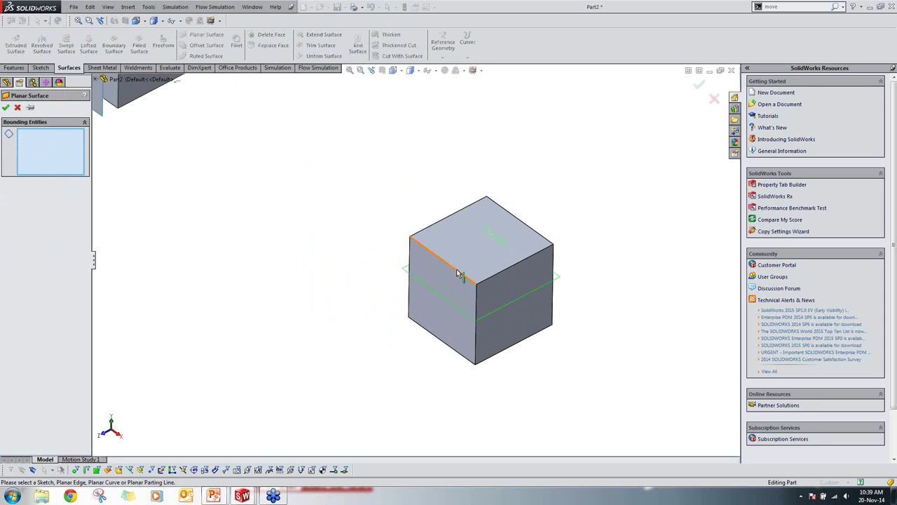
{"action": "left_click", "coordinate": [459, 270]}
{"action": "left_click", "coordinate": [477, 321]}
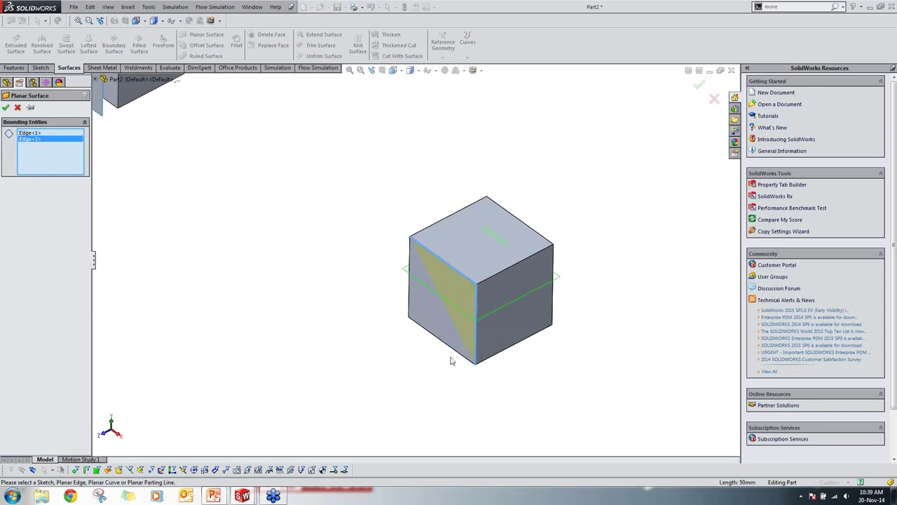
{"action": "left_click", "coordinate": [446, 347]}
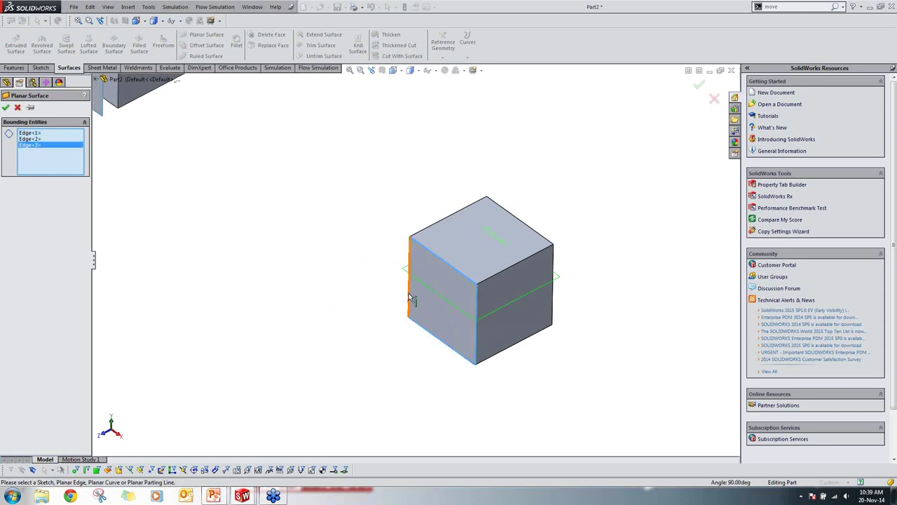
{"action": "left_click", "coordinate": [410, 300]}
{"action": "middle_click_drag", "start_coordinate": [435, 317], "coordinate": [429, 333]}
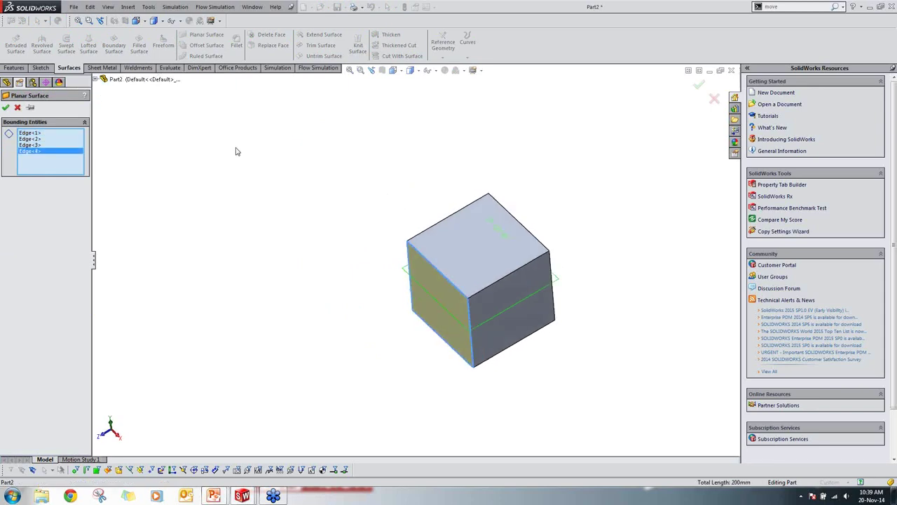
{"action": "left_click", "coordinate": [6, 108]}
{"action": "middle_click_drag", "start_coordinate": [96, 171], "coordinate": [397, 259]}
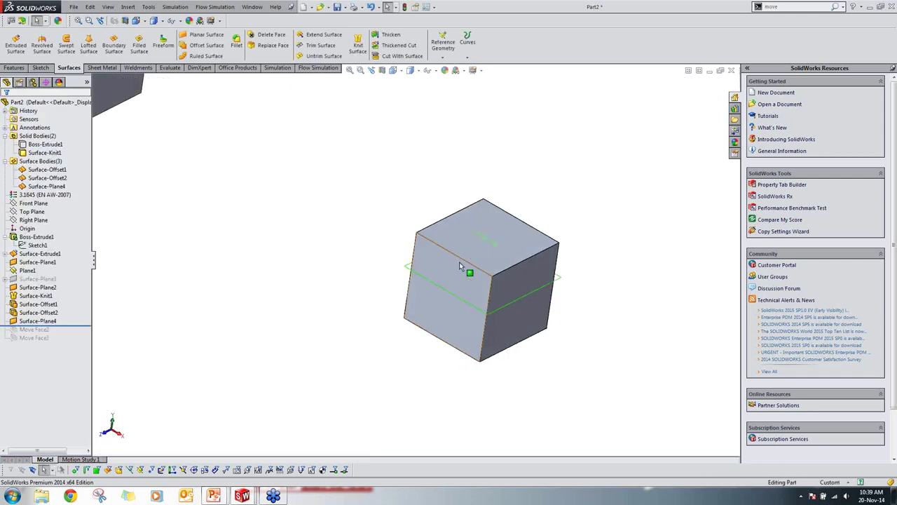
{"action": "right_click", "coordinate": [33, 153]}
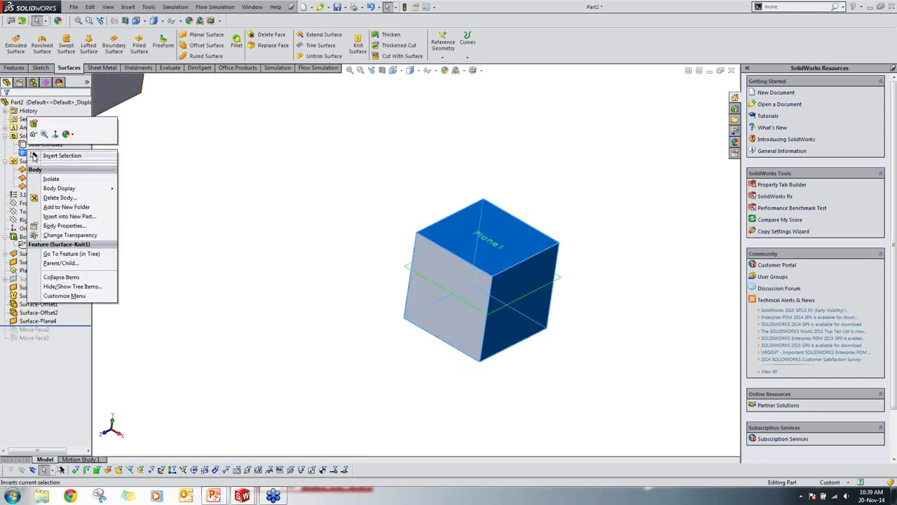
{"action": "left_click", "coordinate": [33, 124]}
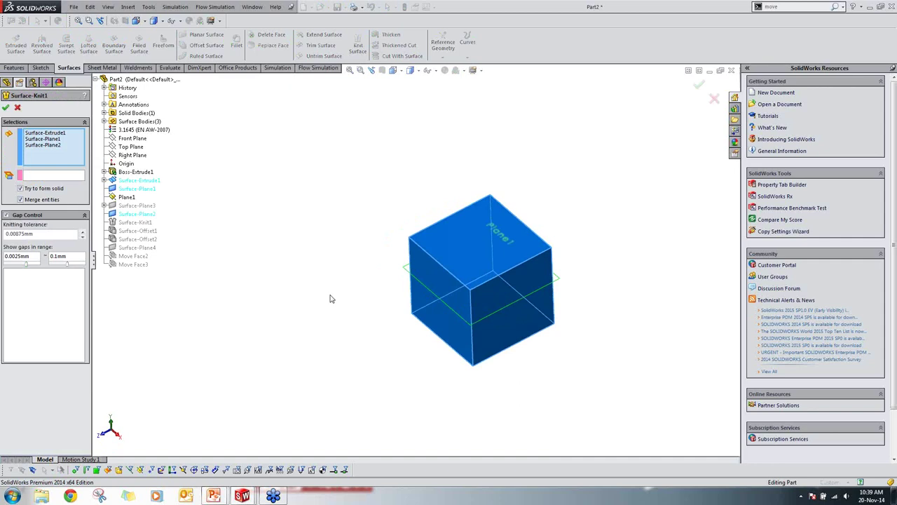
{"action": "key", "text": "Escape"}
Step: Hide the Surface-Knit1 solid body and inspect the planar surface on its front face from several angles
{"action": "left_click", "coordinate": [44, 153]}
{"action": "right_click", "coordinate": [45, 155]}
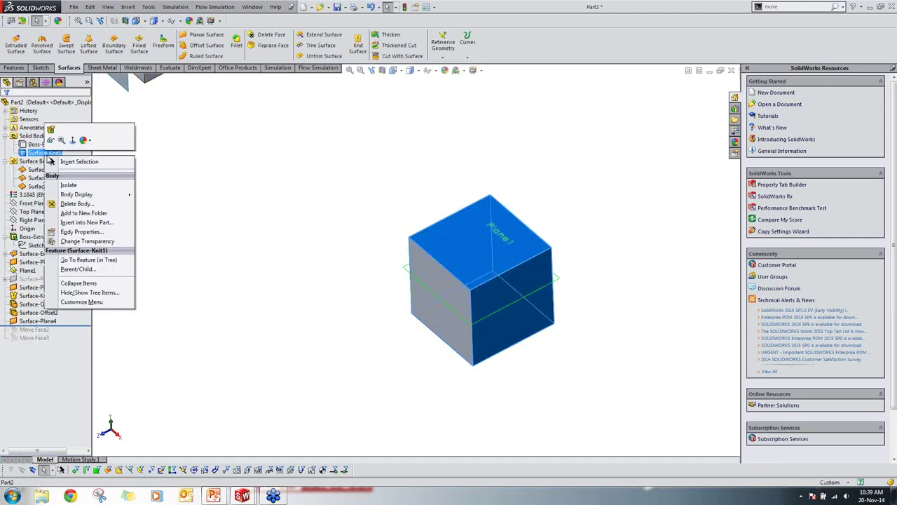
{"action": "left_click", "coordinate": [52, 140]}
{"action": "middle_click_drag", "start_coordinate": [325, 296], "coordinate": [404, 315]}
{"action": "left_click", "coordinate": [391, 269]}
{"action": "middle_click_drag", "start_coordinate": [391, 270], "coordinate": [401, 248]}
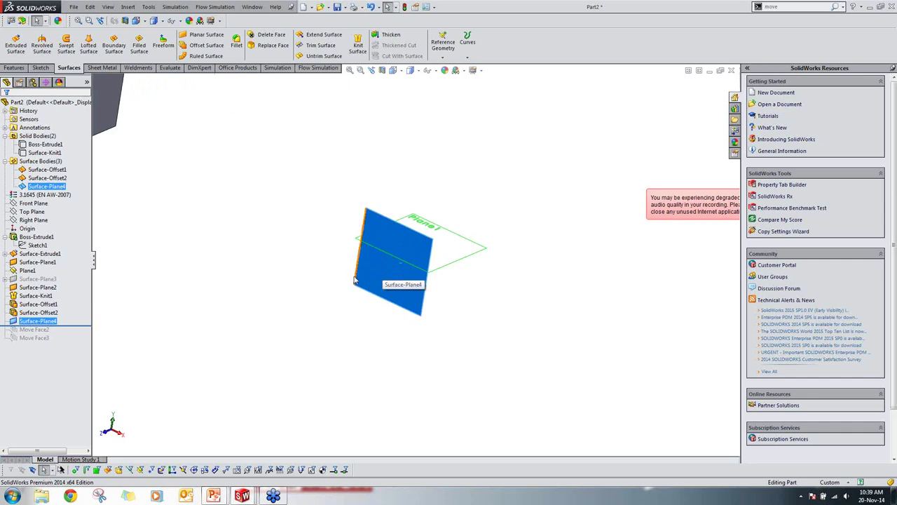
{"action": "middle_click_drag", "start_coordinate": [380, 252], "coordinate": [430, 264]}
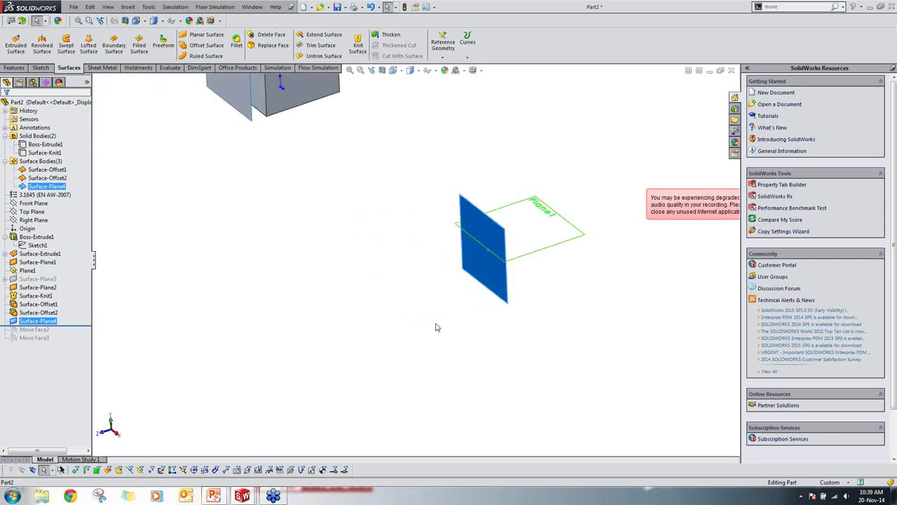
{"action": "middle_click_drag", "start_coordinate": [452, 264], "coordinate": [448, 288]}
{"action": "middle_click_drag", "start_coordinate": [527, 250], "coordinate": [449, 249]}
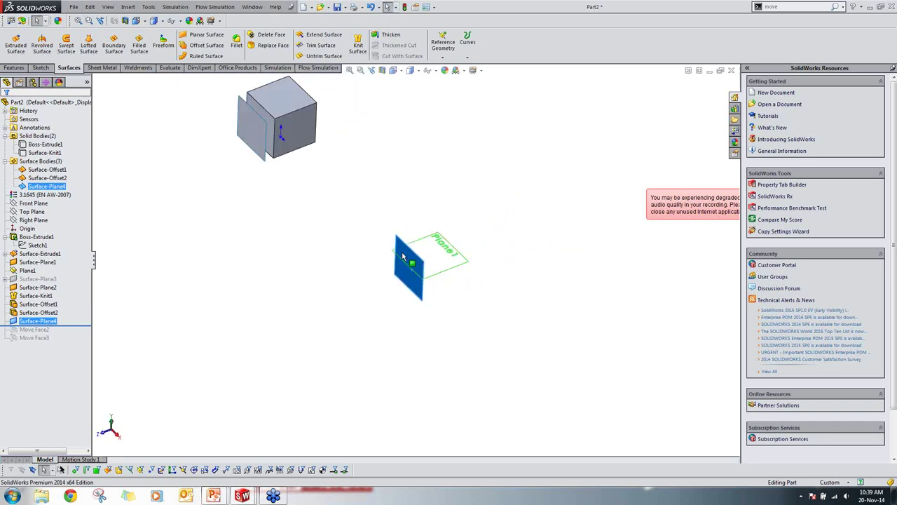
{"action": "left_click", "coordinate": [356, 263]}
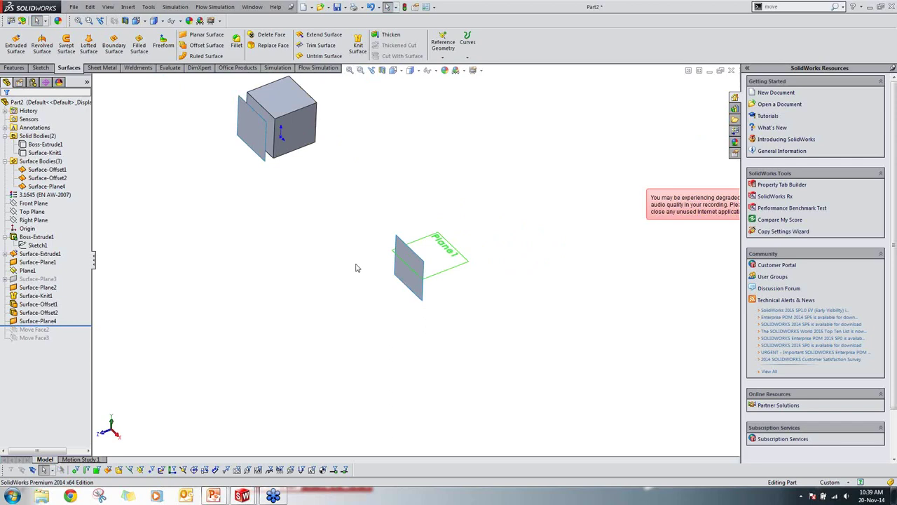
Step: Switch to the Part4 document containing the revolved cylinder surface with planar end caps
{"action": "key", "text": "ctrl+Tab"}
{"action": "key", "text": "ctrl+Tab"}
{"action": "key", "text": "ctrl+Tab"}
{"action": "key", "text": "ctrl+Tab"}
{"action": "key", "text": "ctrl+Tab"}
{"action": "key", "text": "ctrl+Tab"}
{"action": "key", "text": "ctrl+Tab"}
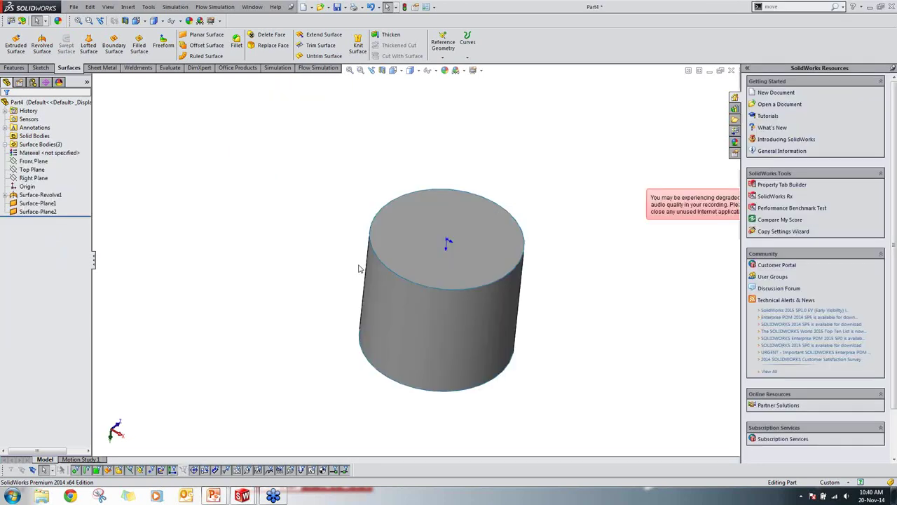
{"action": "middle_click_drag", "start_coordinate": [372, 312], "coordinate": [436, 294]}
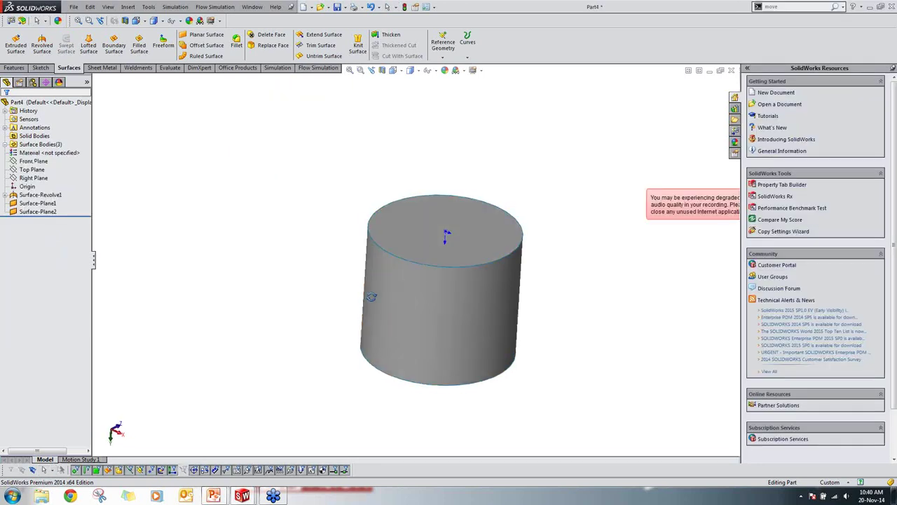
Step: Create an Offset Surface from the cylinder's curved face at a distance of 10 mm
{"action": "left_click", "coordinate": [205, 52]}
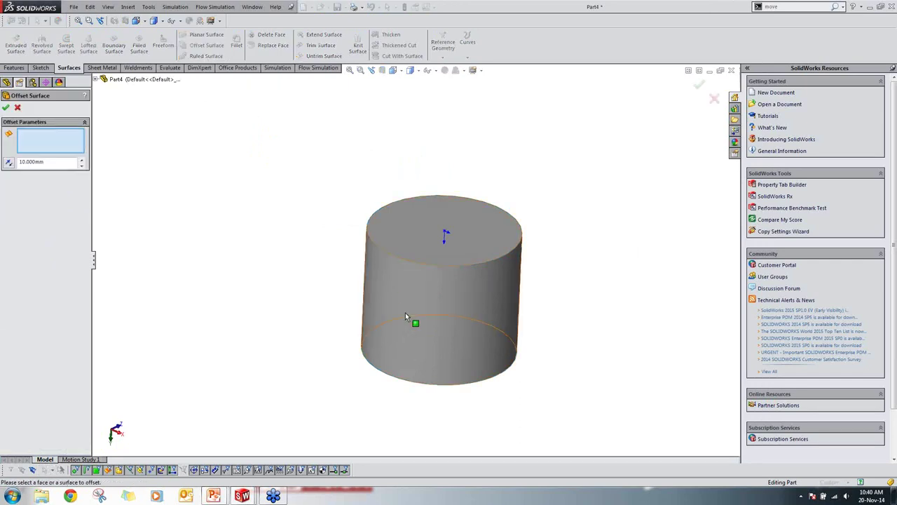
{"action": "left_click", "coordinate": [405, 312]}
{"action": "left_click", "coordinate": [5, 108]}
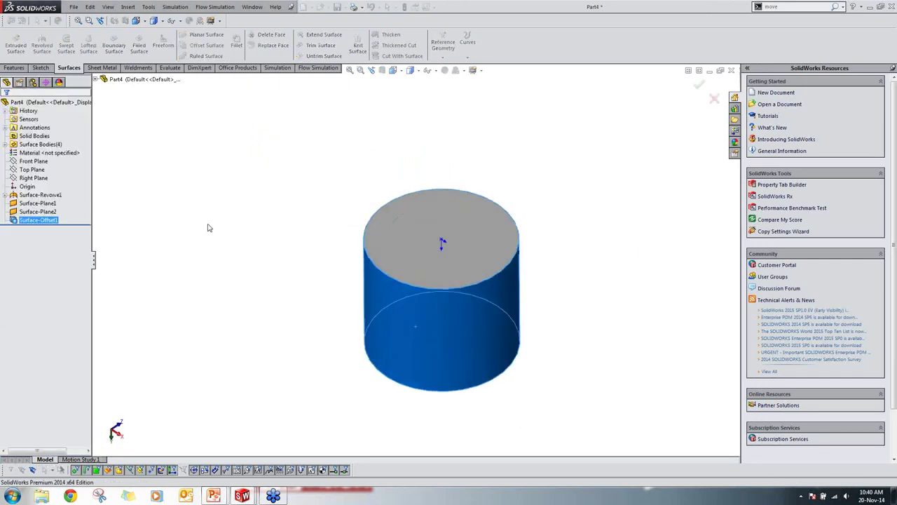
{"action": "middle_click_drag", "start_coordinate": [203, 262], "coordinate": [150, 256]}
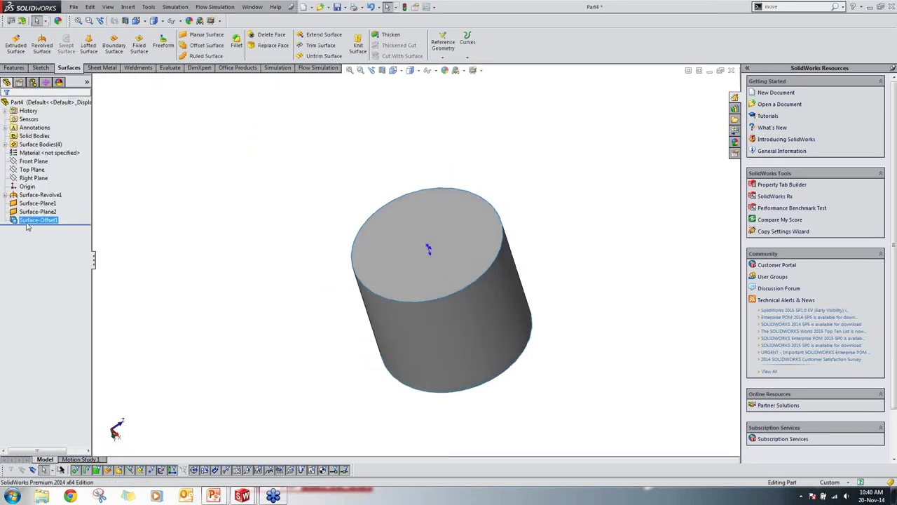
Step: Edit the cylinder's offset surface, preview it flipped to the outside, and flip it back to the inside
{"action": "left_click", "coordinate": [37, 221]}
{"action": "right_click", "coordinate": [39, 221]}
{"action": "left_click", "coordinate": [45, 197]}
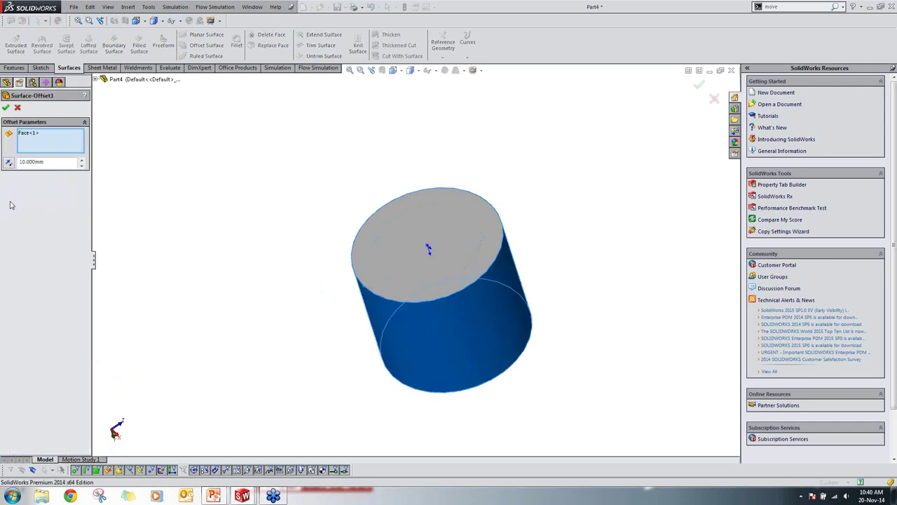
{"action": "left_click", "coordinate": [9, 162]}
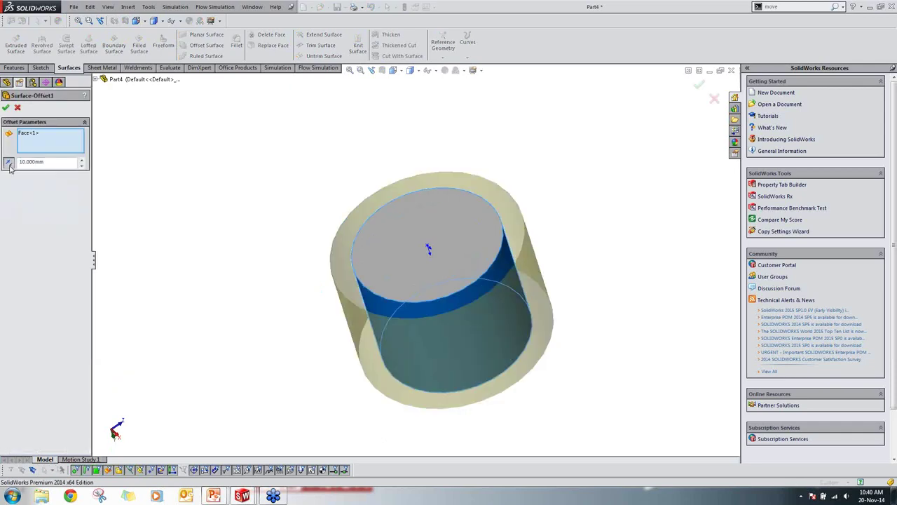
{"action": "left_click", "coordinate": [9, 163]}
{"action": "key", "text": "Return"}
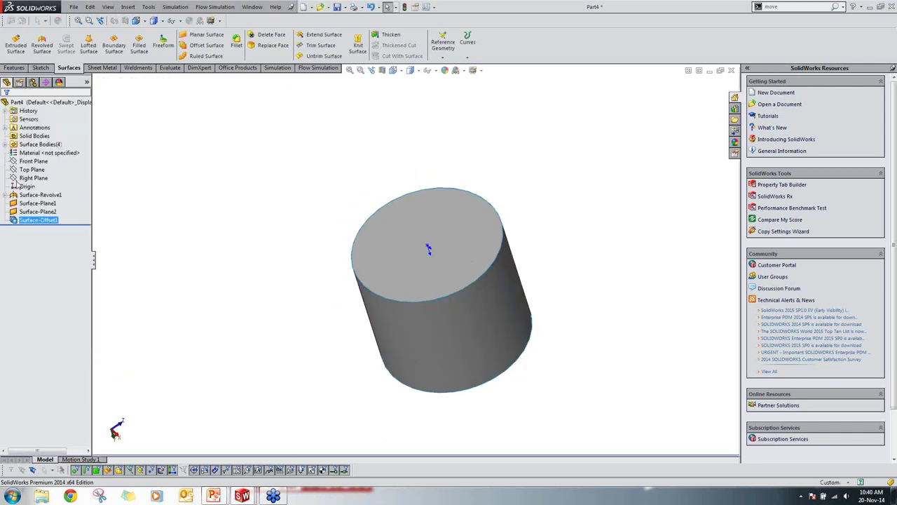
Step: Suppress the planar cap on the cylinder's upper end, Surface-Plane2
{"action": "left_click", "coordinate": [33, 212]}
{"action": "right_click", "coordinate": [34, 212]}
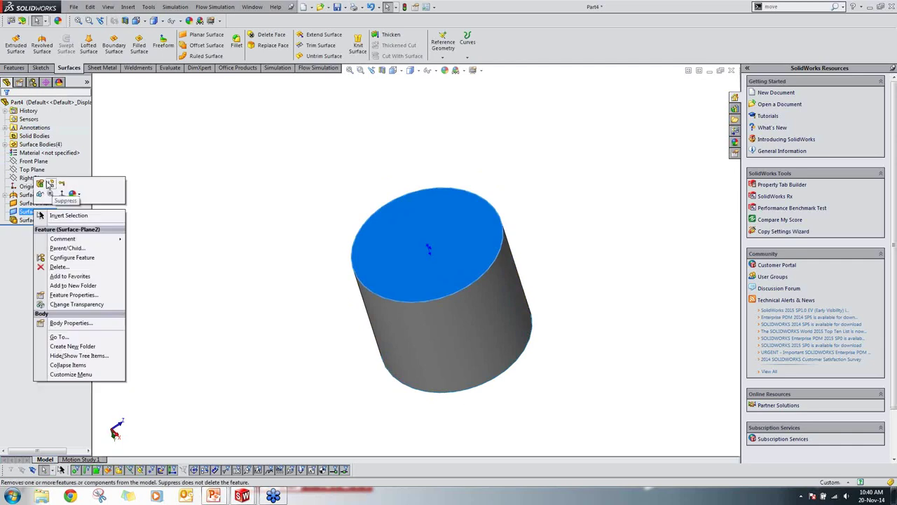
Step: Hide the planar surface capping the cylinder and flip its 10 mm surface offset to the outside
{"action": "left_click", "coordinate": [51, 184]}
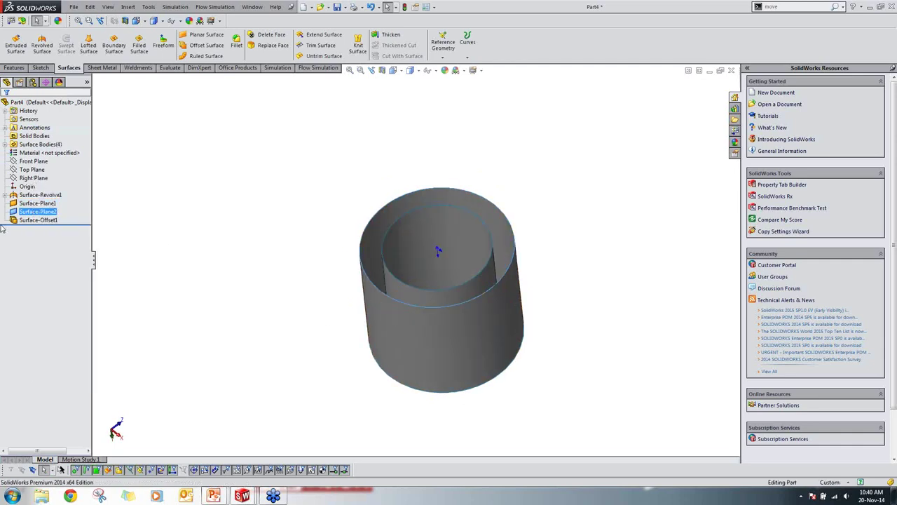
{"action": "right_click", "coordinate": [32, 220]}
{"action": "left_click", "coordinate": [36, 204]}
{"action": "left_click", "coordinate": [8, 163]}
{"action": "left_click", "coordinate": [8, 163]}
{"action": "left_click", "coordinate": [8, 162]}
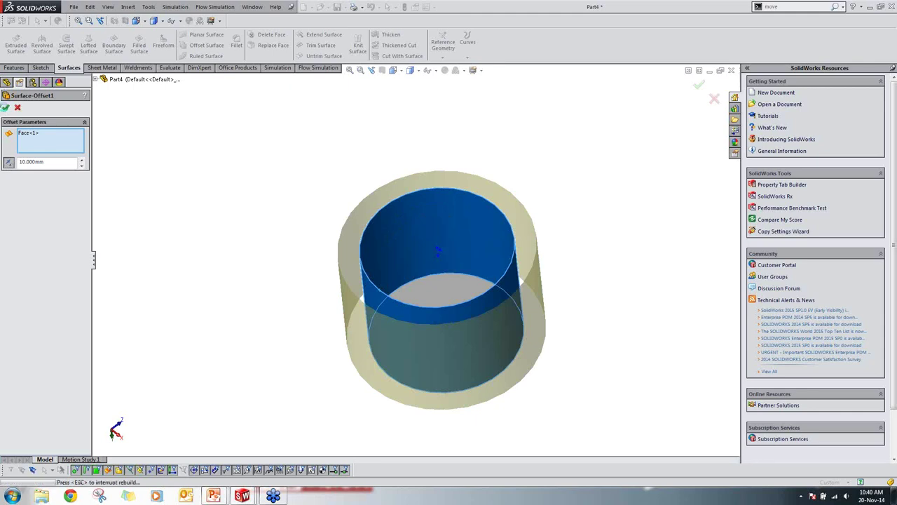
{"action": "left_click", "coordinate": [6, 107]}
{"action": "middle_click_drag", "start_coordinate": [314, 328], "coordinate": [327, 344]}
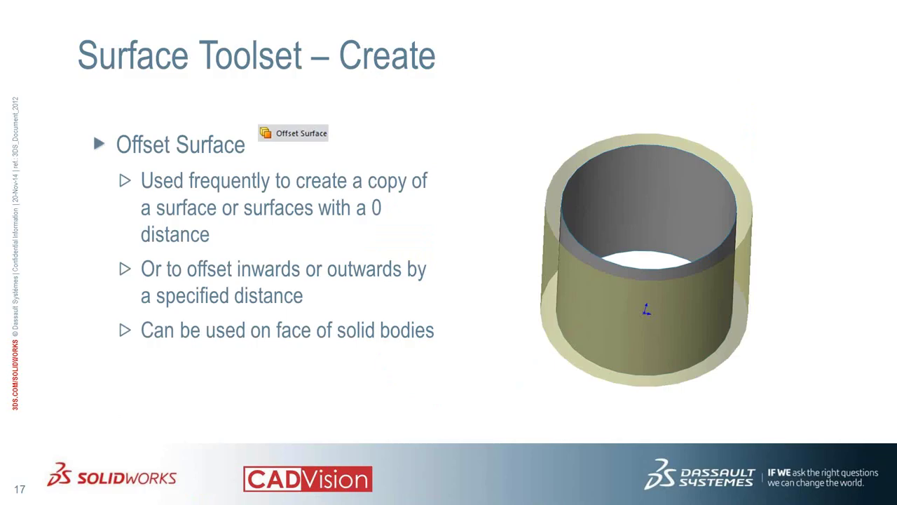
Step: Advance the presentation to the Fill Surface slide
{"action": "key", "text": "Right"}
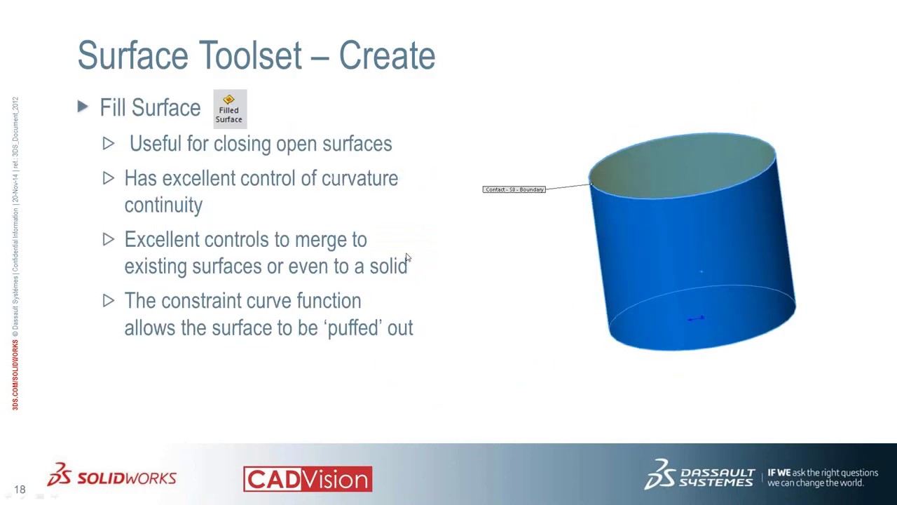
{"action": "key", "text": "Left"}
{"action": "key", "text": "Right"}
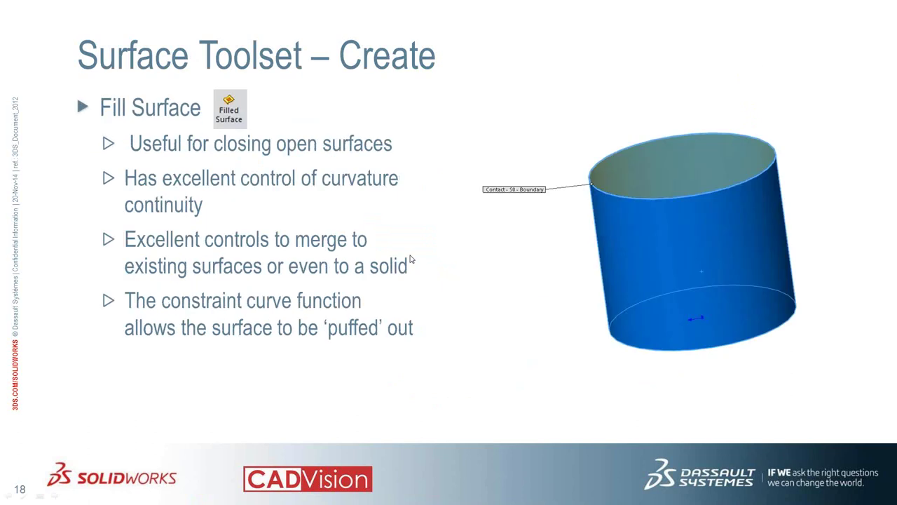
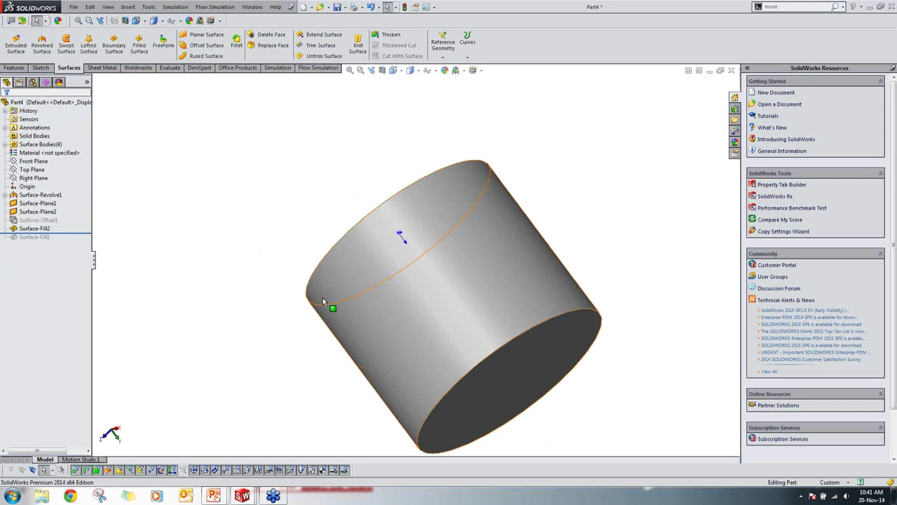
Step: Switch to the Part1 document containing the open lofted surface
{"action": "key", "text": "ctrl+Tab"}
{"action": "key", "text": "ctrl+Tab"}
{"action": "key", "text": "ctrl+Tab"}
{"action": "middle_click_drag", "start_coordinate": [267, 304], "coordinate": [289, 343]}
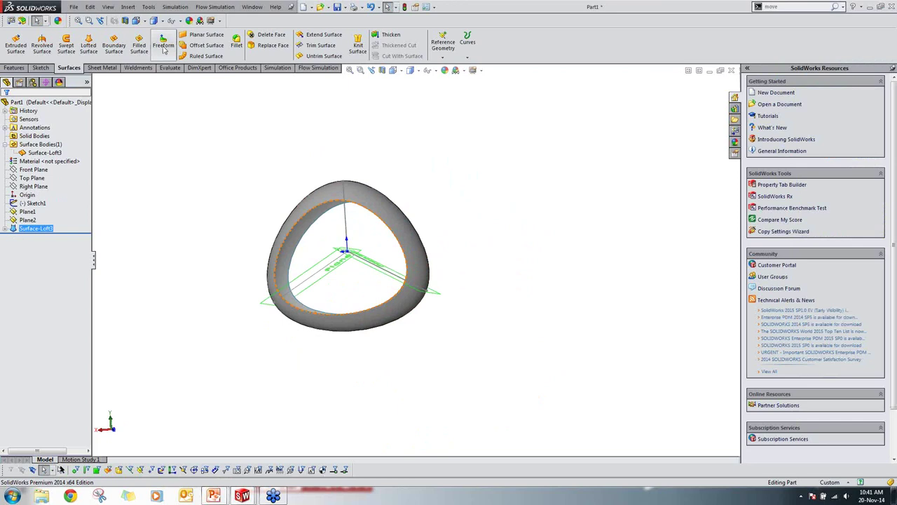
Step: Close the loft's front opening with a filled surface, using its edge loop as a Contact boundary
{"action": "left_click", "coordinate": [139, 45]}
{"action": "scroll", "coordinate": [297, 225], "scroll_direction": "down", "scroll_amount": 3}
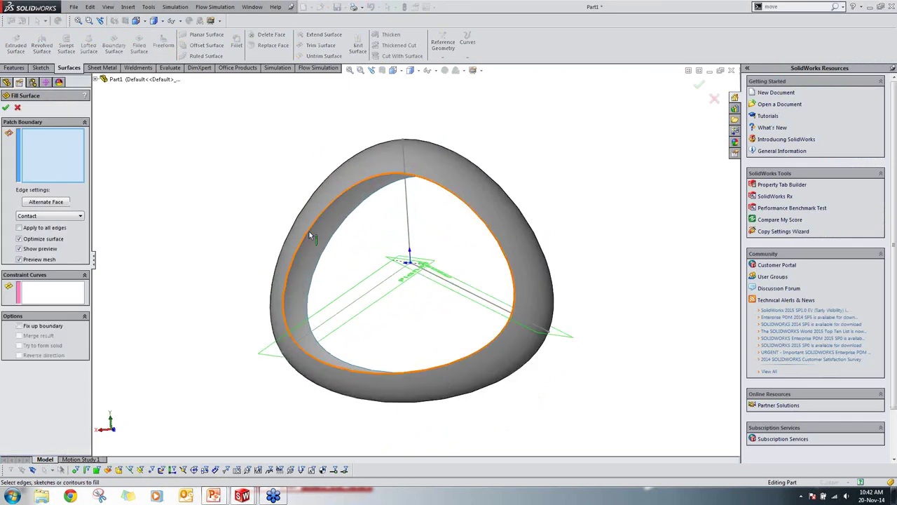
{"action": "left_click", "coordinate": [307, 239]}
{"action": "left_click", "coordinate": [64, 218]}
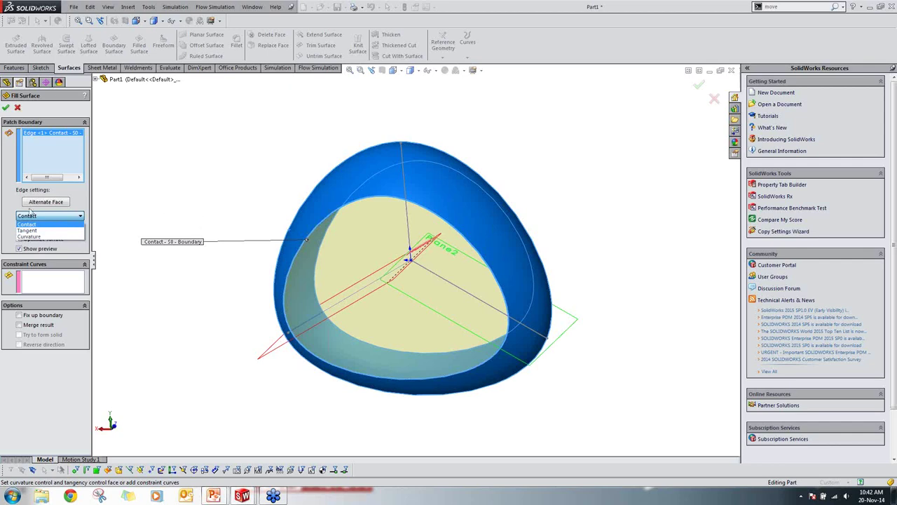
{"action": "left_click", "coordinate": [33, 225]}
{"action": "left_click", "coordinate": [4, 108]}
{"action": "middle_click_drag", "start_coordinate": [262, 274], "coordinate": [462, 240]}
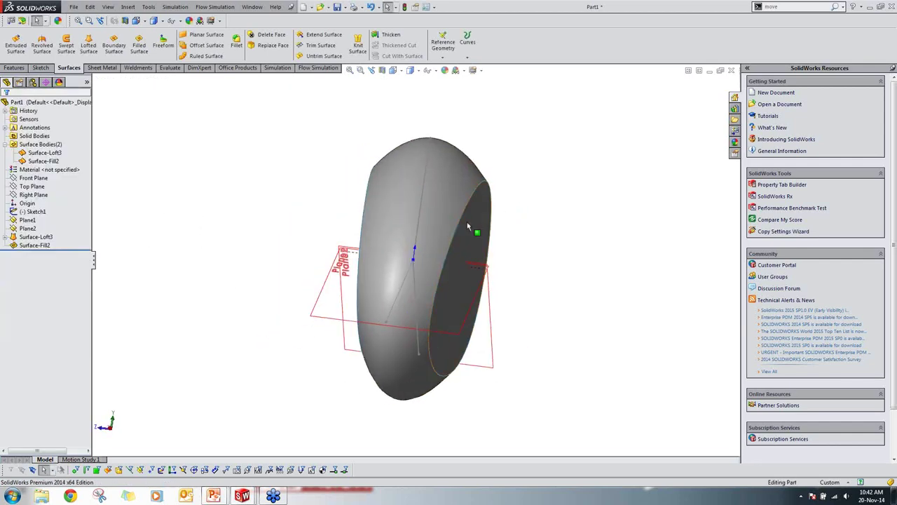
{"action": "middle_click_drag", "start_coordinate": [443, 274], "coordinate": [364, 245]}
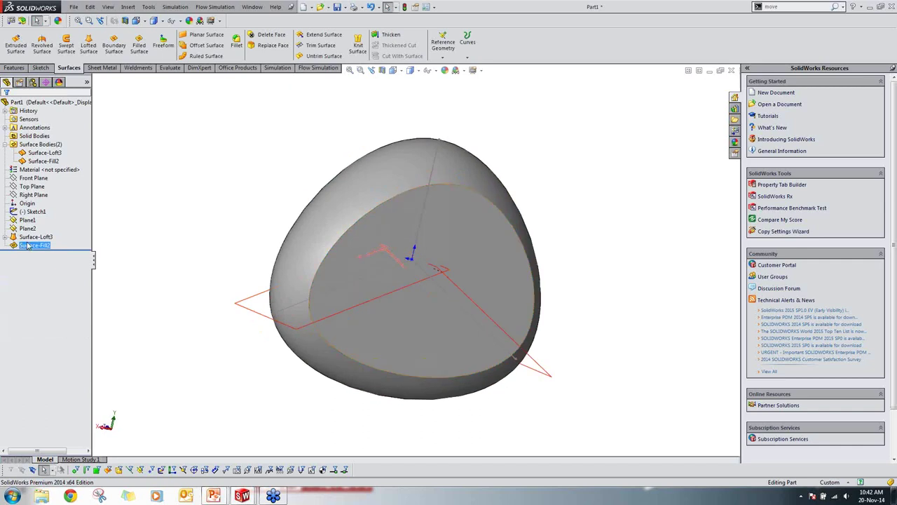
Step: Edit the front filled surface and set its boundary edge condition to Tangent
{"action": "right_click", "coordinate": [33, 245]}
{"action": "left_click", "coordinate": [33, 215]}
{"action": "left_click", "coordinate": [49, 216]}
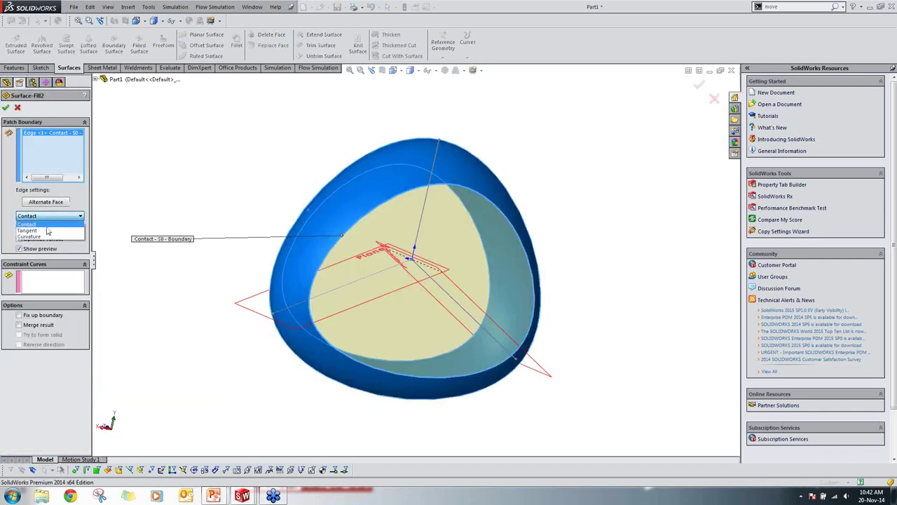
{"action": "left_click", "coordinate": [48, 231]}
{"action": "left_click", "coordinate": [510, 249]}
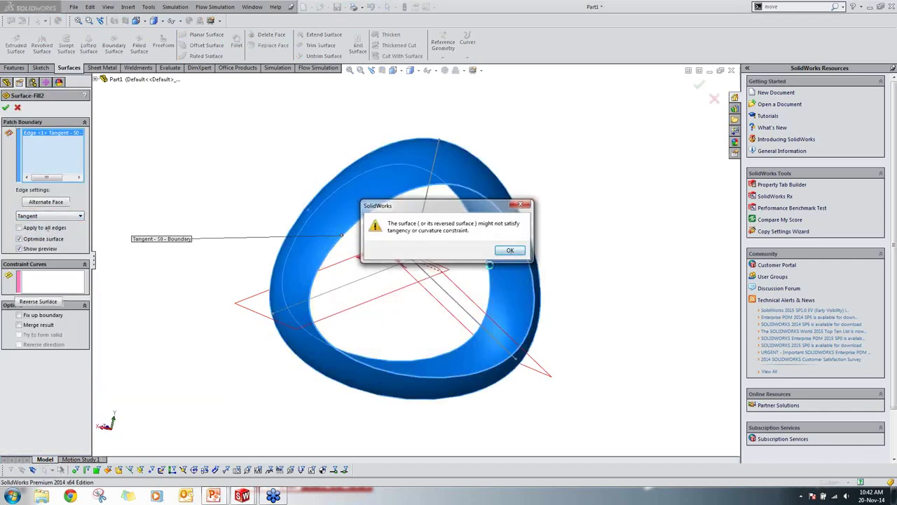
{"action": "middle_click_drag", "start_coordinate": [257, 340], "coordinate": [26, 201]}
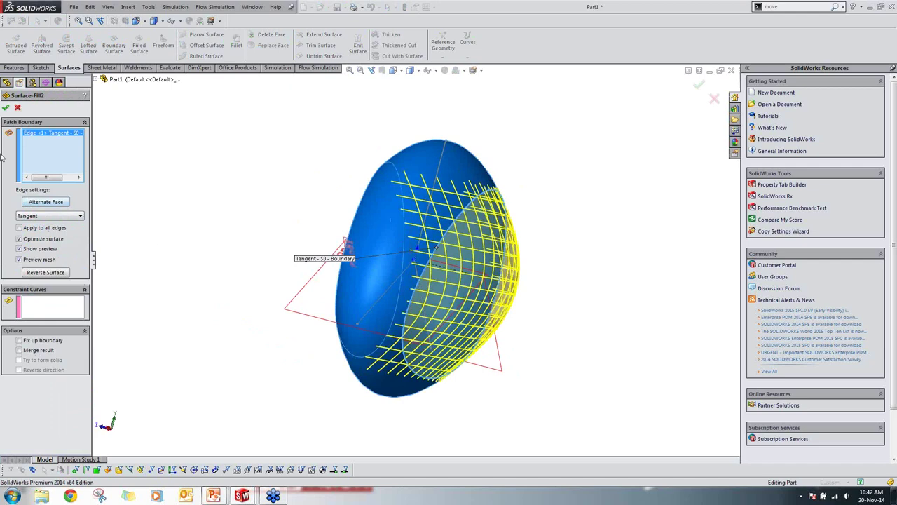
{"action": "key", "text": "Return"}
{"action": "middle_click_drag", "start_coordinate": [435, 287], "coordinate": [495, 200]}
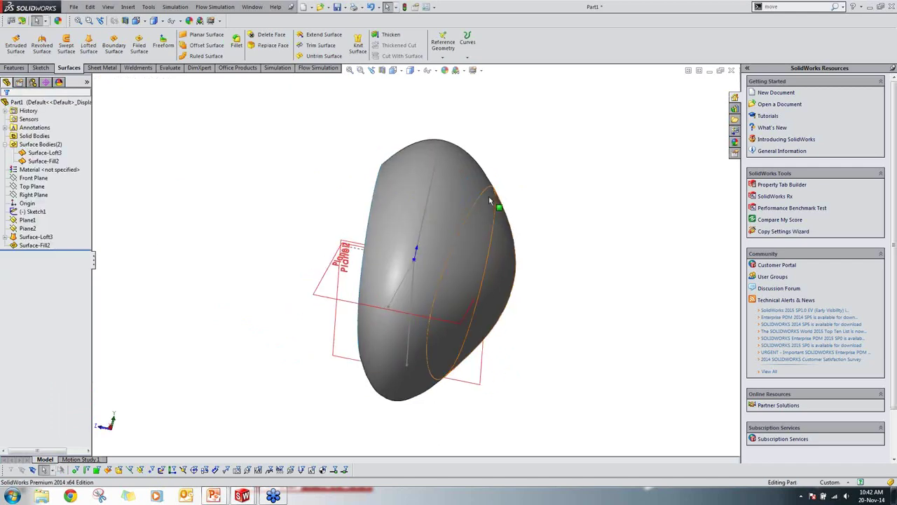
{"action": "middle_click_drag", "start_coordinate": [528, 268], "coordinate": [430, 257]}
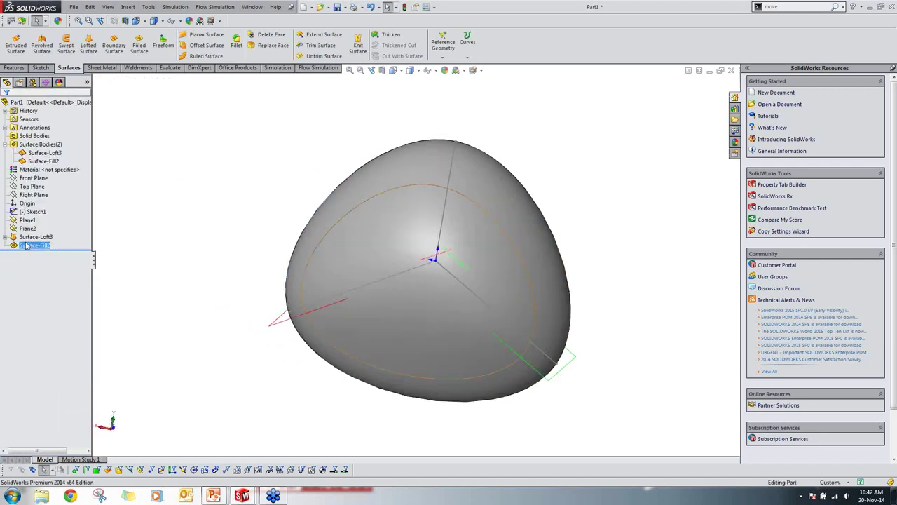
Step: Edit the front filled surface again and set its boundary edge condition to Curvature
{"action": "right_click", "coordinate": [33, 244]}
{"action": "left_click", "coordinate": [32, 218]}
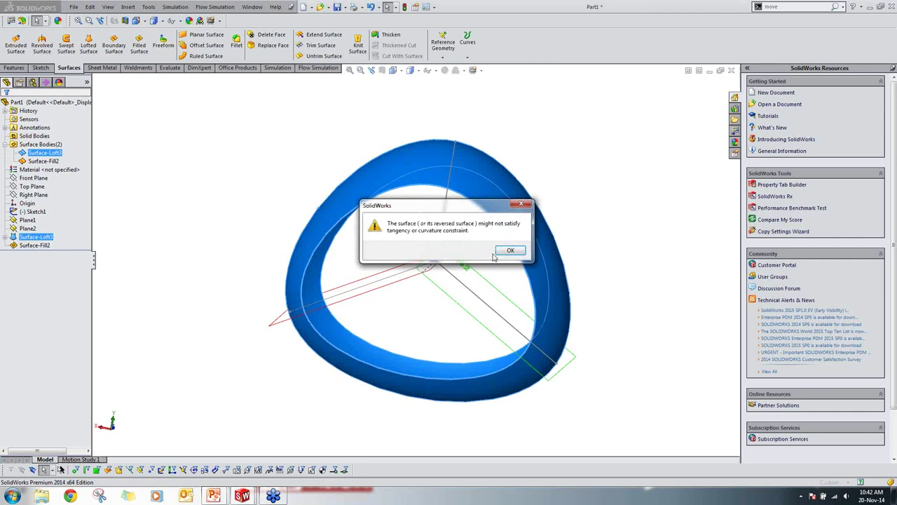
{"action": "left_click", "coordinate": [510, 251]}
{"action": "left_click", "coordinate": [39, 216]}
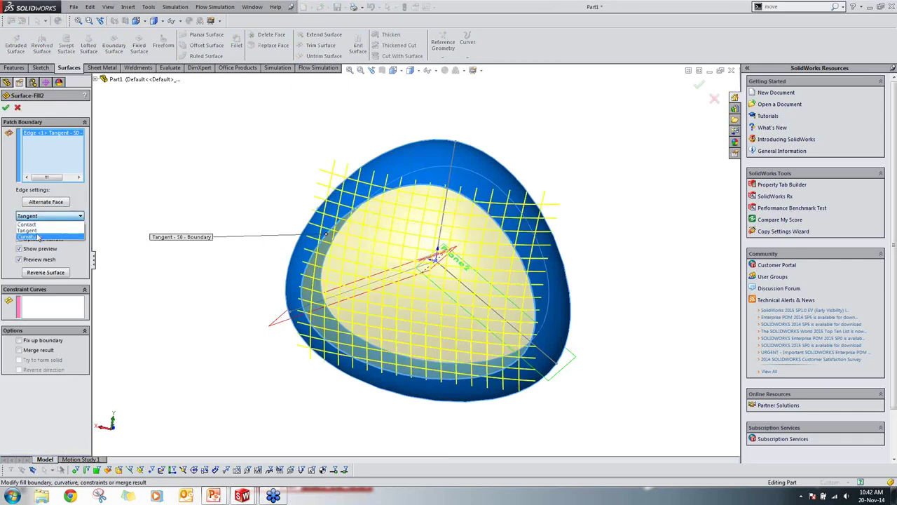
{"action": "left_click", "coordinate": [38, 237]}
{"action": "left_click", "coordinate": [510, 251]}
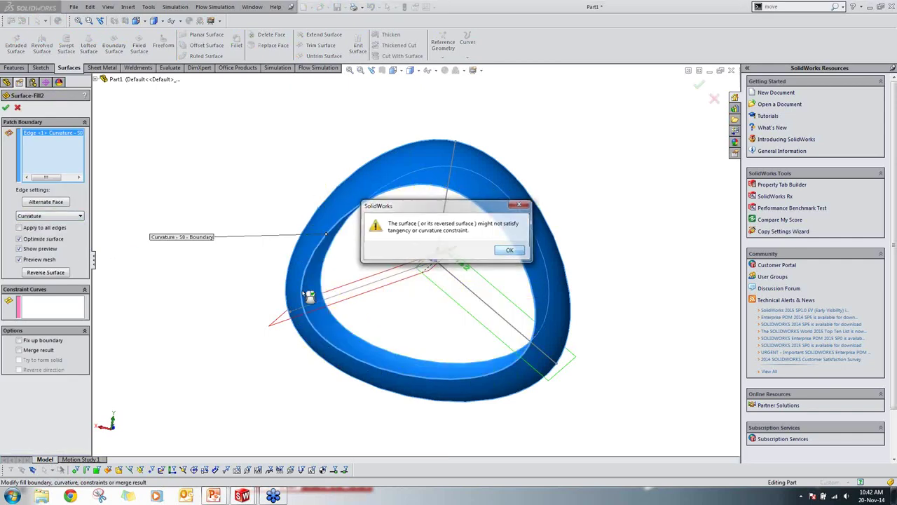
{"action": "middle_click_drag", "start_coordinate": [311, 297], "coordinate": [341, 337]}
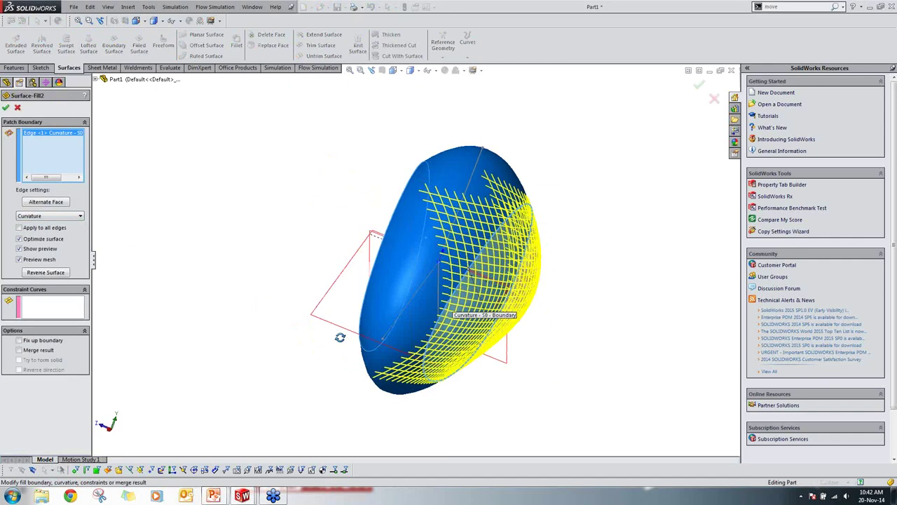
{"action": "left_click", "coordinate": [5, 107]}
{"action": "middle_click_drag", "start_coordinate": [114, 241], "coordinate": [166, 227]}
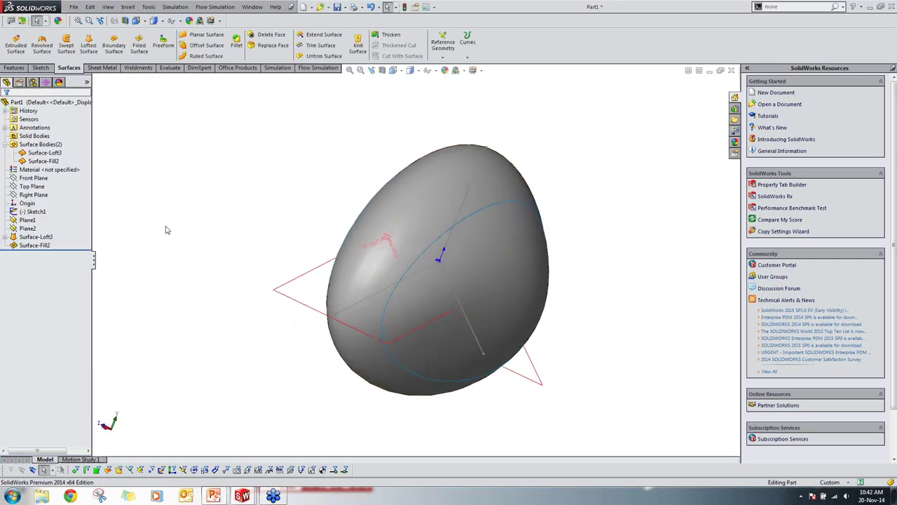
{"action": "mouse_move", "coordinate": [384, 259]}
{"action": "middle_mouse_down"}
{"action": "mouse_move", "coordinate": [450, 301]}
{"action": "mouse_move", "coordinate": [416, 292]}
{"action": "mouse_move", "coordinate": [378, 249]}
{"action": "middle_mouse_up"}
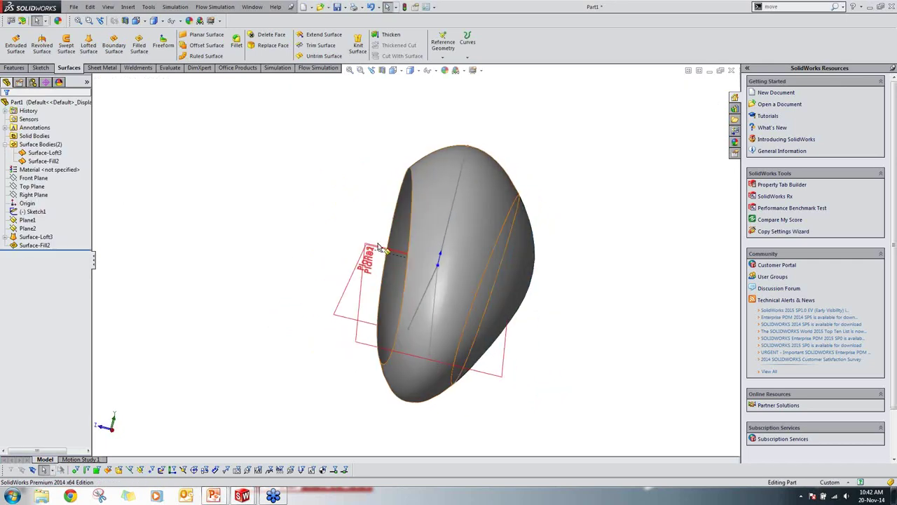
Step: Close the loft's remaining rear opening with a filled surface using a Contact boundary
{"action": "left_click", "coordinate": [139, 45]}
{"action": "left_click", "coordinate": [412, 202]}
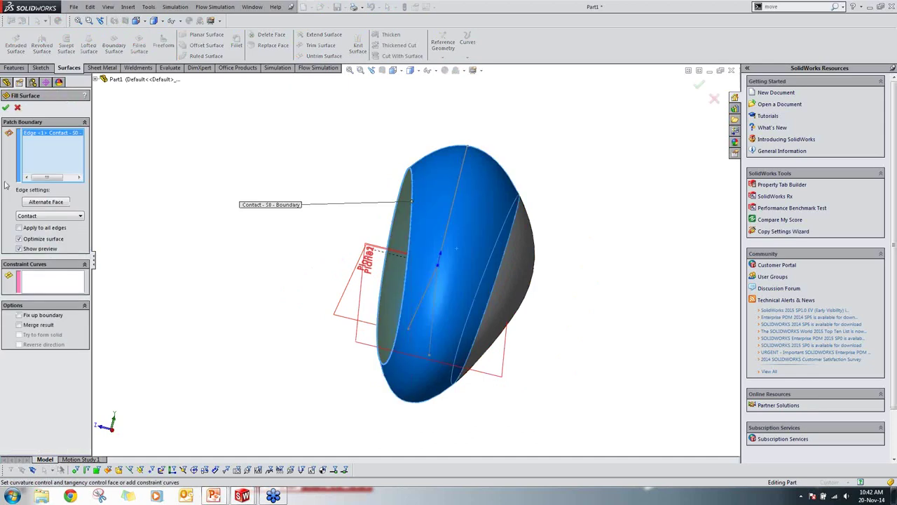
{"action": "left_click", "coordinate": [6, 108]}
{"action": "middle_click_drag", "start_coordinate": [214, 230], "coordinate": [344, 231]}
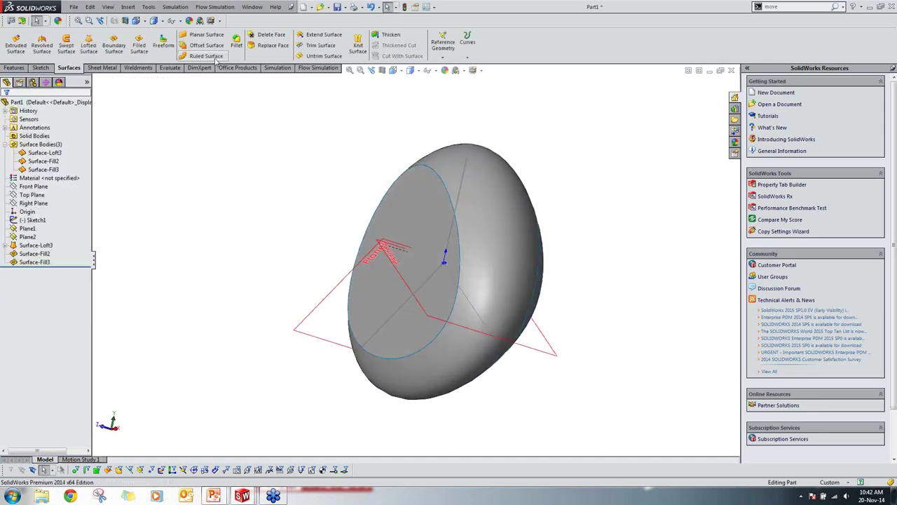
Step: Knit the loft and both filled surfaces into a solid body, and select it among the solid bodies
{"action": "left_click", "coordinate": [358, 45]}
{"action": "left_click", "coordinate": [411, 204]}
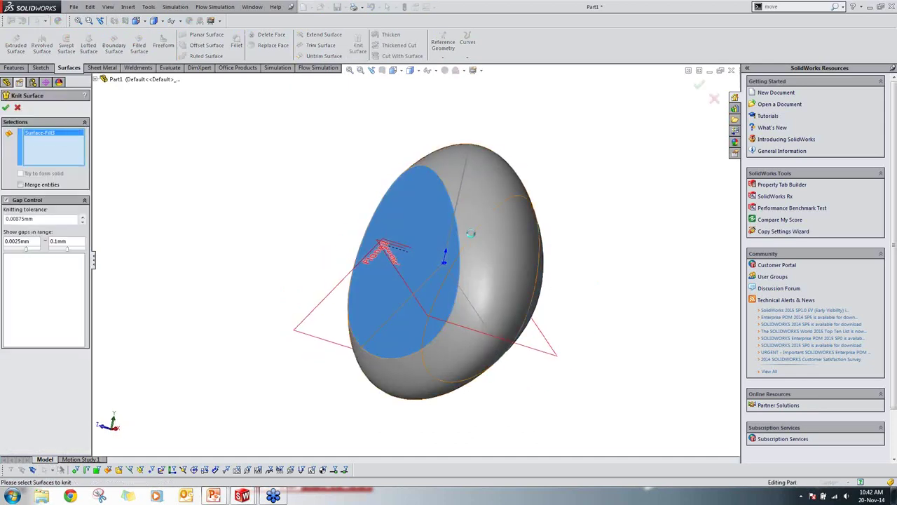
{"action": "left_click", "coordinate": [491, 225]}
{"action": "middle_click_drag", "start_coordinate": [490, 224], "coordinate": [438, 257]}
{"action": "left_click", "coordinate": [438, 257]}
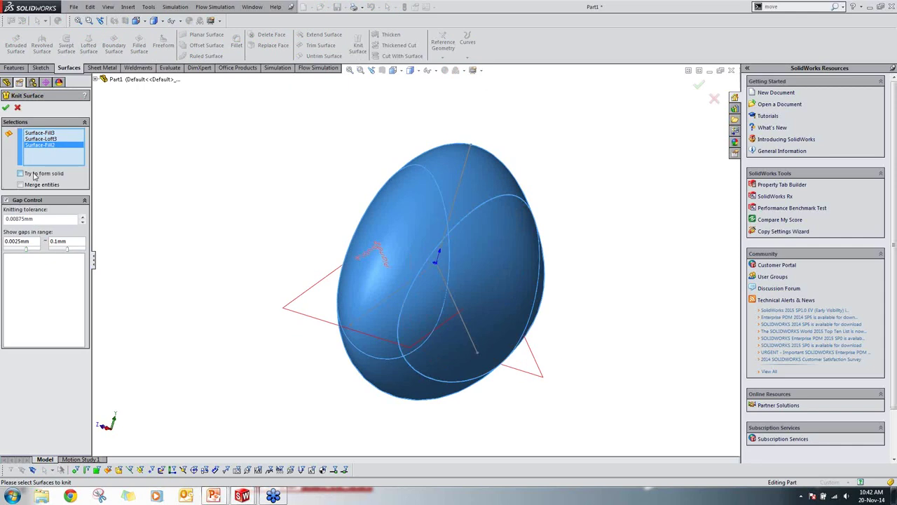
{"action": "left_click", "coordinate": [5, 107]}
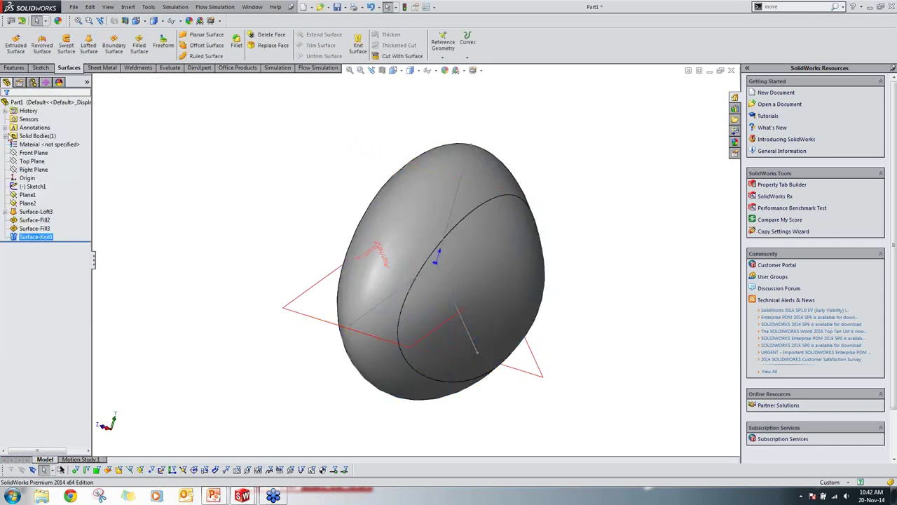
{"action": "left_click", "coordinate": [46, 145]}
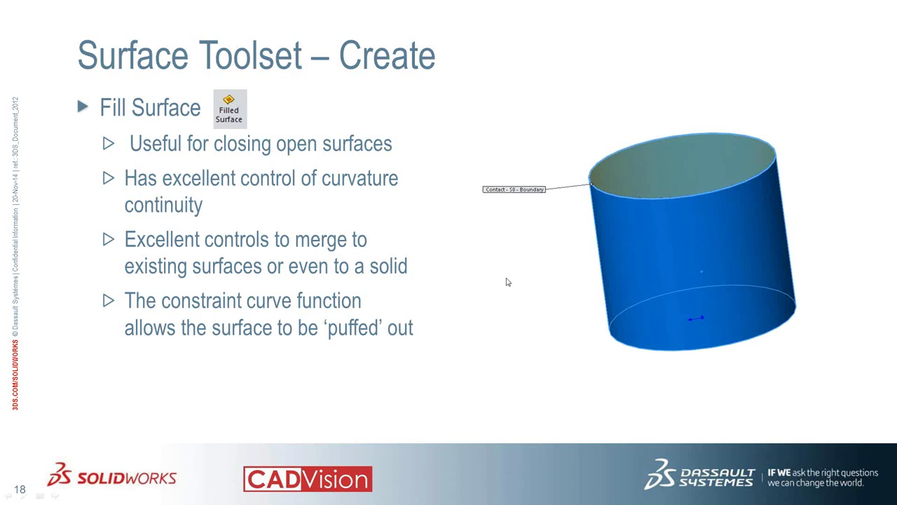
Step: Advance the presentation to the Fillet slide and return to the knitted part in SolidWorks
{"action": "left_click", "coordinate": [513, 344]}
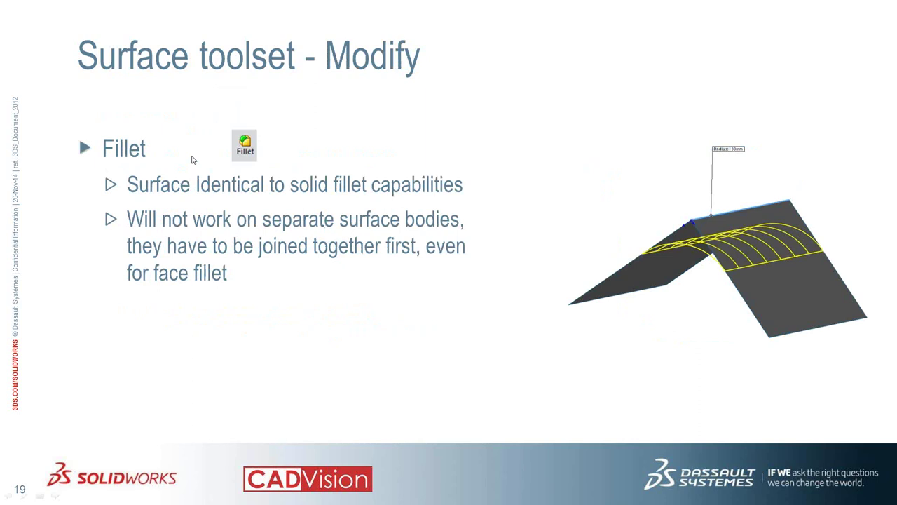
{"action": "key", "text": "alt+Tab"}
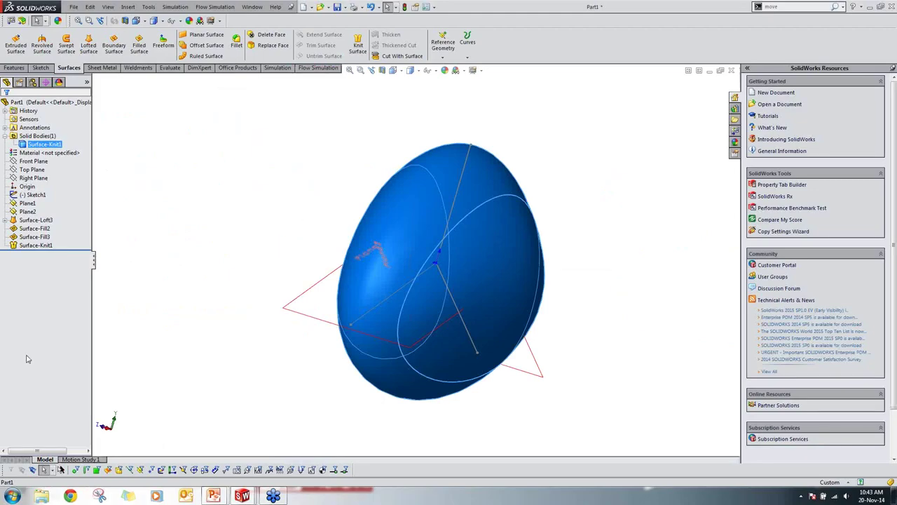
{"action": "left_click", "coordinate": [39, 237]}
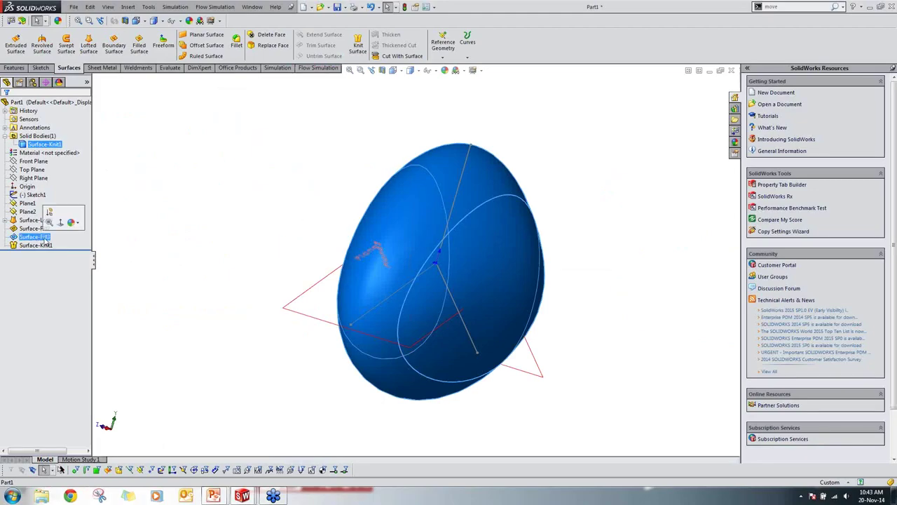
{"action": "left_click", "coordinate": [143, 217]}
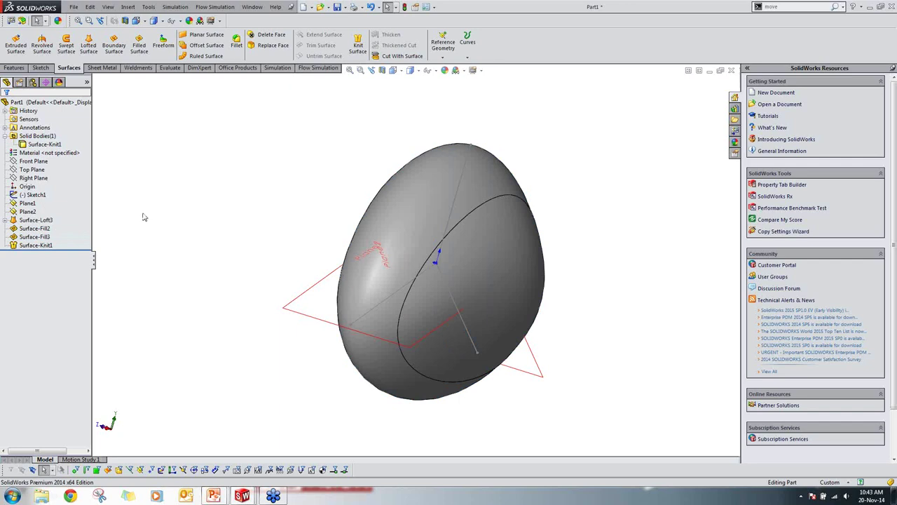
Step: Create a new part and sketch a connected vertical and horizontal line forming an L at the origin on the Front Plane
{"action": "key", "text": "ctrl+n"}
{"action": "key", "text": "Return"}
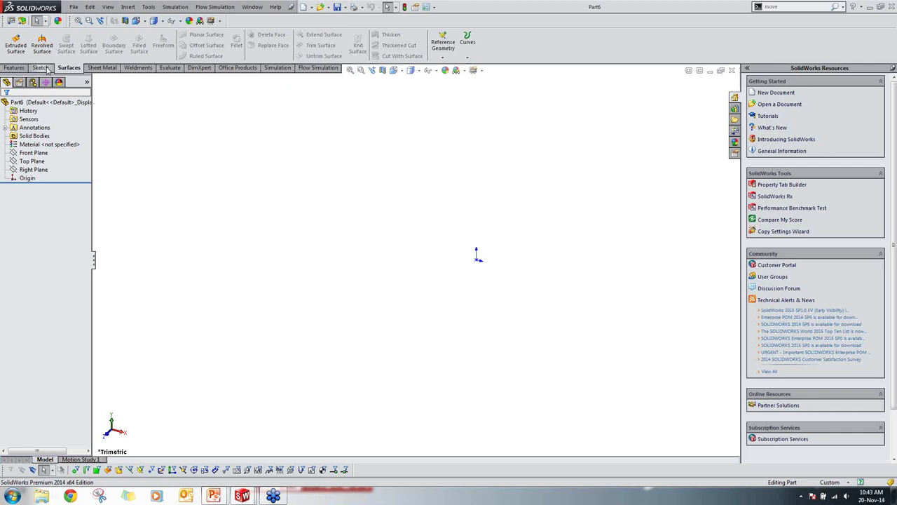
{"action": "right_click", "coordinate": [34, 153]}
{"action": "left_click", "coordinate": [43, 142]}
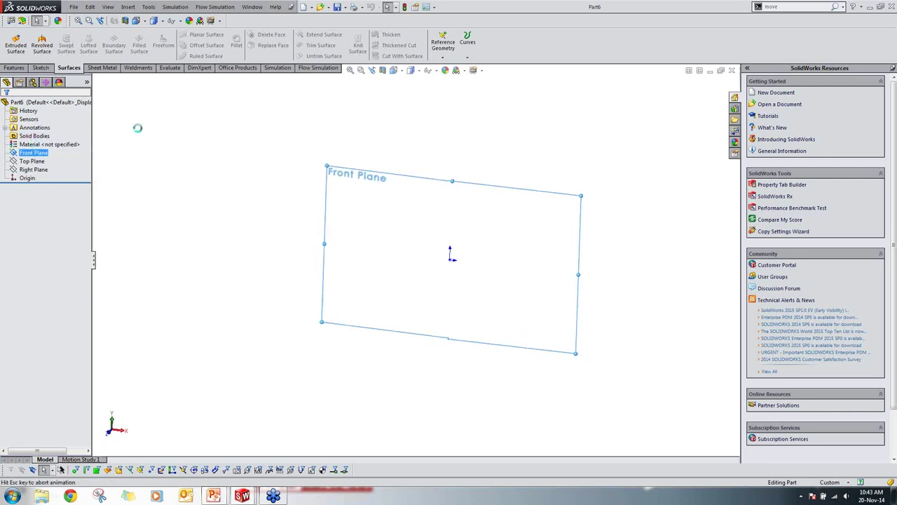
{"action": "right_click_drag", "start_coordinate": [294, 200], "coordinate": [322, 188]}
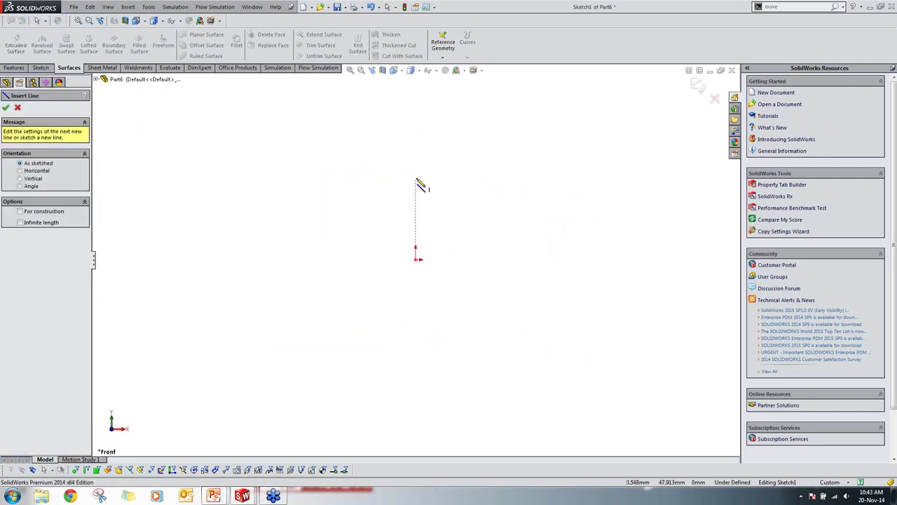
{"action": "left_click", "coordinate": [416, 180]}
{"action": "left_click", "coordinate": [415, 259]}
{"action": "left_click", "coordinate": [480, 260]}
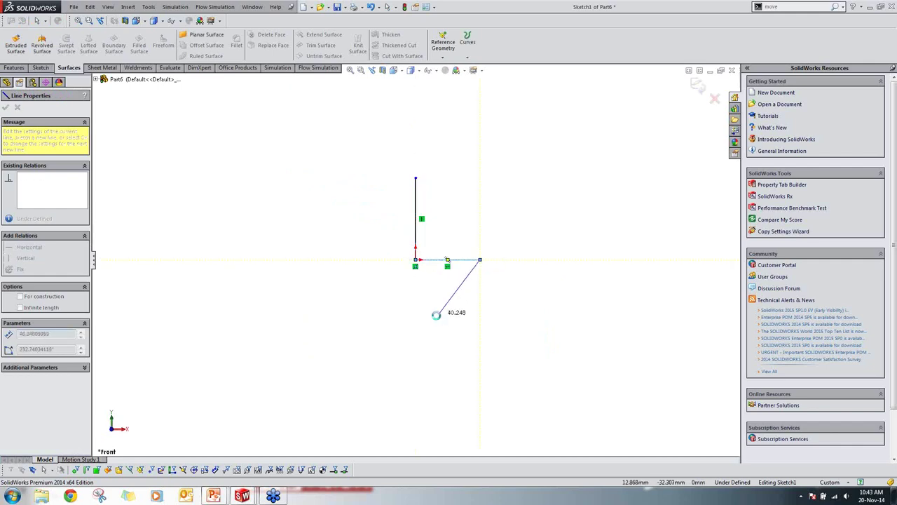
Step: Dimension both the vertical and horizontal lines of the L-shaped sketch to 50 mm
{"action": "right_click_drag", "start_coordinate": [446, 319], "coordinate": [424, 310]}
{"action": "left_click", "coordinate": [417, 220]}
{"action": "left_click", "coordinate": [349, 215]}
{"action": "type", "text": "50"}
{"action": "key", "text": "Return"}
{"action": "left_click", "coordinate": [461, 261]}
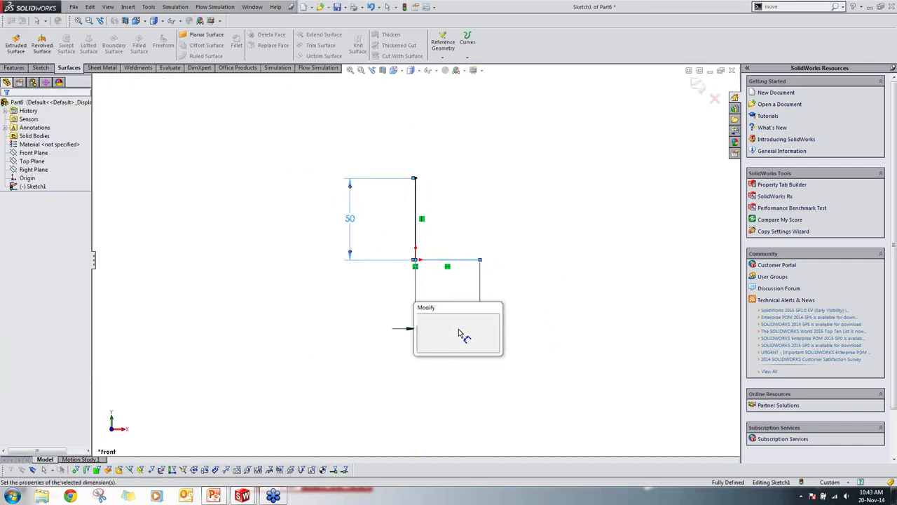
{"action": "left_click", "coordinate": [459, 329]}
{"action": "type", "text": "50"}
{"action": "key", "text": "Return"}
{"action": "key", "text": "Escape"}
Step: Extrude the L-shaped sketch as a surface with a blind depth of 65 mm
{"action": "left_click", "coordinate": [16, 47]}
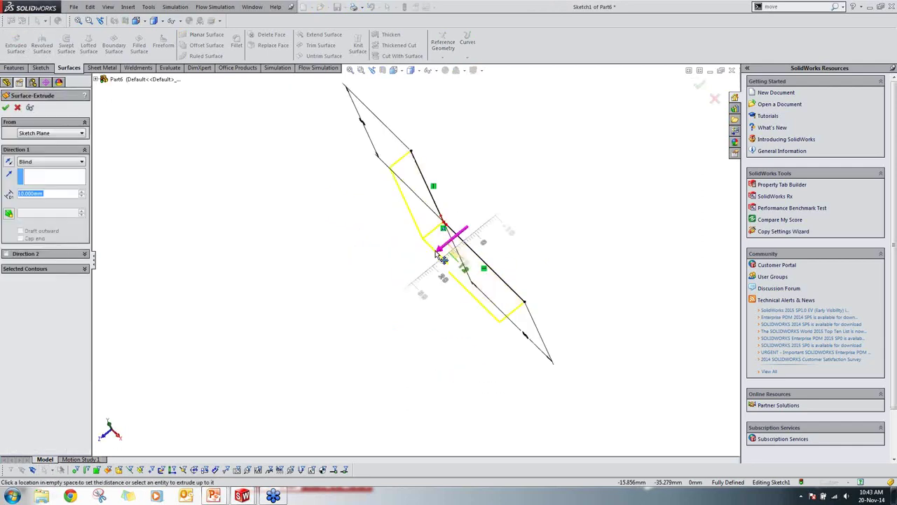
{"action": "type", "text": "50"}
{"action": "key", "text": "Return"}
{"action": "middle_click_drag", "start_coordinate": [372, 247], "coordinate": [289, 96]}
Step: Fillet the inner corner edge of the L-shaped surface with a constant radius of 15 mm
{"action": "left_click", "coordinate": [237, 42]}
{"action": "middle_click_drag", "start_coordinate": [278, 187], "coordinate": [308, 236]}
{"action": "left_click", "coordinate": [432, 204]}
{"action": "middle_click_drag", "start_coordinate": [410, 284], "coordinate": [337, 236]}
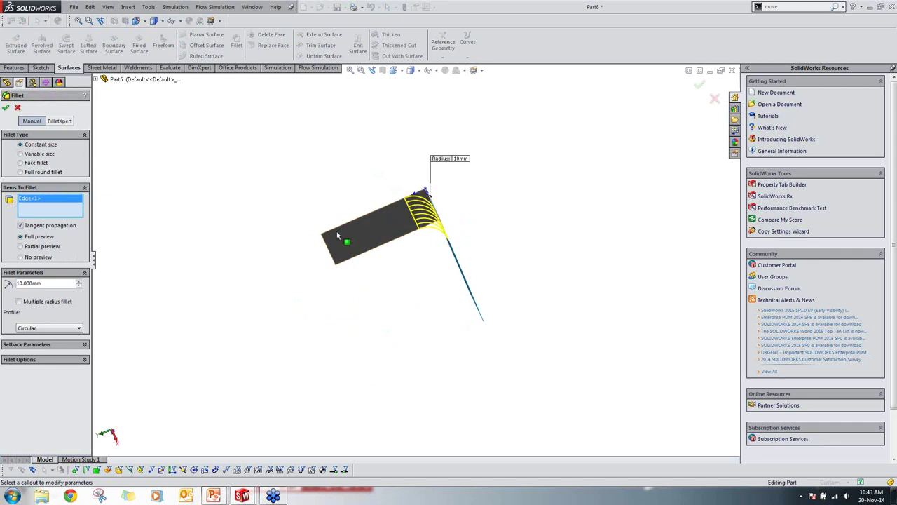
{"action": "type", "text": "20"}
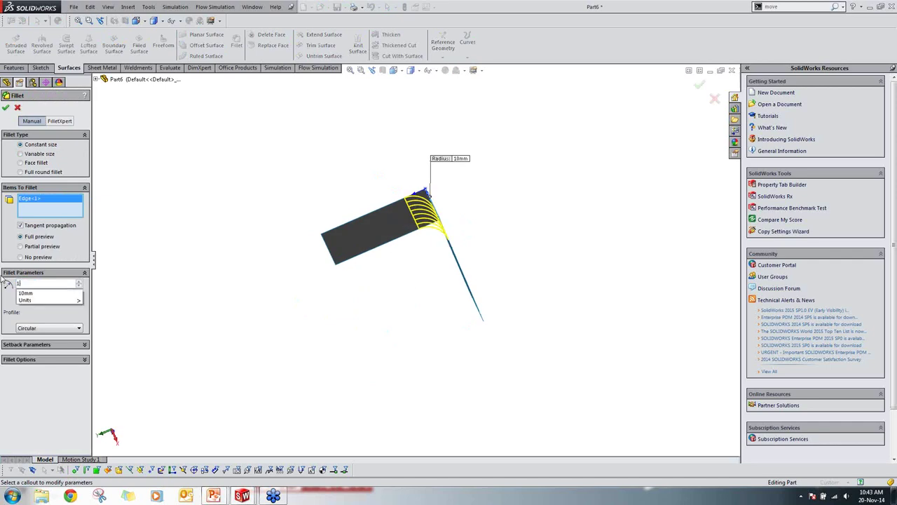
{"action": "key", "text": "Return"}
{"action": "middle_click_drag", "start_coordinate": [207, 255], "coordinate": [423, 211]}
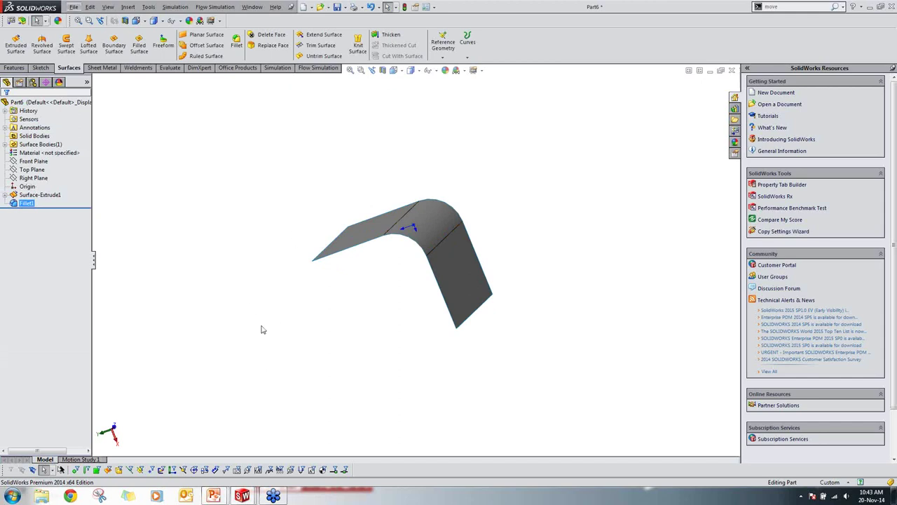
Step: Review the Fillet slide in the presentation, return to SolidWorks and examine the filleted part's entry under Surface Bodies
{"action": "left_click", "coordinate": [217, 496]}
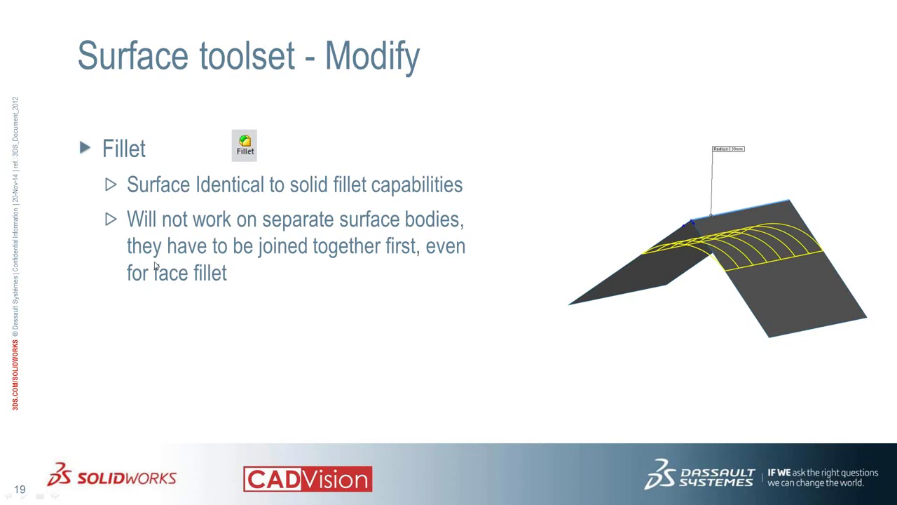
{"action": "key", "text": "alt+Tab"}
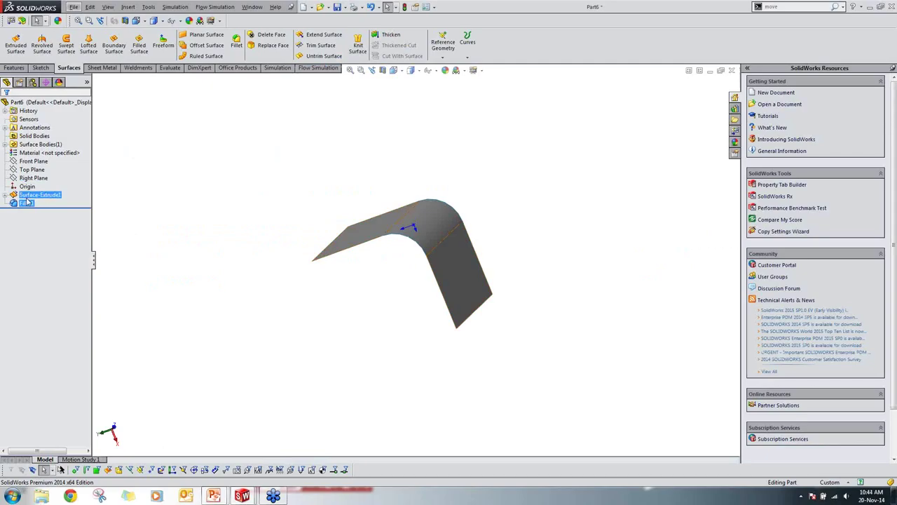
{"action": "left_click", "coordinate": [30, 145]}
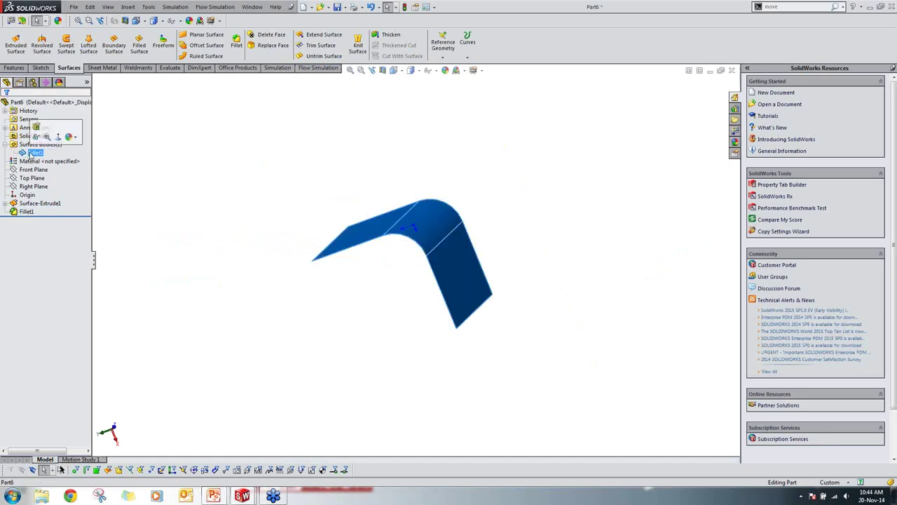
{"action": "left_click", "coordinate": [32, 152]}
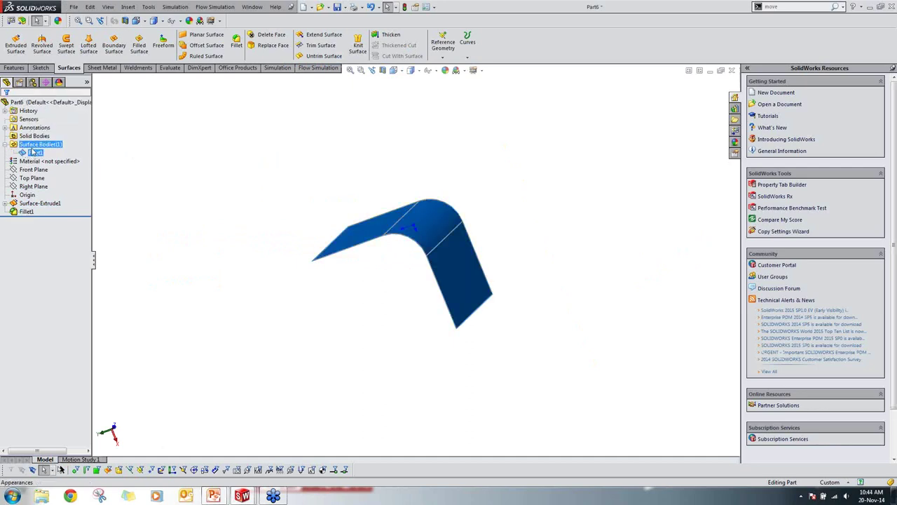
{"action": "middle_click_drag", "start_coordinate": [316, 204], "coordinate": [333, 222]}
{"action": "left_click", "coordinate": [333, 222]}
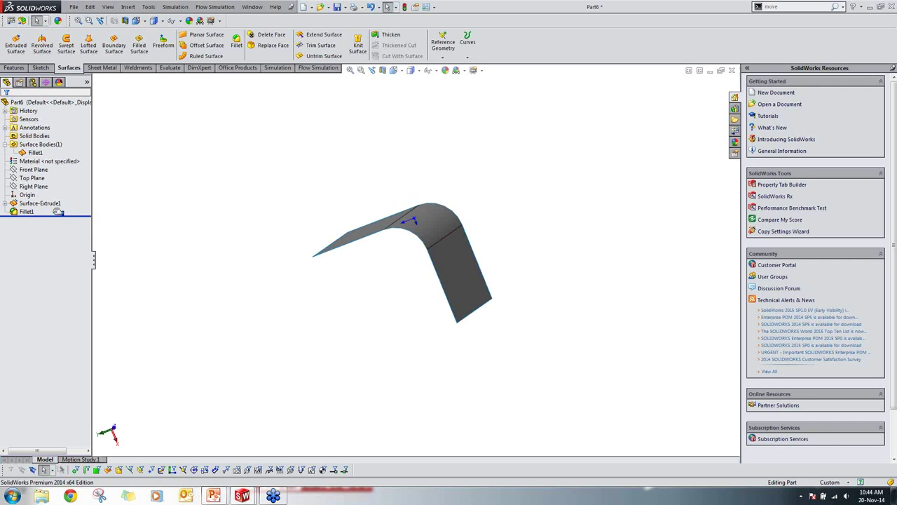
Step: Roll the part back to before the surface extrude and sketch a vertical line up from the origin on the Front Plane
{"action": "left_click_drag", "start_coordinate": [57, 212], "coordinate": [56, 182]}
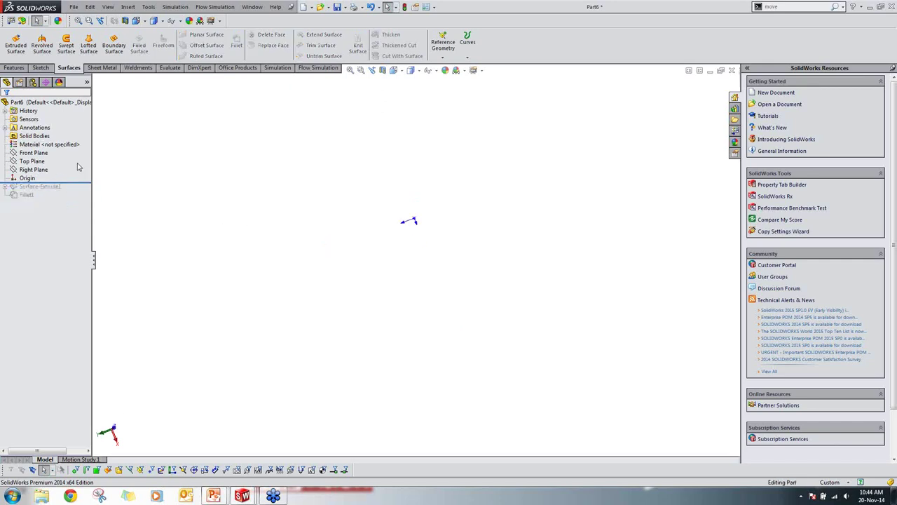
{"action": "left_click", "coordinate": [33, 153]}
{"action": "left_click", "coordinate": [41, 140]}
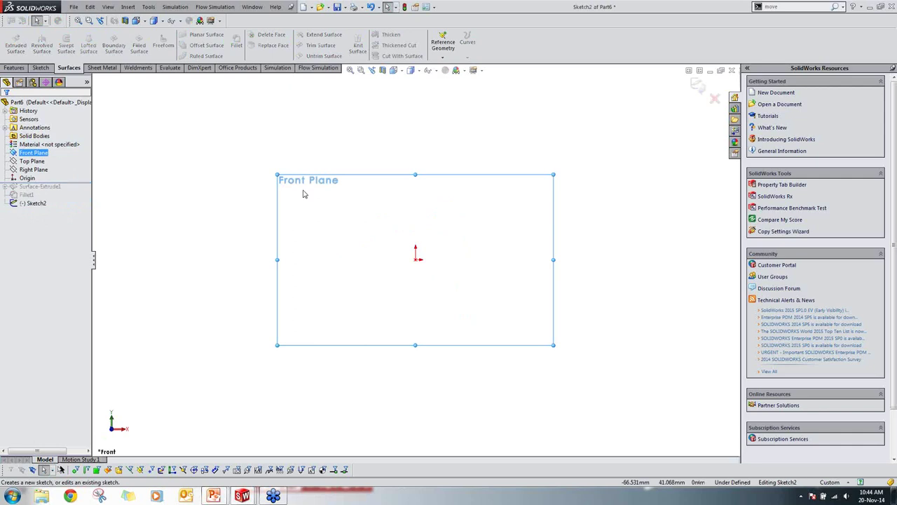
{"action": "key", "text": "l"}
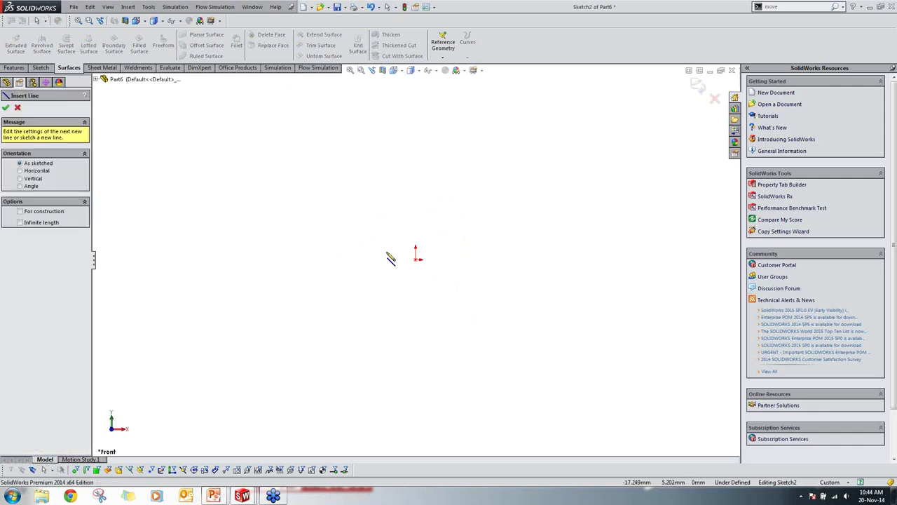
{"action": "left_click", "coordinate": [415, 260]}
{"action": "left_click", "coordinate": [415, 138]}
Step: Dimension the vertical line to 50 mm and extrude it as a surface with a blind depth of 65 mm
{"action": "key", "text": "t"}
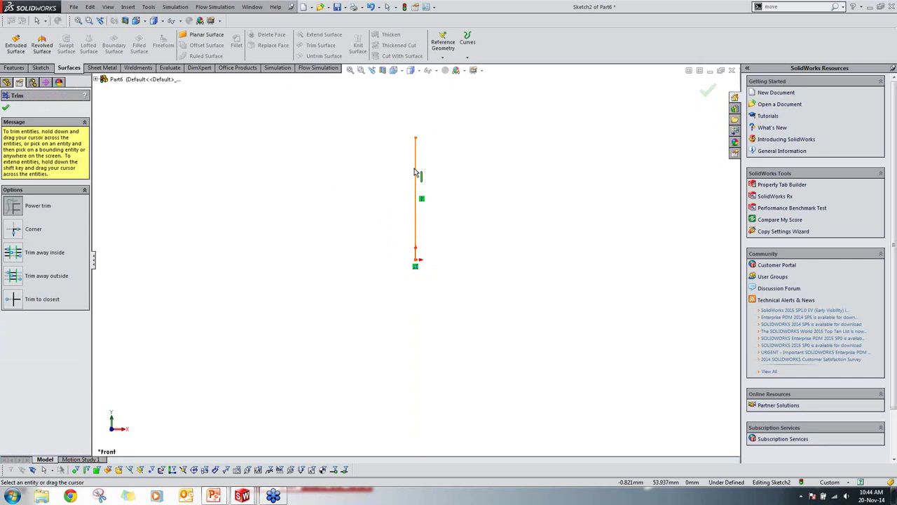
{"action": "key", "text": "d"}
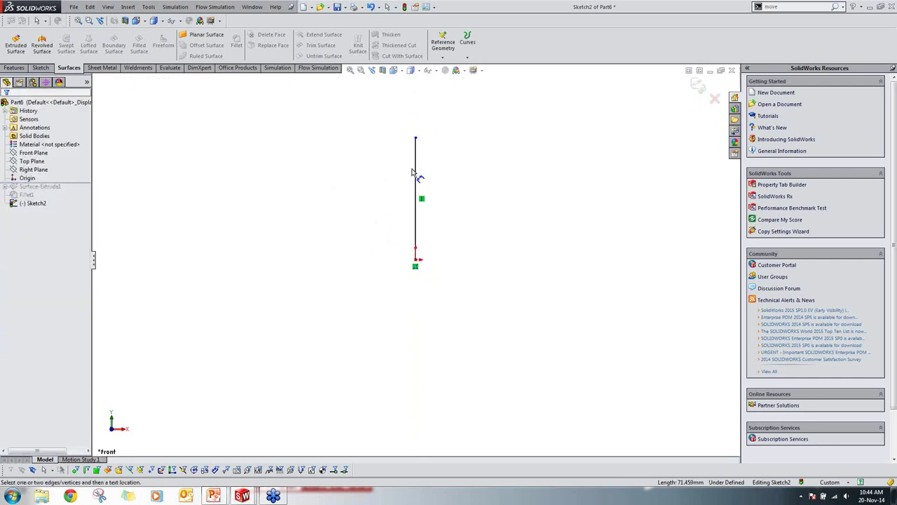
{"action": "left_click", "coordinate": [413, 172]}
{"action": "left_click", "coordinate": [359, 179]}
{"action": "type", "text": "50"}
{"action": "key", "text": "Return"}
{"action": "left_click", "coordinate": [210, 168]}
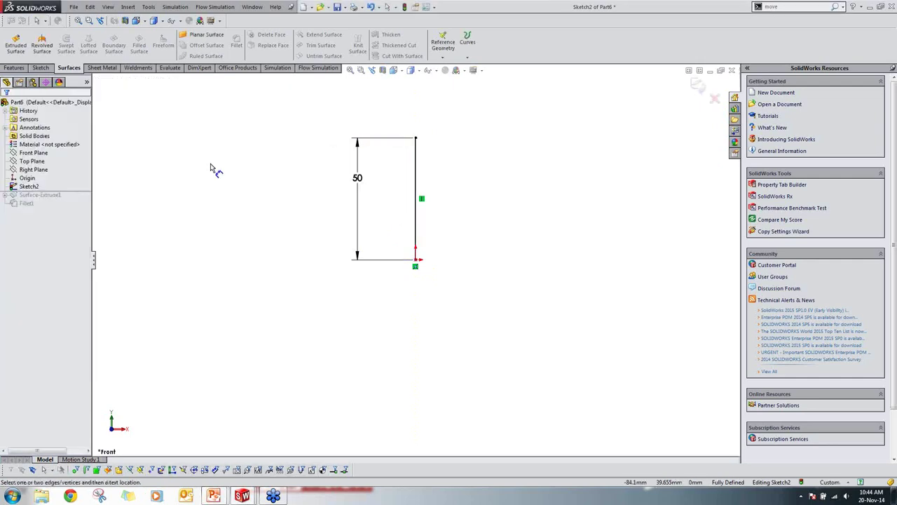
{"action": "left_click", "coordinate": [15, 43]}
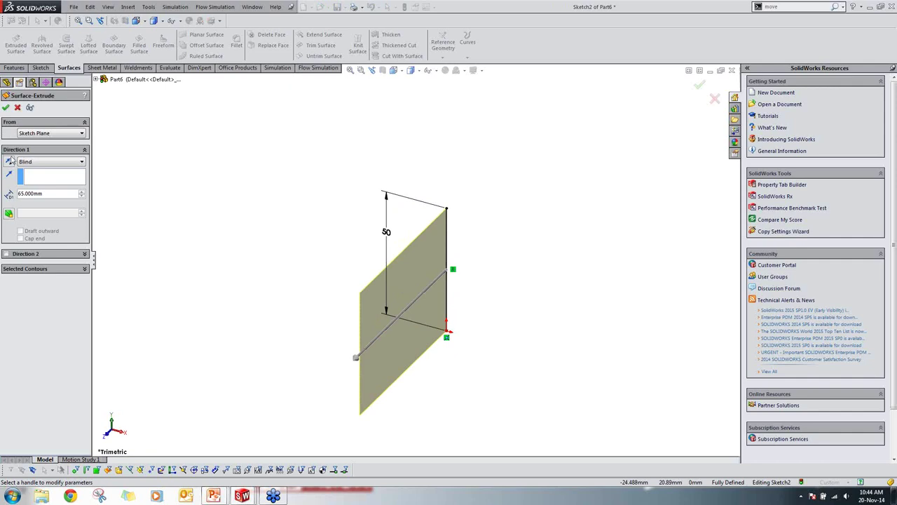
{"action": "left_click", "coordinate": [6, 108]}
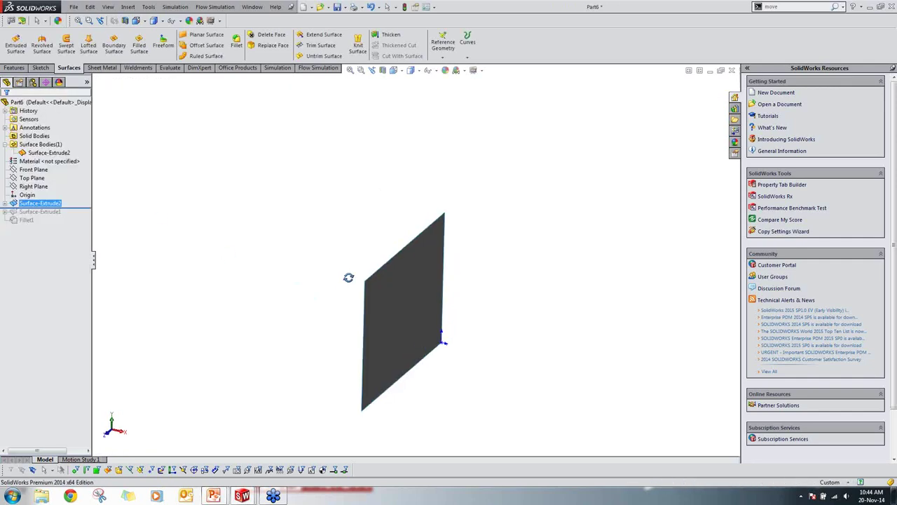
Step: Sketch a horizontal line from the origin on the Front Plane in a separate sketch and dimension it to 50 mm
{"action": "left_click", "coordinate": [33, 169]}
{"action": "left_click", "coordinate": [39, 160]}
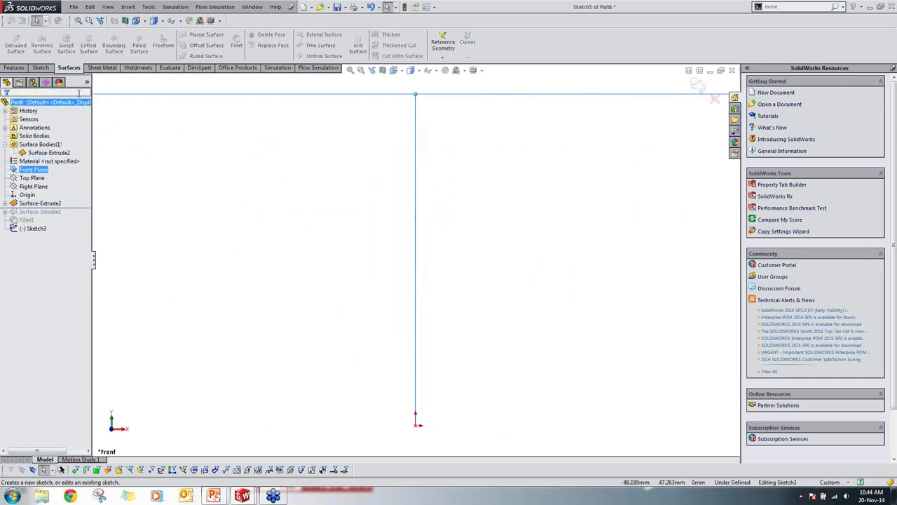
{"action": "right_click_drag", "start_coordinate": [321, 321], "coordinate": [278, 318]}
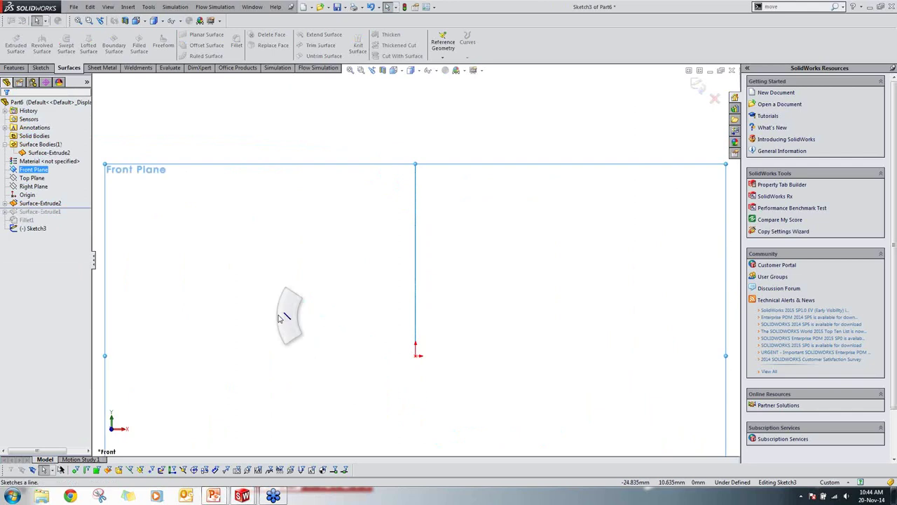
{"action": "left_click", "coordinate": [416, 356]}
{"action": "left_click", "coordinate": [544, 356]}
{"action": "right_click_drag", "start_coordinate": [488, 384], "coordinate": [483, 364]}
{"action": "left_click", "coordinate": [480, 356]}
{"action": "left_click", "coordinate": [467, 394]}
{"action": "type", "text": "50"}
{"action": "key", "text": "Return"}
{"action": "key", "text": "Escape"}
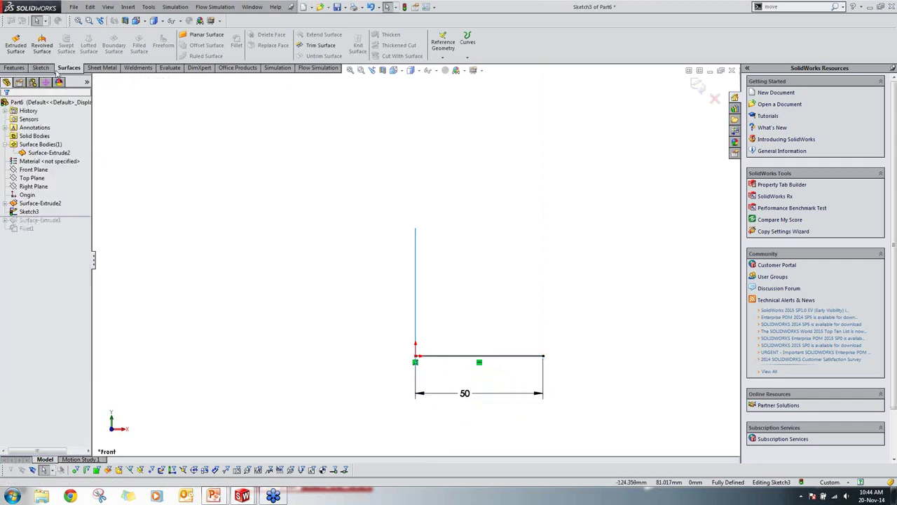
Step: Extrude the horizontal line into a second, separate surface body
{"action": "left_click", "coordinate": [15, 44]}
{"action": "key", "text": "Return"}
{"action": "middle_click_drag", "start_coordinate": [311, 344], "coordinate": [341, 287]}
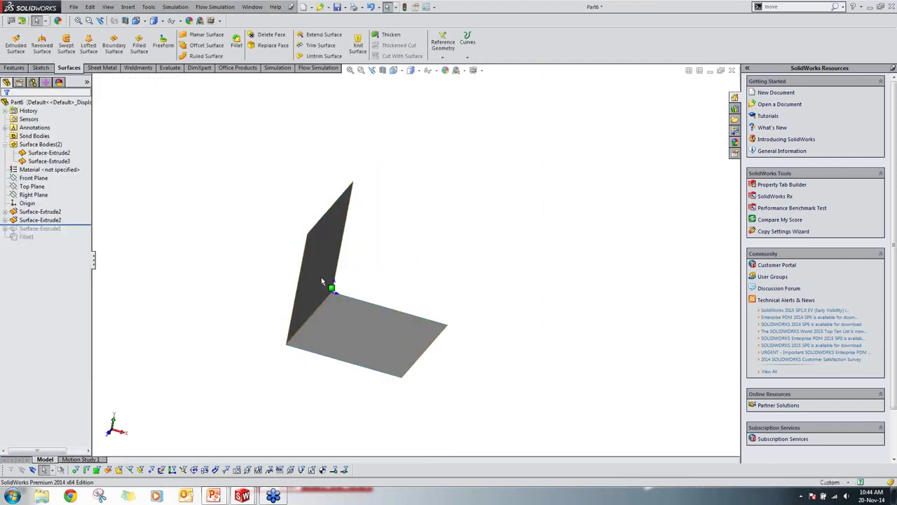
{"action": "middle_click_drag", "start_coordinate": [327, 320], "coordinate": [283, 325]}
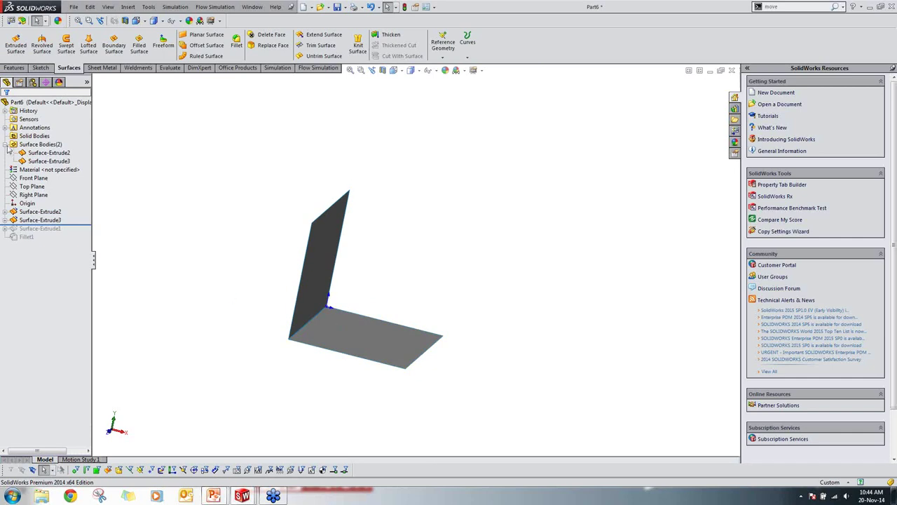
Step: Hide the horizontal surface body and show it again to check that the two surfaces are separate bodies
{"action": "left_click", "coordinate": [47, 161]}
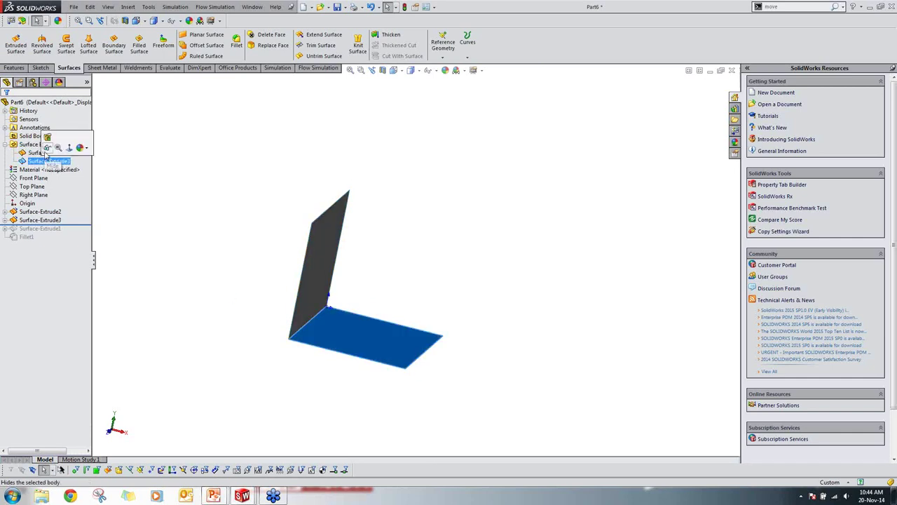
{"action": "left_click", "coordinate": [46, 148]}
{"action": "left_click", "coordinate": [46, 160]}
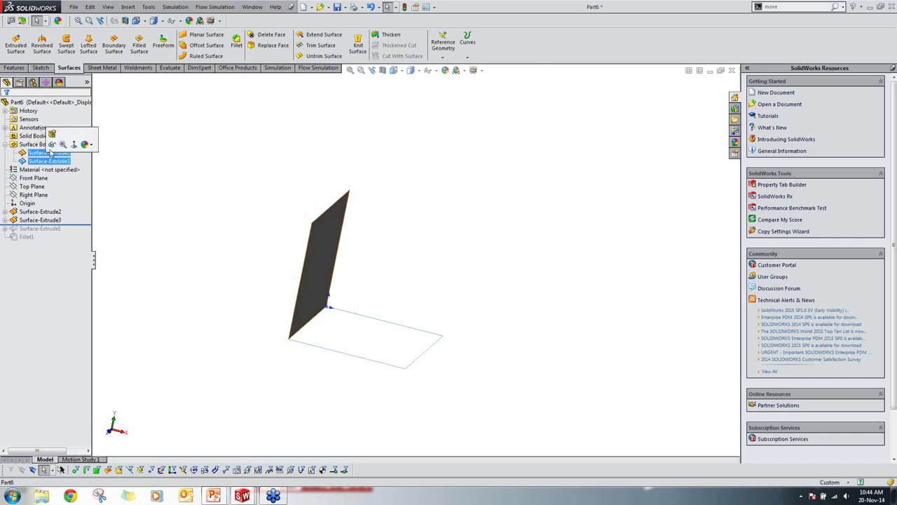
{"action": "left_click", "coordinate": [46, 148]}
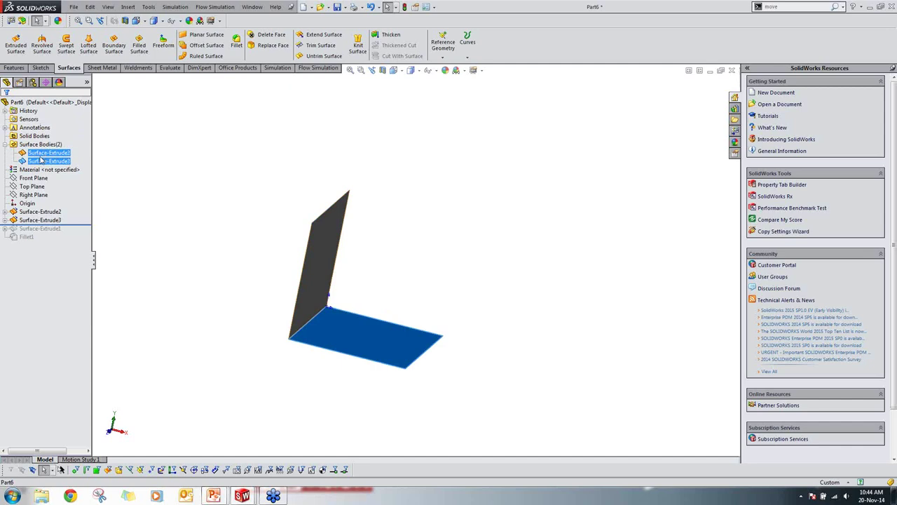
{"action": "left_click", "coordinate": [206, 185]}
Step: Try to fillet the shared edge between the two separate surface bodies
{"action": "middle_click_drag", "start_coordinate": [206, 185], "coordinate": [267, 75]}
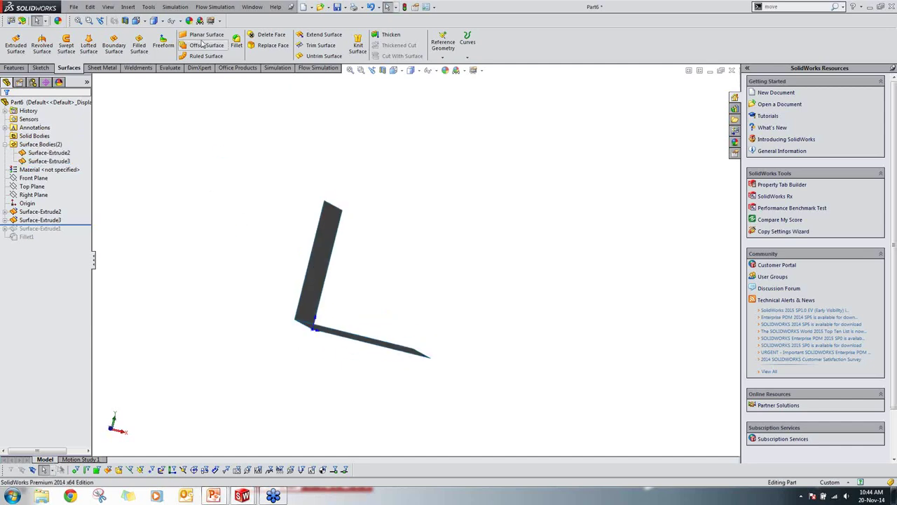
{"action": "left_click", "coordinate": [236, 43]}
{"action": "middle_click_drag", "start_coordinate": [311, 270], "coordinate": [472, 302]}
{"action": "middle_click_drag", "start_coordinate": [463, 372], "coordinate": [460, 291]}
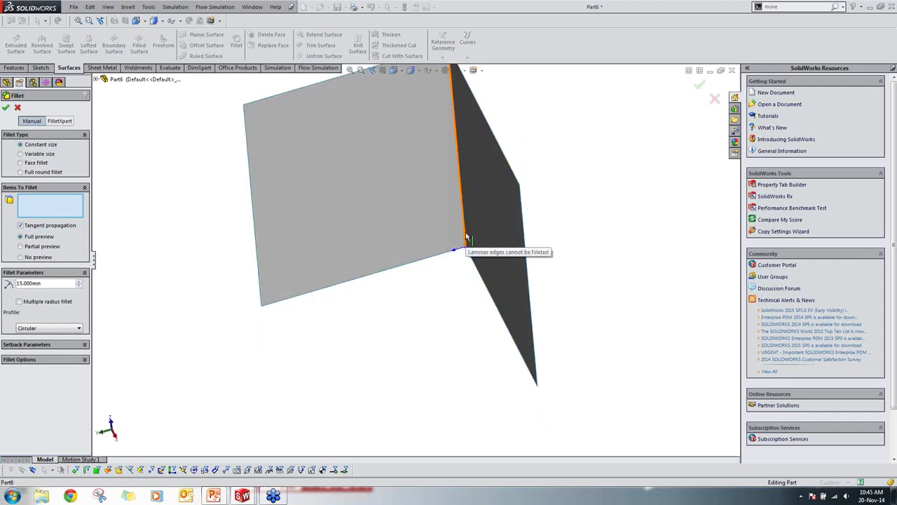
{"action": "scroll", "coordinate": [306, 254], "scroll_direction": "up", "scroll_amount": 2}
{"action": "key", "text": "Escape"}
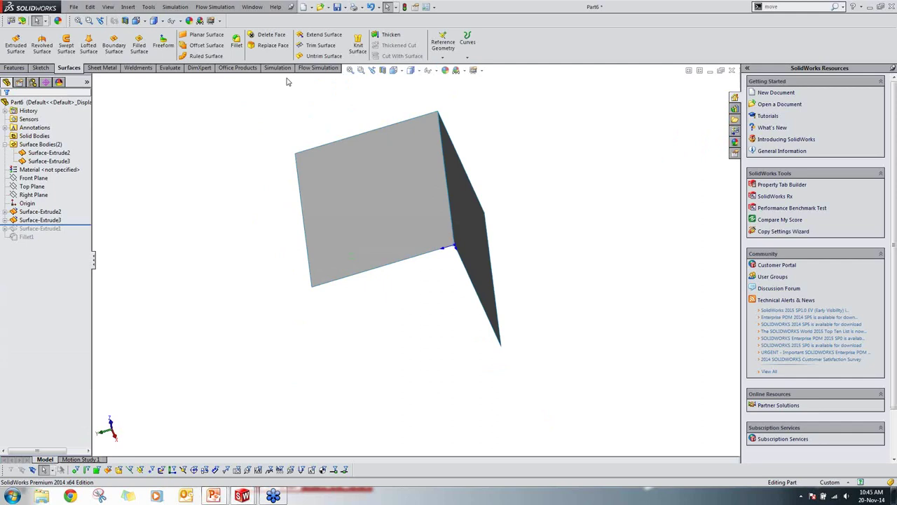
Step: Knit the vertical and horizontal extruded surfaces into one surface body
{"action": "left_click", "coordinate": [357, 45]}
{"action": "left_click", "coordinate": [414, 177]}
{"action": "left_click", "coordinate": [474, 213]}
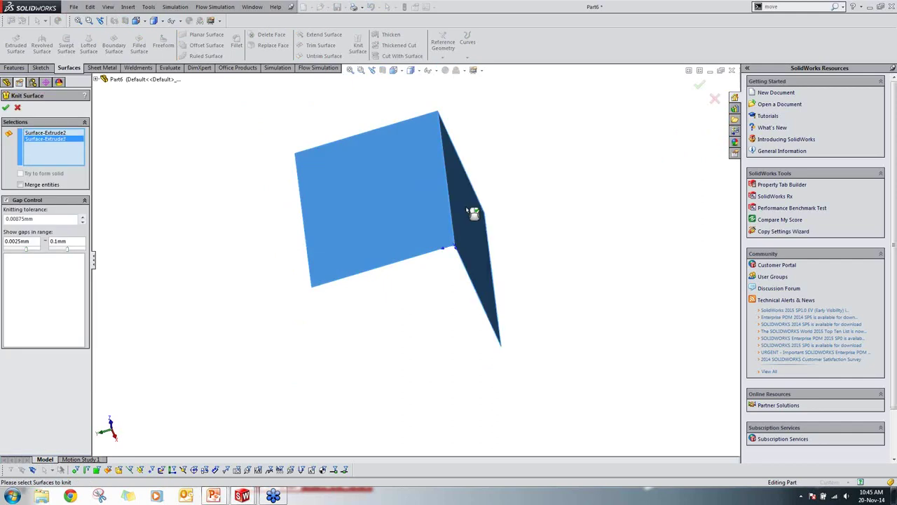
{"action": "left_click", "coordinate": [6, 107]}
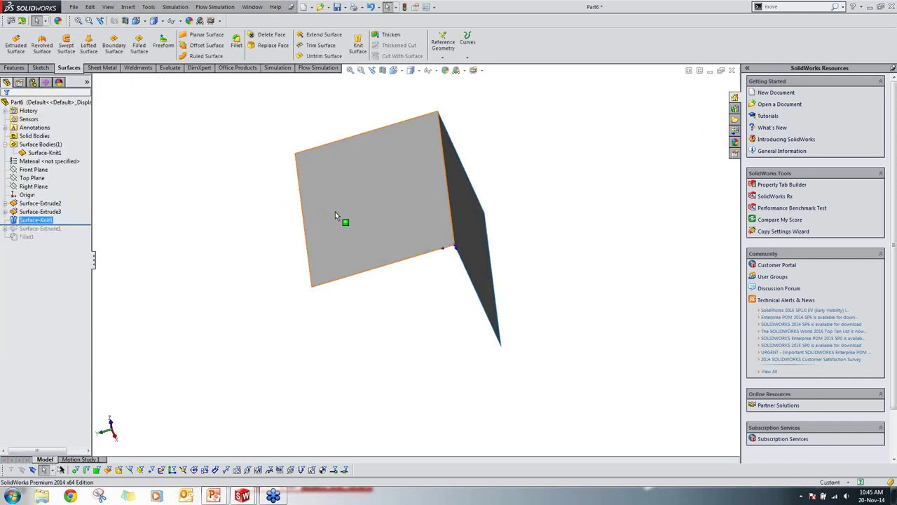
Step: Apply a constant-size fillet to the shared edge of the knitted surface body
{"action": "left_click", "coordinate": [43, 153]}
{"action": "scroll", "coordinate": [438, 175], "scroll_direction": "down", "scroll_amount": 2}
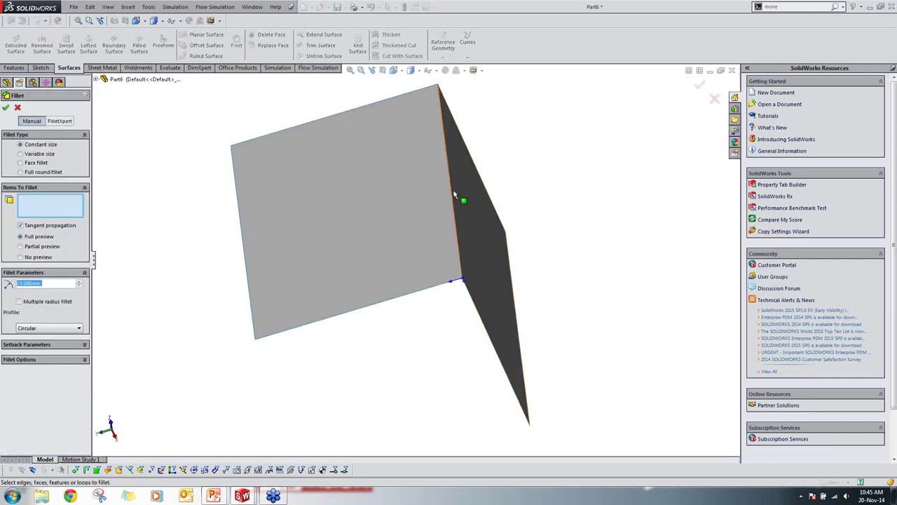
{"action": "left_click", "coordinate": [454, 195]}
{"action": "middle_click_drag", "start_coordinate": [454, 196], "coordinate": [414, 214]}
{"action": "key", "text": "Return"}
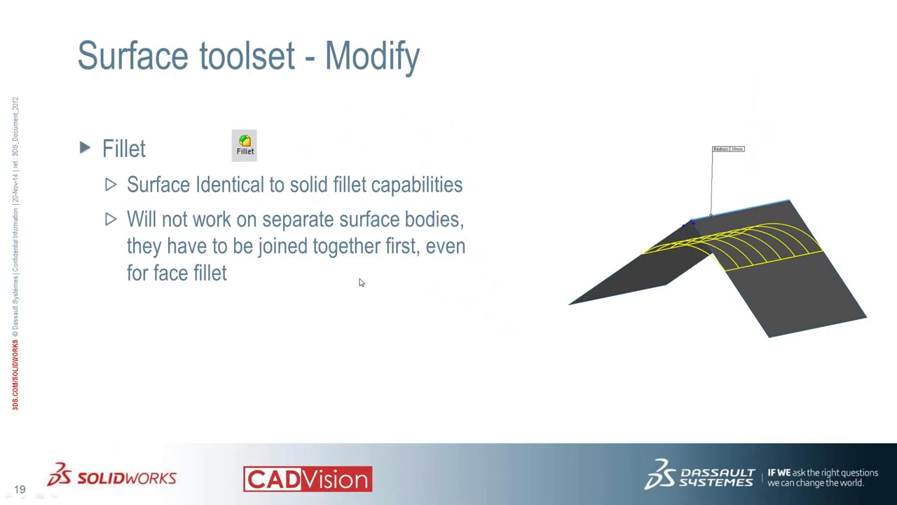
Step: Advance the presentation to the Extend Surface slide, and switch to the open Part5 document in SolidWorks
{"action": "left_click", "coordinate": [361, 282]}
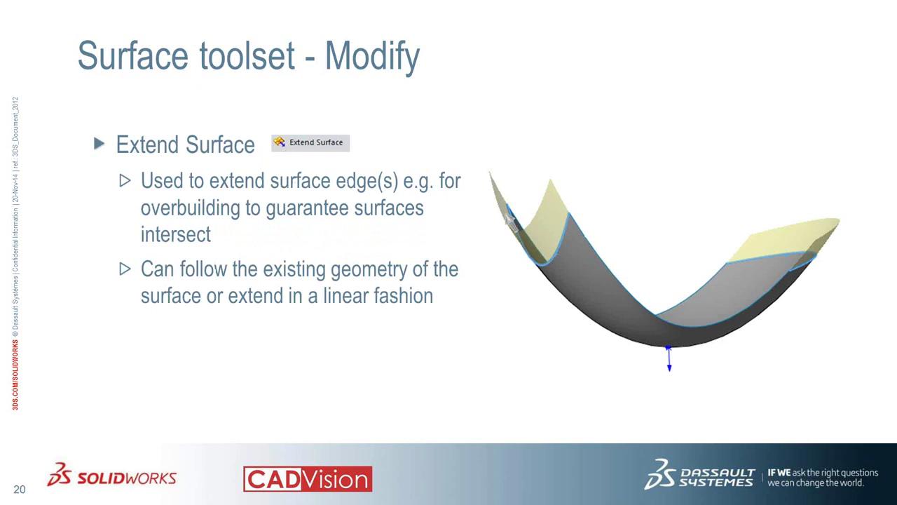
{"action": "key", "text": "alt+Tab"}
{"action": "key", "text": "ctrl+Tab"}
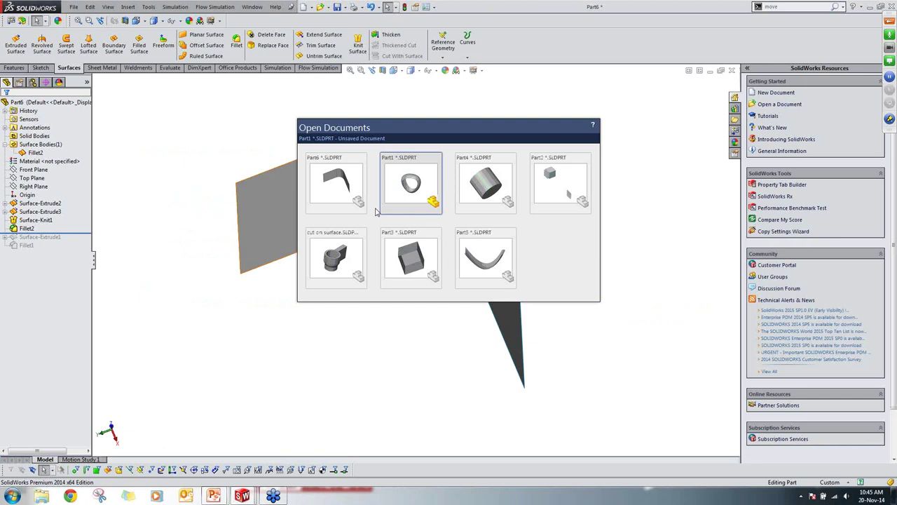
{"action": "key", "text": "ctrl+Tab"}
{"action": "key", "text": "ctrl+Tab"}
{"action": "key", "text": "ctrl+Tab"}
{"action": "key", "text": "ctrl+Tab"}
{"action": "key", "text": "ctrl+Tab"}
{"action": "left_click_drag", "start_coordinate": [463, 354], "coordinate": [350, 224]}
{"action": "key", "text": "Escape"}
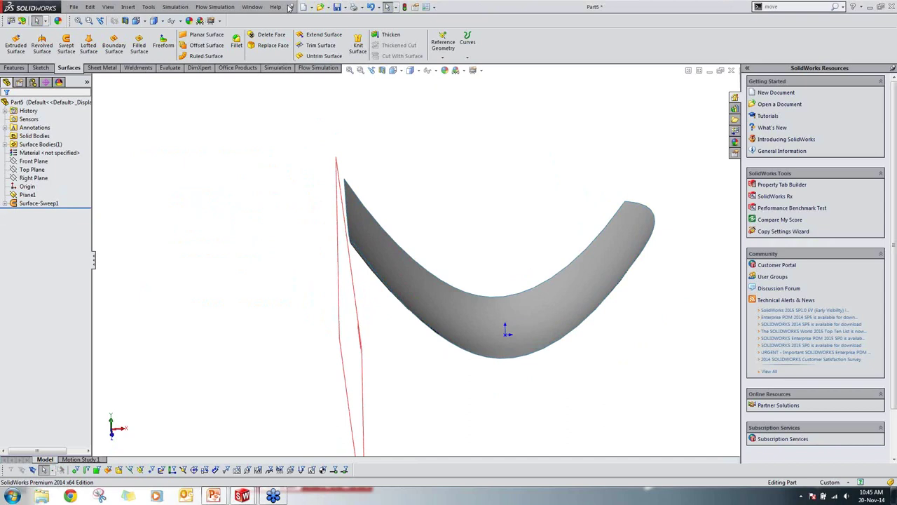
Step: Set up an Extend Surface on one end edge of the curved swept surface with a distance of 37 mm
{"action": "left_click", "coordinate": [319, 36]}
{"action": "scroll", "coordinate": [370, 186], "scroll_direction": "down", "scroll_amount": 5}
{"action": "middle_click_drag", "start_coordinate": [365, 246], "coordinate": [376, 258]}
{"action": "left_click", "coordinate": [377, 260]}
{"action": "scroll", "coordinate": [419, 278], "scroll_direction": "up", "scroll_amount": 3}
{"action": "middle_click_drag", "start_coordinate": [418, 278], "coordinate": [410, 291]}
{"action": "left_click_drag", "start_coordinate": [361, 273], "coordinate": [304, 224]}
{"action": "middle_click_drag", "start_coordinate": [421, 311], "coordinate": [442, 231]}
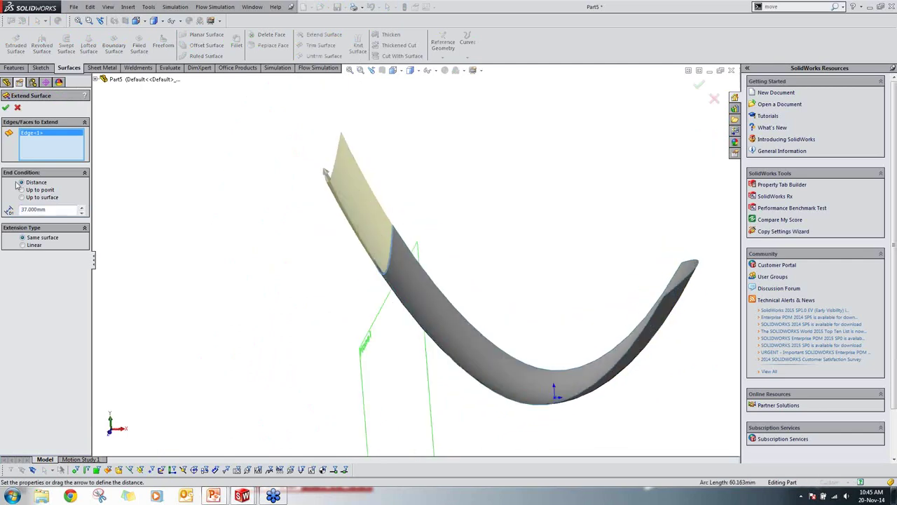
{"action": "middle_click_drag", "start_coordinate": [358, 265], "coordinate": [258, 255]}
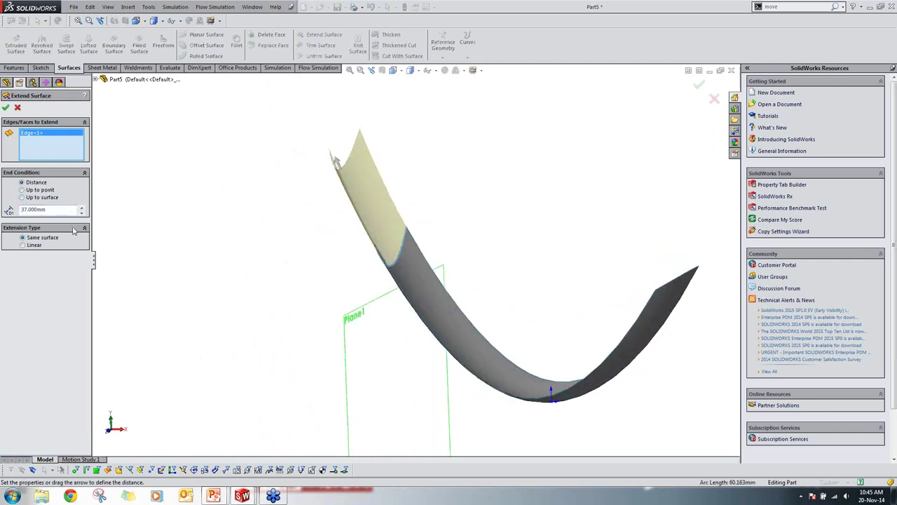
Step: Compare the Linear and Same surface extension types on the end edge, and complete the extension with Same surface
{"action": "left_click", "coordinate": [23, 244]}
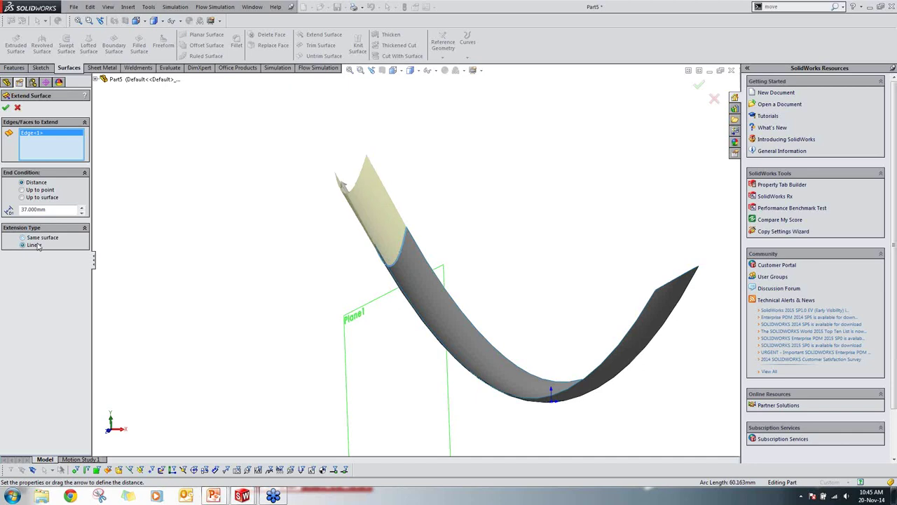
{"action": "left_click", "coordinate": [36, 238]}
{"action": "middle_click_drag", "start_coordinate": [344, 250], "coordinate": [433, 310]}
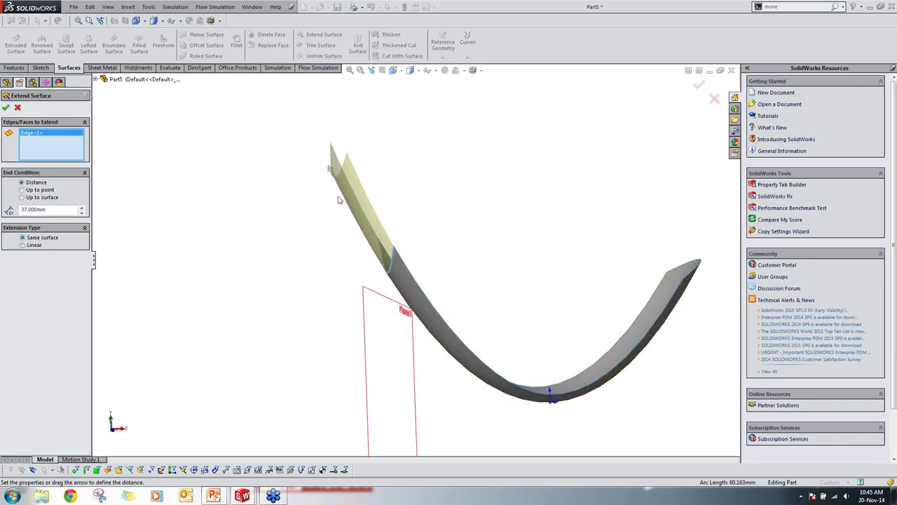
{"action": "left_click", "coordinate": [29, 245]}
{"action": "middle_click_drag", "start_coordinate": [390, 303], "coordinate": [409, 315]}
{"action": "middle_click_drag", "start_coordinate": [294, 243], "coordinate": [327, 198]}
{"action": "left_click", "coordinate": [29, 238]}
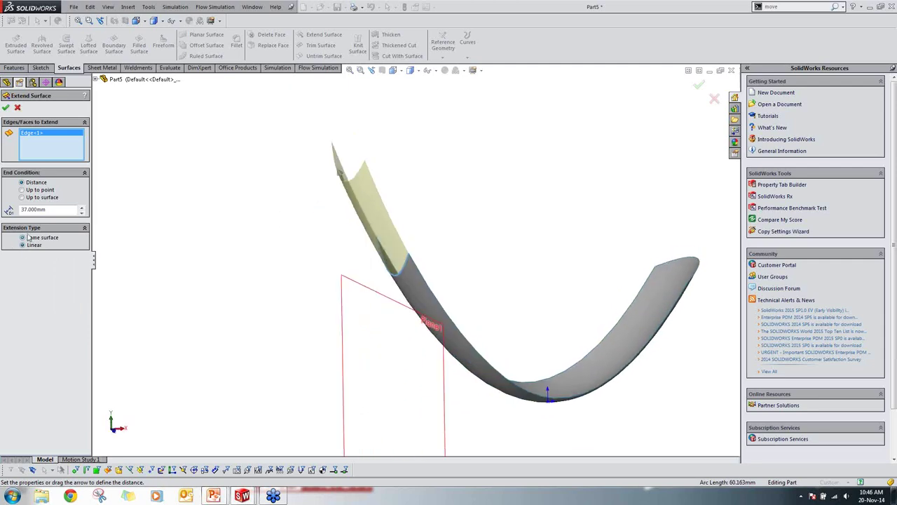
{"action": "left_click", "coordinate": [6, 109]}
{"action": "middle_click_drag", "start_coordinate": [347, 232], "coordinate": [449, 294]}
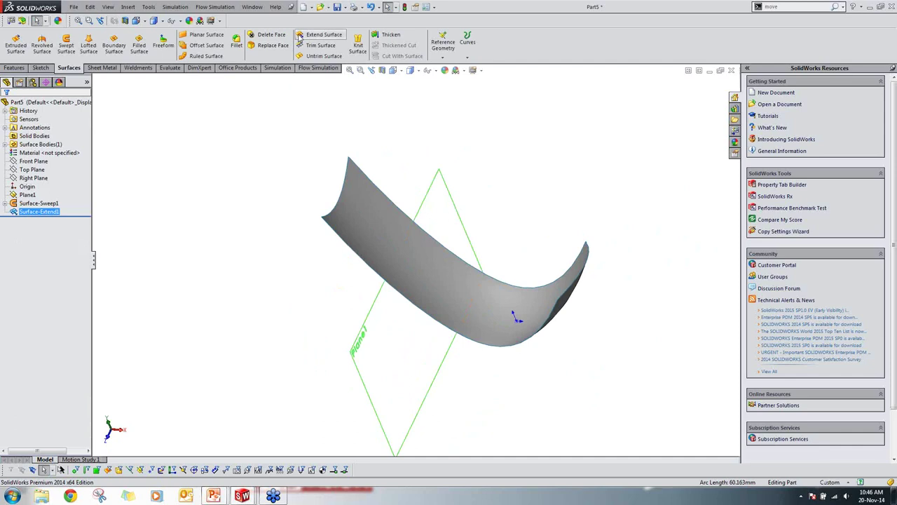
Step: Extend the long curved side edge of the swept surface by 104 mm with the Same surface type
{"action": "left_click", "coordinate": [318, 35]}
{"action": "left_click", "coordinate": [452, 256]}
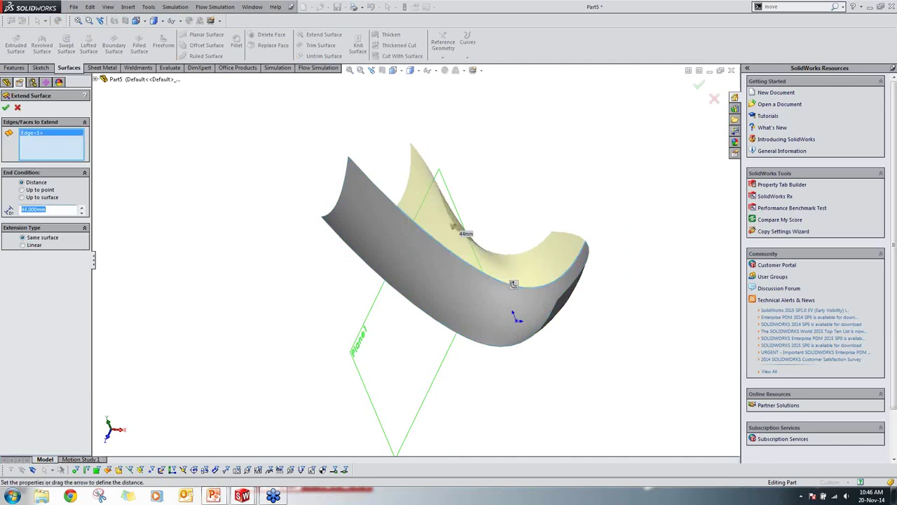
{"action": "left_click_drag", "start_coordinate": [450, 229], "coordinate": [409, 236]}
{"action": "middle_click_drag", "start_coordinate": [409, 235], "coordinate": [483, 288]}
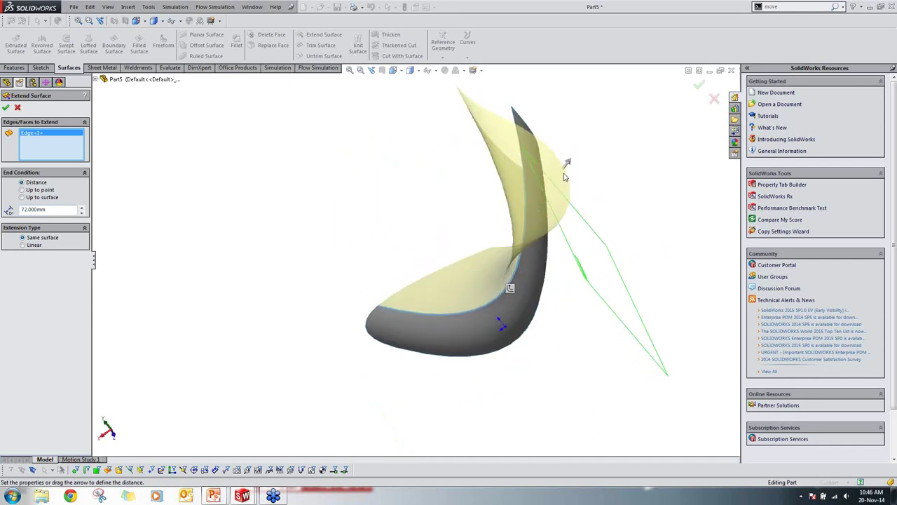
{"action": "left_click_drag", "start_coordinate": [570, 161], "coordinate": [595, 118]}
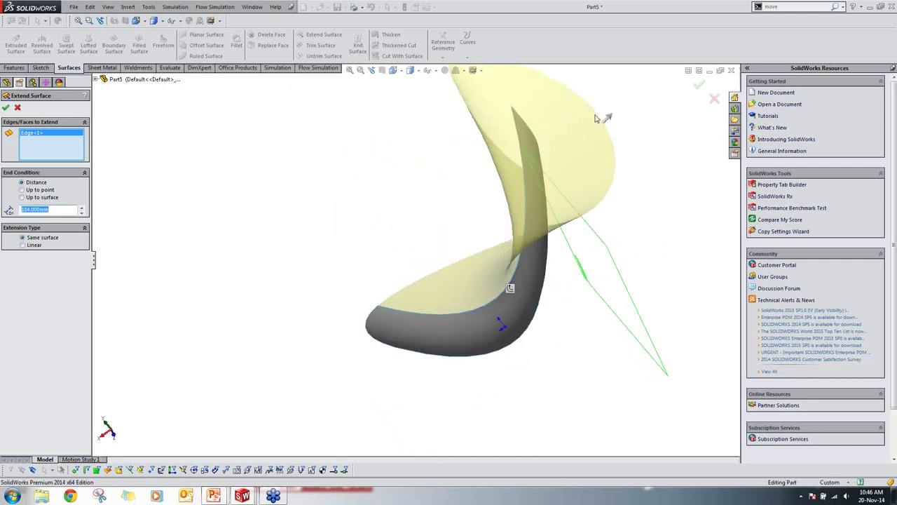
{"action": "left_click", "coordinate": [699, 84]}
{"action": "middle_click_drag", "start_coordinate": [448, 274], "coordinate": [388, 314]}
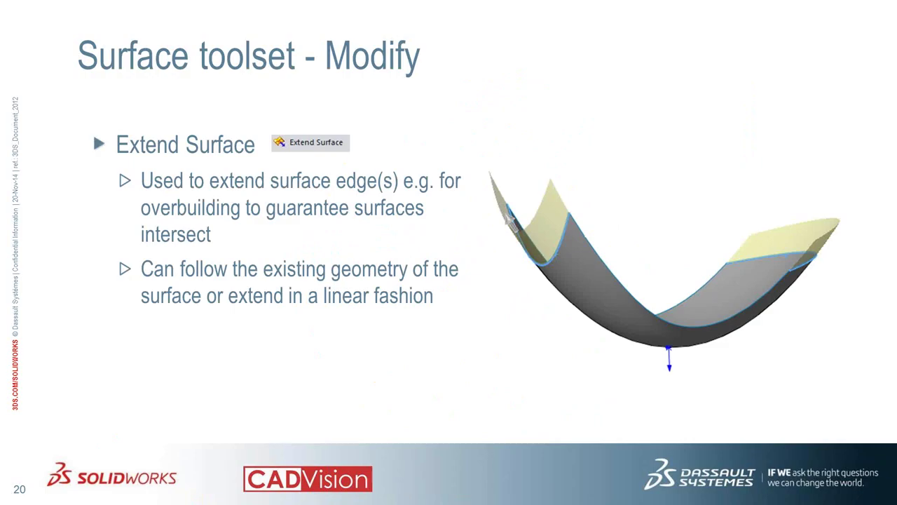
Step: Advance the presentation by one slide, and switch to the open Part4 document in SolidWorks
{"action": "key", "text": "Right"}
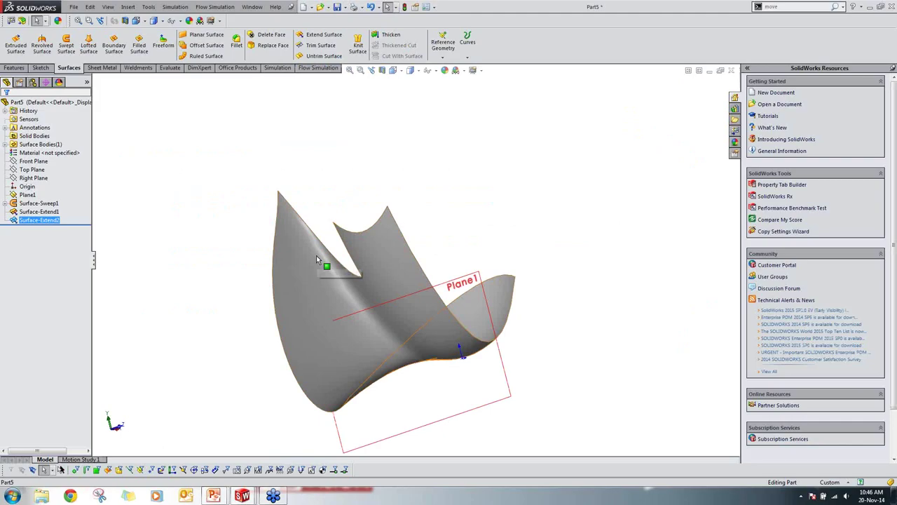
{"action": "key", "text": "ctrl+Tab"}
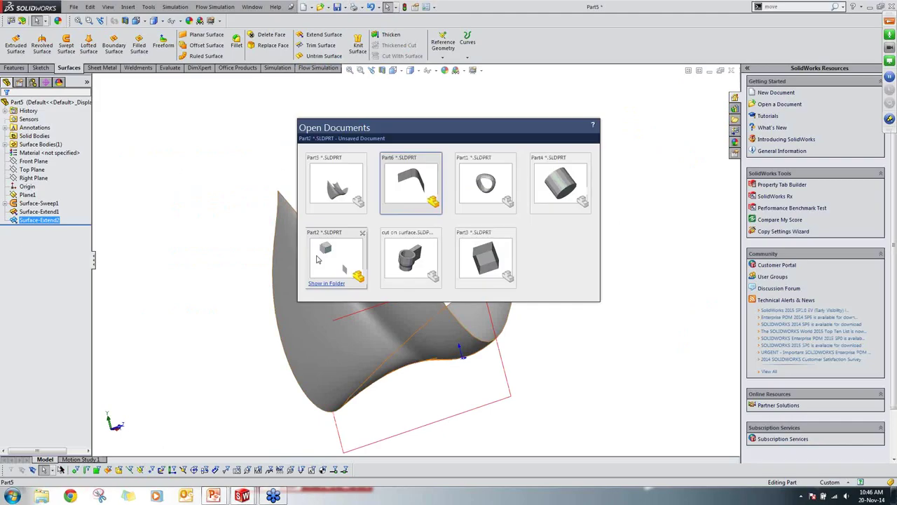
{"action": "key", "text": "ctrl+Tab"}
{"action": "key", "text": "ctrl+Tab"}
{"action": "key", "text": "ctrl+Tab"}
{"action": "key", "text": "ctrl+Tab"}
{"action": "key", "text": "ctrl+Tab"}
{"action": "key", "text": "ctrl+Tab"}
{"action": "key", "text": "ctrl+Tab"}
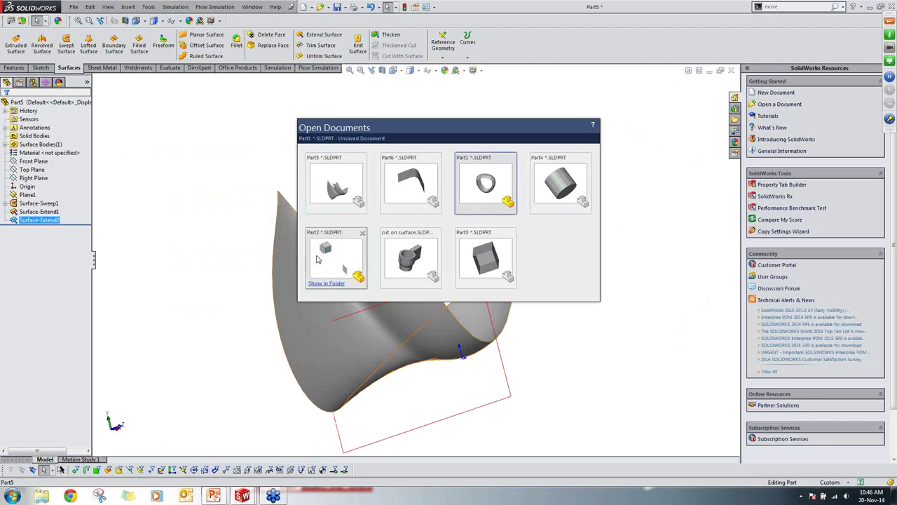
{"action": "key", "text": "ctrl+Tab"}
Step: Suppress the Surface-Fill2 feature to open one end of the cylindrical surface
{"action": "middle_click_drag", "start_coordinate": [317, 282], "coordinate": [396, 343]}
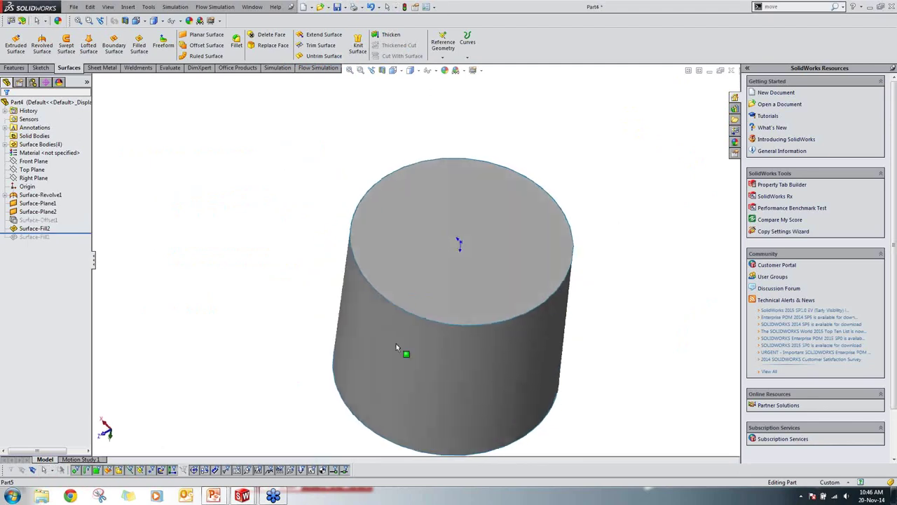
{"action": "left_click", "coordinate": [31, 230]}
{"action": "right_click", "coordinate": [31, 230]}
{"action": "left_click", "coordinate": [42, 203]}
{"action": "left_click", "coordinate": [32, 212]}
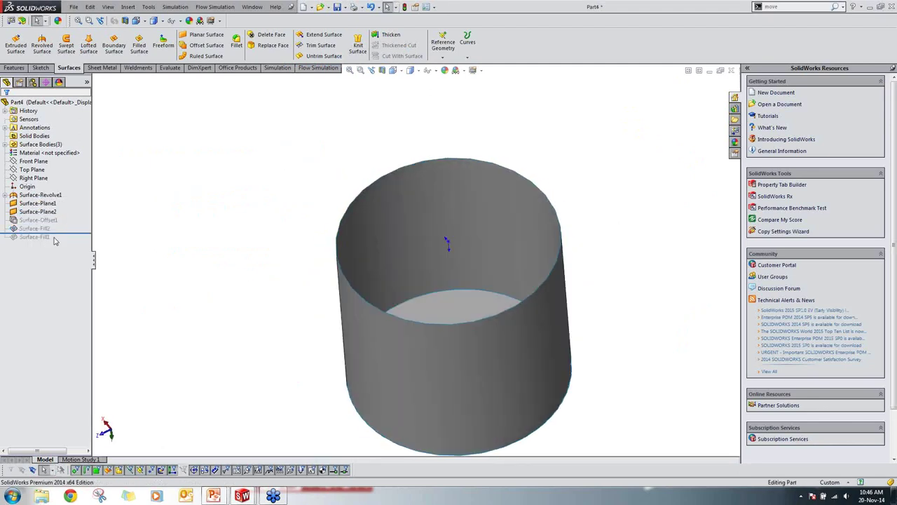
Step: Create a reference plane offset 20 mm from the Top Plane, cutting across the cylinder
{"action": "middle_click_drag", "start_coordinate": [301, 259], "coordinate": [430, 315]}
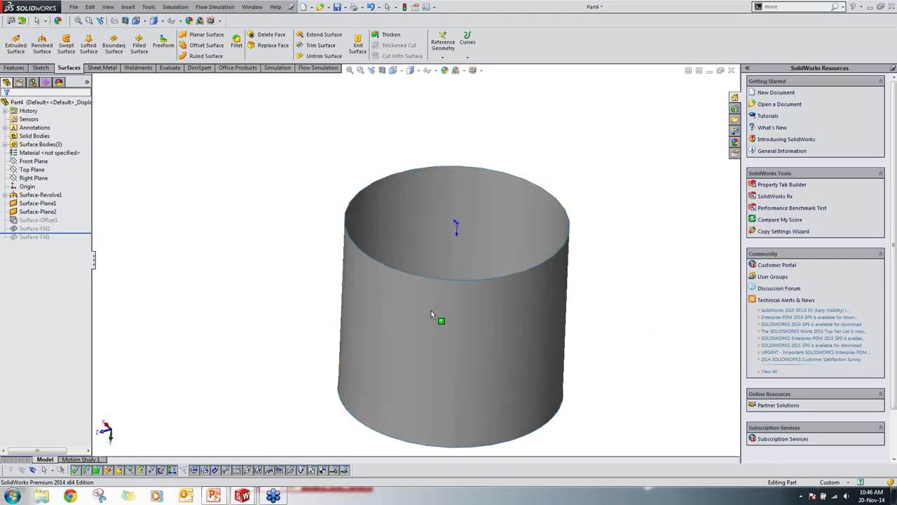
{"action": "left_click", "coordinate": [443, 56]}
{"action": "left_click", "coordinate": [453, 65]}
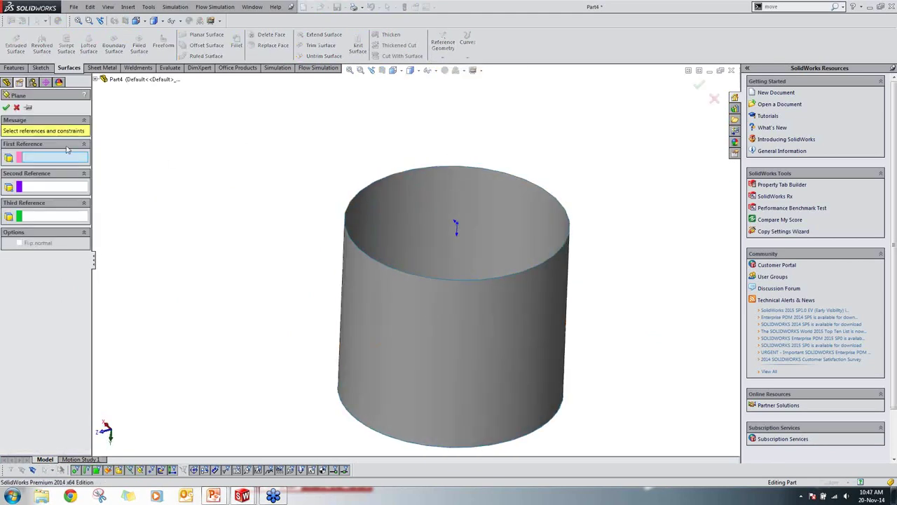
{"action": "left_click", "coordinate": [98, 79]}
{"action": "left_click", "coordinate": [132, 146]}
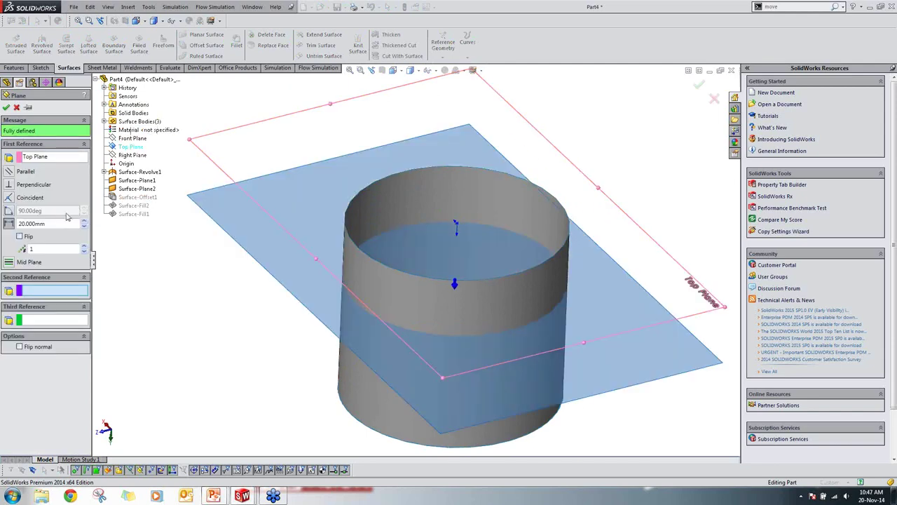
{"action": "left_click", "coordinate": [6, 106]}
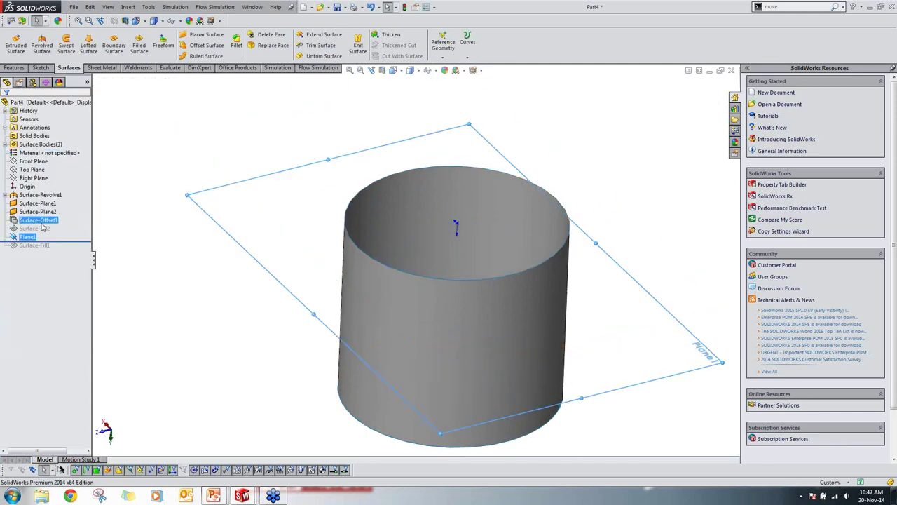
Step: Sketch a center rectangle on the new offset plane, centred on the origin and larger than the cylinder's outline
{"action": "right_click", "coordinate": [35, 238]}
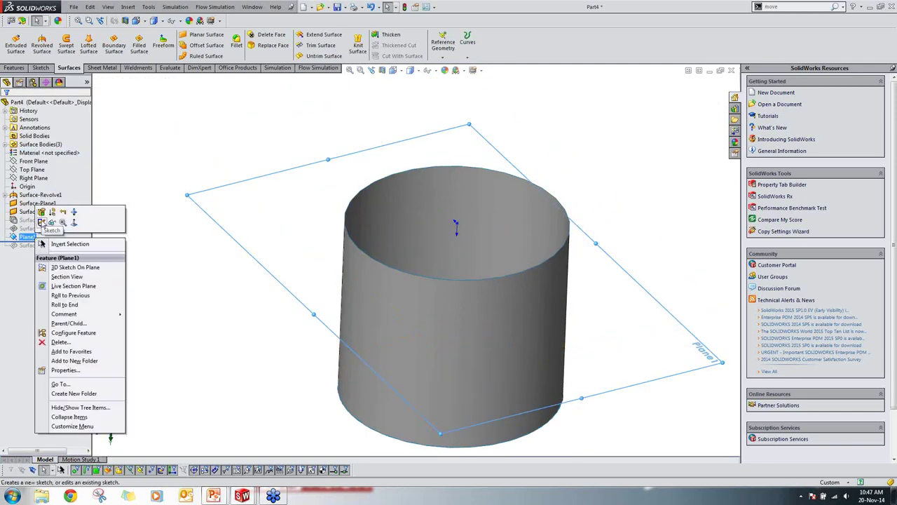
{"action": "left_click", "coordinate": [43, 223]}
{"action": "right_click_drag", "start_coordinate": [185, 184], "coordinate": [172, 191]}
{"action": "left_click", "coordinate": [415, 257]}
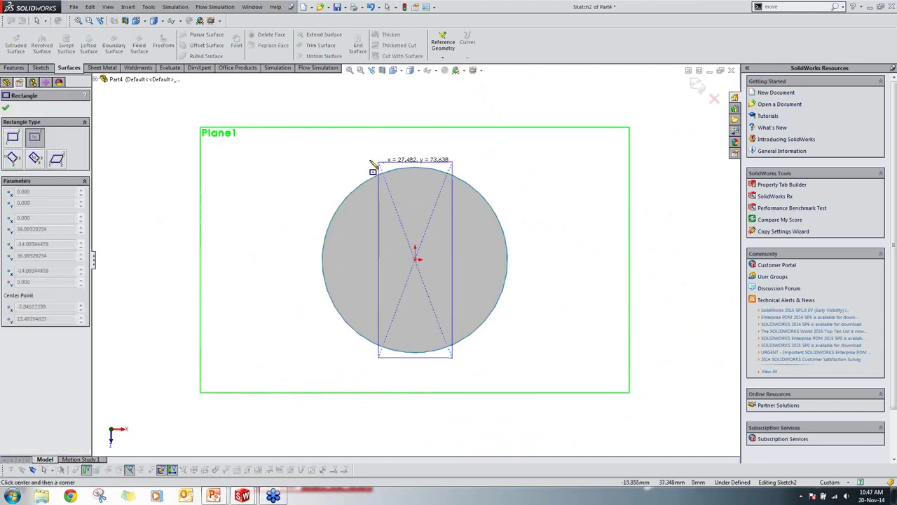
{"action": "left_click", "coordinate": [297, 147]}
{"action": "left_click", "coordinate": [16, 44]}
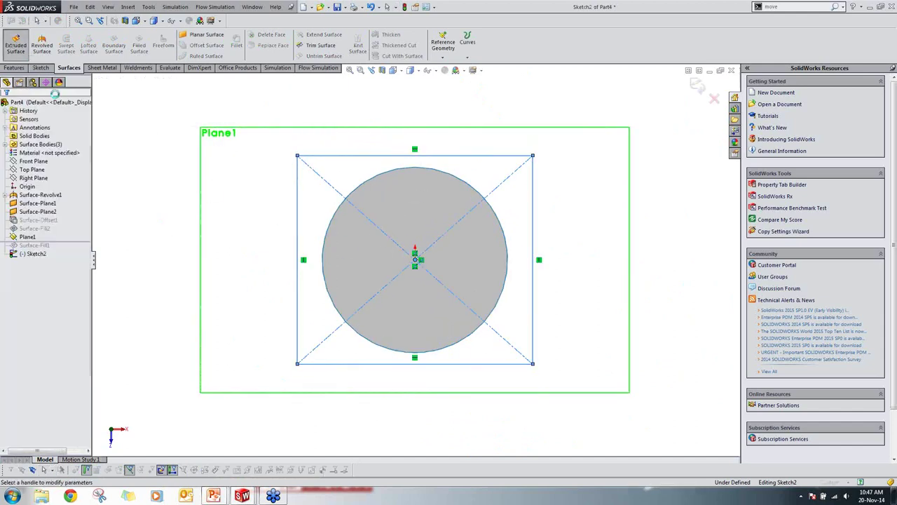
{"action": "key", "text": "Escape"}
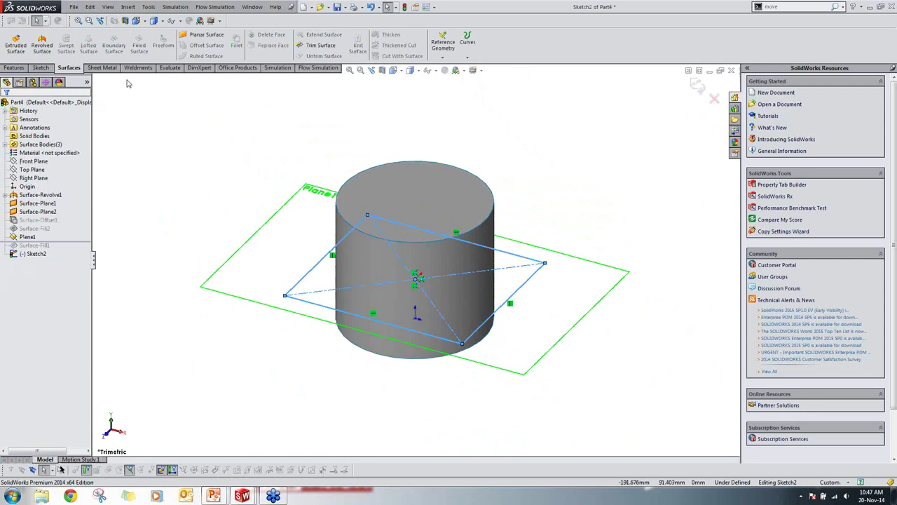
Step: Create a planar surface from the rectangle sketch
{"action": "left_click", "coordinate": [206, 34]}
{"action": "left_click", "coordinate": [6, 106]}
{"action": "middle_click_drag", "start_coordinate": [260, 254], "coordinate": [332, 299]}
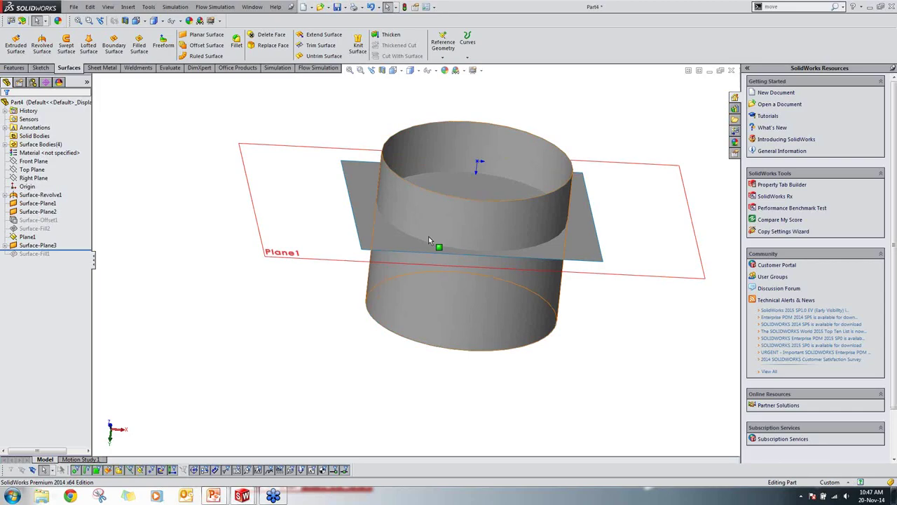
Step: Trim the cylindrical surface with the rectangular planar surface as a standard trim tool, leaving only the cylinder portion below it
{"action": "middle_click_drag", "start_coordinate": [309, 258], "coordinate": [317, 244]}
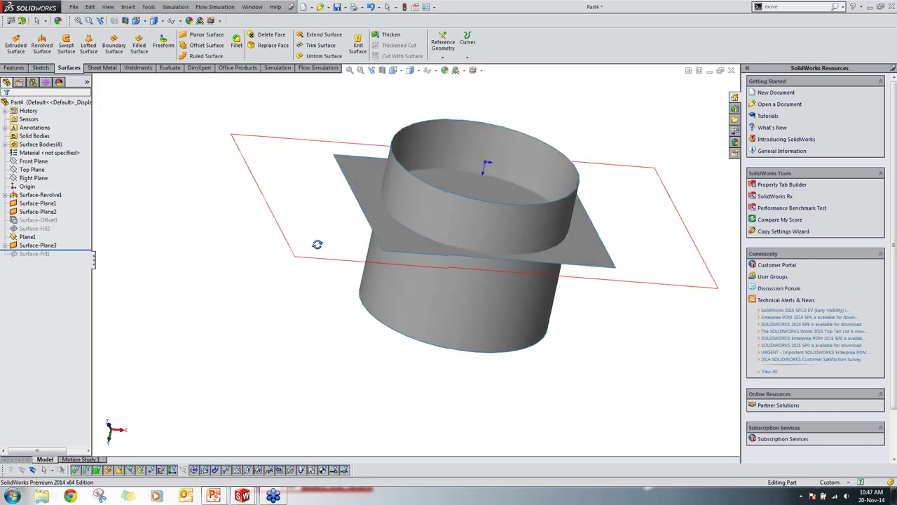
{"action": "left_click", "coordinate": [320, 45]}
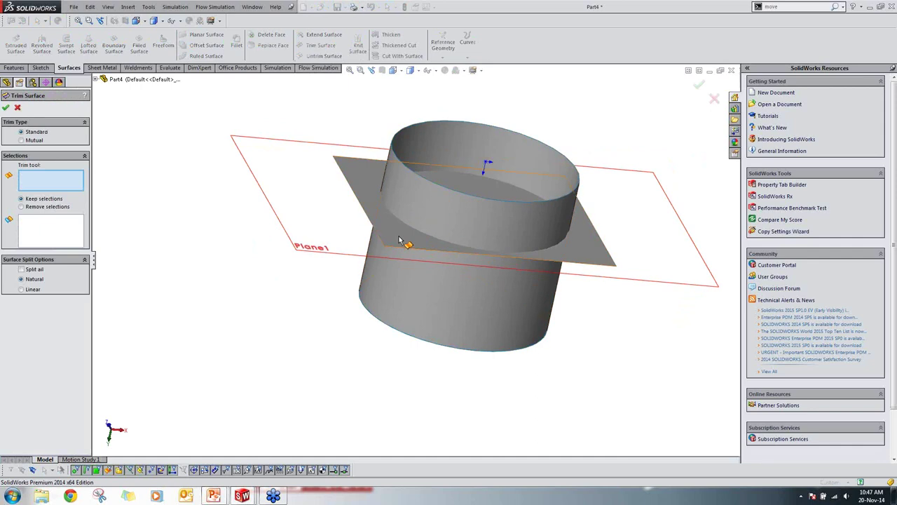
{"action": "left_click", "coordinate": [423, 228]}
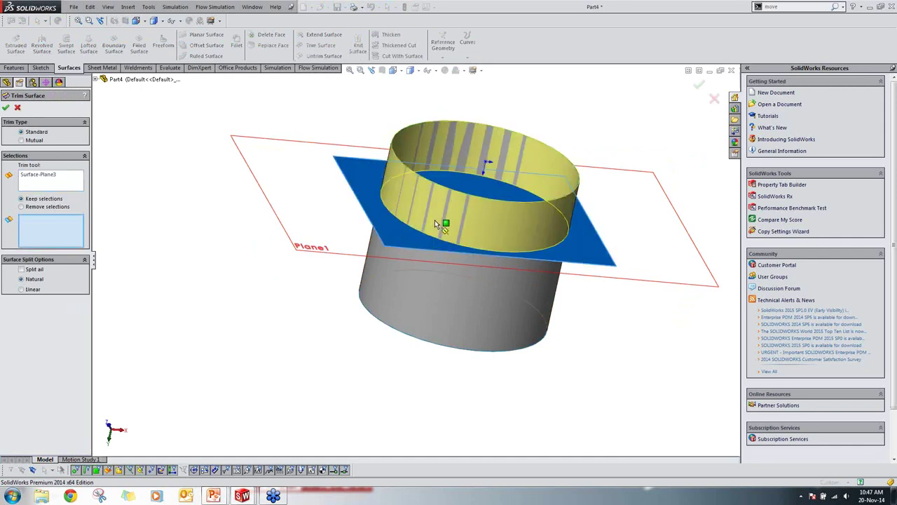
{"action": "left_click", "coordinate": [437, 220]}
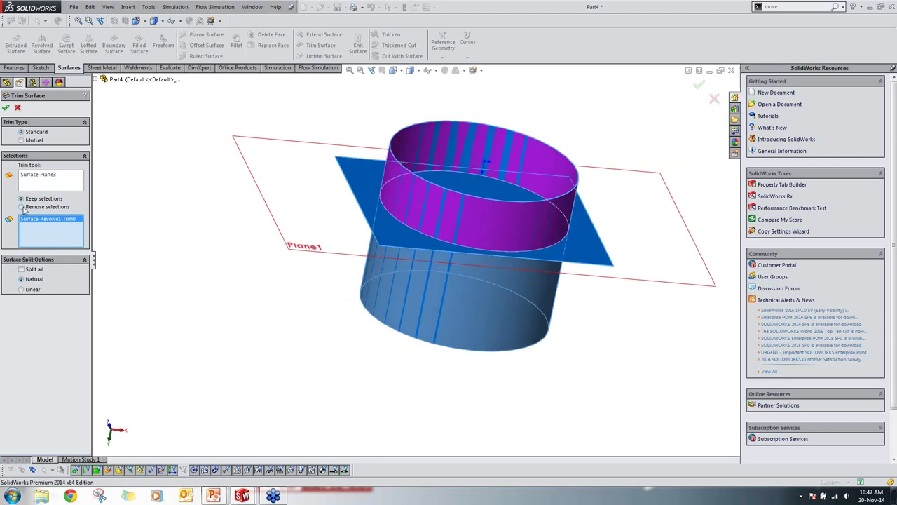
{"action": "left_click", "coordinate": [7, 108]}
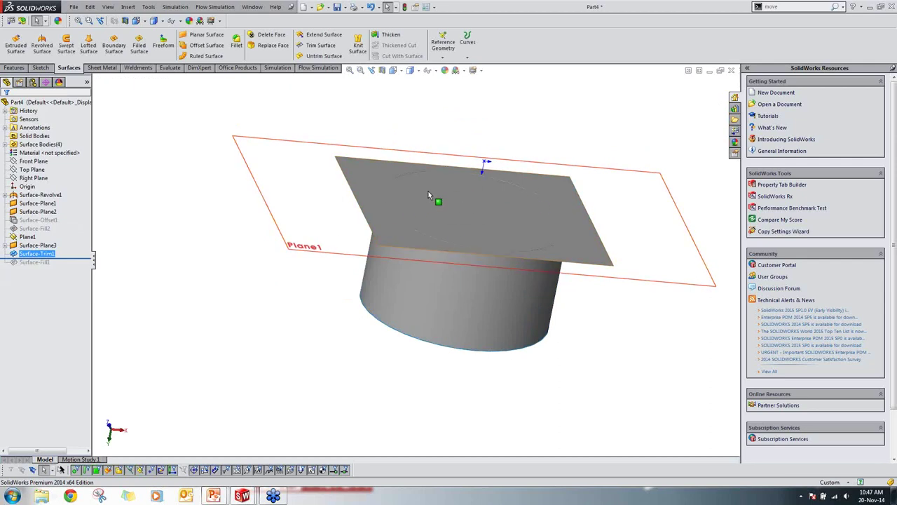
Step: Edit the surface trim so that it keeps the cylinder portion on the origin side of the rectangular surface
{"action": "right_click", "coordinate": [32, 255]}
{"action": "left_click", "coordinate": [33, 228]}
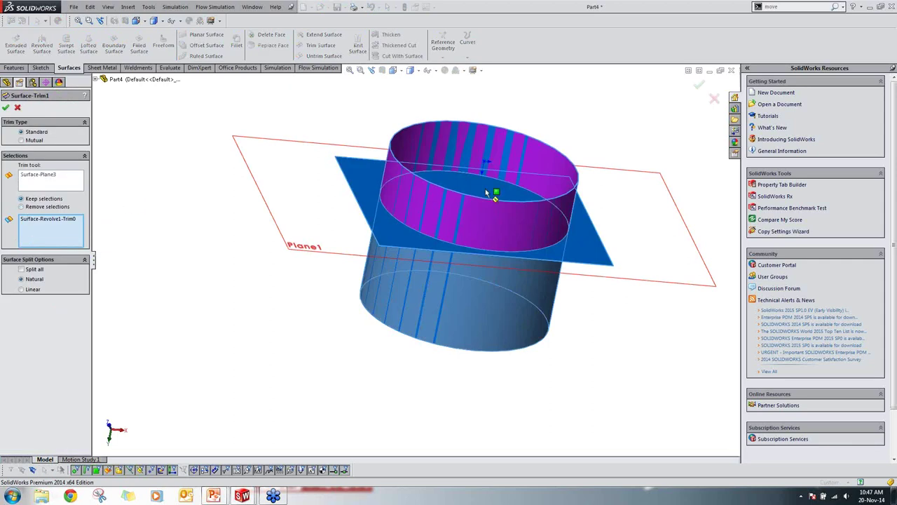
{"action": "key", "text": "Return"}
{"action": "middle_click_drag", "start_coordinate": [338, 240], "coordinate": [210, 289]}
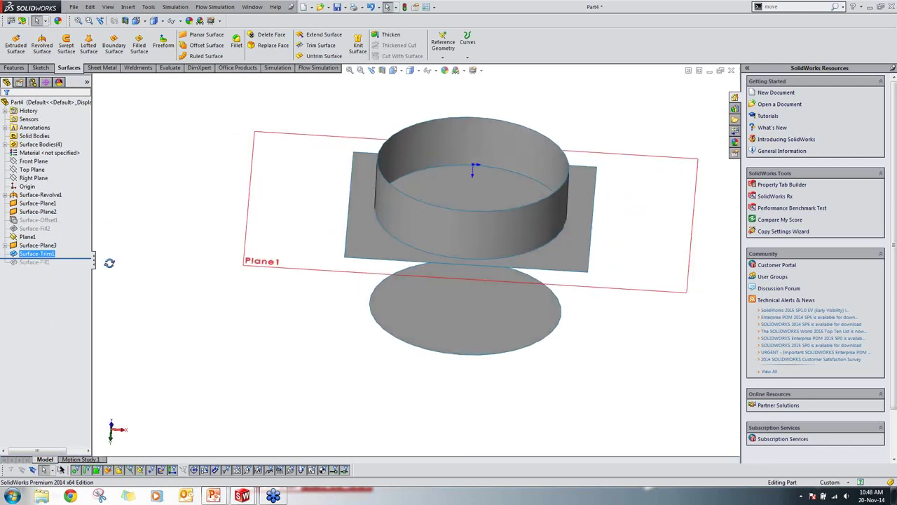
{"action": "middle_click_drag", "start_coordinate": [98, 275], "coordinate": [60, 259]}
Step: Suppress the surface trim to restore the full cylinder
{"action": "right_click", "coordinate": [28, 257]}
{"action": "left_click", "coordinate": [48, 235]}
{"action": "middle_click_drag", "start_coordinate": [325, 274], "coordinate": [316, 281]}
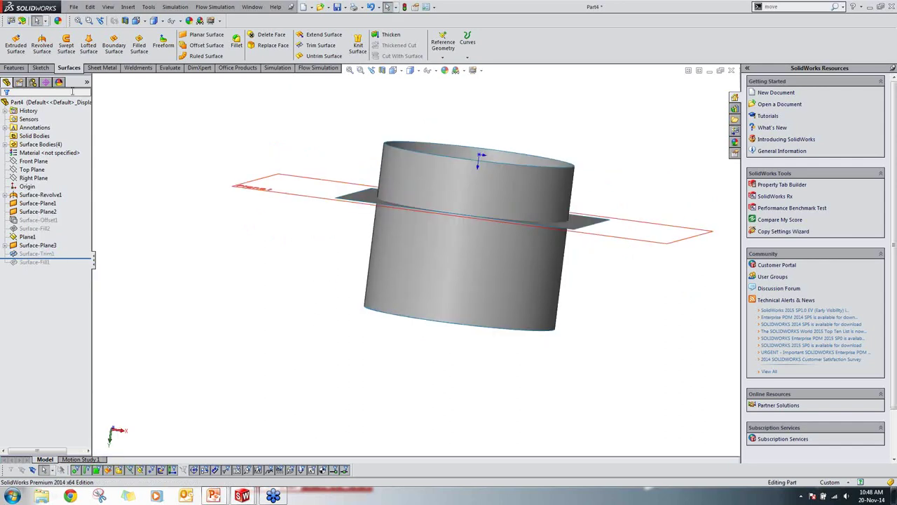
Step: Sketch a corner rectangle about 101 x 60 mm on the Front Plane, wider than the cylinder, with one edge on the 20 mm offset plane
{"action": "left_click", "coordinate": [33, 161]}
{"action": "right_click", "coordinate": [43, 167]}
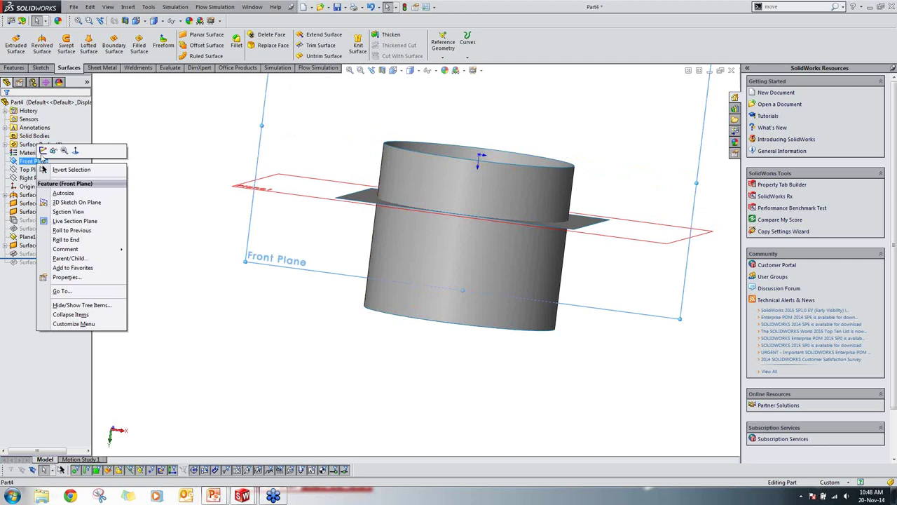
{"action": "left_click", "coordinate": [43, 150]}
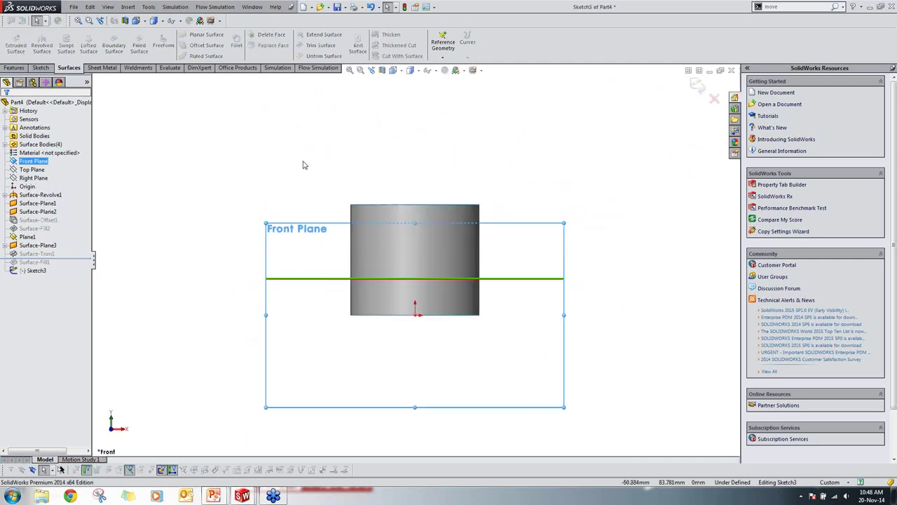
{"action": "right_click_drag", "start_coordinate": [303, 165], "coordinate": [280, 188]}
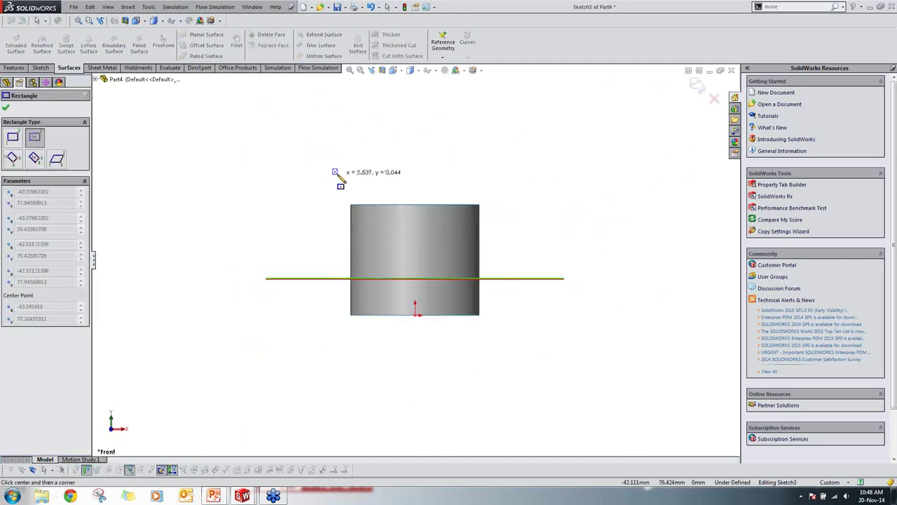
{"action": "right_click_drag", "start_coordinate": [331, 174], "coordinate": [338, 207]}
{"action": "left_click", "coordinate": [325, 166]}
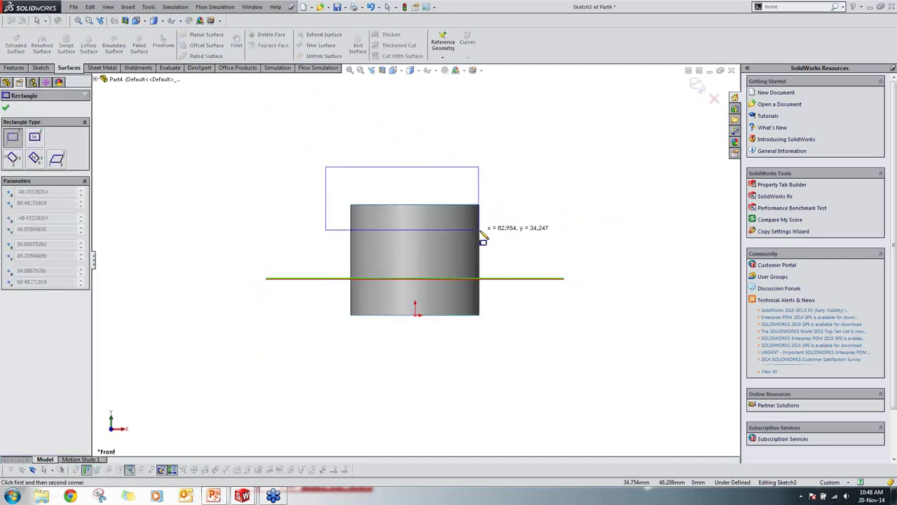
{"action": "left_click", "coordinate": [512, 278]}
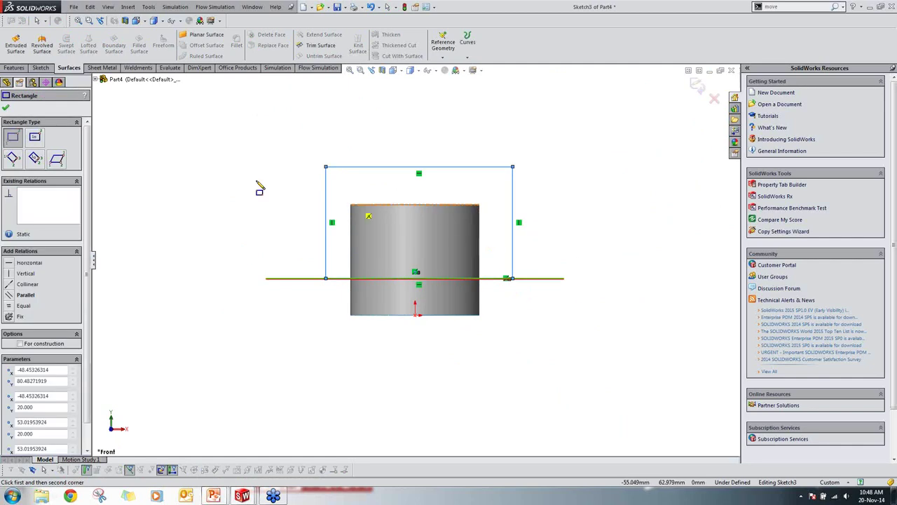
{"action": "middle_click_drag", "start_coordinate": [307, 223], "coordinate": [299, 164]}
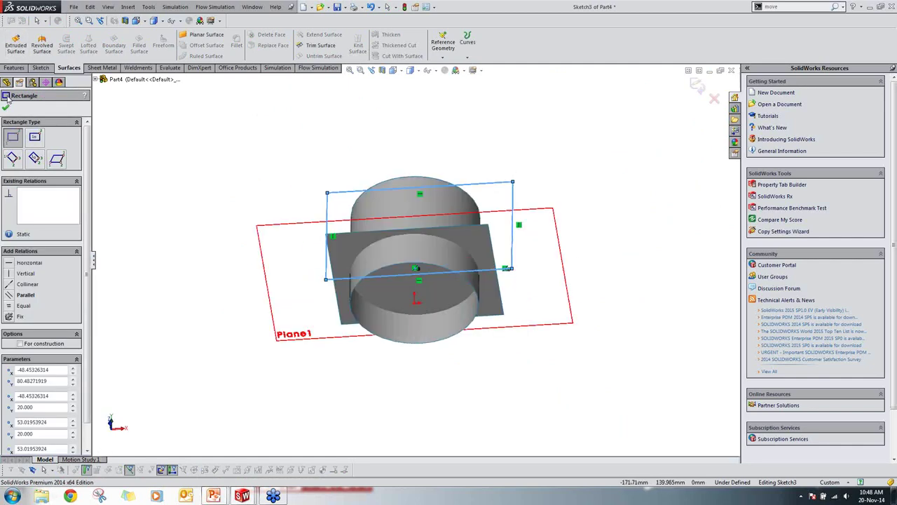
{"action": "left_click", "coordinate": [40, 67]}
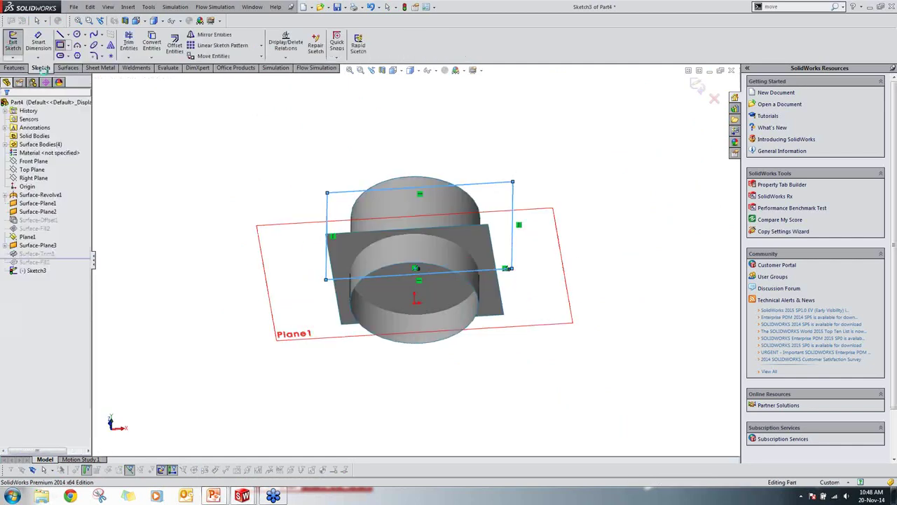
{"action": "left_click", "coordinate": [12, 42]}
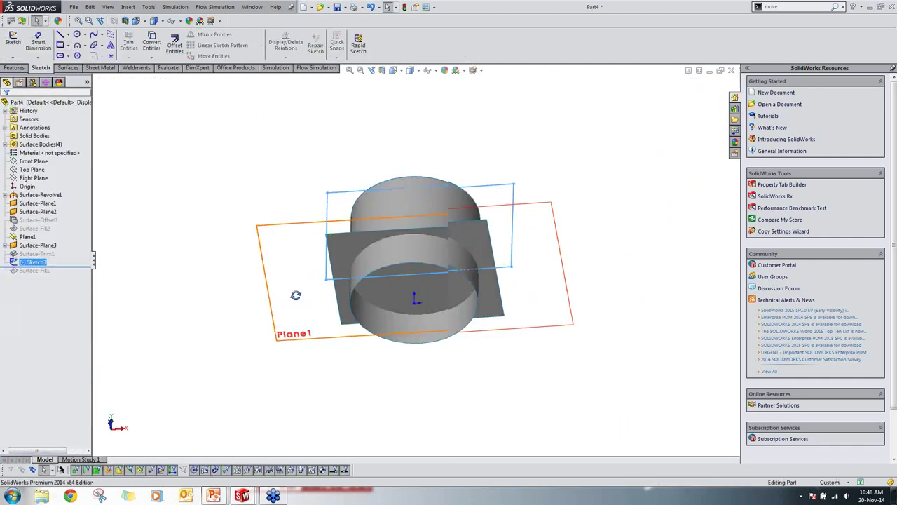
Step: Trim the cylinder with the rectangle sketch as a standard trim tool, removing the portion on the origin side
{"action": "left_click", "coordinate": [62, 68]}
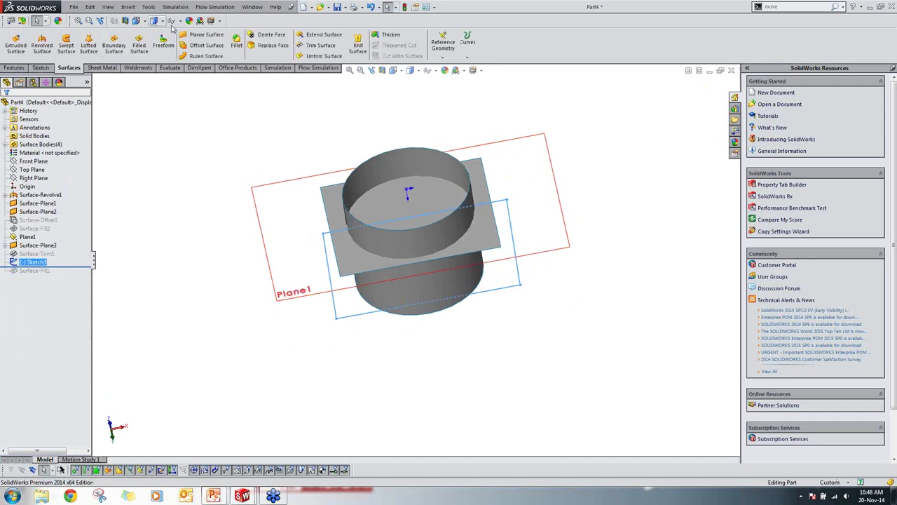
{"action": "left_click", "coordinate": [314, 46]}
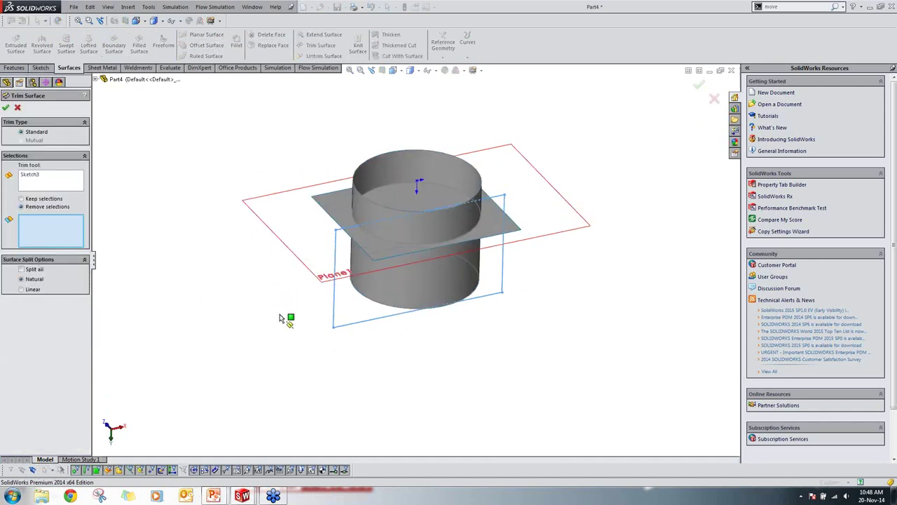
{"action": "left_click", "coordinate": [371, 211]}
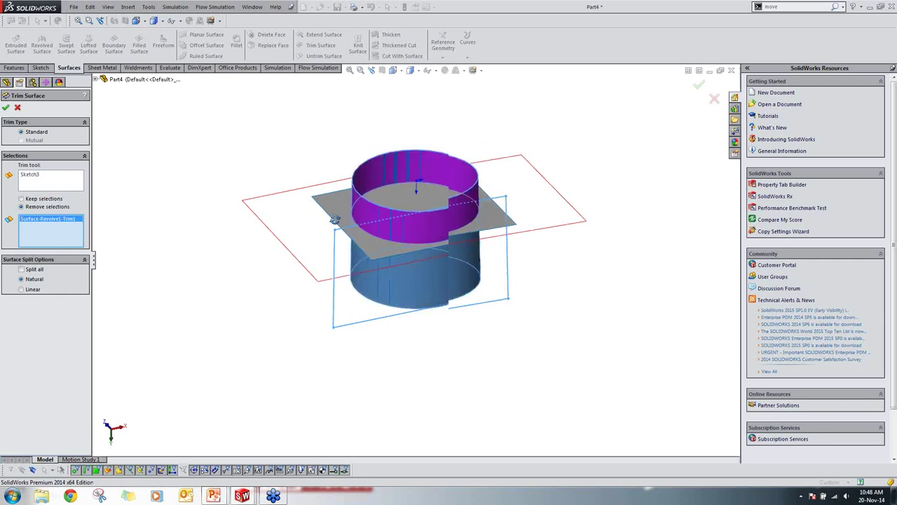
{"action": "middle_click_drag", "start_coordinate": [371, 211], "coordinate": [330, 230]}
{"action": "left_click", "coordinate": [6, 107]}
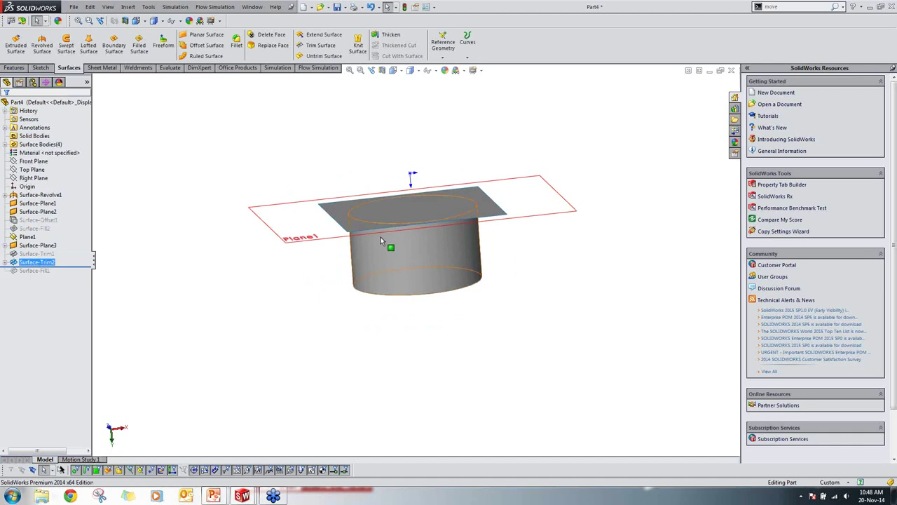
Step: Undo the sketch-based trim of the cylinder
{"action": "left_click", "coordinate": [25, 162]}
{"action": "key", "text": "ctrl+z"}
{"action": "left_click", "coordinate": [35, 263]}
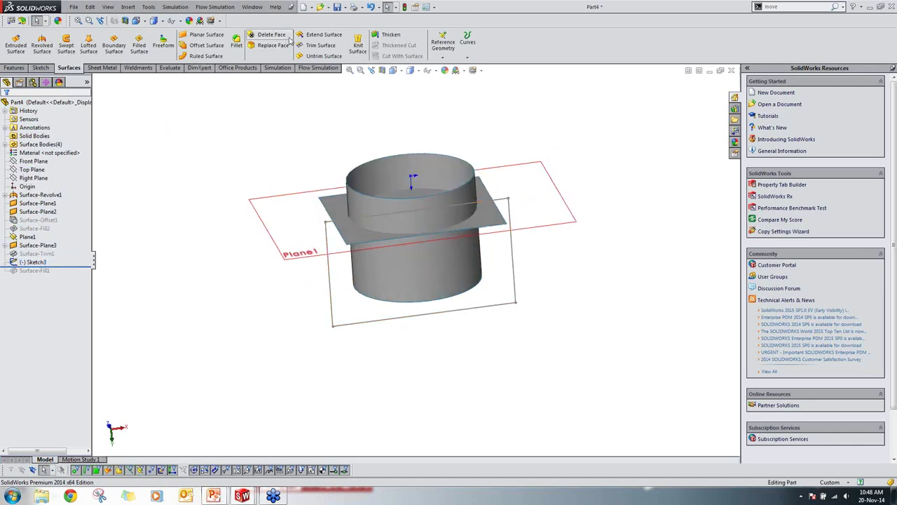
Step: Start a standard surface trim with the rectangle sketch as the trim tool and expand the list of surface bodies
{"action": "left_click", "coordinate": [321, 45]}
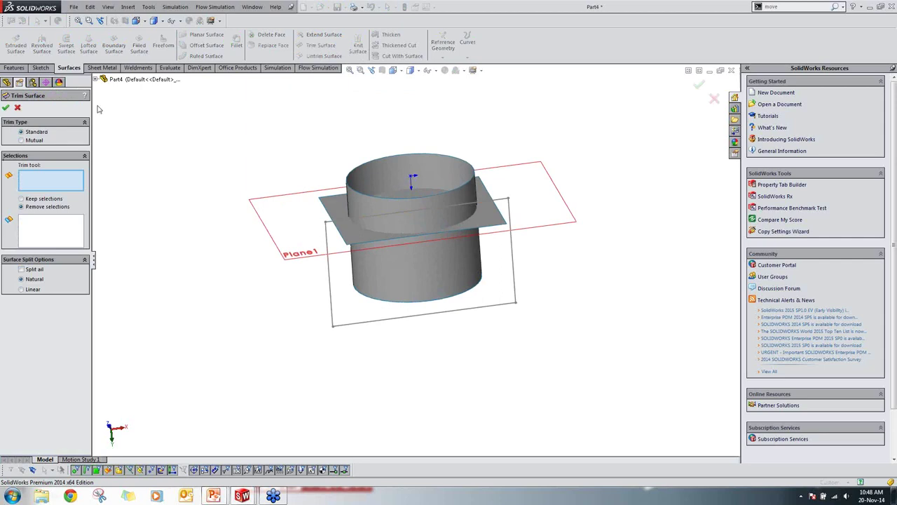
{"action": "left_click", "coordinate": [95, 79]}
{"action": "left_click", "coordinate": [331, 296]}
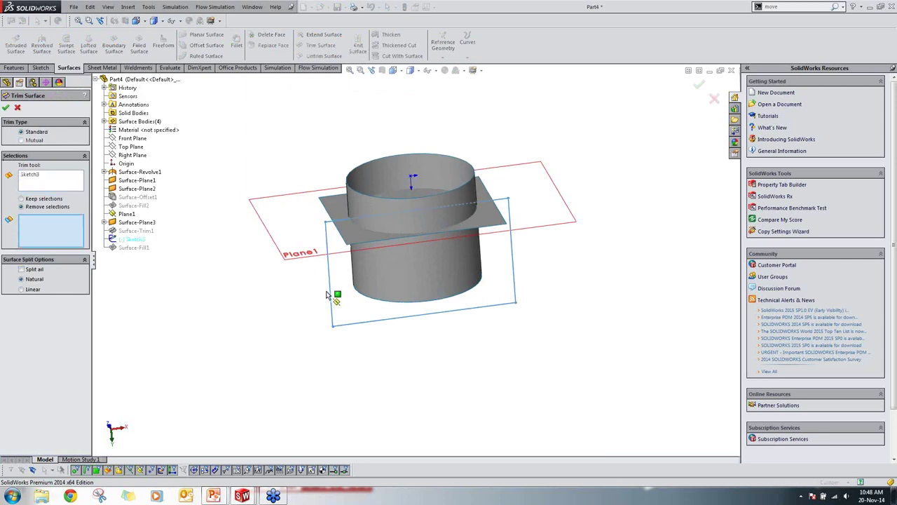
{"action": "left_click", "coordinate": [104, 122]}
{"action": "left_click", "coordinate": [103, 122]}
{"action": "left_click", "coordinate": [104, 121]}
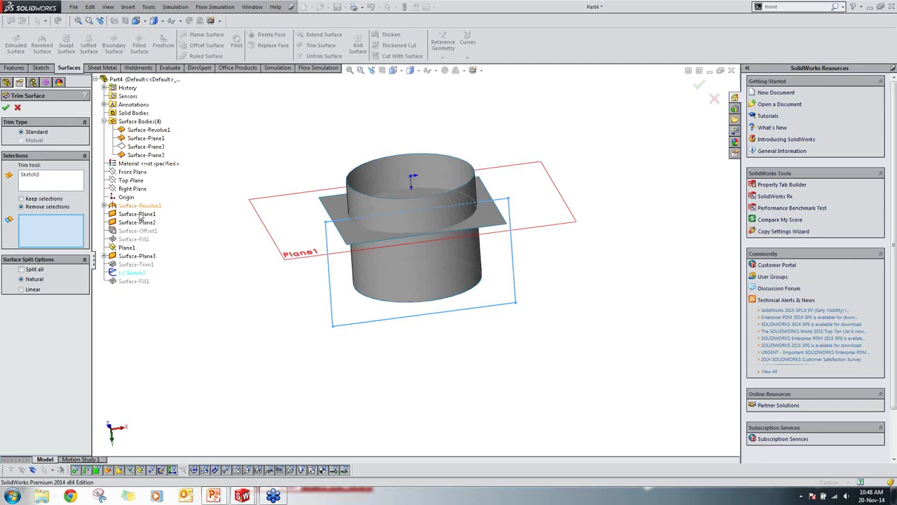
Step: Try to mark both portions of the cylinder as pieces to remove in the sketch-based trim
{"action": "left_click", "coordinate": [359, 243]}
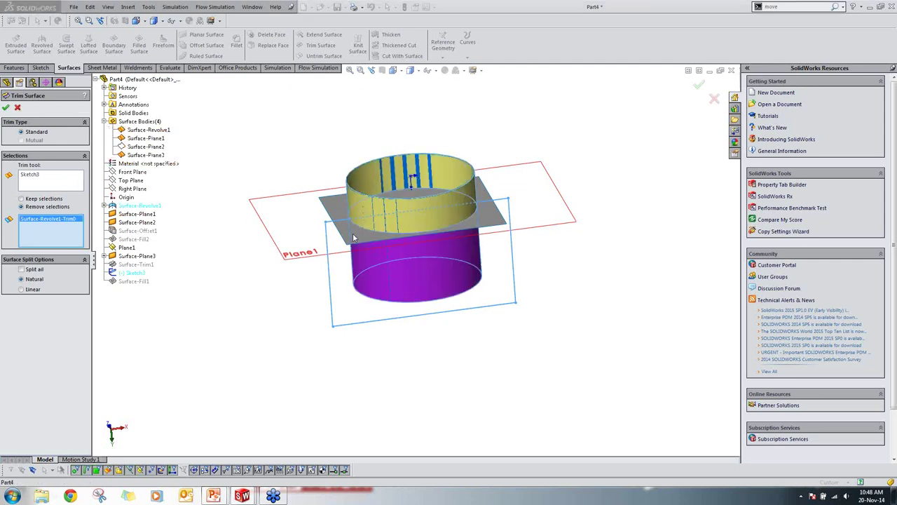
{"action": "left_click", "coordinate": [508, 257]}
{"action": "left_click", "coordinate": [404, 214]}
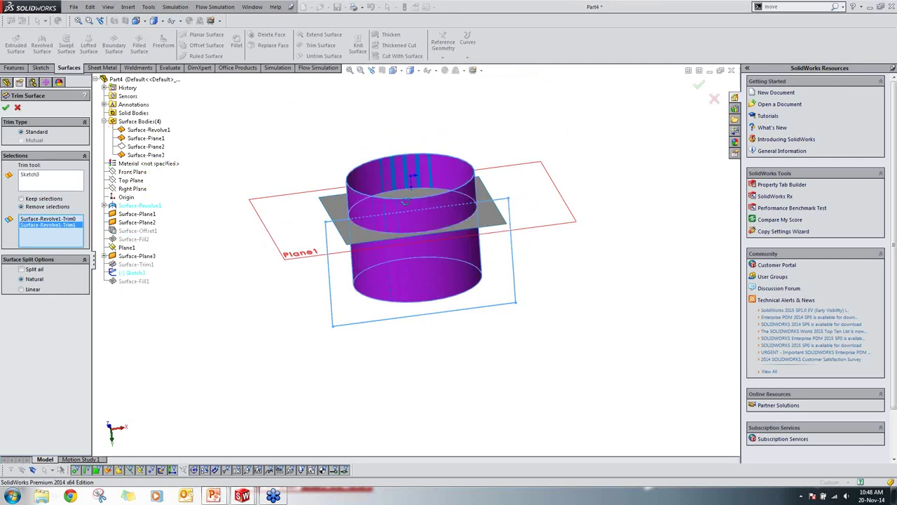
{"action": "middle_click_drag", "start_coordinate": [404, 200], "coordinate": [405, 215]}
{"action": "left_click", "coordinate": [509, 256]}
{"action": "middle_click_drag", "start_coordinate": [421, 266], "coordinate": [413, 276]}
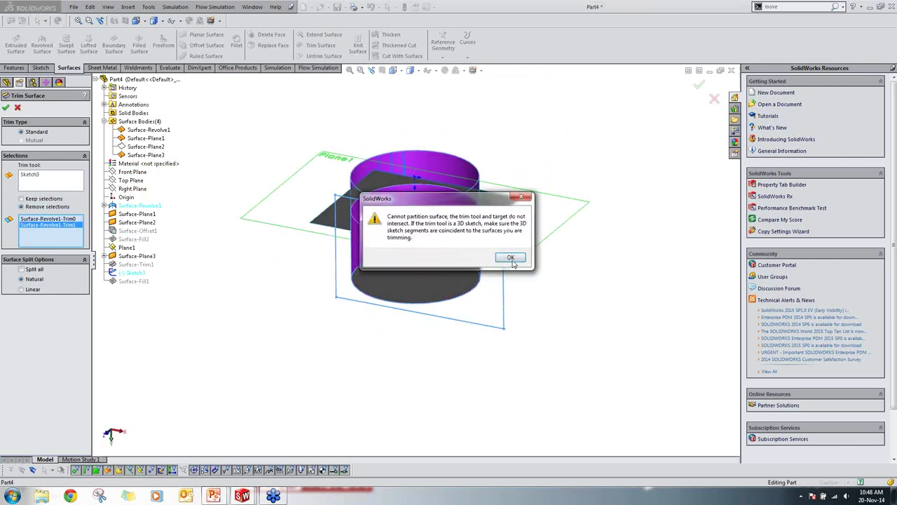
{"action": "left_click", "coordinate": [511, 257]}
{"action": "middle_click_drag", "start_coordinate": [510, 259], "coordinate": [467, 300]}
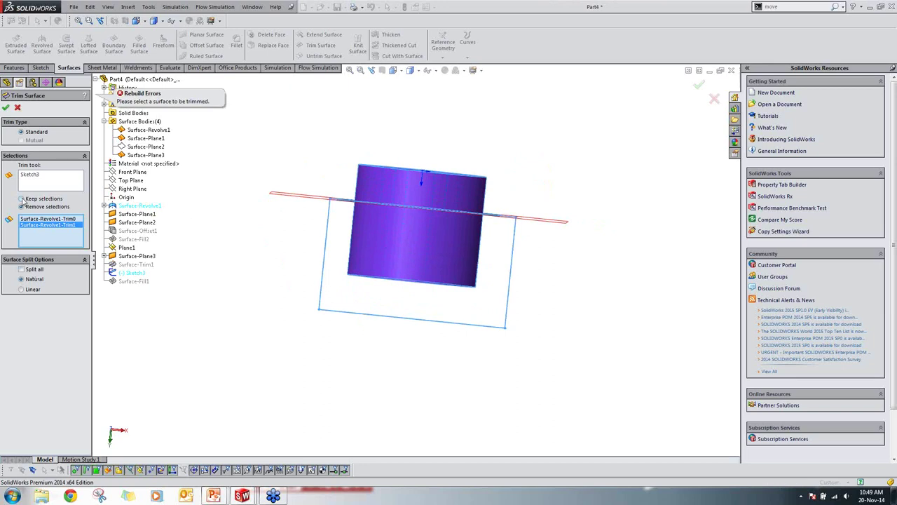
Step: Switch the trim to keeping selections, keep only the cylinder portion enclosed by the rectangle sketch, and finish the trim
{"action": "left_click", "coordinate": [395, 195]}
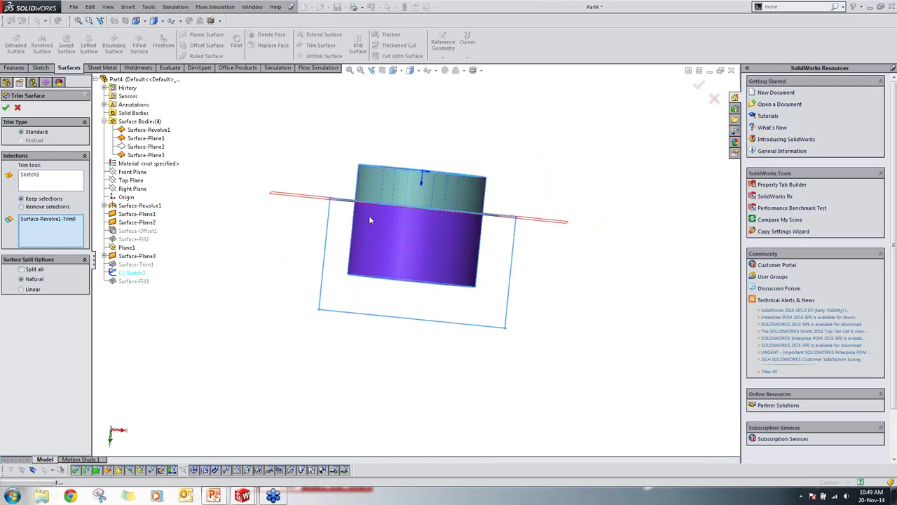
{"action": "left_click", "coordinate": [6, 108]}
{"action": "middle_click_drag", "start_coordinate": [377, 215], "coordinate": [354, 177]}
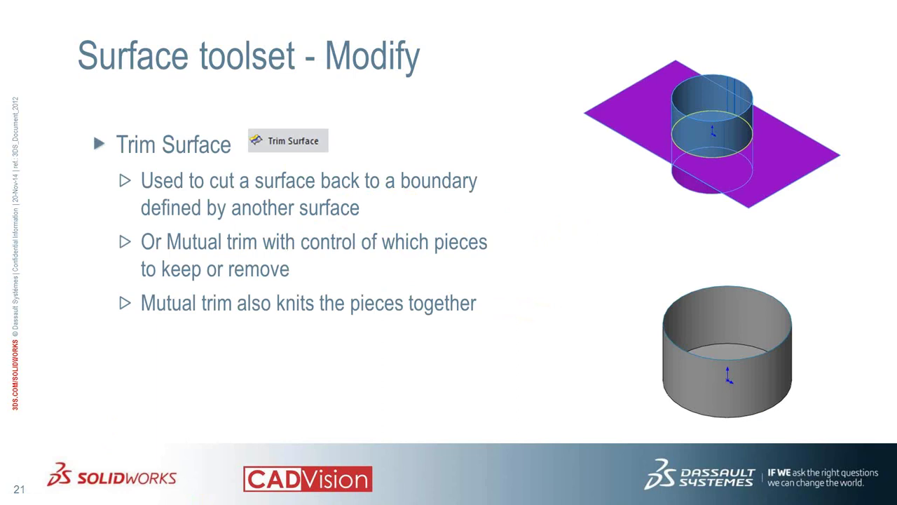
Step: Advance the PowerPoint slide show to the Knit Surface slide, review it, and return to SolidWorks
{"action": "key", "text": "Right"}
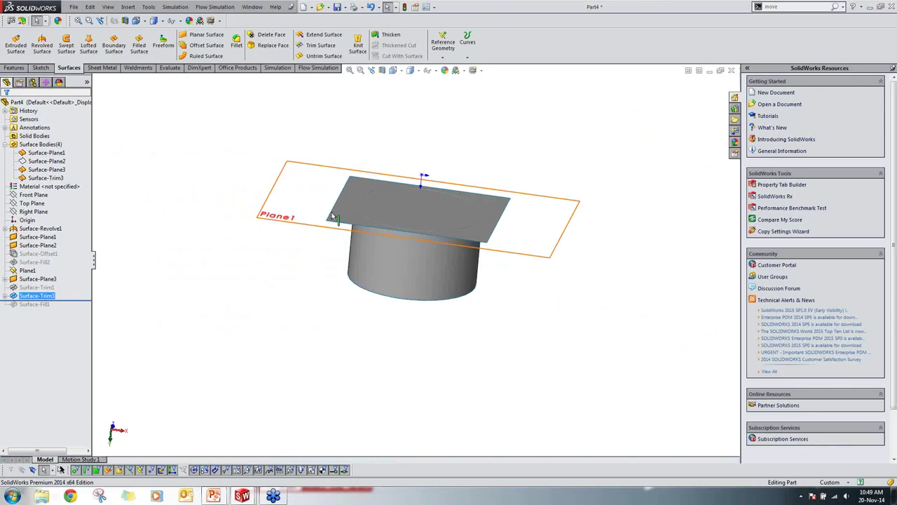
{"action": "middle_click_drag", "start_coordinate": [315, 245], "coordinate": [290, 284]}
{"action": "middle_click_drag", "start_coordinate": [305, 226], "coordinate": [310, 248]}
{"action": "key", "text": "alt+Tab"}
{"action": "key", "text": "alt+Tab"}
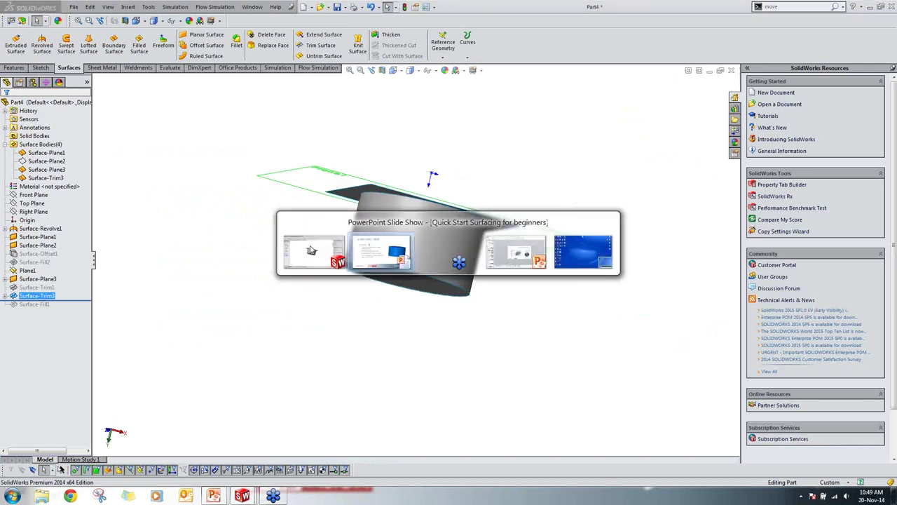
{"action": "key", "text": "alt+Tab"}
{"action": "key", "text": "alt+Tab"}
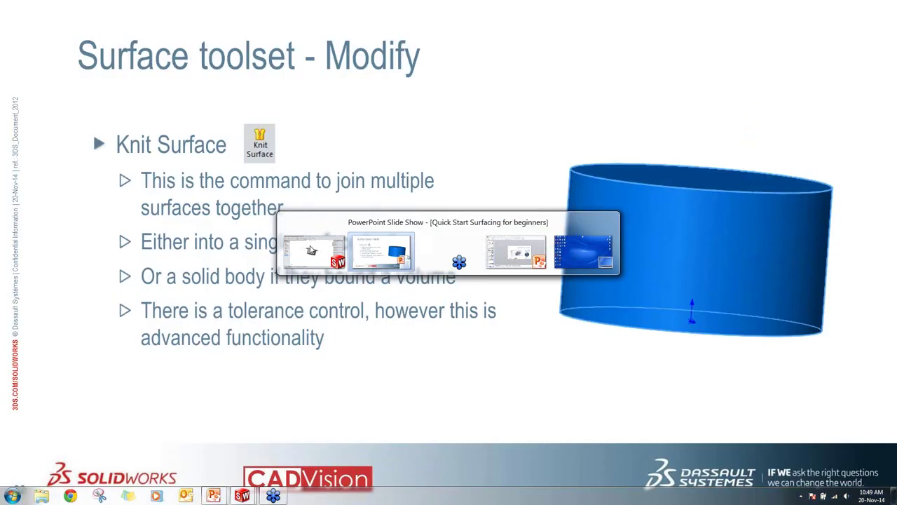
{"action": "key", "text": "alt+Tab"}
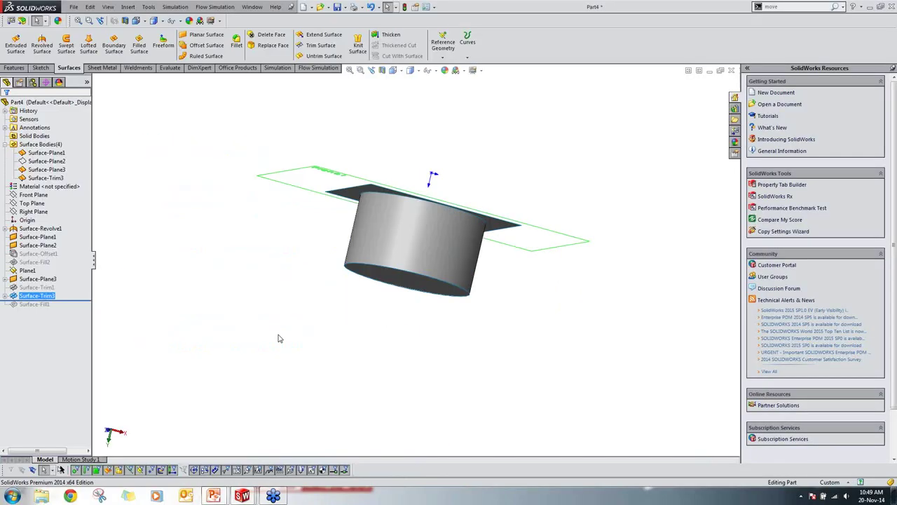
Step: Switch to the Part6 document and roll the model back to just after Surface-Extrude3
{"action": "key", "text": "ctrl+Tab"}
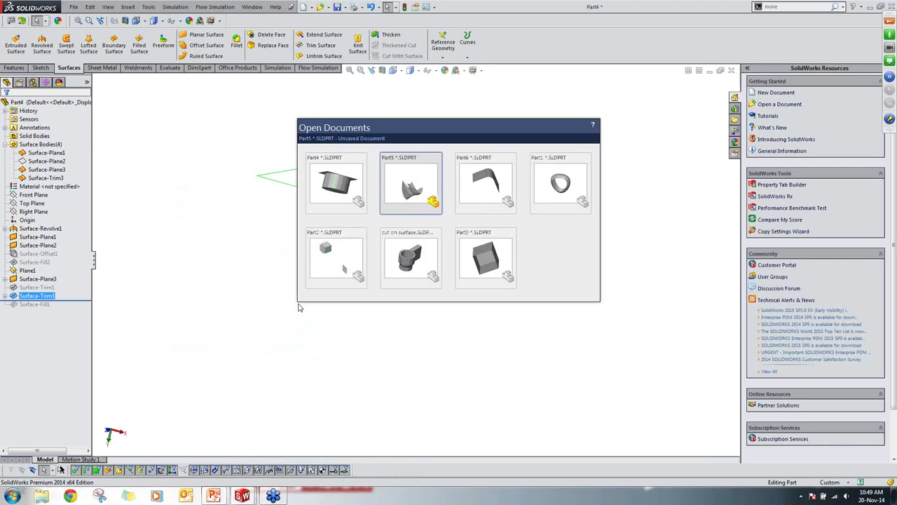
{"action": "key", "text": "ctrl+Tab"}
{"action": "middle_click_drag", "start_coordinate": [296, 304], "coordinate": [190, 192]}
{"action": "left_click_drag", "start_coordinate": [54, 240], "coordinate": [71, 225]}
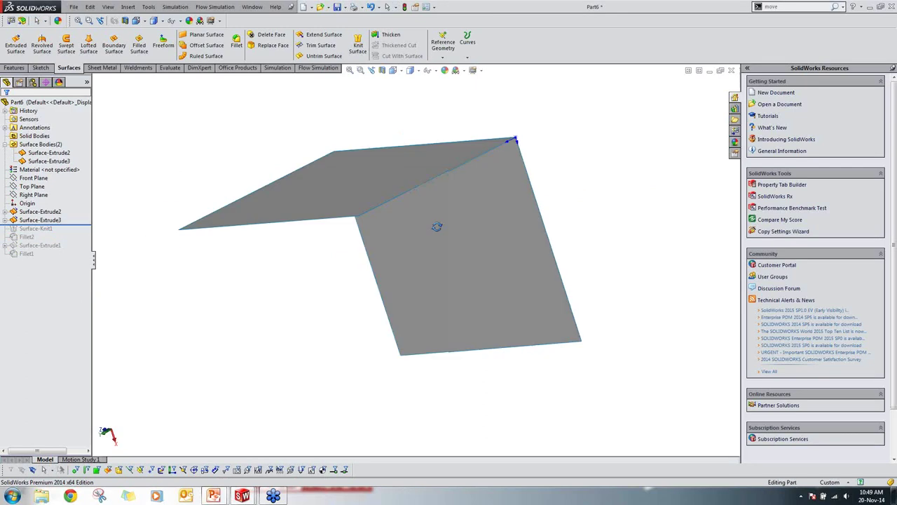
Step: Knit the two extruded surfaces with entities merged, and select the knitted body in the surface bodies list
{"action": "left_click", "coordinate": [49, 153]}
{"action": "left_click", "coordinate": [49, 161]}
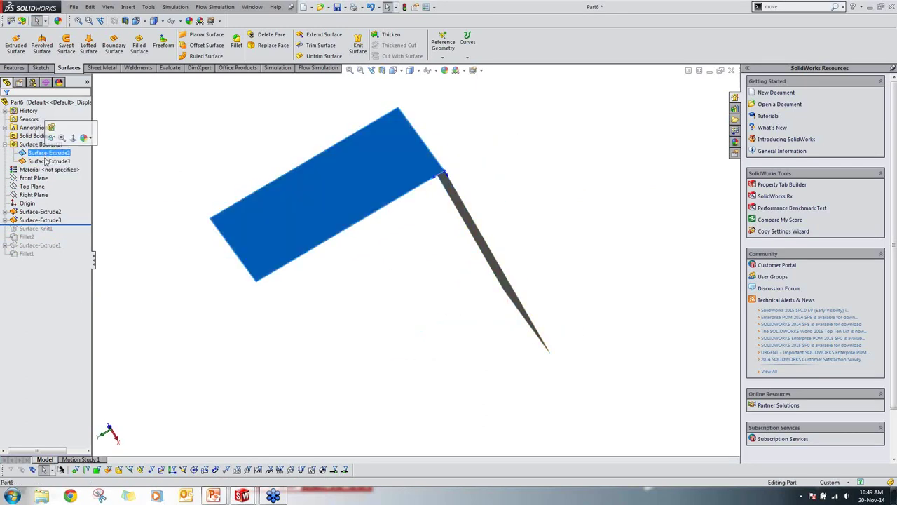
{"action": "left_click", "coordinate": [358, 43]}
{"action": "left_click", "coordinate": [376, 197]}
{"action": "middle_click_drag", "start_coordinate": [443, 243], "coordinate": [371, 245]}
{"action": "left_click", "coordinate": [470, 227]}
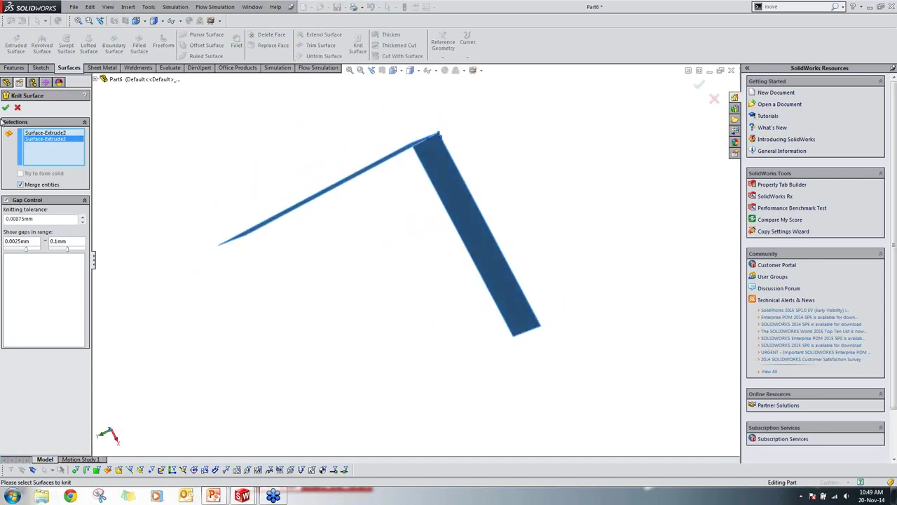
{"action": "left_click", "coordinate": [6, 108]}
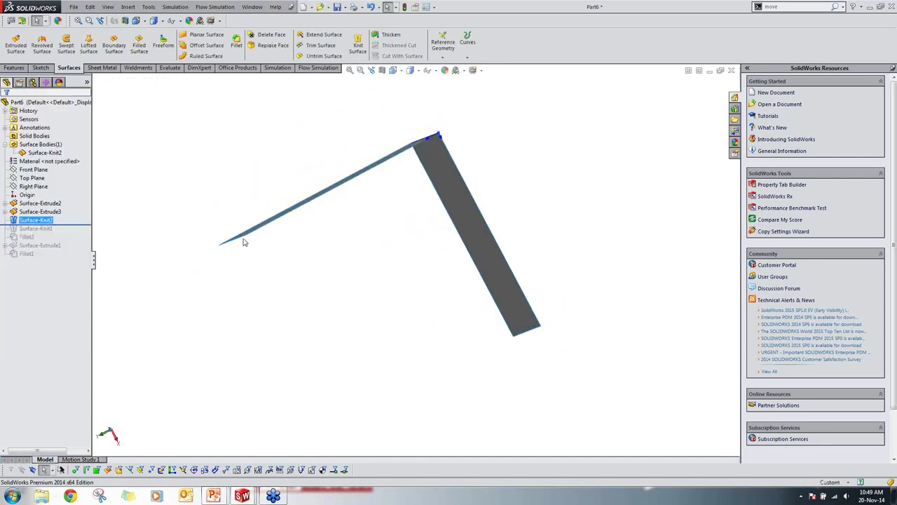
{"action": "left_click", "coordinate": [38, 155]}
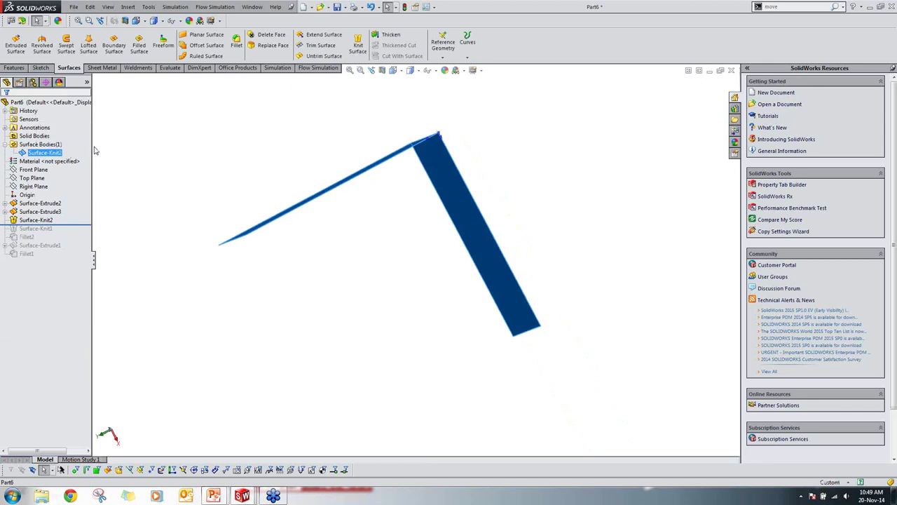
Step: Switch to the Part1 document and roll the model back to just before Surface-Knit1
{"action": "middle_click_drag", "start_coordinate": [225, 226], "coordinate": [158, 252]}
{"action": "middle_click_drag", "start_coordinate": [265, 165], "coordinate": [312, 132]}
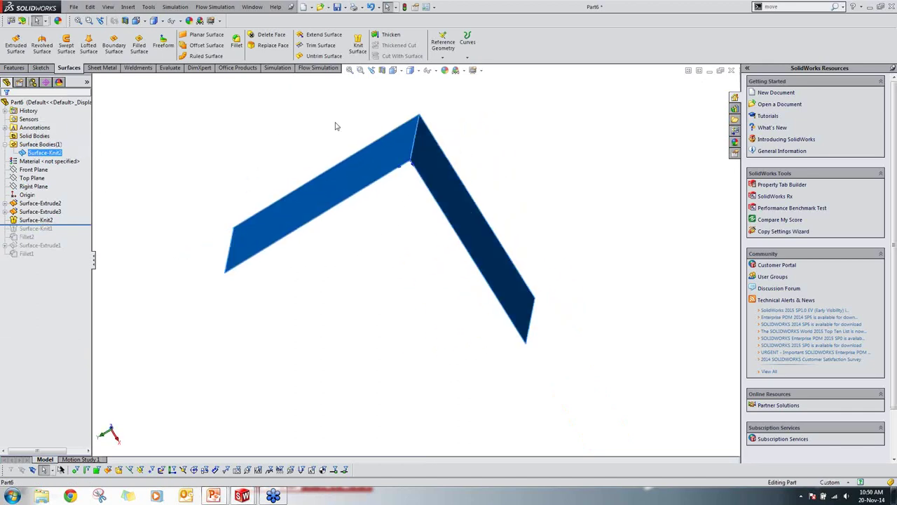
{"action": "middle_click_drag", "start_coordinate": [389, 175], "coordinate": [374, 190]}
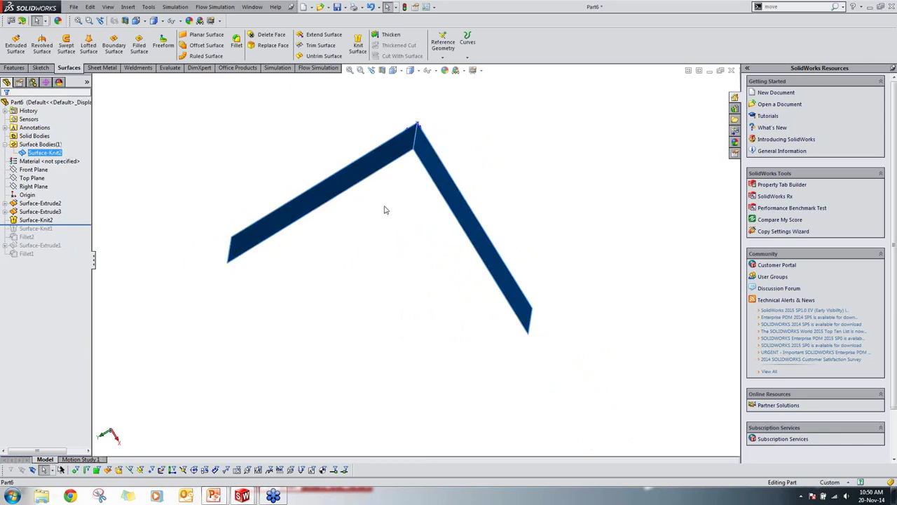
{"action": "key", "text": "ctrl+Tab"}
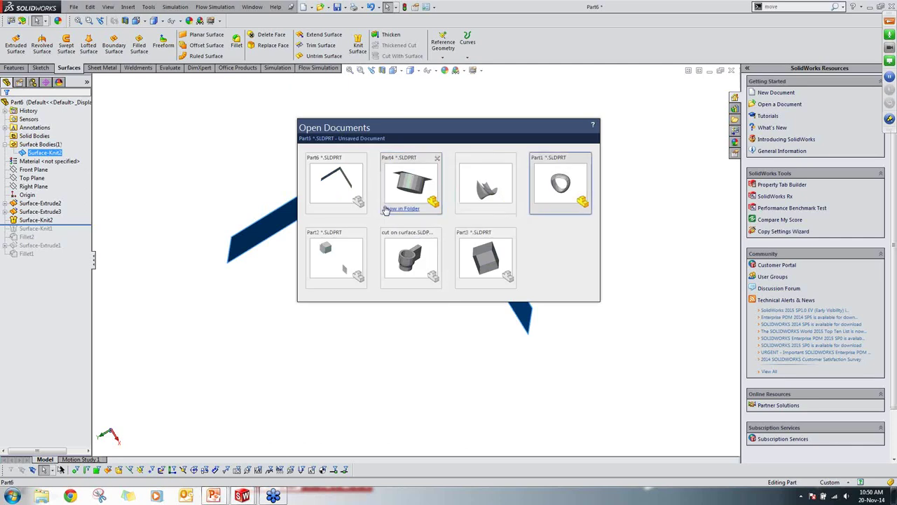
{"action": "key", "text": "Escape"}
{"action": "key", "text": "ctrl+Tab"}
{"action": "middle_click_drag", "start_coordinate": [260, 257], "coordinate": [60, 249]}
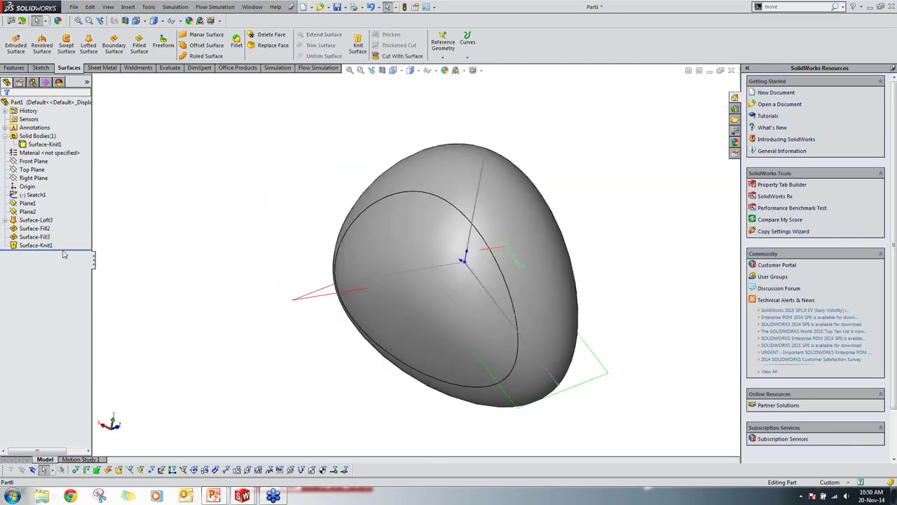
{"action": "left_click_drag", "start_coordinate": [70, 249], "coordinate": [70, 240]}
Step: Knit the lofted surface and the two fill surfaces closing its ends into a solid, with Try to form solid enabled
{"action": "middle_click_drag", "start_coordinate": [400, 240], "coordinate": [610, 231]}
{"action": "left_click", "coordinate": [631, 214]}
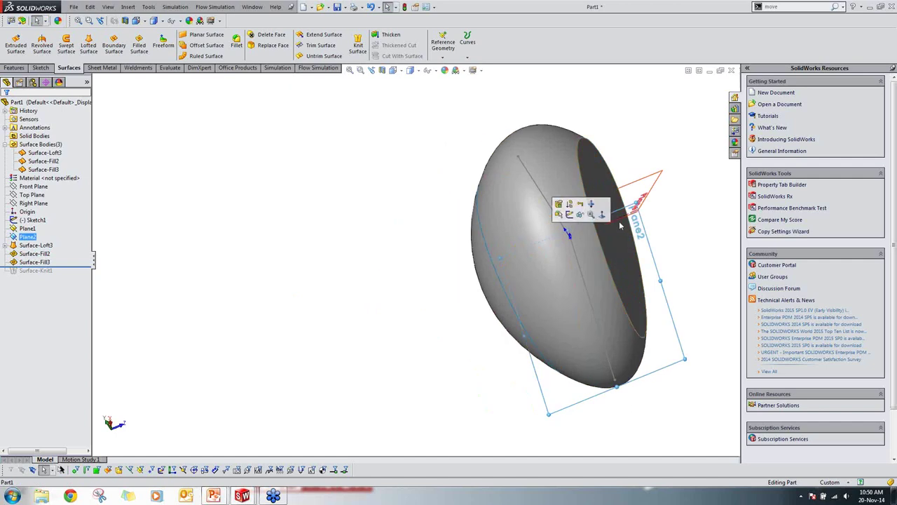
{"action": "left_click", "coordinate": [611, 255]}
{"action": "left_click", "coordinate": [527, 262]}
{"action": "middle_click_drag", "start_coordinate": [491, 268], "coordinate": [565, 279]}
{"action": "left_click", "coordinate": [529, 282]}
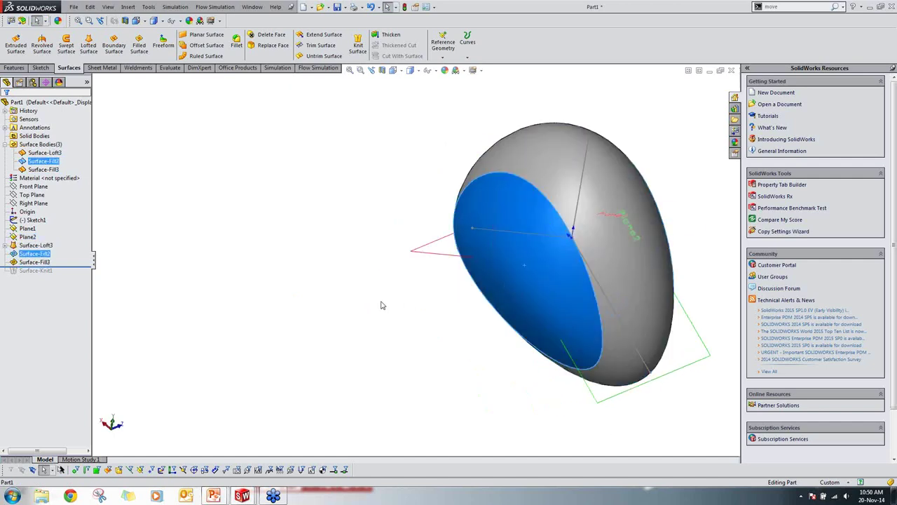
{"action": "left_click", "coordinate": [357, 42]}
{"action": "left_click", "coordinate": [616, 242]}
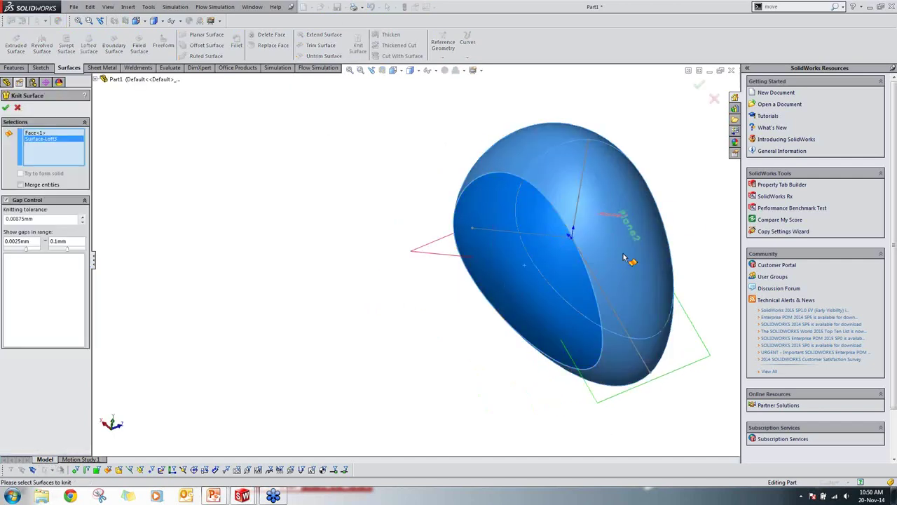
{"action": "middle_click_drag", "start_coordinate": [626, 259], "coordinate": [573, 256]}
{"action": "left_click", "coordinate": [574, 258]}
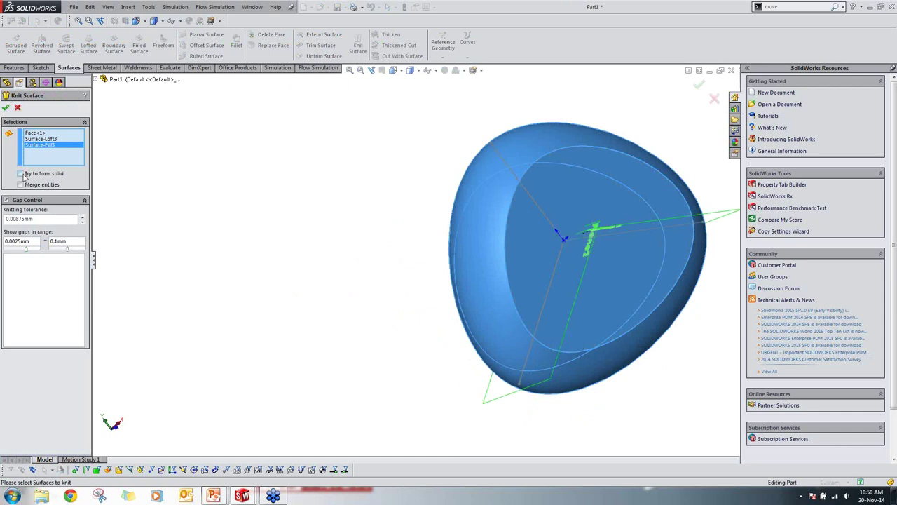
{"action": "left_click", "coordinate": [6, 107]}
Step: Select the knitted body in the solid bodies list and examine it in the model
{"action": "middle_click_drag", "start_coordinate": [290, 304], "coordinate": [350, 231]}
{"action": "left_click", "coordinate": [44, 144]}
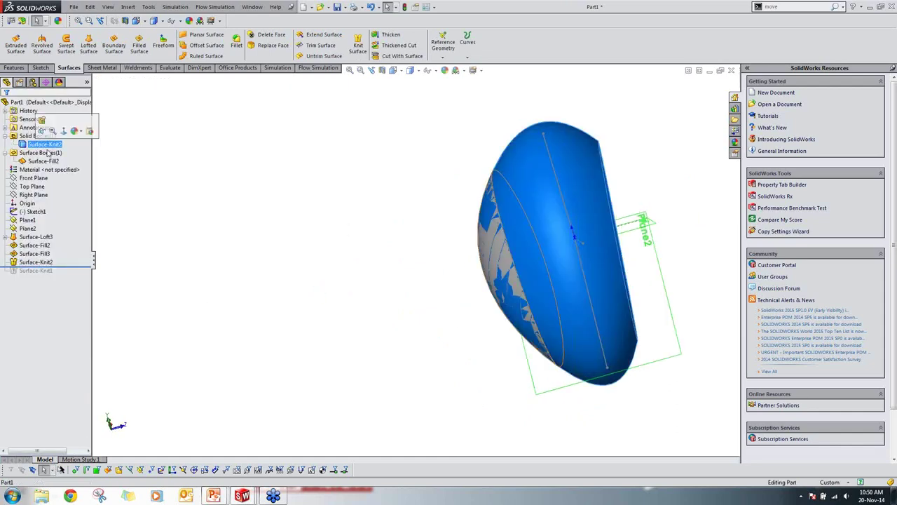
{"action": "middle_click_drag", "start_coordinate": [332, 194], "coordinate": [335, 188]}
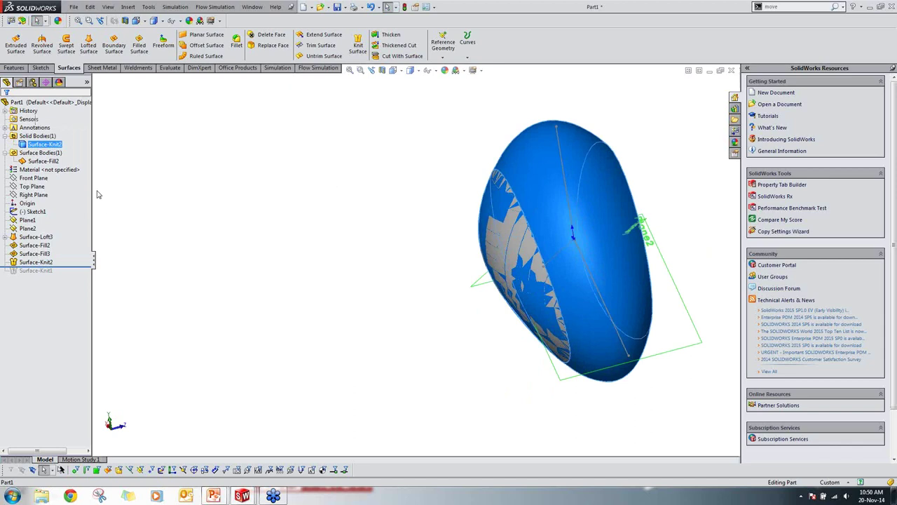
Step: Switch to the PowerPoint slide show, review the Knit Surface slide, advance one slide, and return to SolidWorks
{"action": "key", "text": "alt+Tab"}
{"action": "key", "text": "alt+Tab"}
{"action": "key", "text": "alt+Tab"}
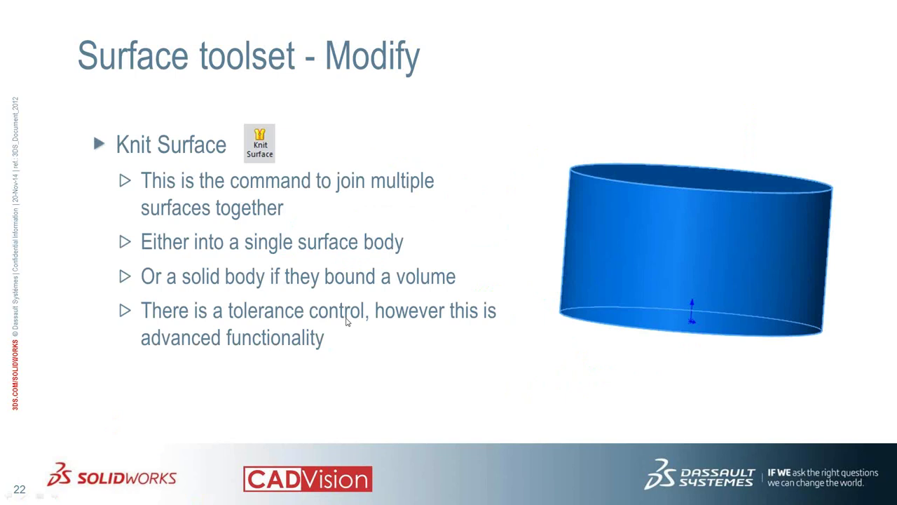
{"action": "key", "text": "Right"}
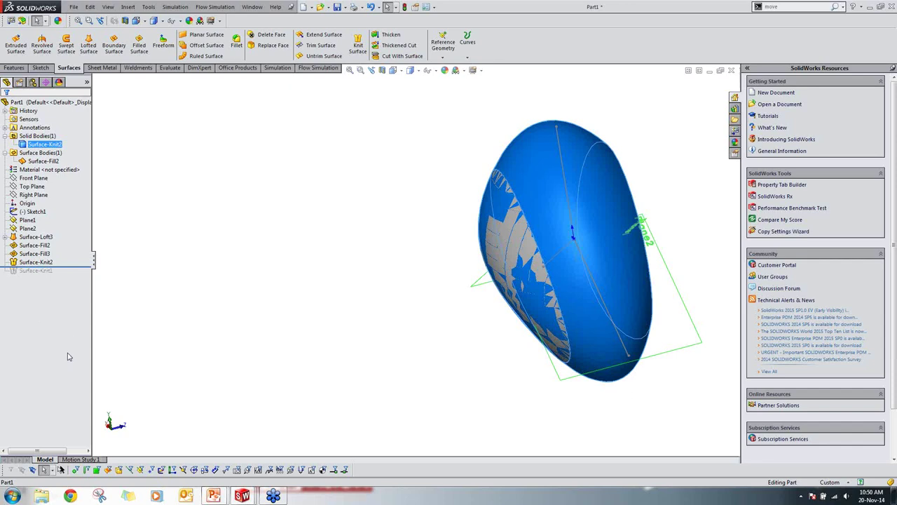
Step: Create a new part from the Part_MM template and sketch a center rectangle about 48 mm tall on the Front Plane, centered on the origin
{"action": "key", "text": "ctrl+n"}
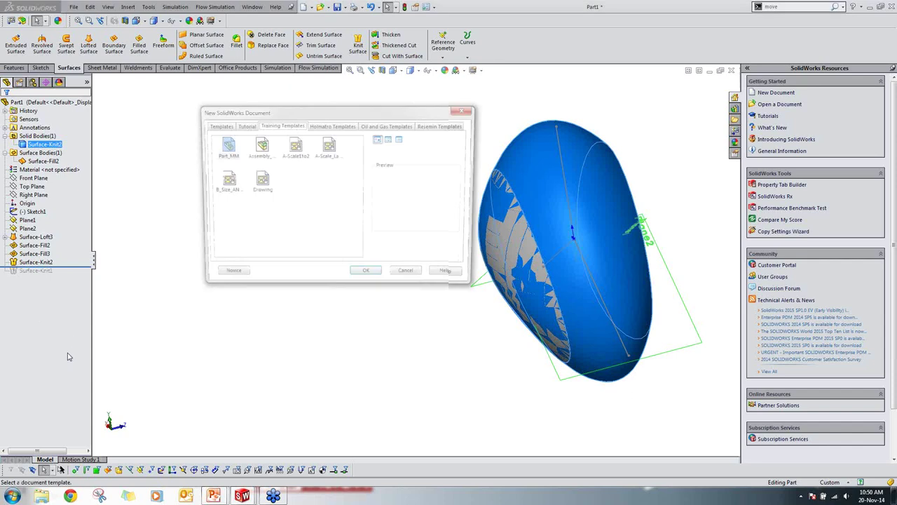
{"action": "key", "text": "Return"}
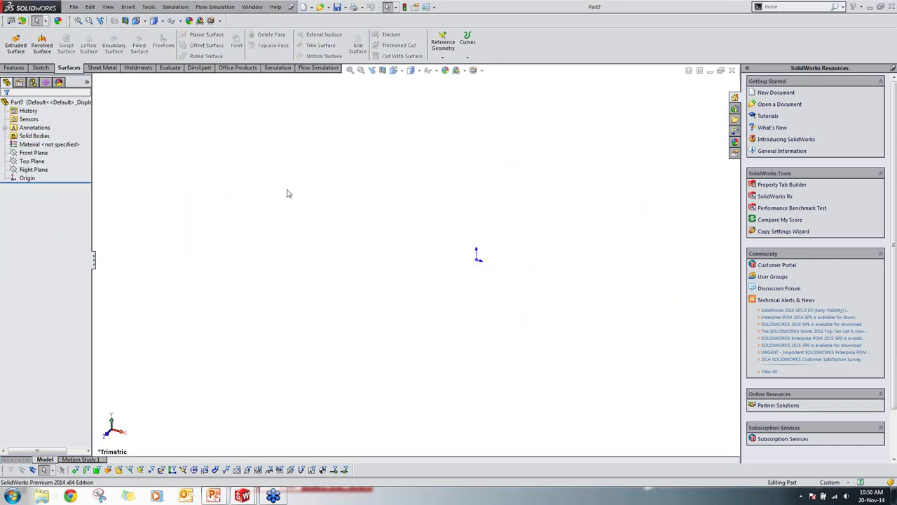
{"action": "right_click", "coordinate": [39, 154]}
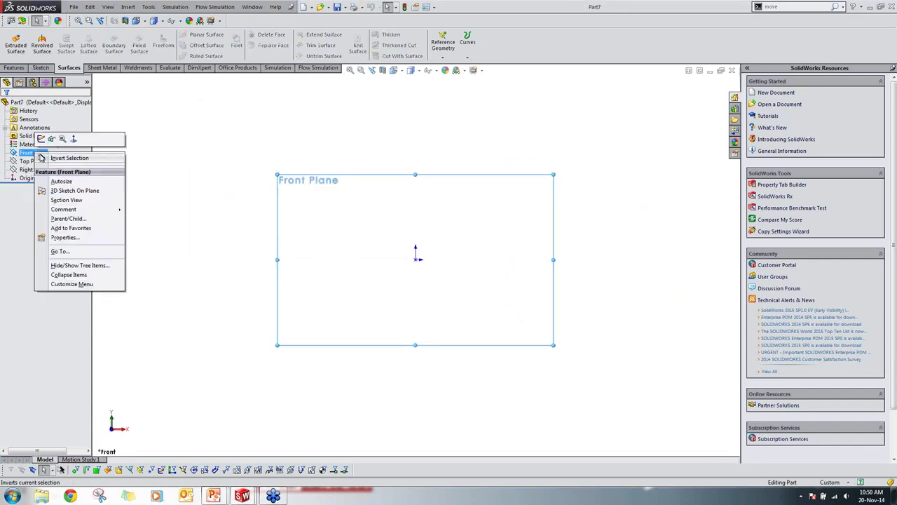
{"action": "left_click", "coordinate": [40, 138]}
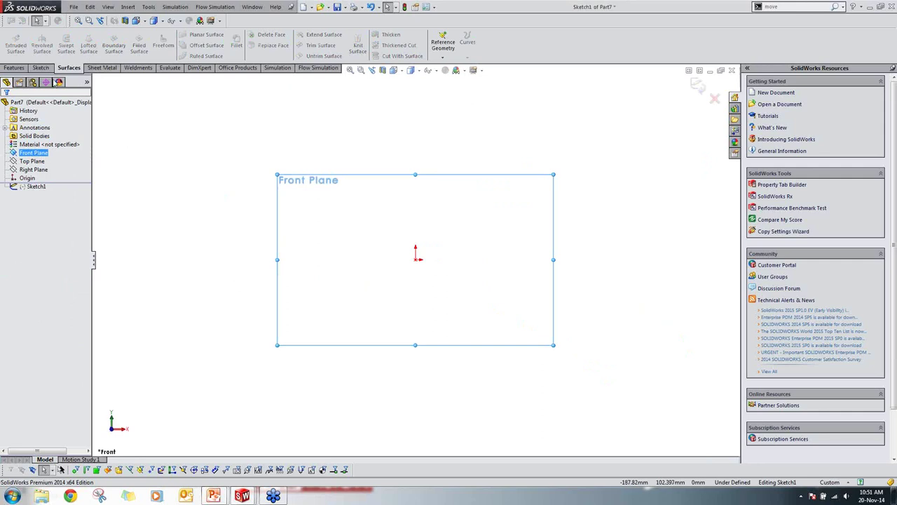
{"action": "left_click", "coordinate": [37, 68]}
{"action": "right_click_drag", "start_coordinate": [240, 246], "coordinate": [230, 280]}
{"action": "left_click", "coordinate": [416, 259]}
{"action": "left_click", "coordinate": [336, 184]}
{"action": "key", "text": "Escape"}
Step: Dimension the rectangle's width and height to 50 mm each
{"action": "left_click", "coordinate": [365, 184]}
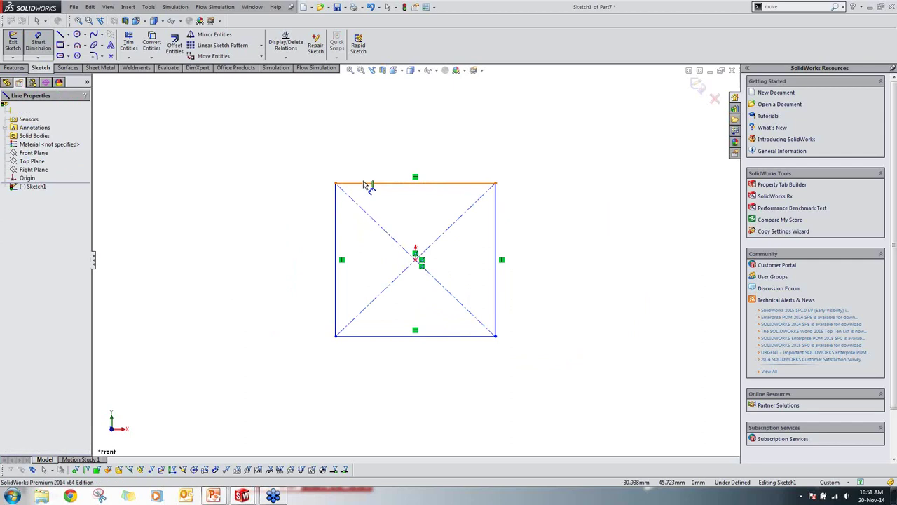
{"action": "right_click_drag", "start_coordinate": [365, 184], "coordinate": [365, 158]}
{"action": "left_click", "coordinate": [368, 150]}
{"action": "type", "text": "50"}
{"action": "key", "text": "Return"}
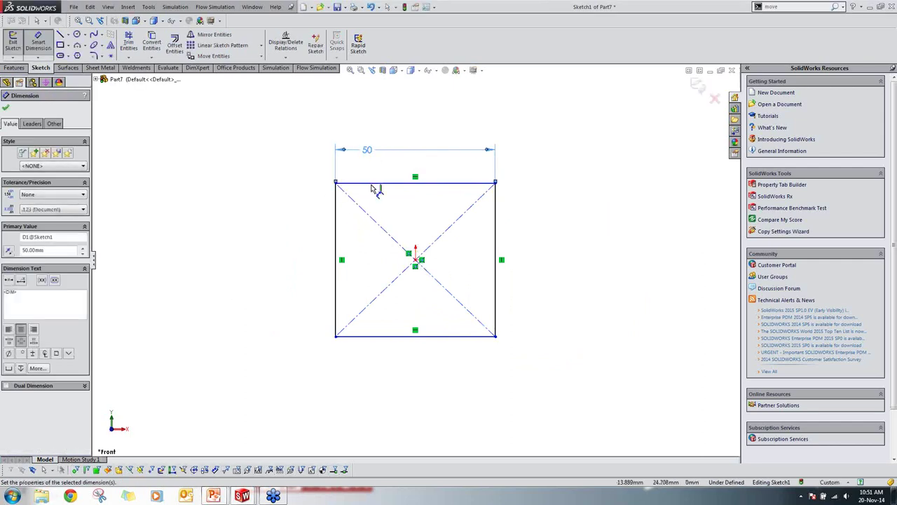
{"action": "left_click", "coordinate": [337, 222]}
{"action": "left_click", "coordinate": [295, 223]}
{"action": "type", "text": "50"}
{"action": "key", "text": "Return"}
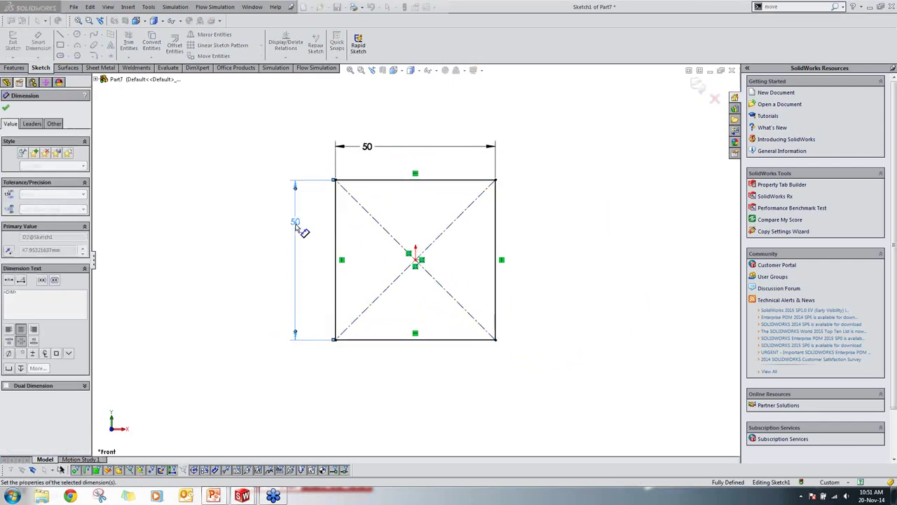
{"action": "key", "text": "Escape"}
Step: Extrude the square sketch as a surface with a blind depth of 37 mm
{"action": "left_click", "coordinate": [68, 67]}
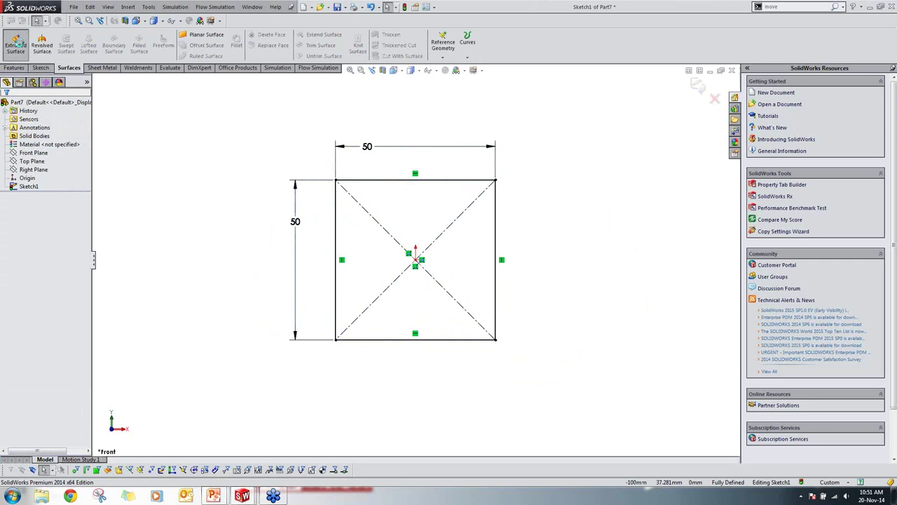
{"action": "left_click", "coordinate": [16, 46]}
{"action": "left_click", "coordinate": [354, 374]}
{"action": "right_click", "coordinate": [352, 373]}
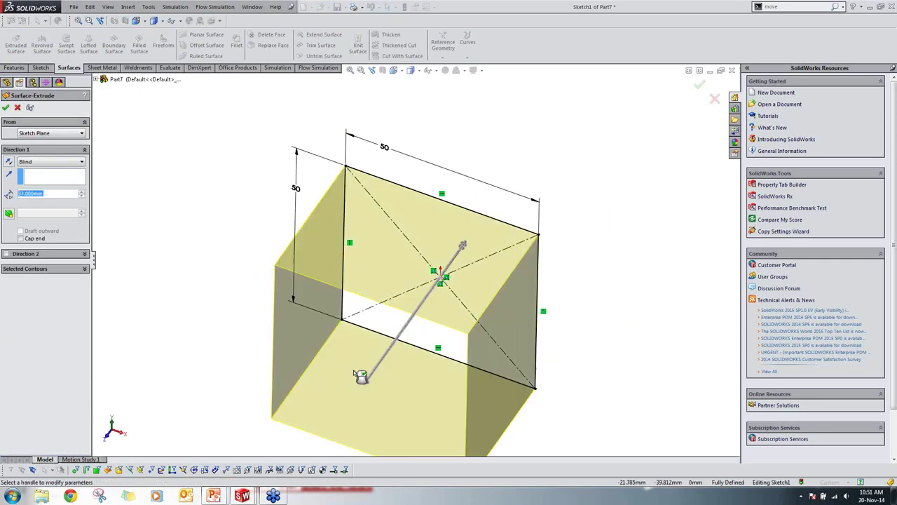
Step: Start a new sketch on the Front Plane
{"action": "middle_click_drag", "start_coordinate": [335, 366], "coordinate": [376, 275]}
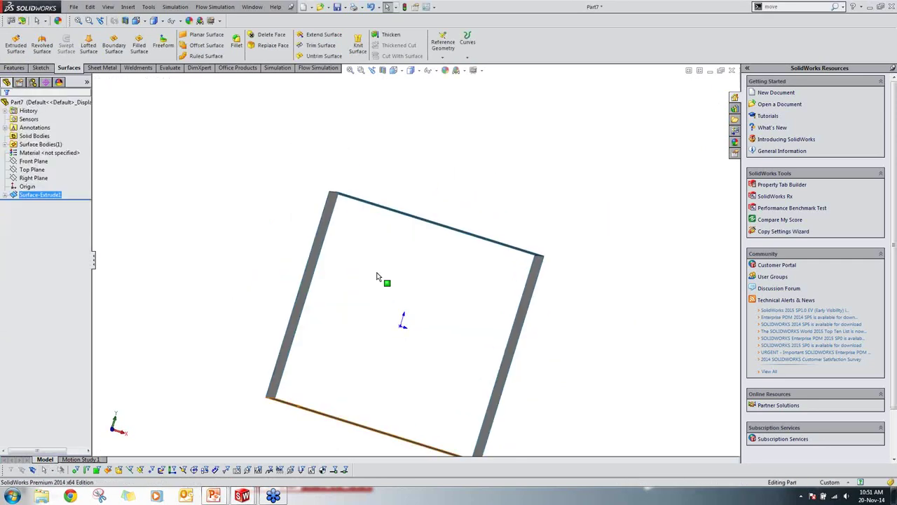
{"action": "left_click", "coordinate": [43, 162]}
{"action": "left_click", "coordinate": [38, 150]}
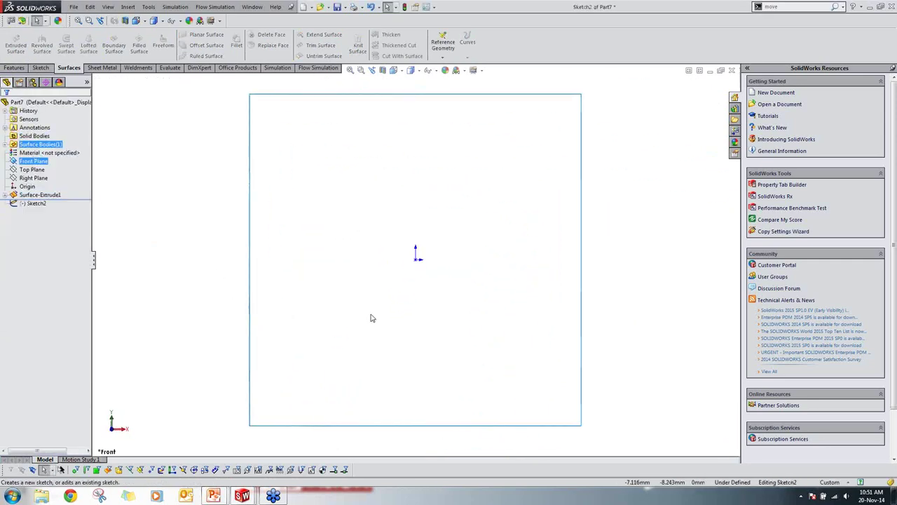
{"action": "right_click_drag", "start_coordinate": [372, 319], "coordinate": [405, 312]}
{"action": "left_click", "coordinate": [416, 259]}
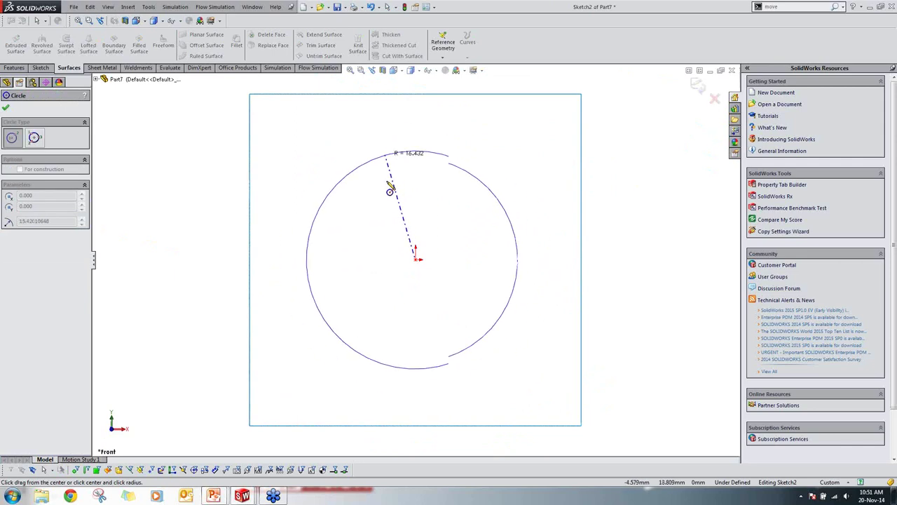
{"action": "key", "text": "Escape"}
{"action": "right_click_drag", "start_coordinate": [419, 154], "coordinate": [433, 124]}
{"action": "key", "text": "Escape"}
Step: Sketch a circle of about 30 mm radius centered about 17 mm directly above the origin
{"action": "right_click_drag", "start_coordinate": [400, 167], "coordinate": [434, 160]}
{"action": "left_click", "coordinate": [416, 149]}
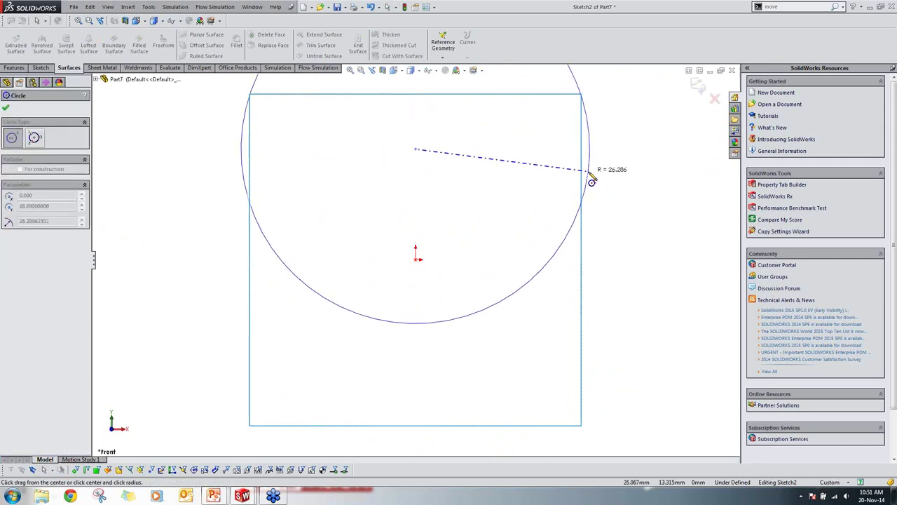
{"action": "left_click", "coordinate": [611, 194]}
{"action": "middle_click_drag", "start_coordinate": [491, 216], "coordinate": [198, 133]}
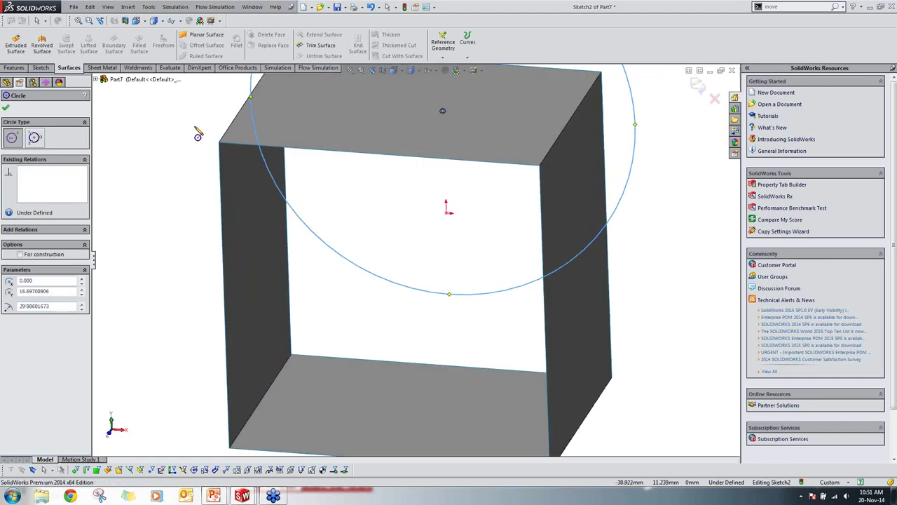
{"action": "key", "text": "Escape"}
Step: Extrude the circle as a surface up to the end of the square surface, using its front vertical edge as the limit
{"action": "left_click", "coordinate": [17, 46]}
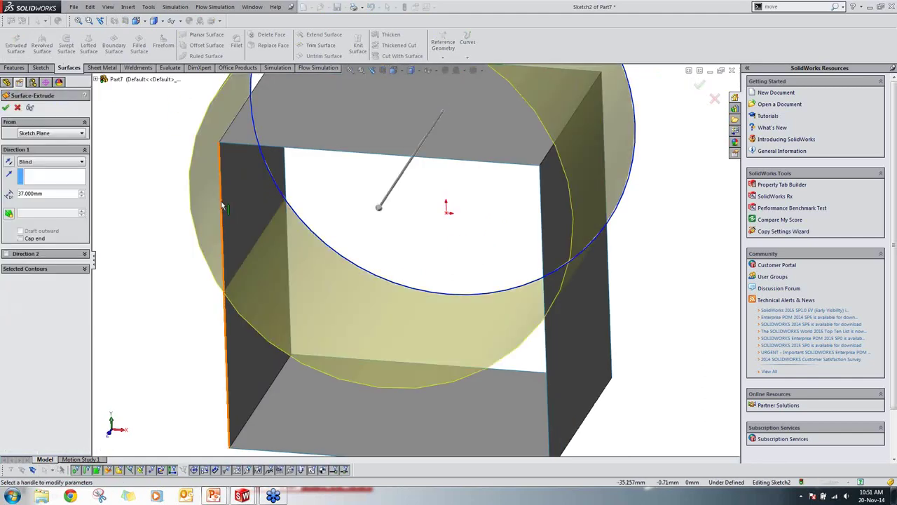
{"action": "left_click", "coordinate": [221, 206]}
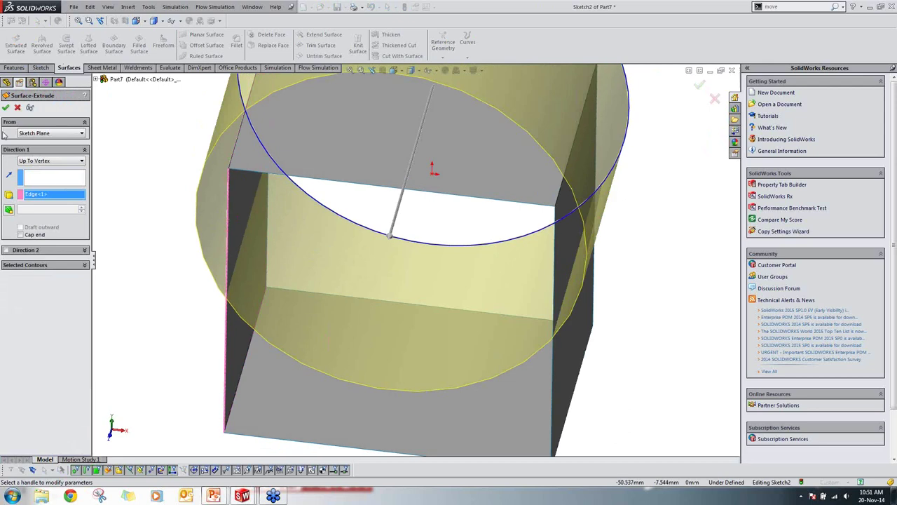
{"action": "left_click", "coordinate": [5, 107]}
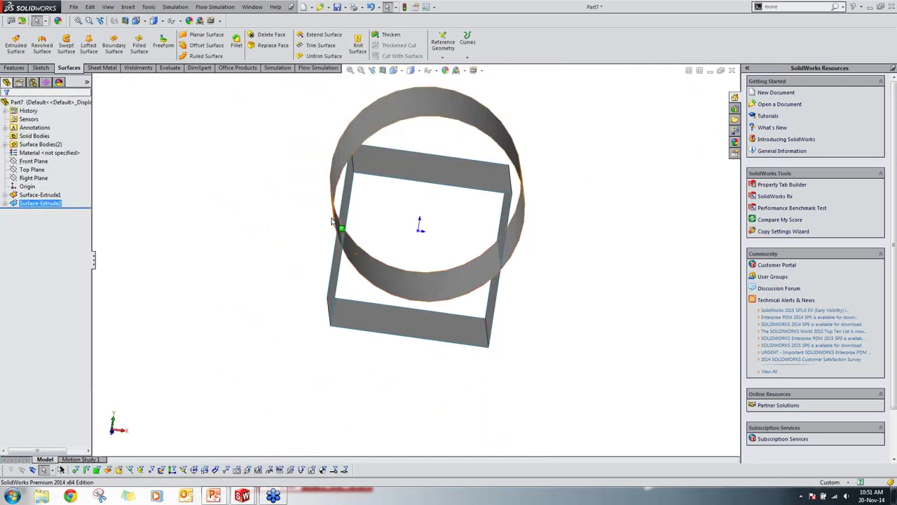
{"action": "middle_click_drag", "start_coordinate": [334, 246], "coordinate": [312, 285]}
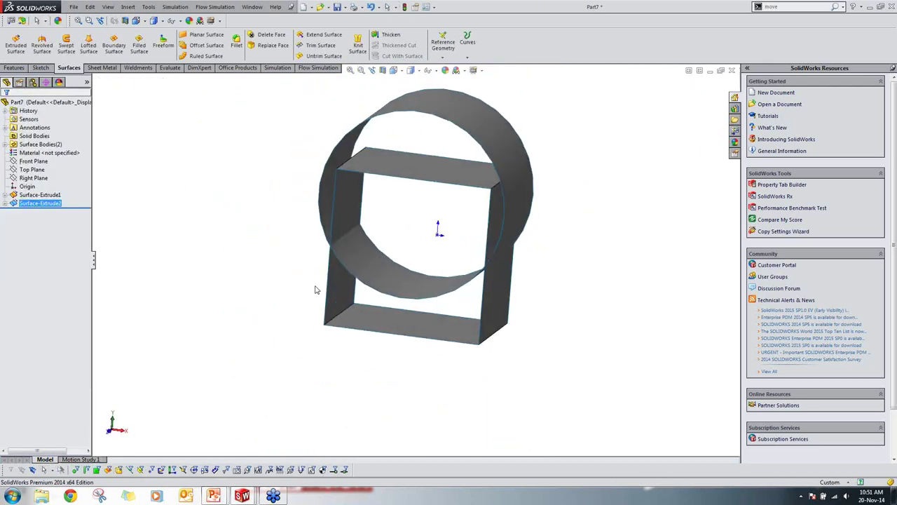
Step: Search the commands for "intersect" and try the Intersect tool on the circular surface
{"action": "left_click", "coordinate": [40, 68]}
{"action": "left_click", "coordinate": [68, 68]}
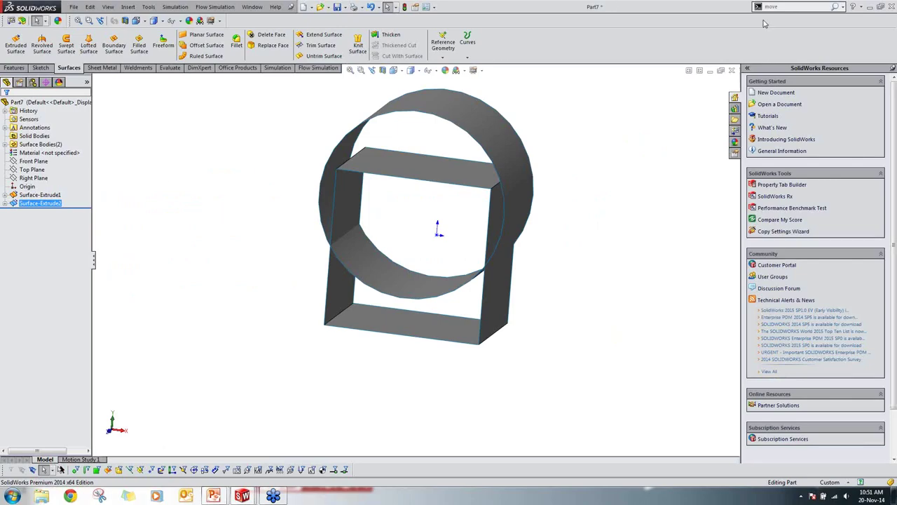
{"action": "left_click", "coordinate": [790, 9]}
{"action": "type", "text": "in"}
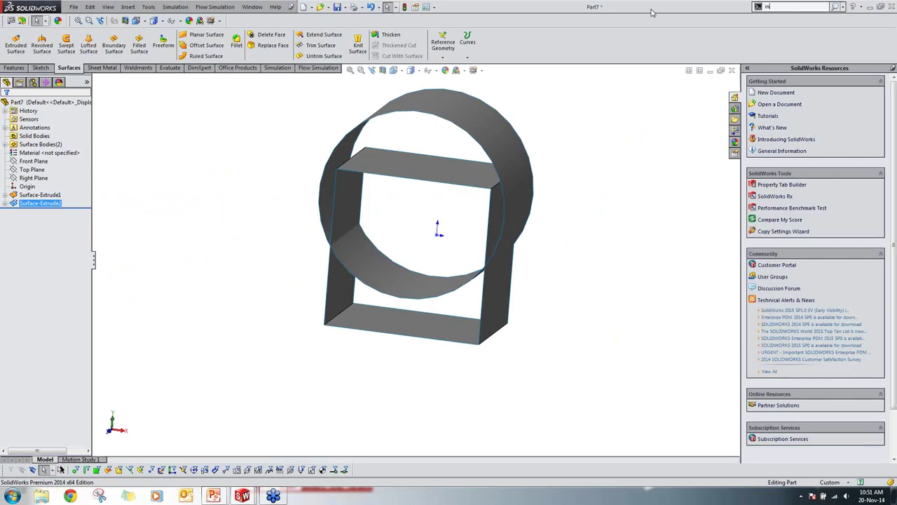
{"action": "type", "text": "tersect"}
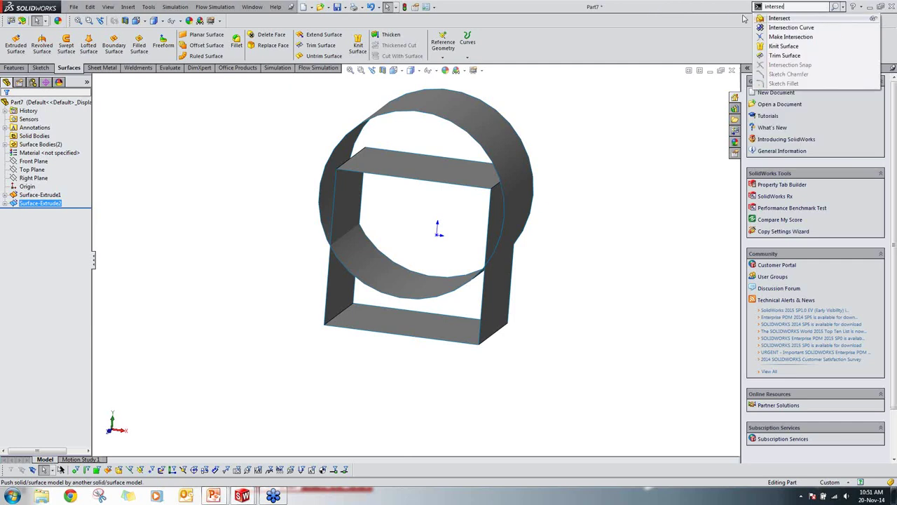
{"action": "left_click", "coordinate": [875, 26]}
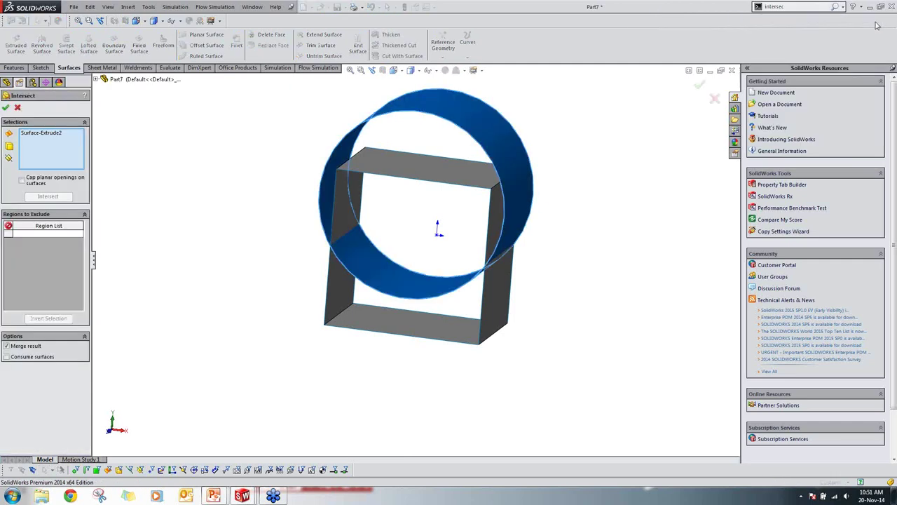
{"action": "key", "text": "Escape"}
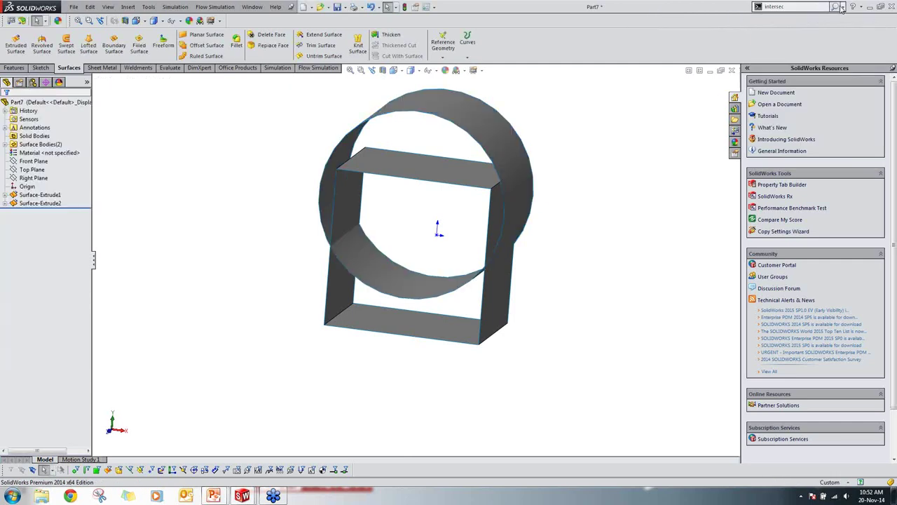
Step: Try to intersect the circular surface extrusion with the open square surface extrusion
{"action": "left_click", "coordinate": [840, 8]}
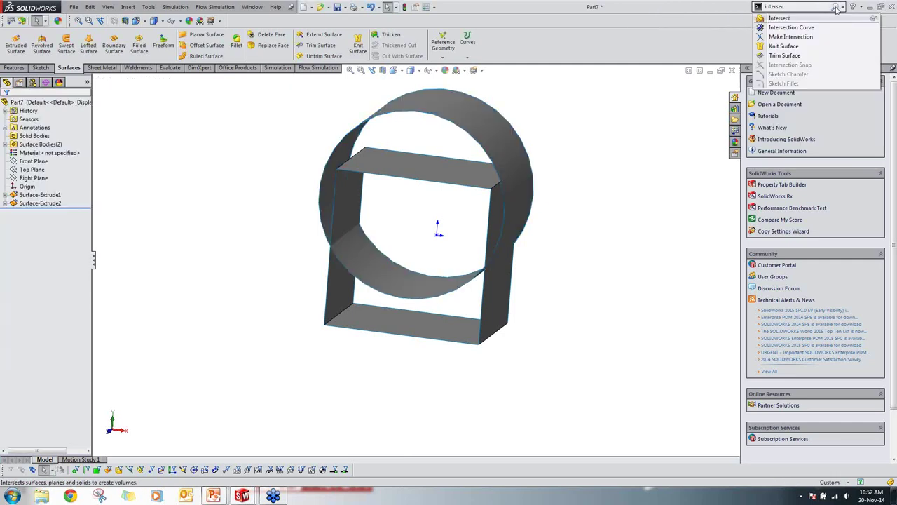
{"action": "left_click", "coordinate": [339, 47]}
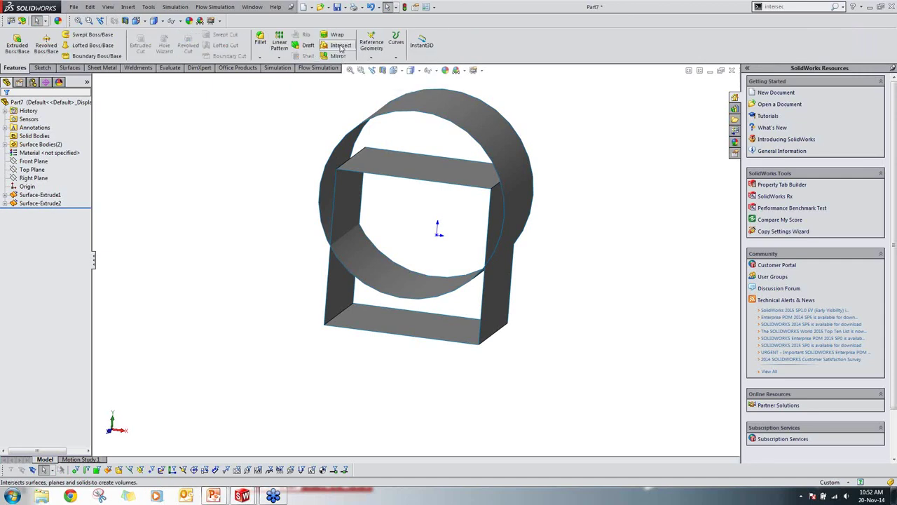
{"action": "middle_click_drag", "start_coordinate": [294, 194], "coordinate": [273, 201]}
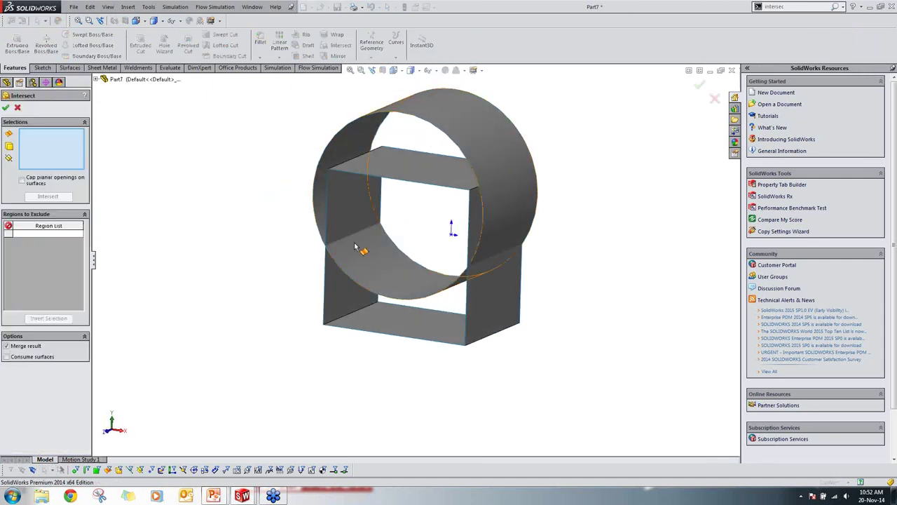
{"action": "left_click", "coordinate": [371, 124]}
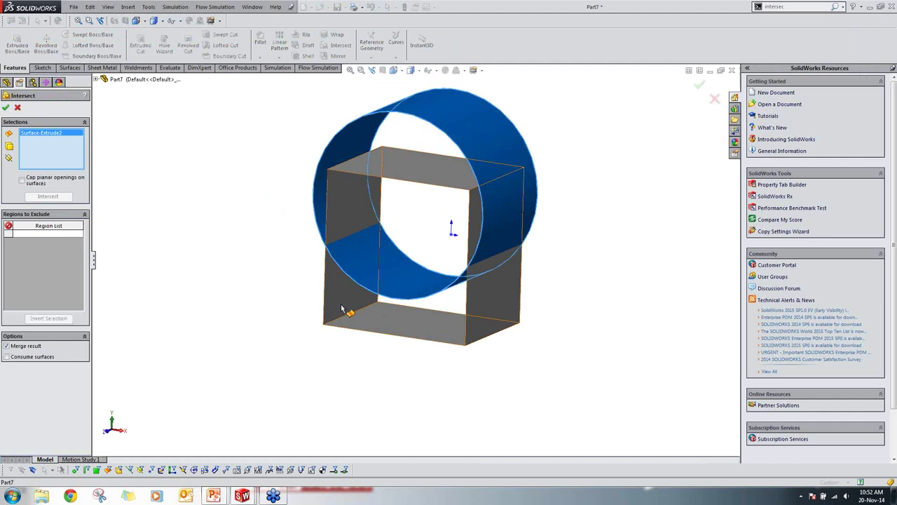
{"action": "left_click", "coordinate": [346, 311]}
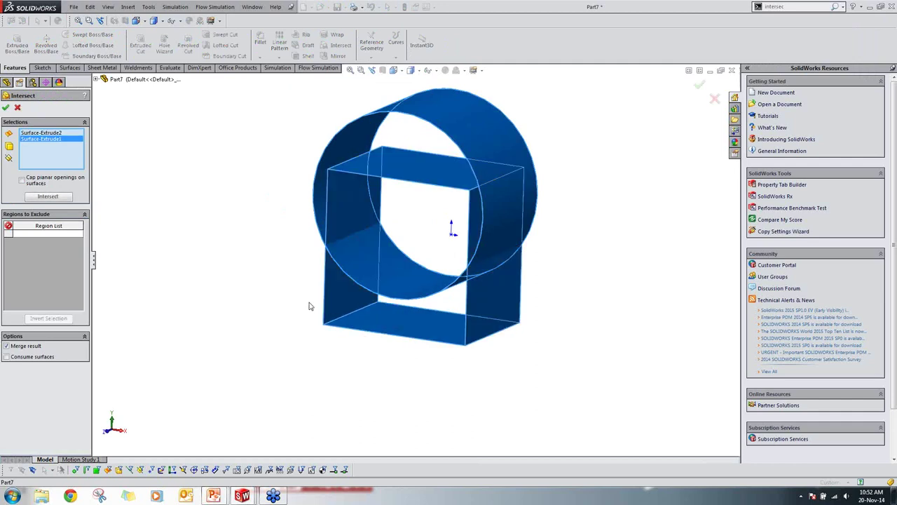
{"action": "left_click", "coordinate": [47, 196]}
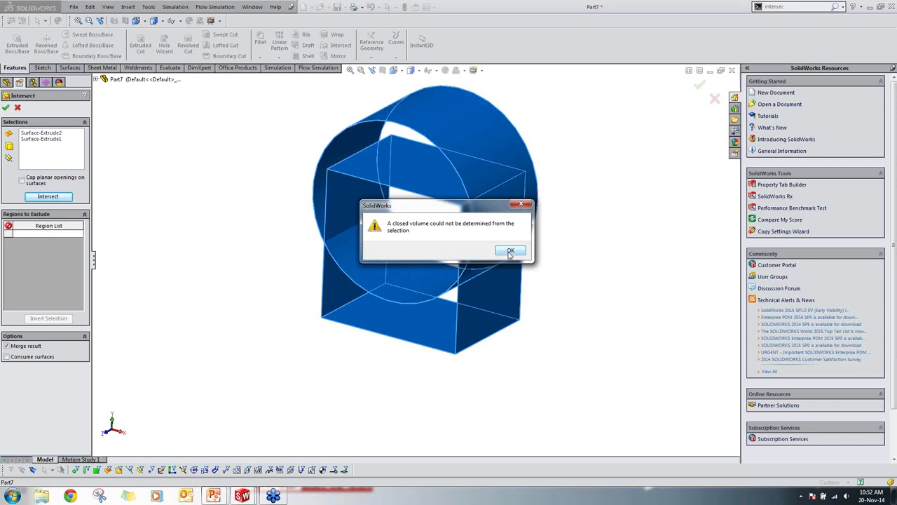
{"action": "left_click", "coordinate": [511, 251]}
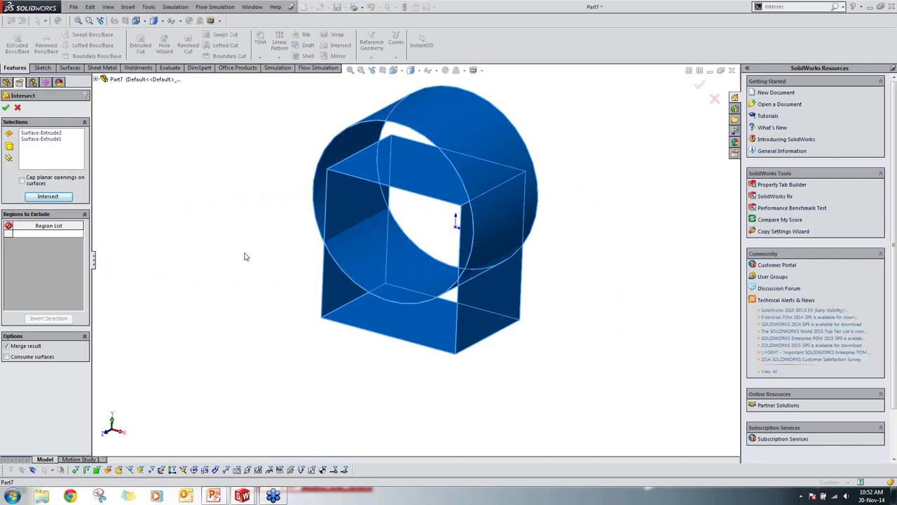
{"action": "key", "text": "Escape"}
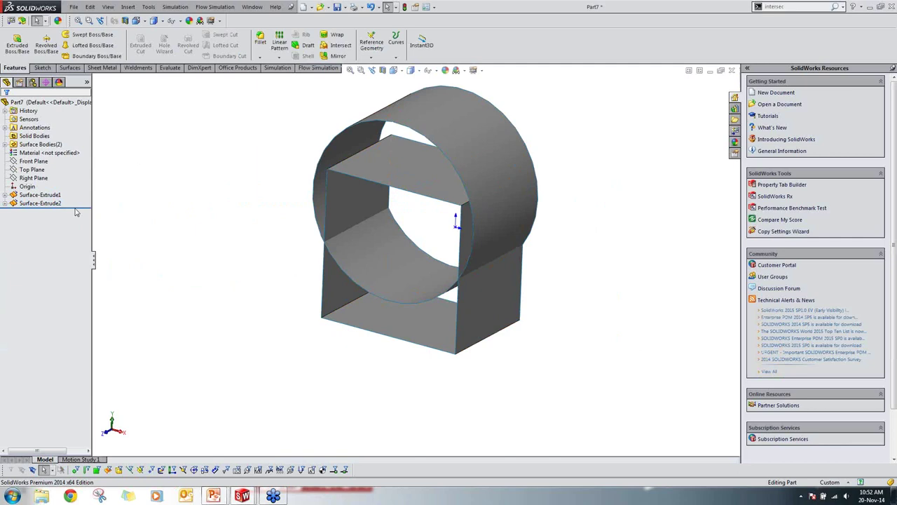
Step: Roll the model back to before the circular surface and close the square surface's front opening with a planar surface from two opposite vertical edges
{"action": "left_click_drag", "start_coordinate": [82, 206], "coordinate": [82, 199]}
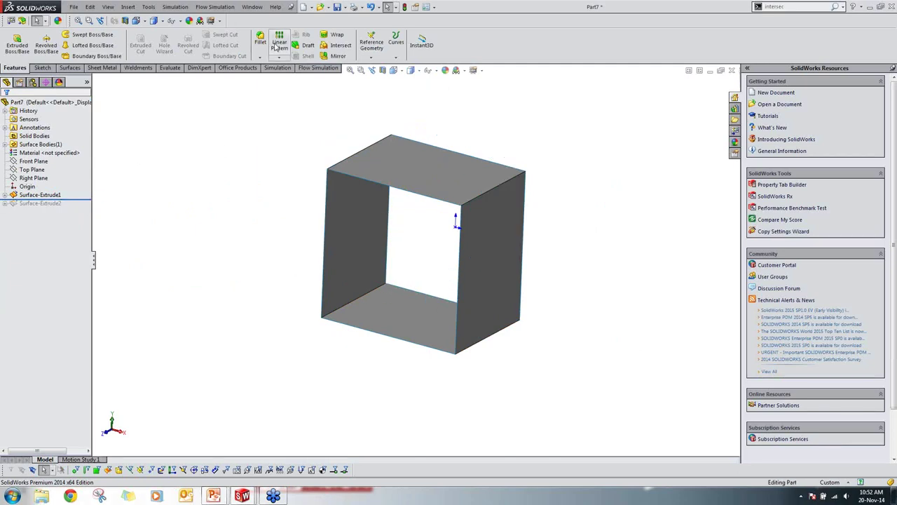
{"action": "left_click", "coordinate": [69, 68]}
{"action": "left_click", "coordinate": [204, 35]}
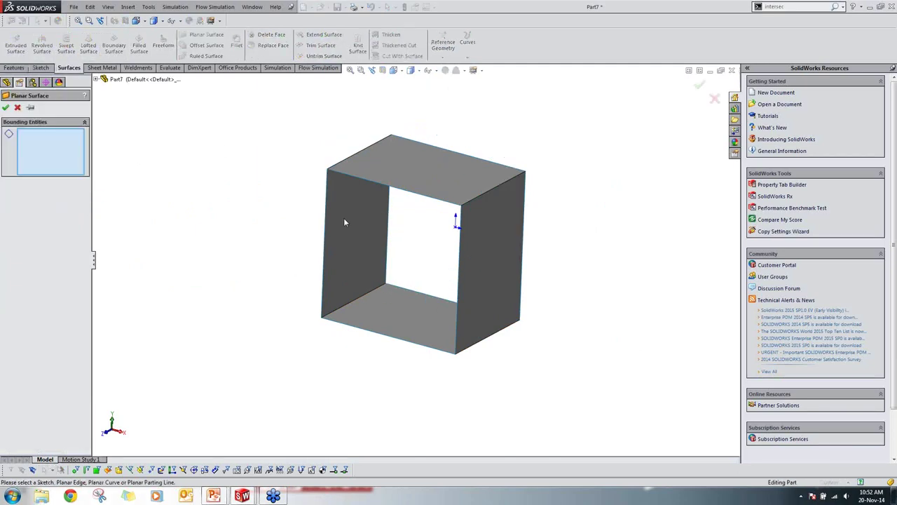
{"action": "left_click", "coordinate": [324, 245]}
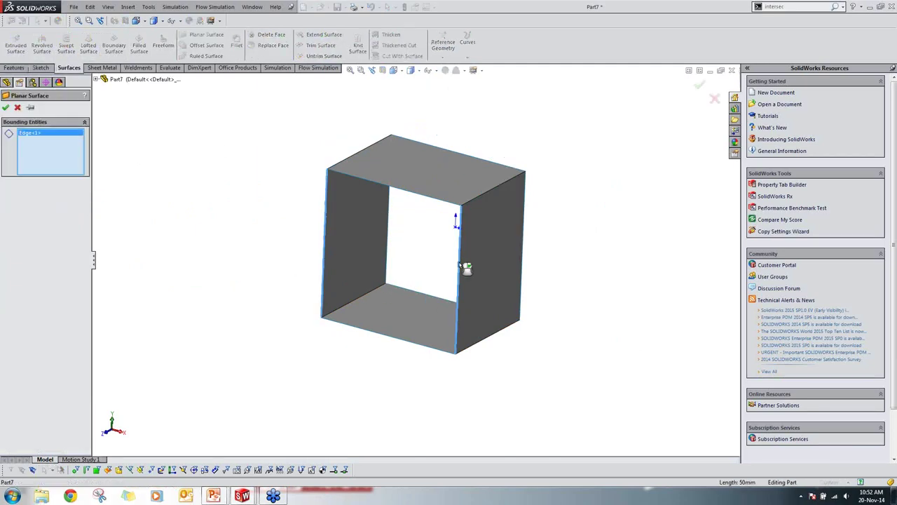
{"action": "left_click", "coordinate": [460, 262]}
{"action": "middle_click_drag", "start_coordinate": [376, 255], "coordinate": [321, 266]}
{"action": "key", "text": "Return"}
Step: Close the square surface's rear opening with a planar surface from two opposite edges, and roll the model forward to include the circular surface
{"action": "left_click", "coordinate": [199, 34]}
{"action": "left_click", "coordinate": [344, 281]}
{"action": "left_click", "coordinate": [482, 233]}
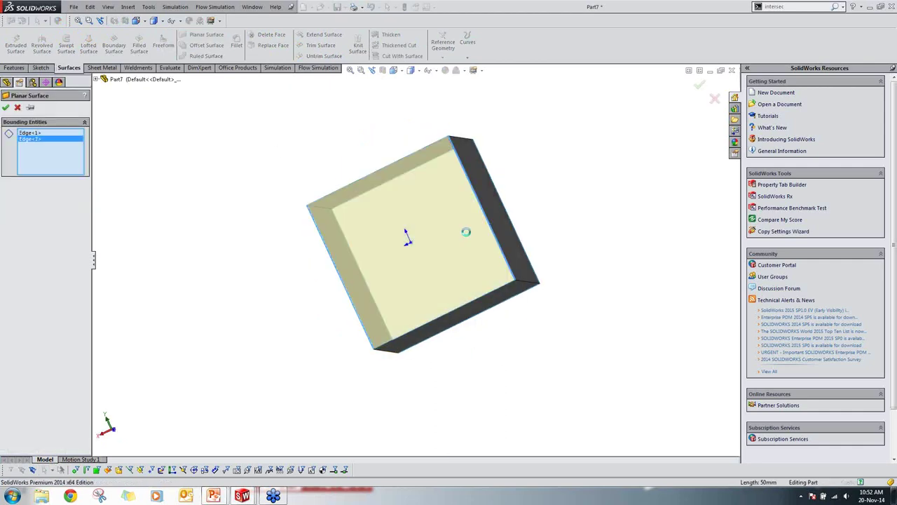
{"action": "key", "text": "Return"}
{"action": "key", "text": "ctrl+7"}
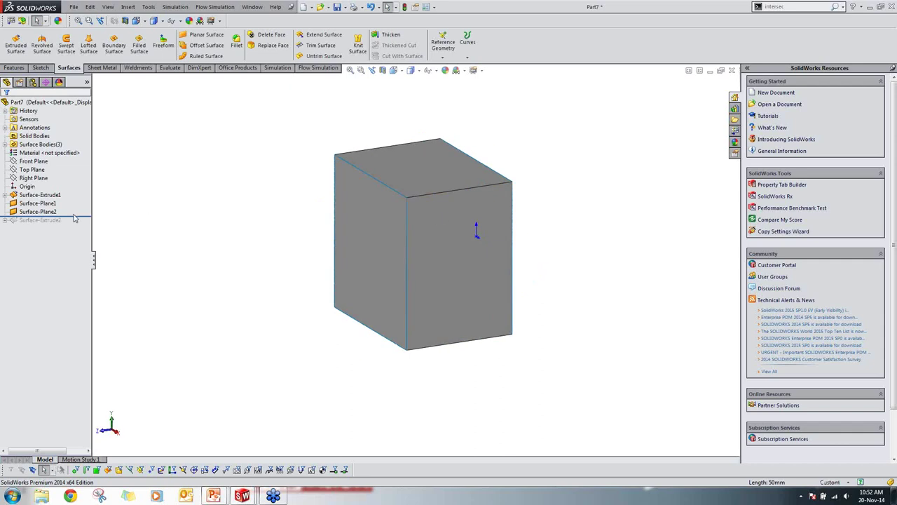
{"action": "left_click_drag", "start_coordinate": [79, 215], "coordinate": [124, 222]}
{"action": "middle_click_drag", "start_coordinate": [124, 222], "coordinate": [256, 267]}
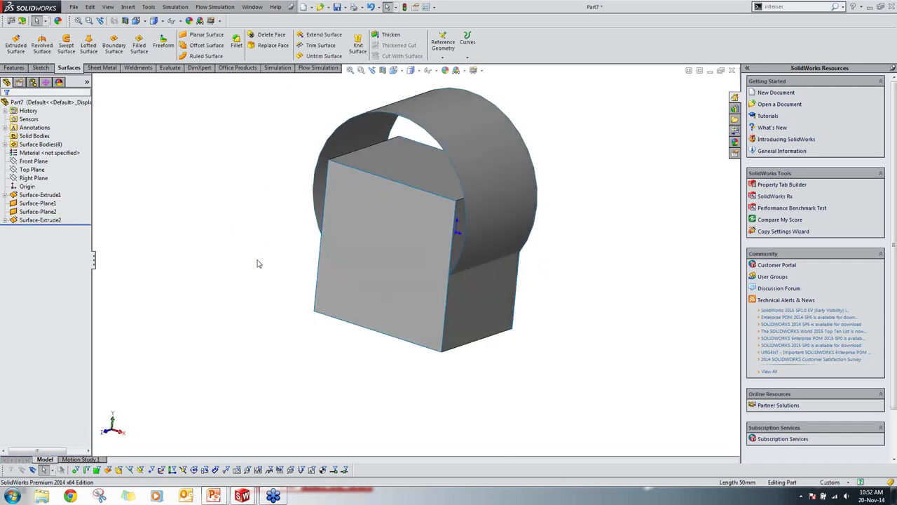
Step: Compute the Intersect regions from the square extrusion, both planar end caps and the circular surface
{"action": "left_click", "coordinate": [14, 67]}
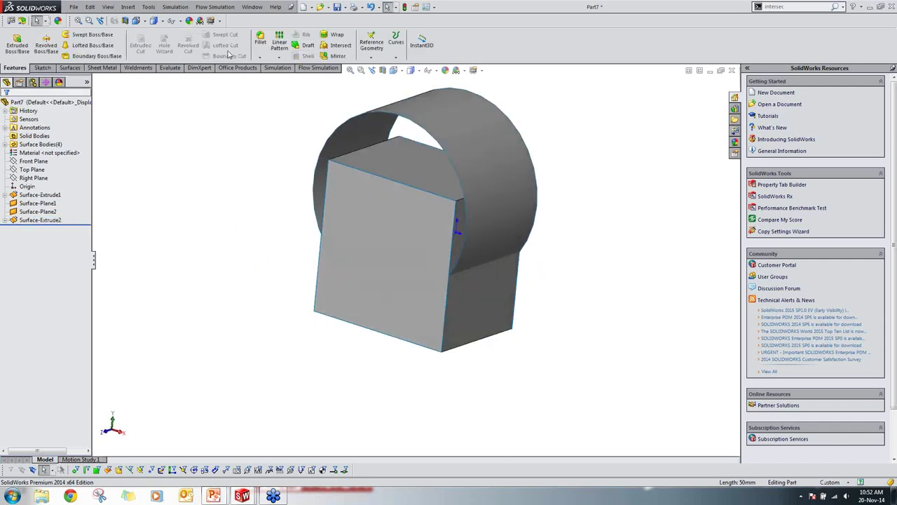
{"action": "left_click", "coordinate": [340, 45]}
{"action": "middle_click_drag", "start_coordinate": [393, 231], "coordinate": [365, 265]}
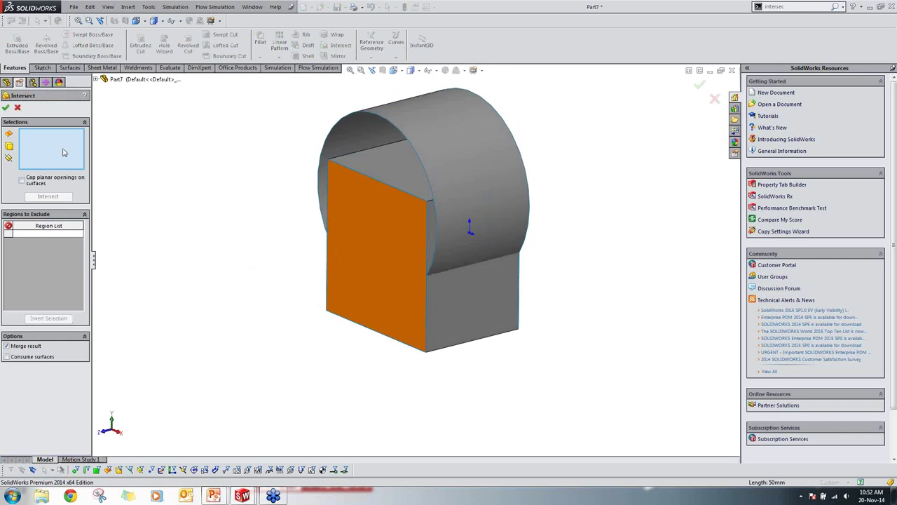
{"action": "left_click", "coordinate": [386, 193]}
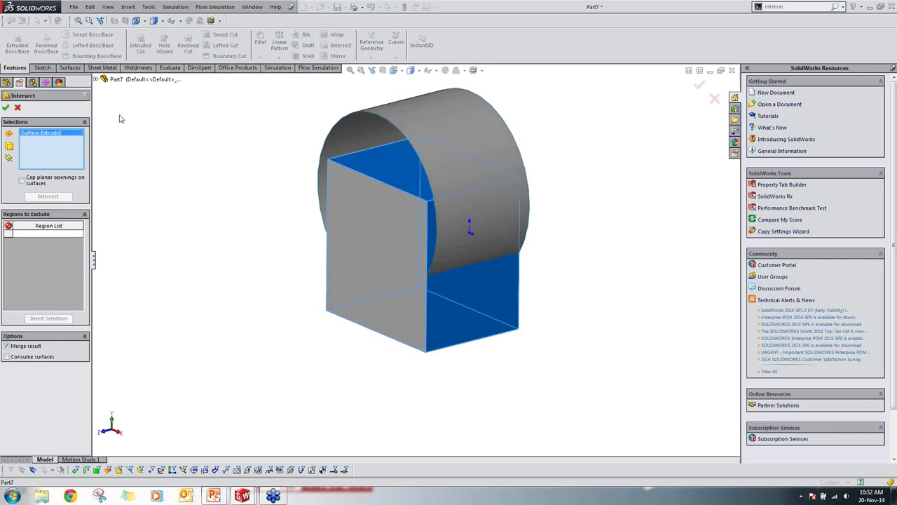
{"action": "left_click", "coordinate": [390, 271]}
{"action": "middle_click_drag", "start_coordinate": [394, 194], "coordinate": [430, 293]}
{"action": "left_click", "coordinate": [394, 147]}
{"action": "middle_click_drag", "start_coordinate": [395, 146], "coordinate": [5, 197]}
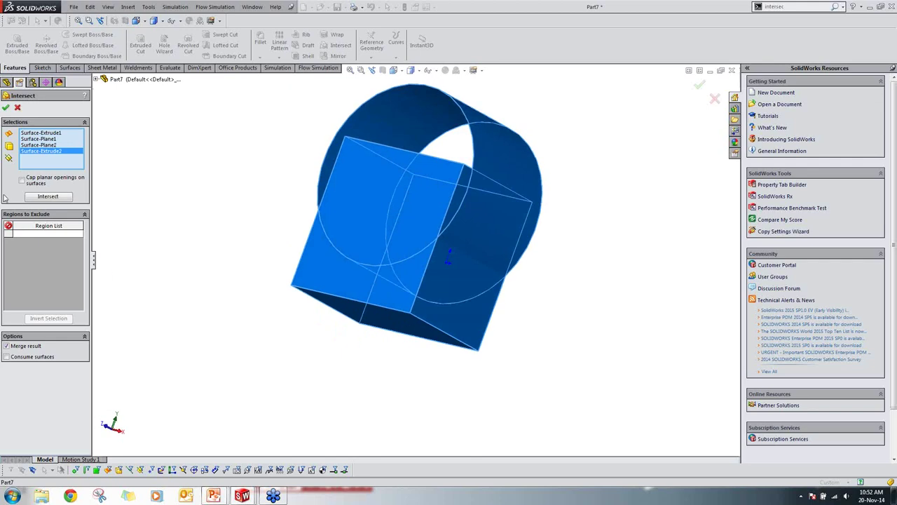
{"action": "left_click", "coordinate": [47, 196]}
Step: Compare the two intersect regions, exclude Region 1 below the circular surface, and finish the Intersect feature with merged results
{"action": "middle_click_drag", "start_coordinate": [161, 225], "coordinate": [269, 287]}
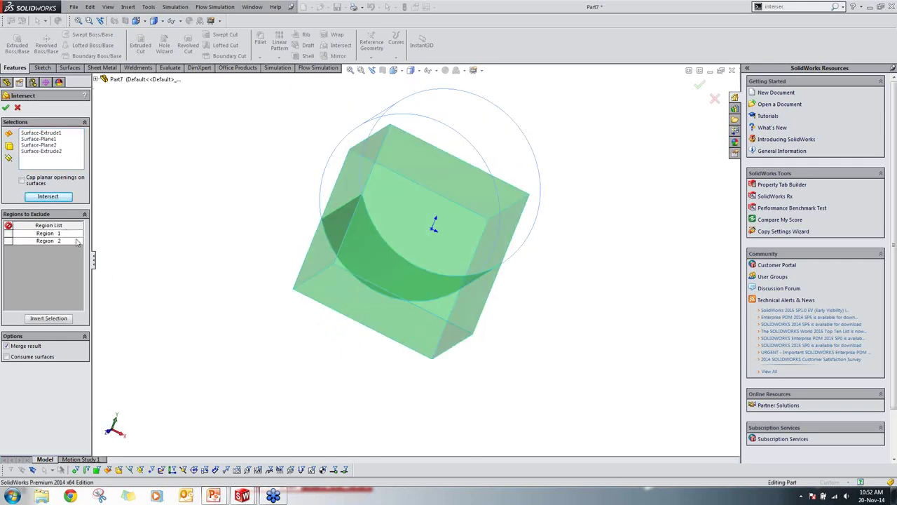
{"action": "left_click", "coordinate": [42, 241]}
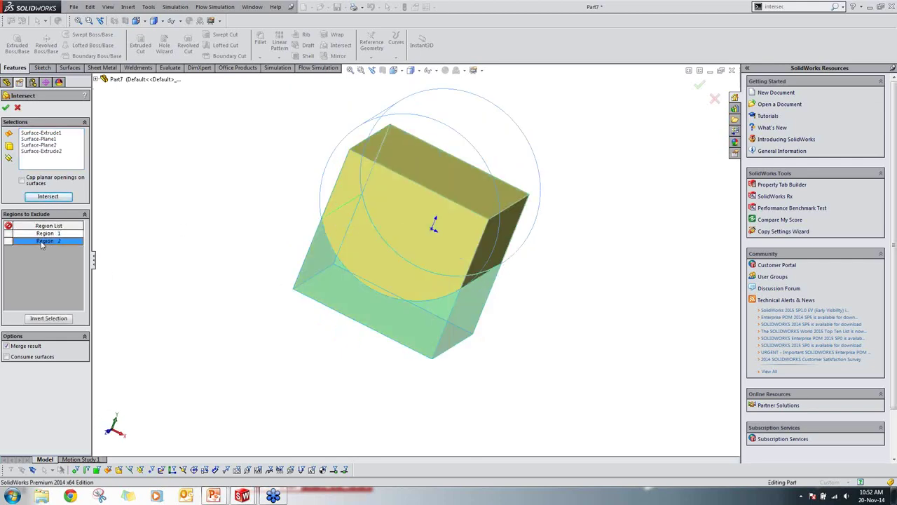
{"action": "left_click", "coordinate": [46, 233]}
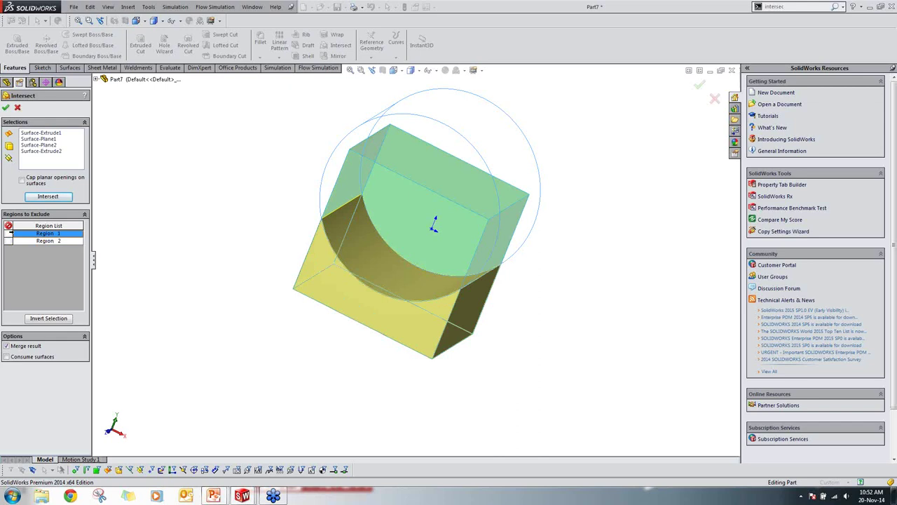
{"action": "left_click", "coordinate": [9, 234]}
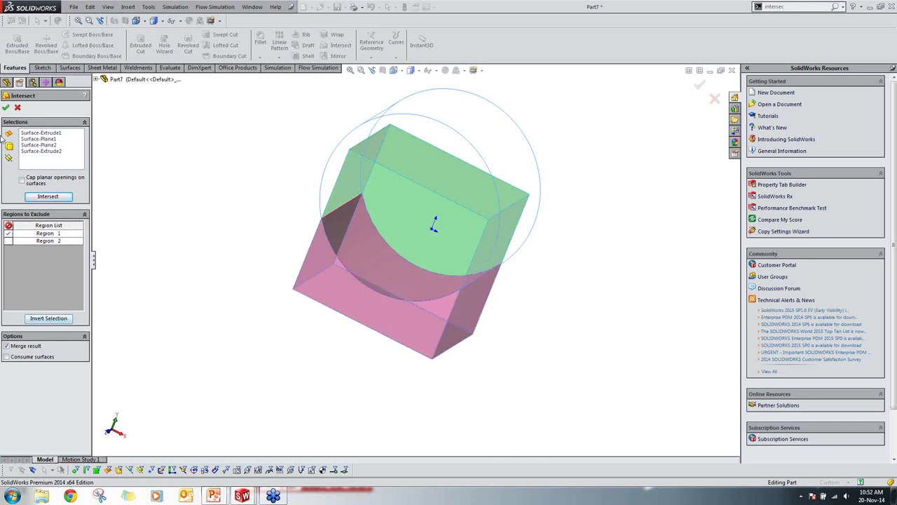
{"action": "left_click", "coordinate": [5, 108]}
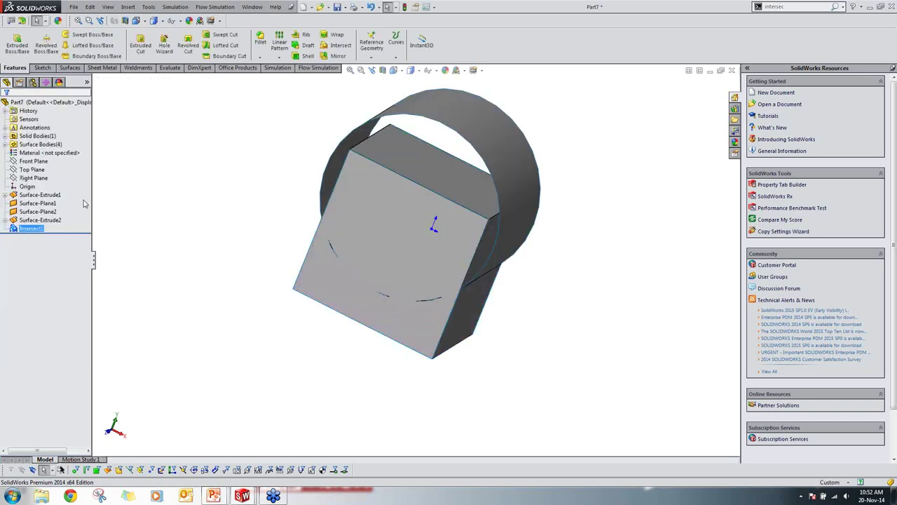
Step: Hide all four surface bodies: the two surface extrusions and the two planar caps
{"action": "left_click", "coordinate": [40, 195]}
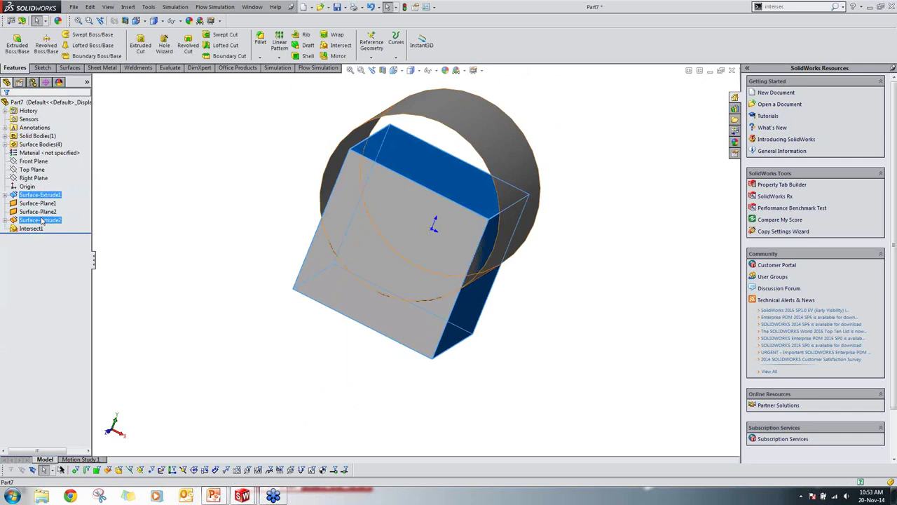
{"action": "left_click", "coordinate": [40, 220], "text": "shift"}
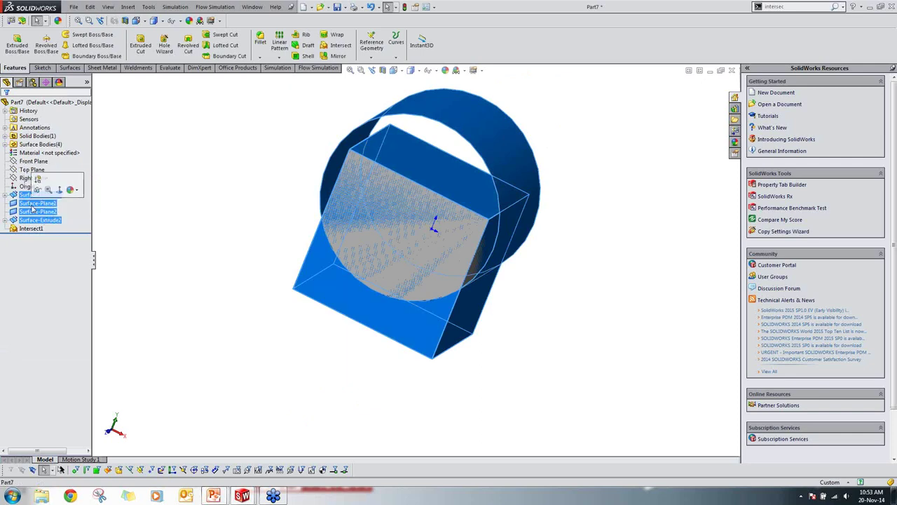
{"action": "left_click", "coordinate": [37, 203]}
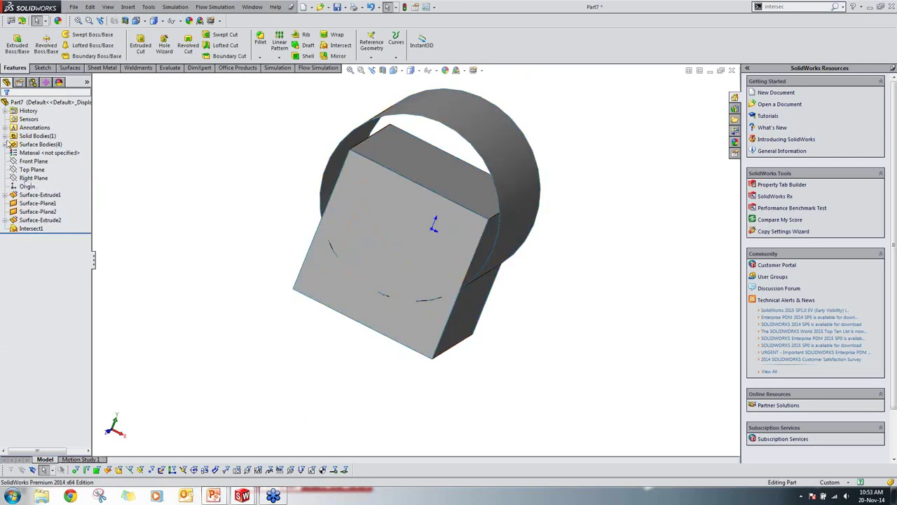
{"action": "left_click", "coordinate": [6, 143]}
{"action": "left_click", "coordinate": [44, 152]}
{"action": "left_click", "coordinate": [35, 169], "text": "ctrl"}
{"action": "left_click", "coordinate": [44, 178], "text": "shift"}
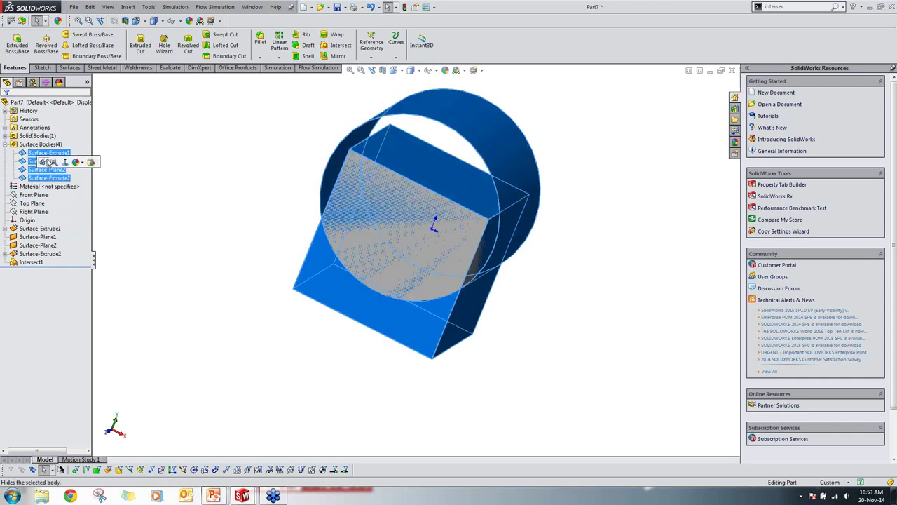
{"action": "left_click", "coordinate": [49, 162]}
Step: Inspect the remaining solid from several sides and highlight it in the list of solid bodies
{"action": "middle_click_drag", "start_coordinate": [318, 164], "coordinate": [338, 249]}
{"action": "left_click", "coordinate": [347, 203]}
{"action": "left_click", "coordinate": [6, 135]}
{"action": "left_click", "coordinate": [39, 143]}
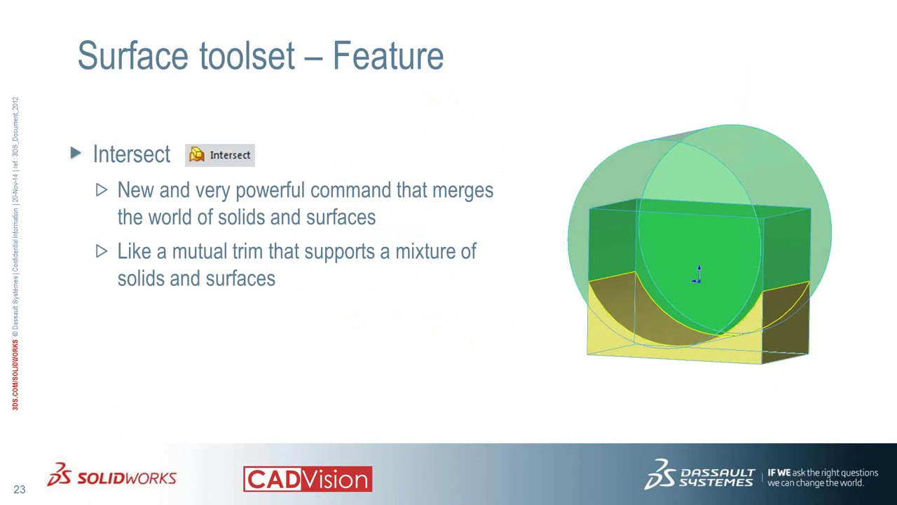
{"action": "key", "text": "Right"}
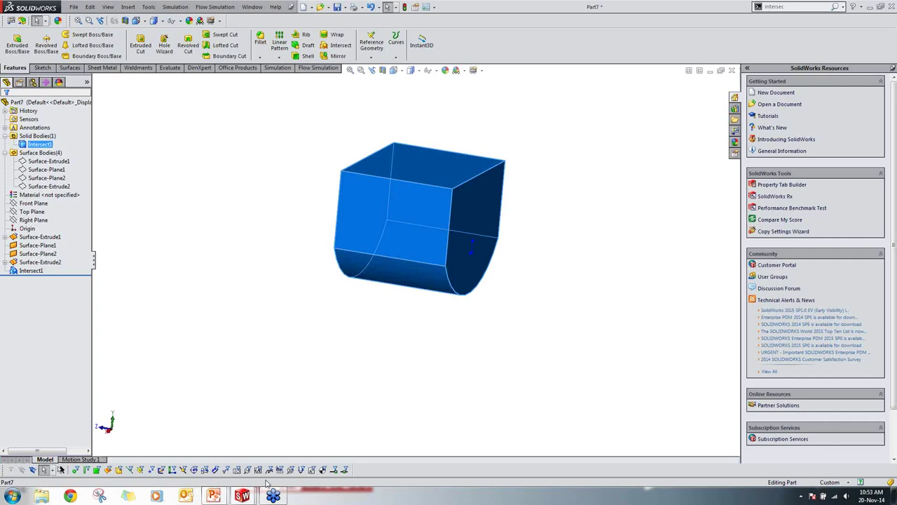
Step: Switch to the Part5 document and roll its history back to just after Surface-Sweep1, before both surface extensions
{"action": "key", "text": "ctrl+Tab"}
{"action": "key", "text": "ctrl+Tab"}
{"action": "key", "text": "ctrl+Tab"}
{"action": "key", "text": "ctrl+Tab"}
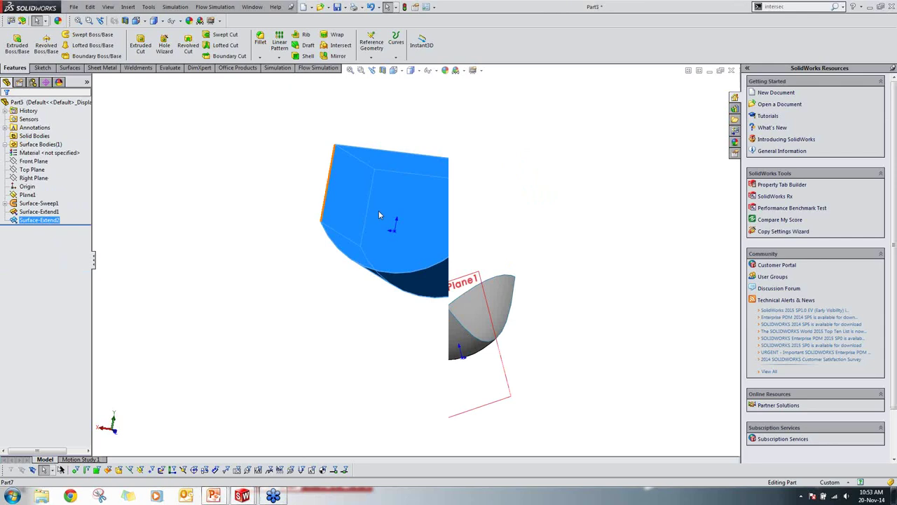
{"action": "middle_click_drag", "start_coordinate": [357, 313], "coordinate": [307, 237]}
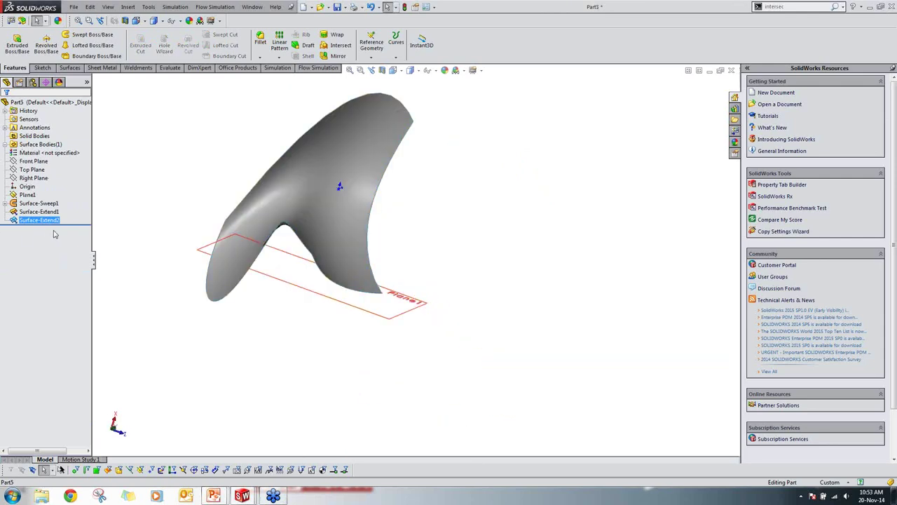
{"action": "left_click_drag", "start_coordinate": [79, 223], "coordinate": [79, 208]}
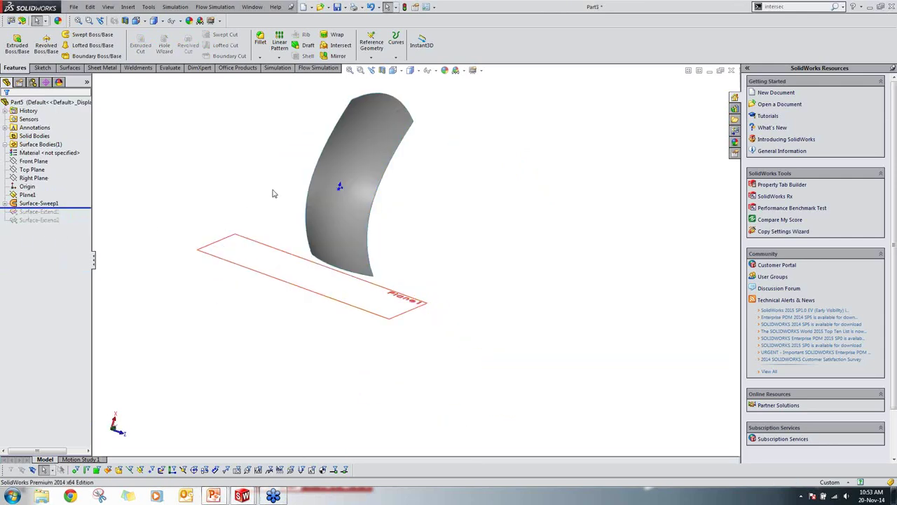
{"action": "middle_click_drag", "start_coordinate": [308, 211], "coordinate": [318, 171]}
Step: Thicken the swept surface by 20 mm on both sides and check the resulting body in the list of solid bodies
{"action": "left_click", "coordinate": [73, 68]}
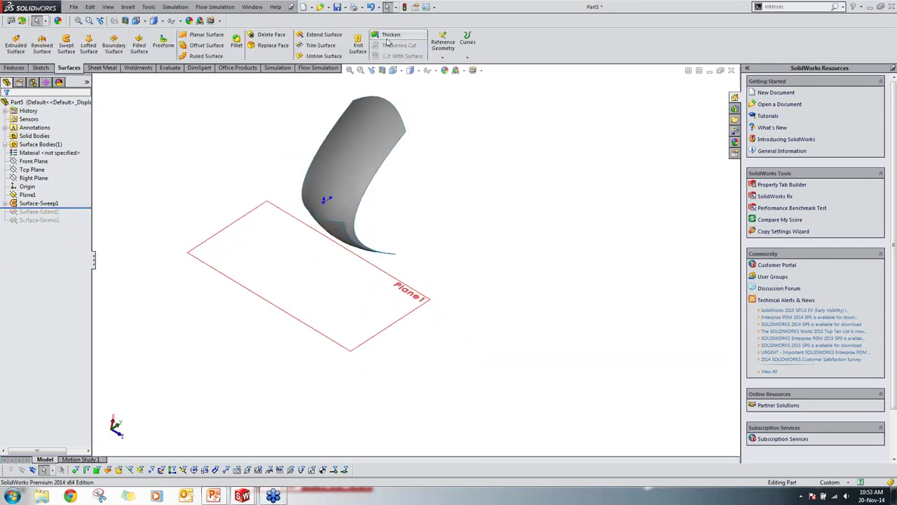
{"action": "left_click", "coordinate": [391, 39]}
{"action": "middle_click_drag", "start_coordinate": [276, 197], "coordinate": [308, 224]}
{"action": "middle_click_drag", "start_coordinate": [235, 172], "coordinate": [219, 207]}
{"action": "left_click", "coordinate": [36, 155]}
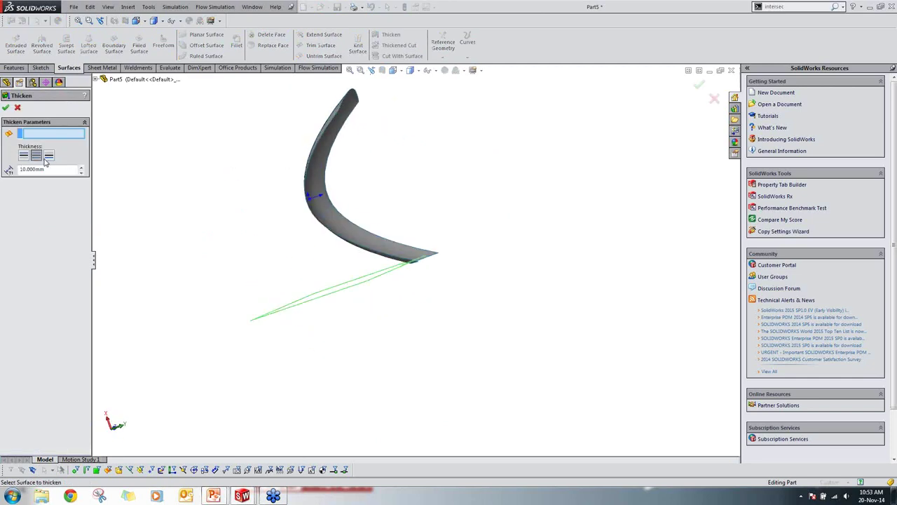
{"action": "left_click", "coordinate": [23, 156]}
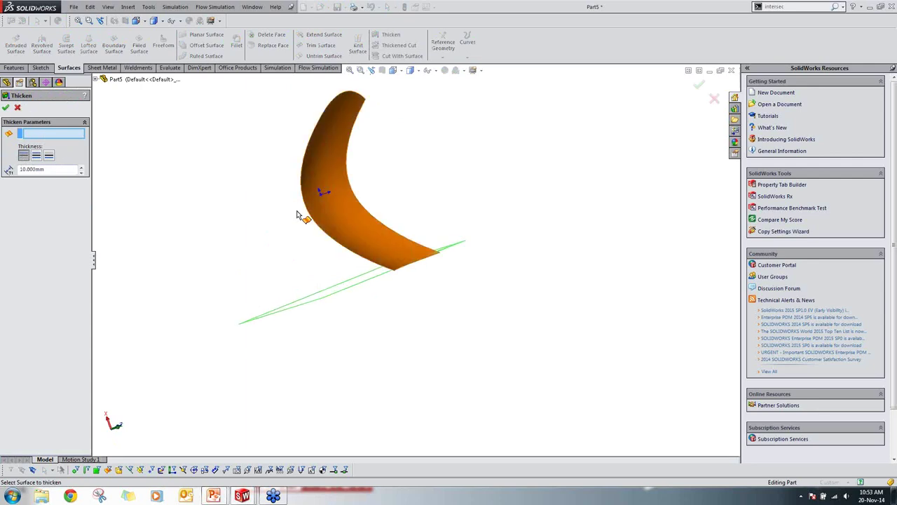
{"action": "left_click", "coordinate": [303, 213]}
{"action": "left_click", "coordinate": [36, 156]}
{"action": "double_click", "coordinate": [31, 169]}
{"action": "type", "text": "20"}
{"action": "key", "text": "Return"}
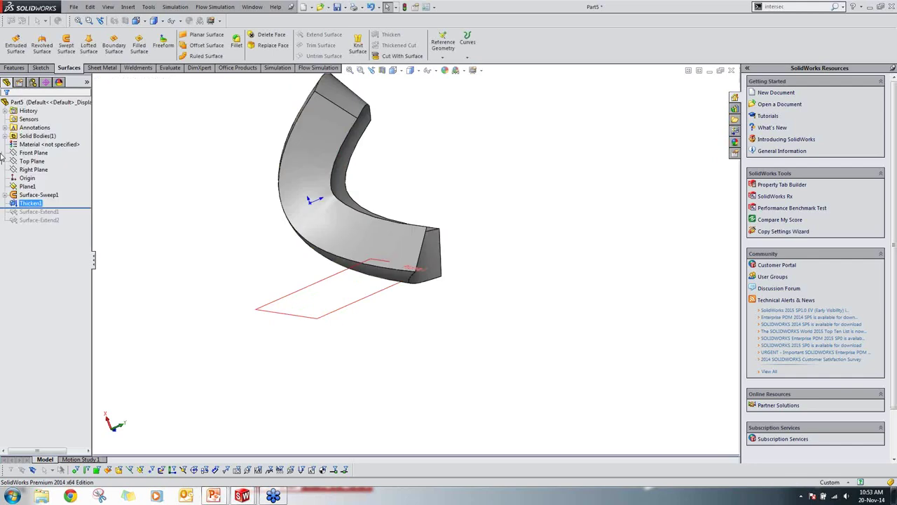
{"action": "middle_click_drag", "start_coordinate": [191, 166], "coordinate": [250, 242]}
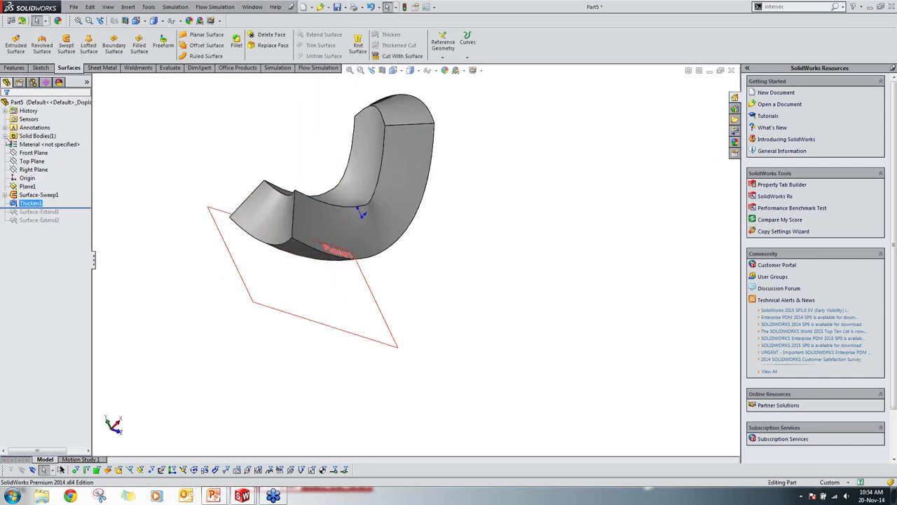
{"action": "left_click", "coordinate": [6, 136]}
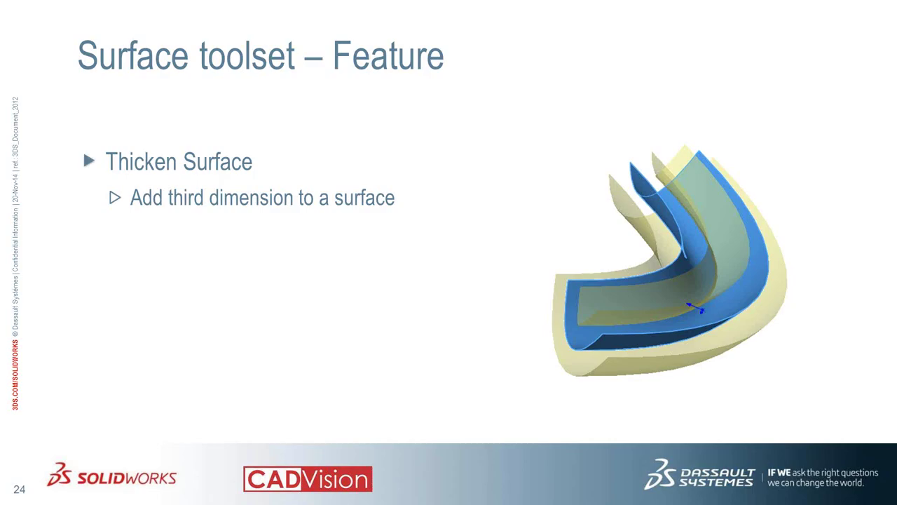
{"action": "key", "text": "Right"}
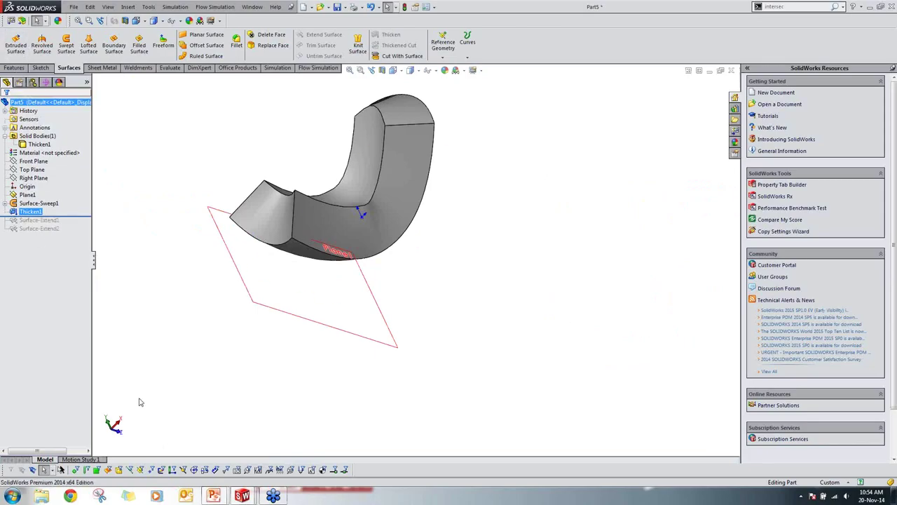
Step: Create a new part from the Part_MM template and start a rectangle sketch on the Front Plane
{"action": "key", "text": "ctrl+n"}
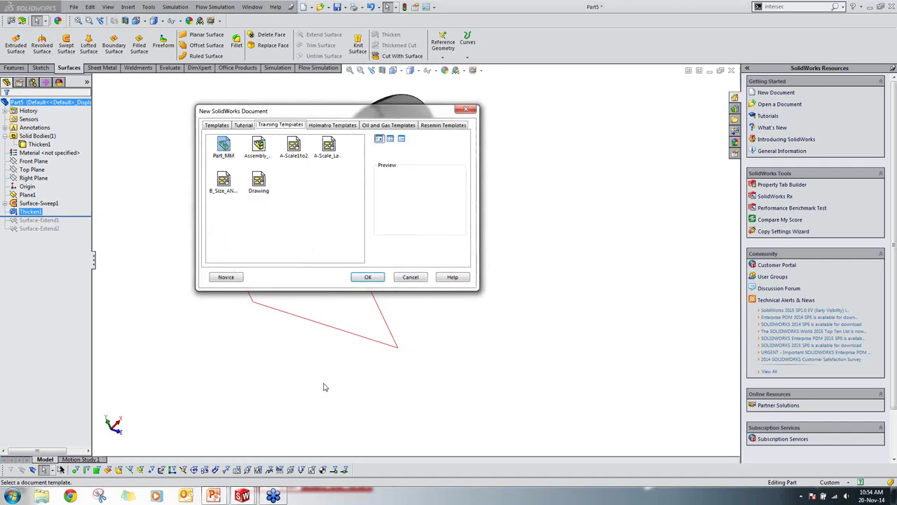
{"action": "key", "text": "Return"}
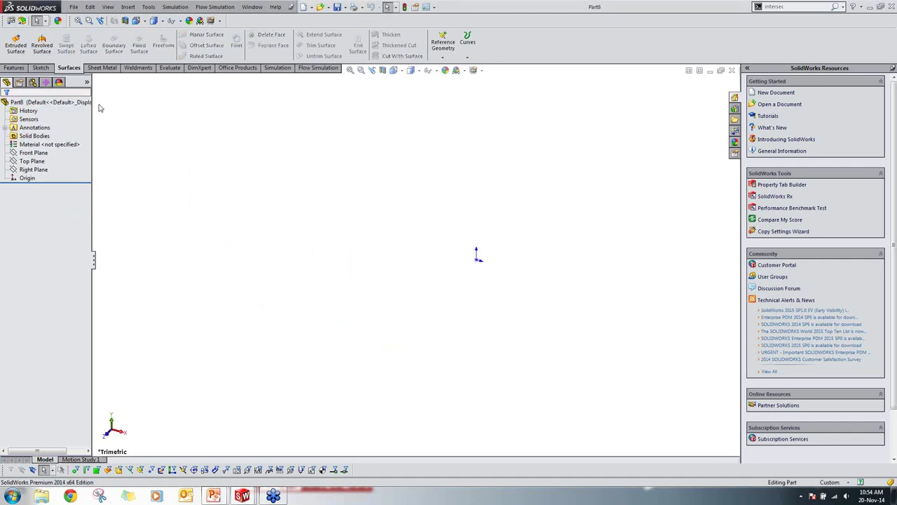
{"action": "left_click", "coordinate": [40, 68]}
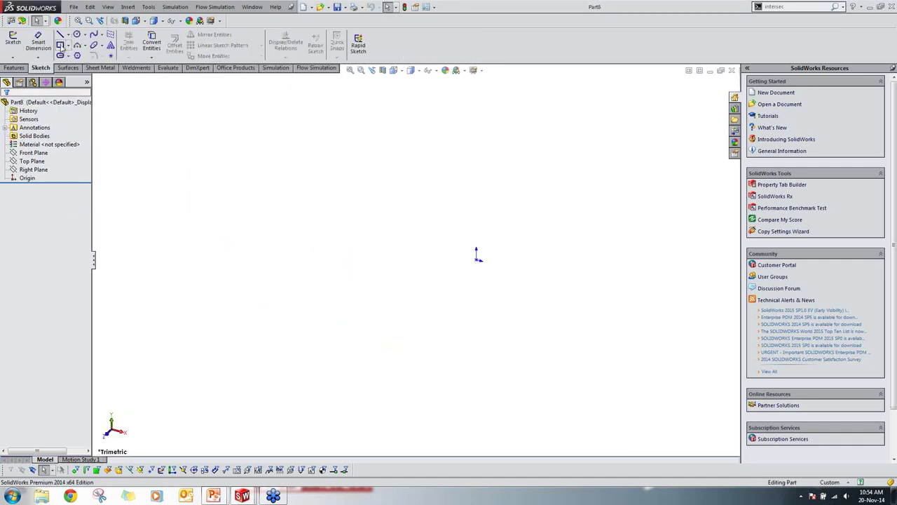
{"action": "left_click", "coordinate": [61, 45]}
{"action": "left_click", "coordinate": [443, 196]}
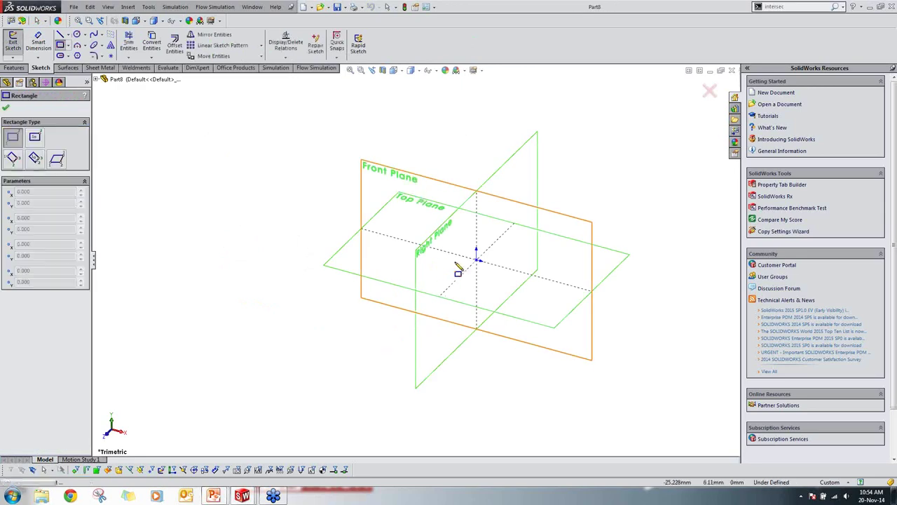
{"action": "left_click", "coordinate": [477, 260]}
{"action": "left_click", "coordinate": [596, 164]}
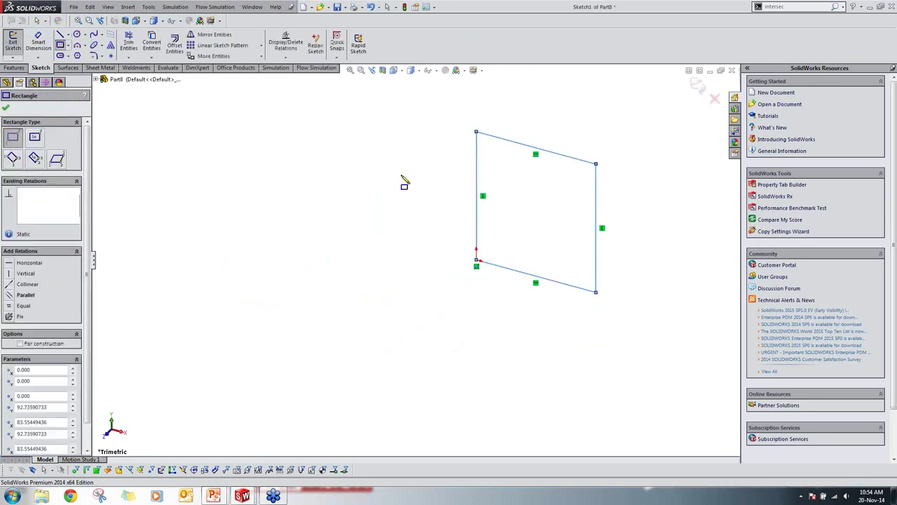
{"action": "key", "text": "Escape"}
{"action": "left_click", "coordinate": [68, 68]}
{"action": "left_click", "coordinate": [15, 45]}
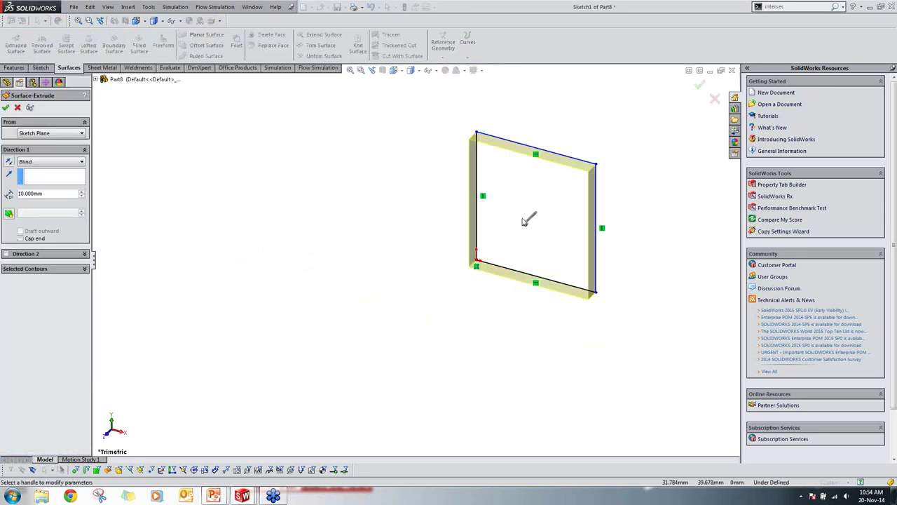
{"action": "left_click", "coordinate": [471, 293]}
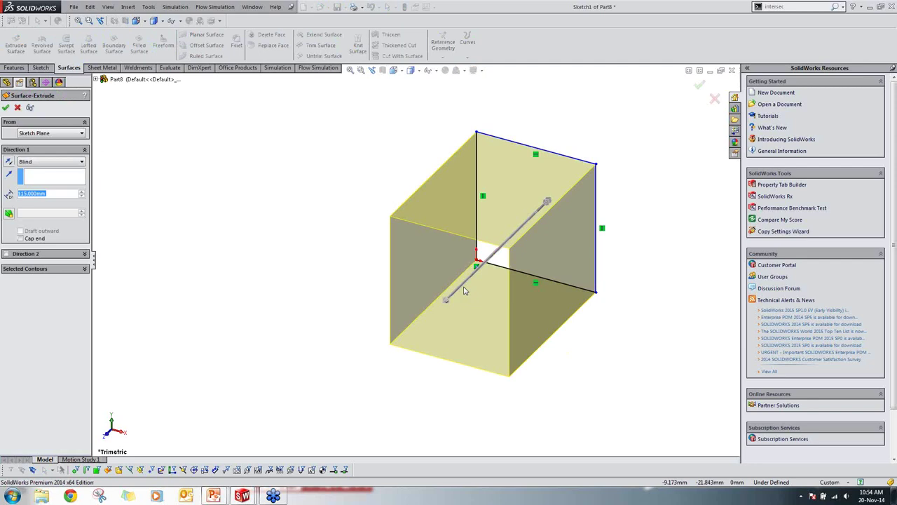
{"action": "key", "text": "Escape"}
{"action": "left_click_drag", "start_coordinate": [373, 110], "coordinate": [715, 425]}
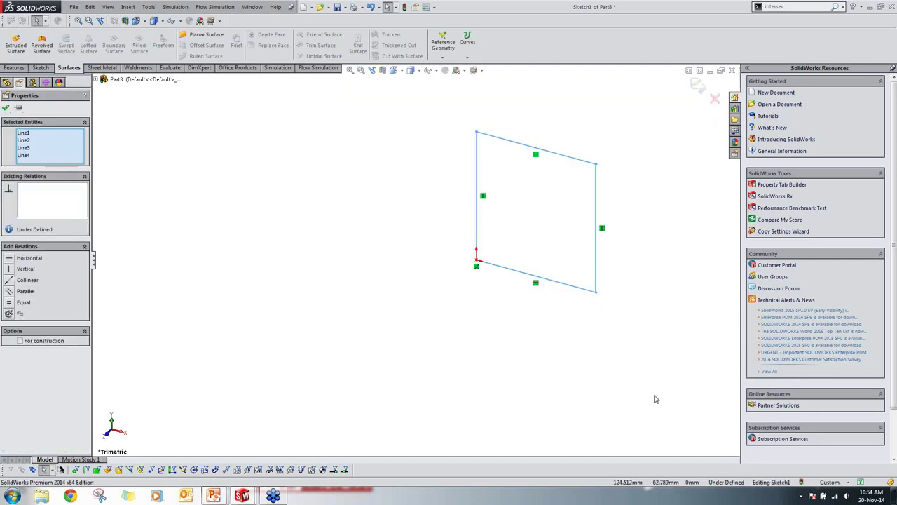
{"action": "key", "text": "Delete"}
Step: Sketch a center rectangle on the origin and extrude it in one direction as an open surface box
{"action": "right_click_drag", "start_coordinate": [359, 322], "coordinate": [331, 365]}
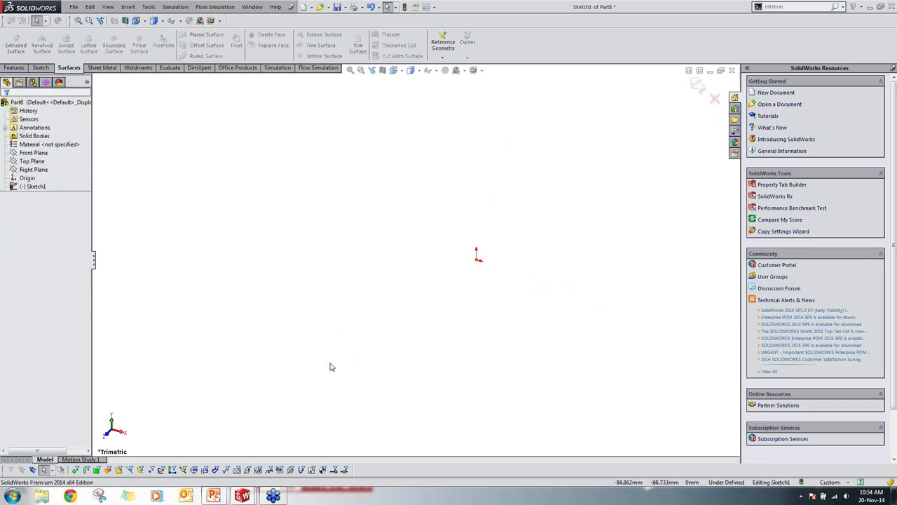
{"action": "left_click", "coordinate": [477, 258]}
{"action": "left_click", "coordinate": [578, 223]}
{"action": "left_click", "coordinate": [6, 108]}
{"action": "left_click", "coordinate": [15, 45]}
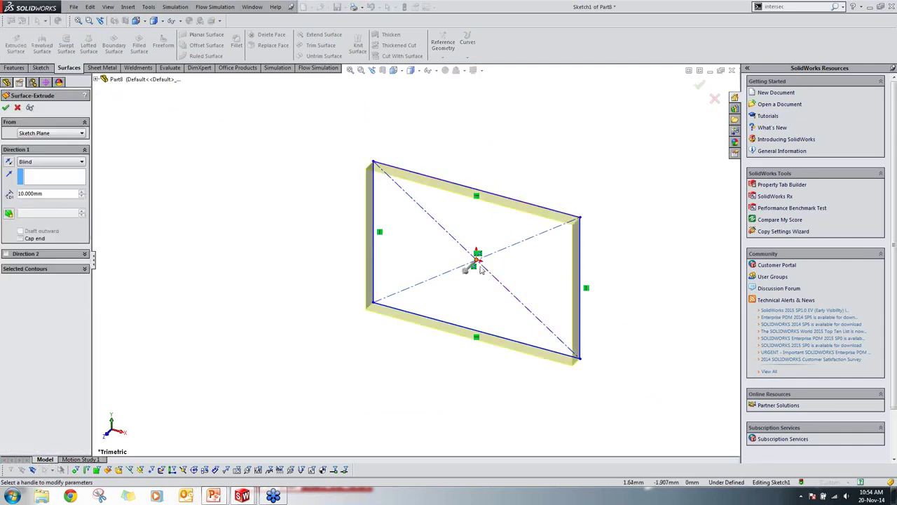
{"action": "left_click_drag", "start_coordinate": [472, 266], "coordinate": [385, 347]}
{"action": "key", "text": "Return"}
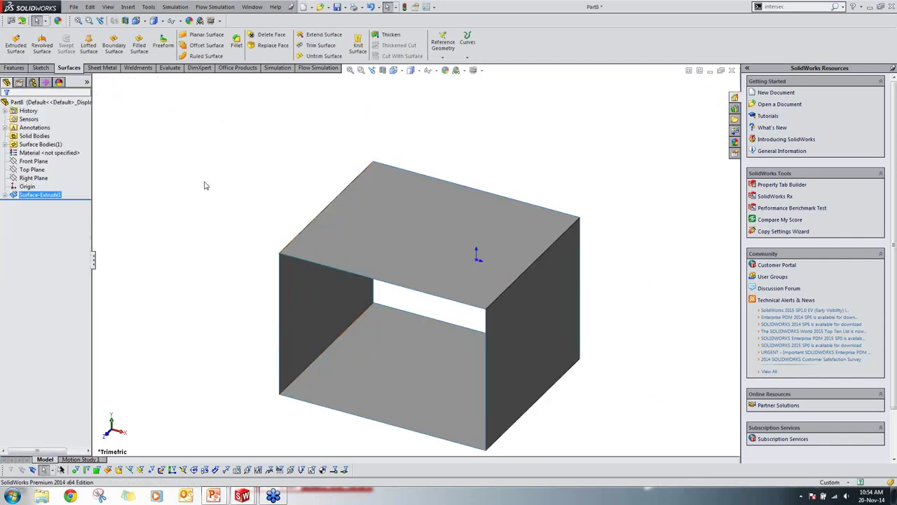
Step: Sketch a circle of about 23 mm radius on the Right Plane, within the side outline of the surface box
{"action": "right_click", "coordinate": [31, 178]}
{"action": "left_click", "coordinate": [28, 158]}
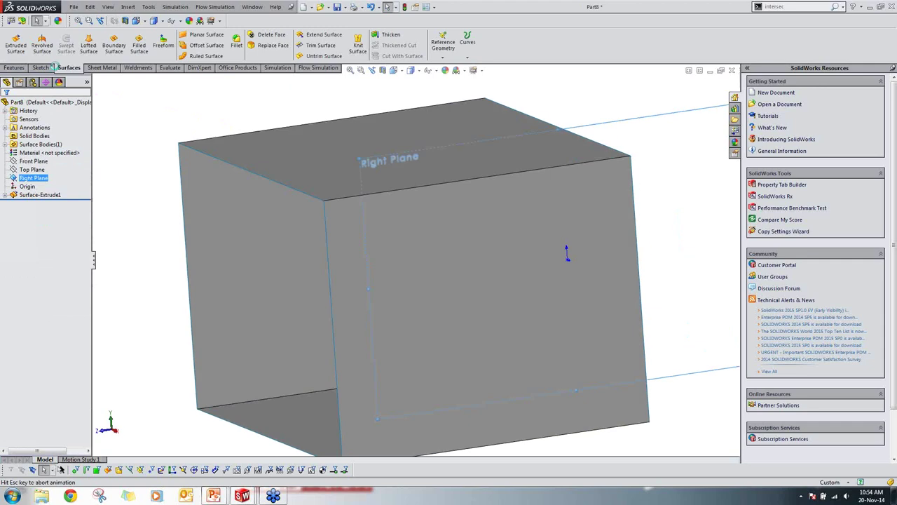
{"action": "right_click_drag", "start_coordinate": [184, 251], "coordinate": [242, 250]}
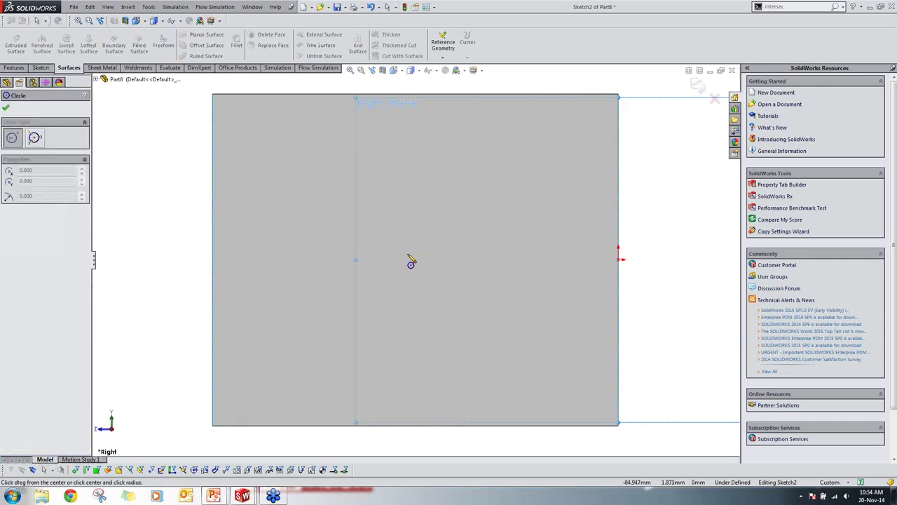
{"action": "left_click", "coordinate": [389, 262]}
{"action": "left_click", "coordinate": [425, 196]}
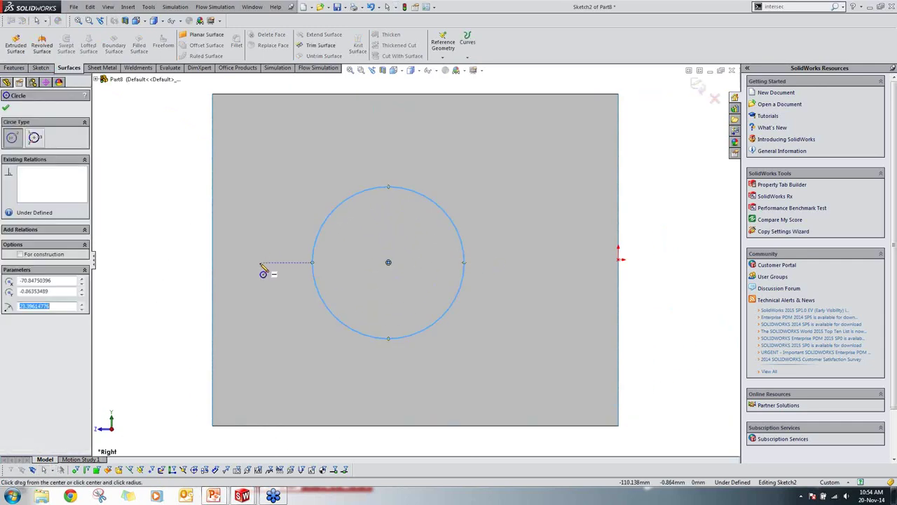
{"action": "key", "text": "Escape"}
Step: Project the circle onto the box's two vertical side faces with a Split Line
{"action": "middle_click_drag", "start_coordinate": [271, 287], "coordinate": [486, 142]}
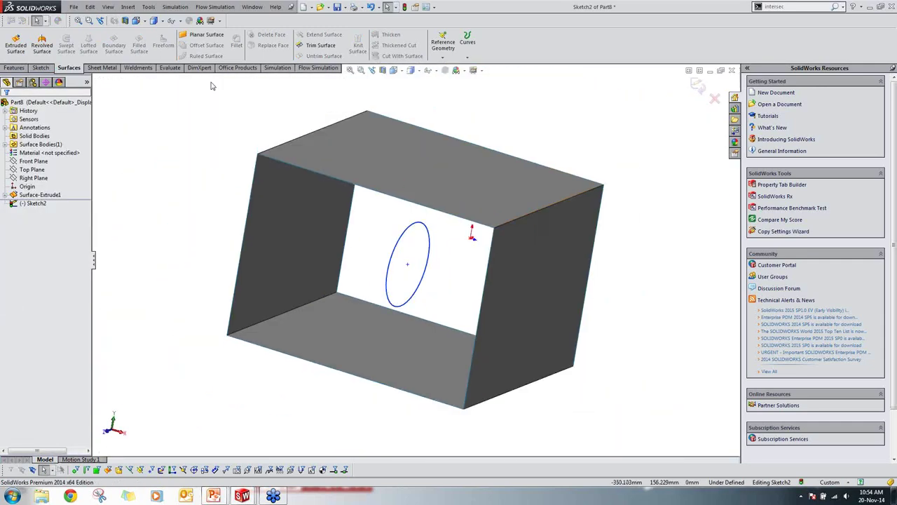
{"action": "left_click", "coordinate": [463, 47]}
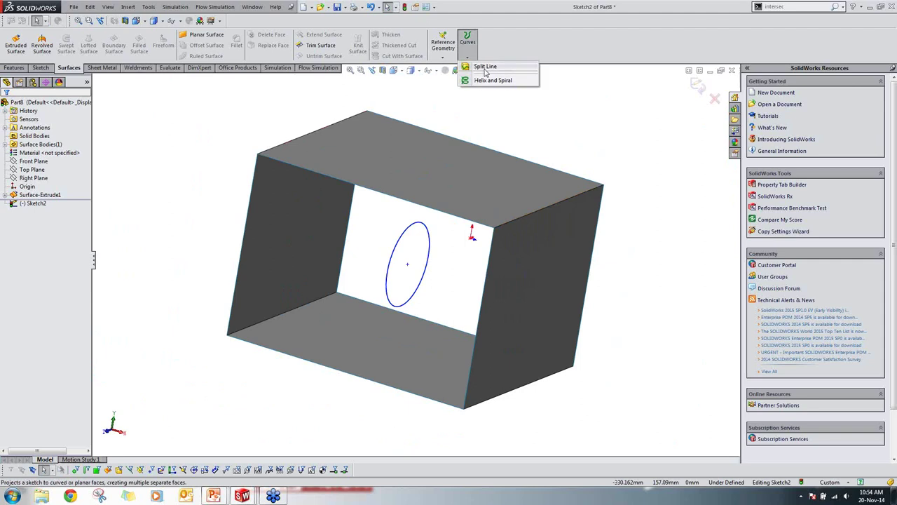
{"action": "left_click", "coordinate": [485, 67]}
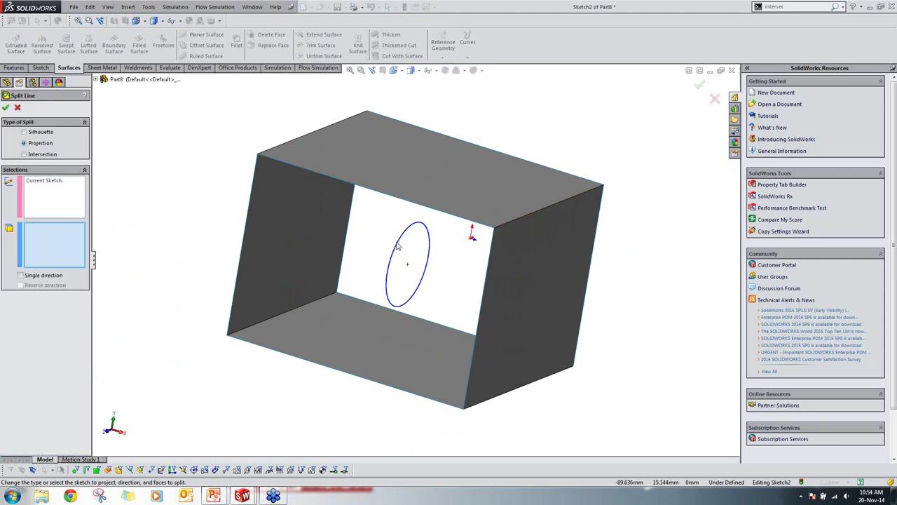
{"action": "left_click", "coordinate": [517, 289]}
{"action": "left_click", "coordinate": [289, 227]}
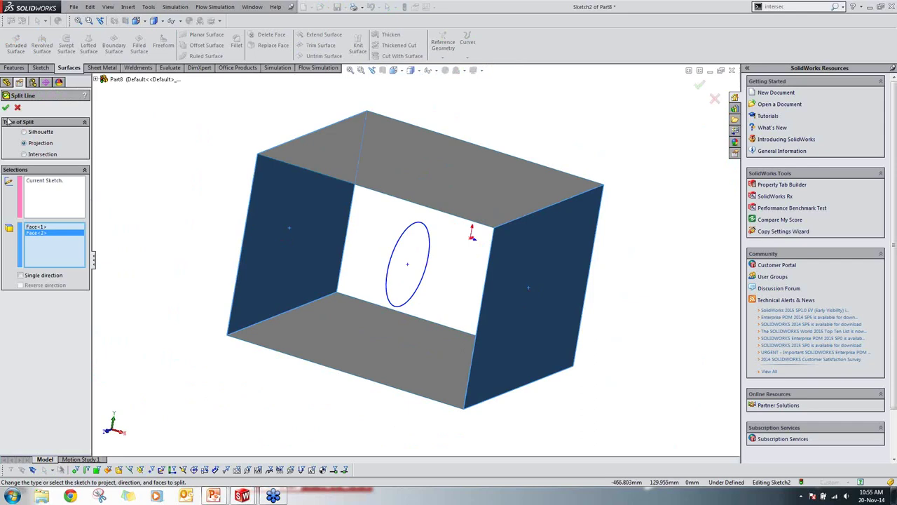
{"action": "left_click", "coordinate": [6, 108]}
{"action": "middle_click_drag", "start_coordinate": [420, 301], "coordinate": [300, 243]}
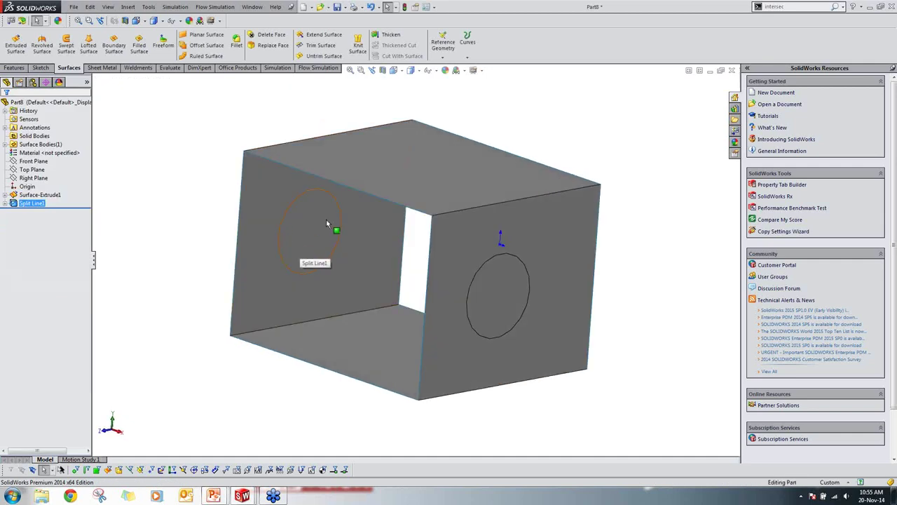
Step: Examine how the circles divide the side faces and which surface body they belong to
{"action": "left_click", "coordinate": [482, 294]}
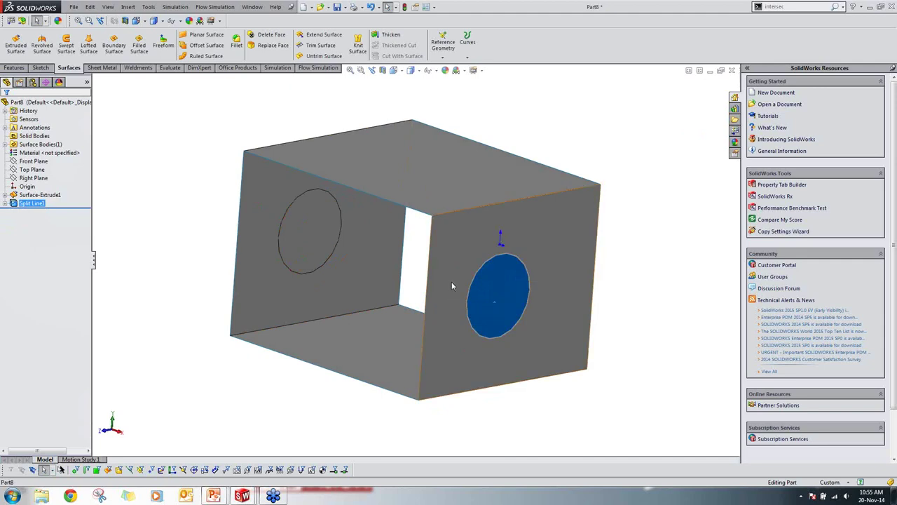
{"action": "left_click", "coordinate": [490, 300]}
{"action": "left_click", "coordinate": [6, 144]}
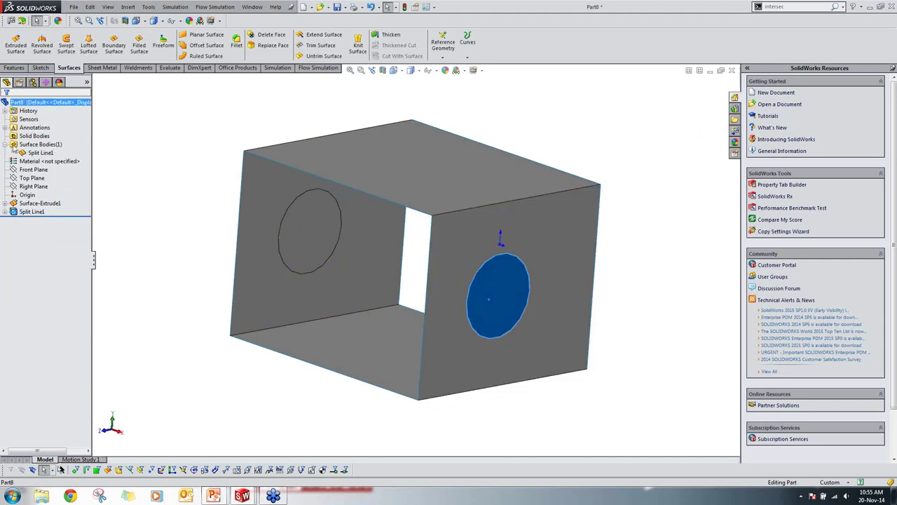
{"action": "left_click", "coordinate": [35, 153]}
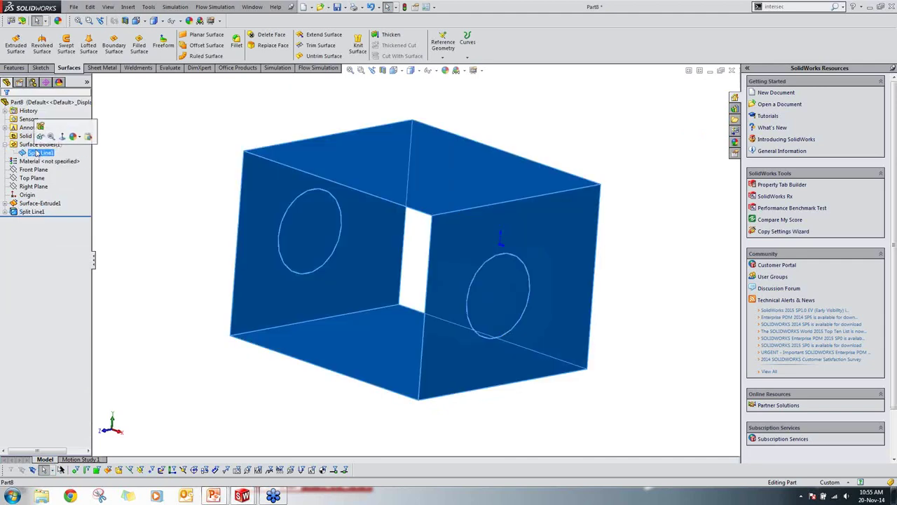
{"action": "left_click", "coordinate": [130, 220]}
{"action": "left_click", "coordinate": [442, 274]}
{"action": "left_click", "coordinate": [306, 224]}
{"action": "left_click", "coordinate": [490, 319]}
{"action": "left_click", "coordinate": [455, 353]}
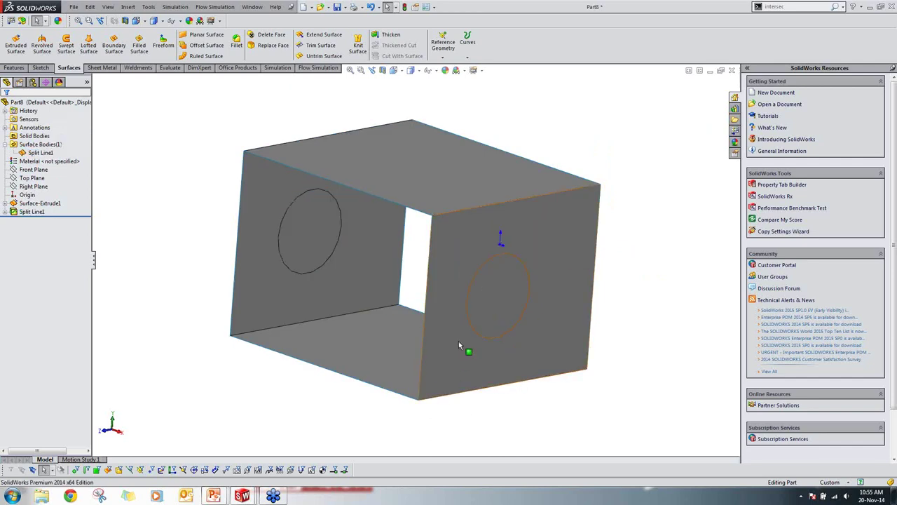
Step: Try to remove the circular region on the near side wall by deleting it directly
{"action": "left_click", "coordinate": [484, 278]}
{"action": "left_click", "coordinate": [491, 286]}
{"action": "key", "text": "Delete"}
{"action": "key", "text": "Return"}
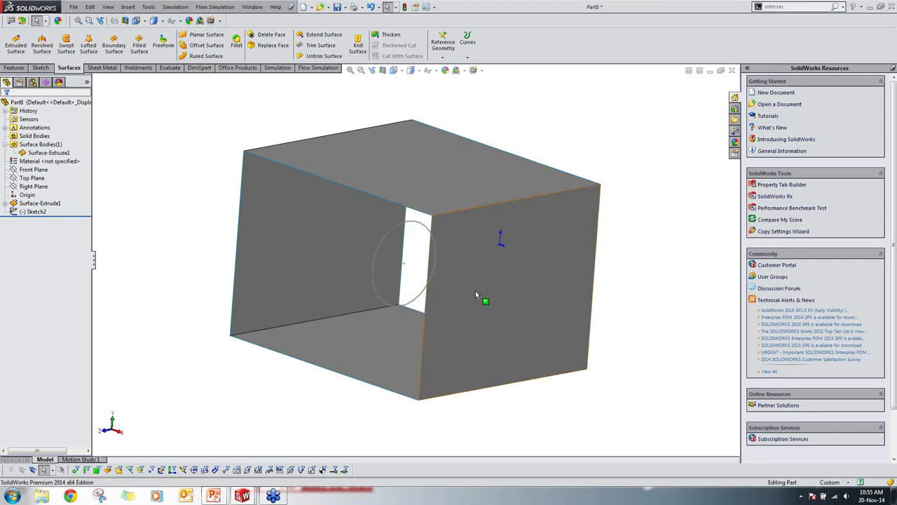
Step: Delete the circular split face from the near side wall of the surface box
{"action": "left_click", "coordinate": [487, 287]}
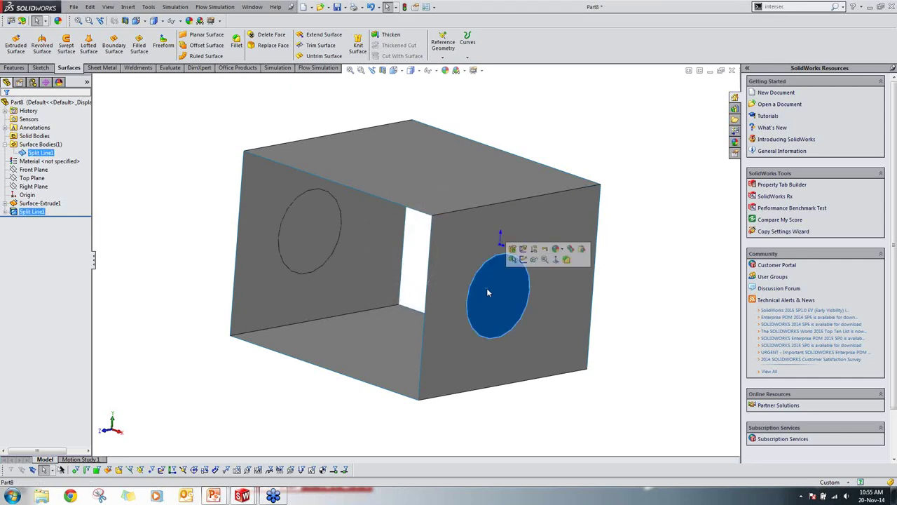
{"action": "right_click", "coordinate": [487, 288]}
{"action": "left_click", "coordinate": [513, 300]}
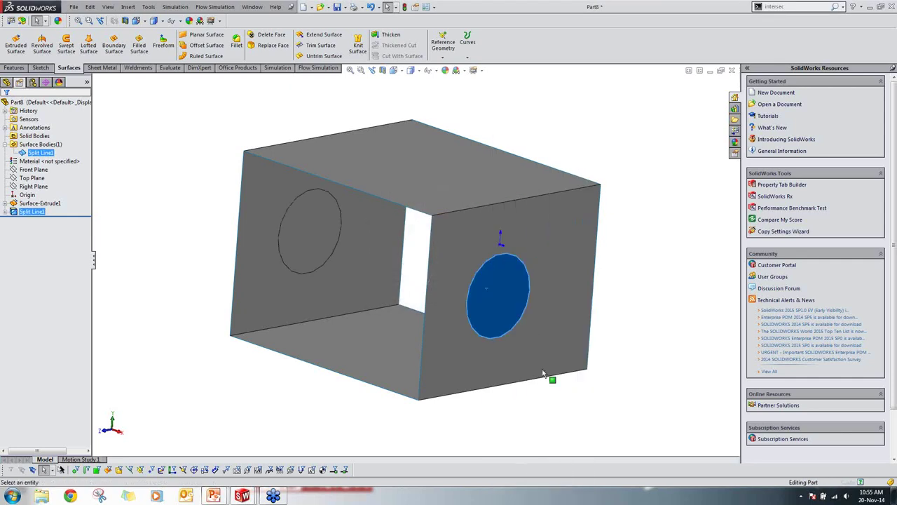
{"action": "left_click", "coordinate": [7, 107]}
{"action": "middle_click_drag", "start_coordinate": [563, 356], "coordinate": [434, 276]}
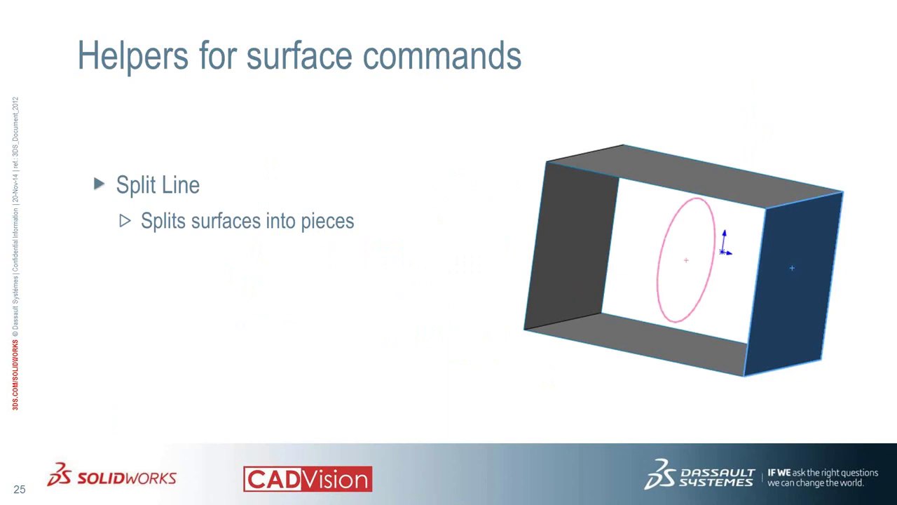
{"action": "key", "text": "Right"}
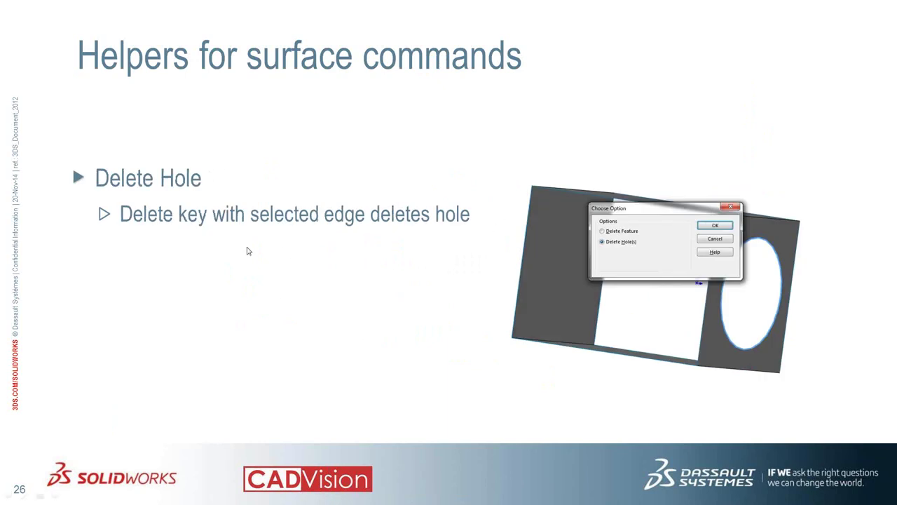
Step: Try removing the circular opening from the near side wall with the Delete Hole(s) option, and undo it
{"action": "key", "text": "alt+Tab"}
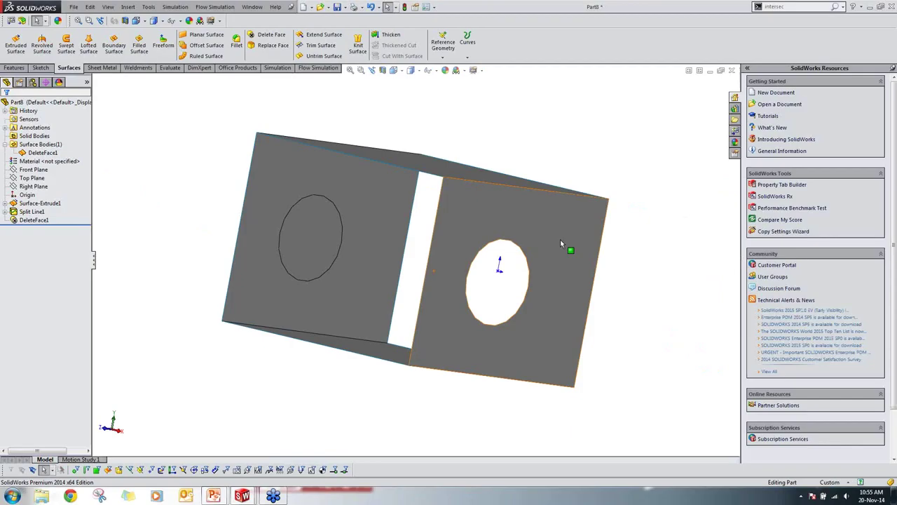
{"action": "left_click", "coordinate": [482, 252]}
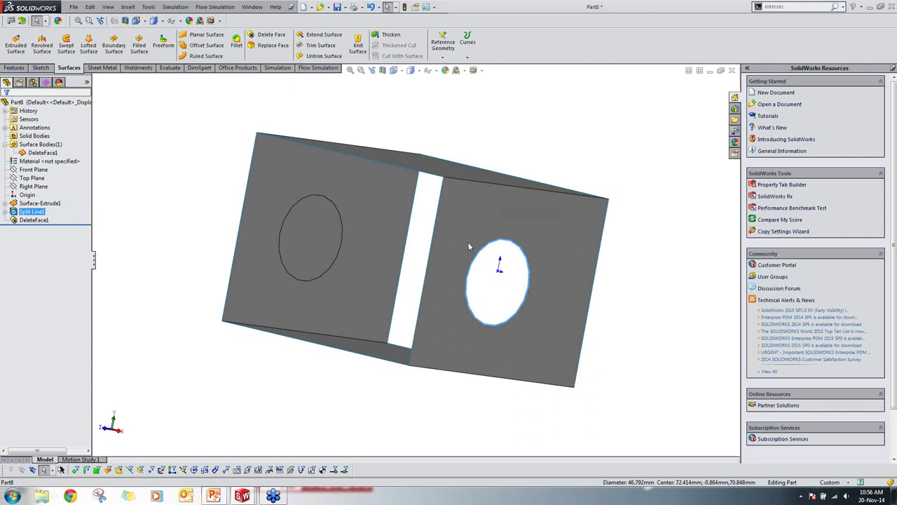
{"action": "key", "text": "Delete"}
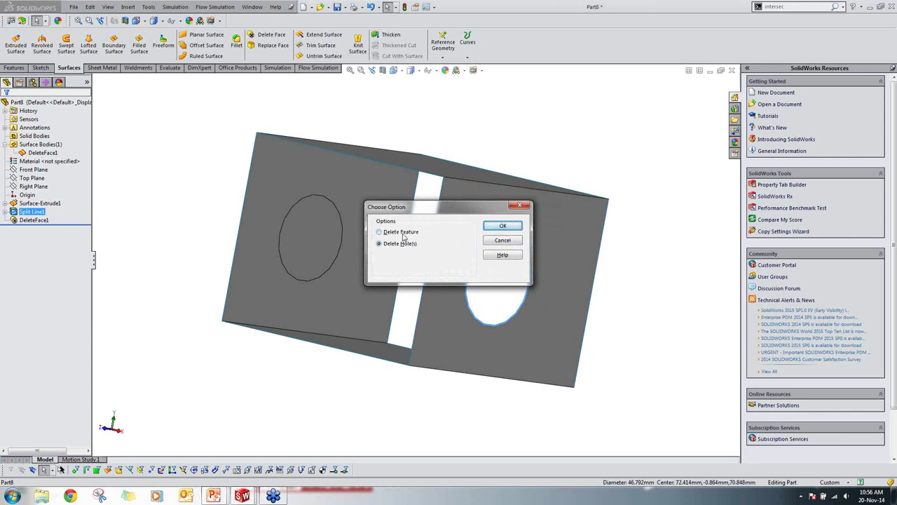
{"action": "left_click", "coordinate": [380, 242]}
{"action": "left_click", "coordinate": [387, 233]}
{"action": "left_click", "coordinate": [390, 243]}
{"action": "left_click", "coordinate": [498, 229]}
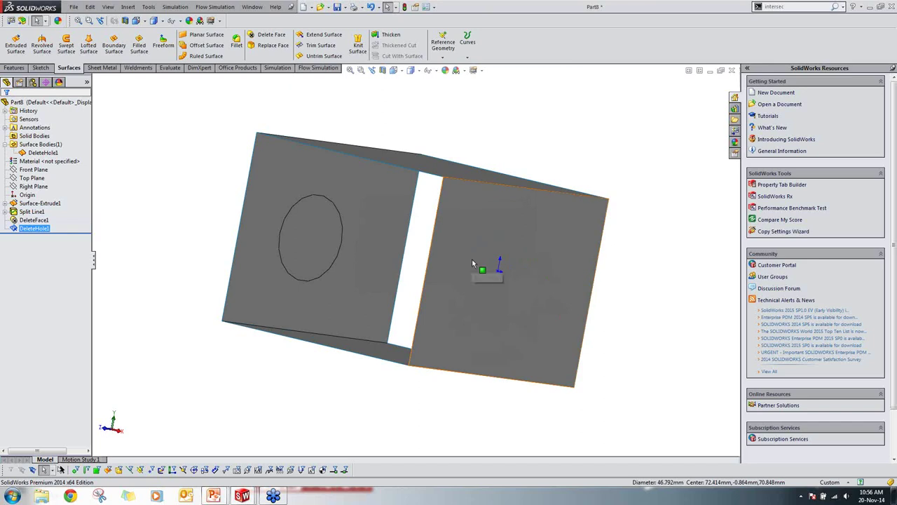
{"action": "key", "text": "ctrl+z"}
Step: Delete the Split Line feature behind the circular opening's edge, together with its child features
{"action": "left_click", "coordinate": [460, 223]}
{"action": "key", "text": "Delete"}
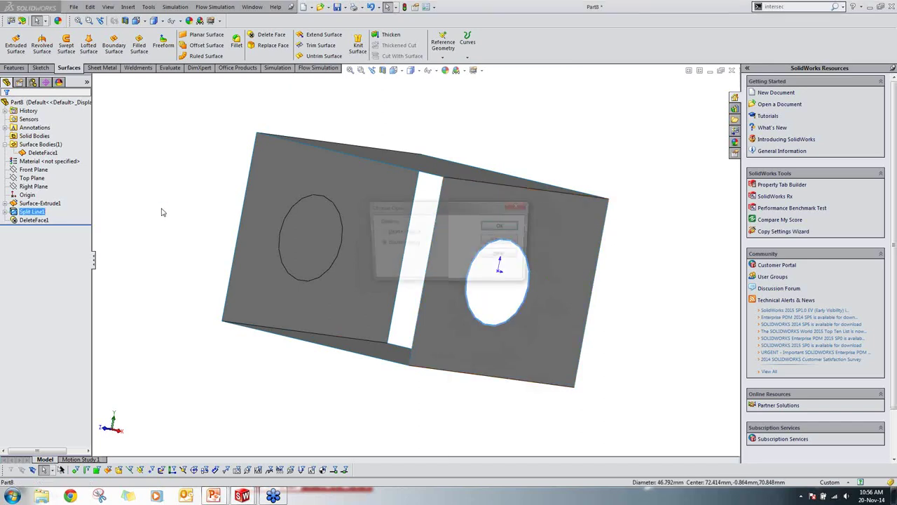
{"action": "left_click", "coordinate": [396, 232]}
{"action": "left_click", "coordinate": [499, 226]}
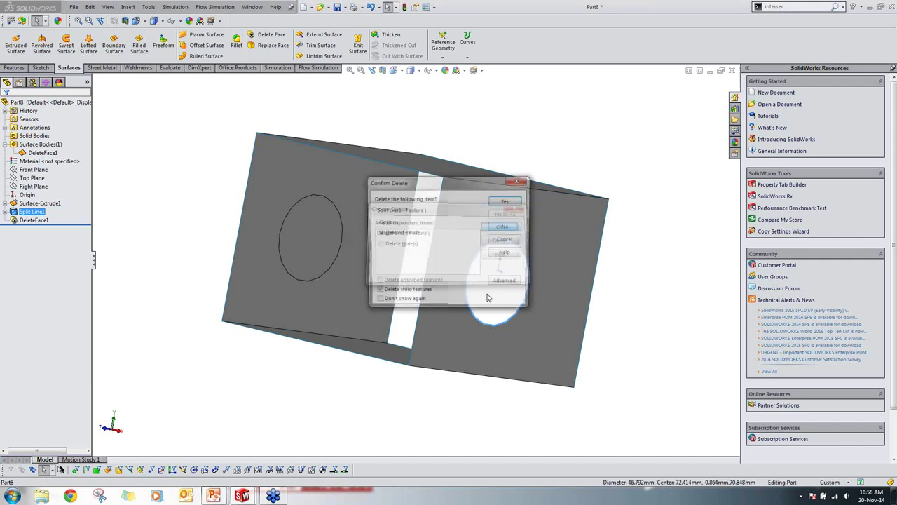
{"action": "left_click", "coordinate": [506, 201]}
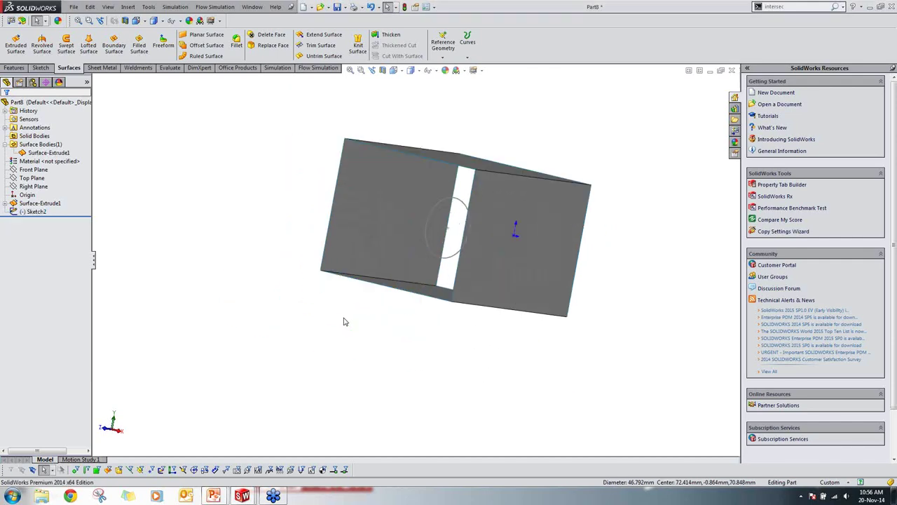
Step: Switch to the PowerPoint presentation and advance to the Case Study slide about making a cut on a curved cylinder
{"action": "key", "text": "alt+Tab"}
{"action": "key", "text": "alt+Tab"}
{"action": "key", "text": "alt+Tab"}
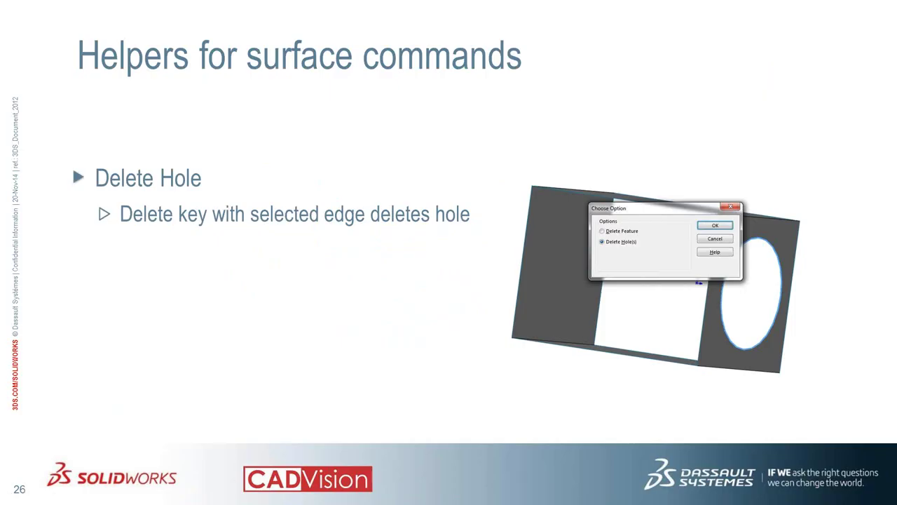
{"action": "key", "text": "Right"}
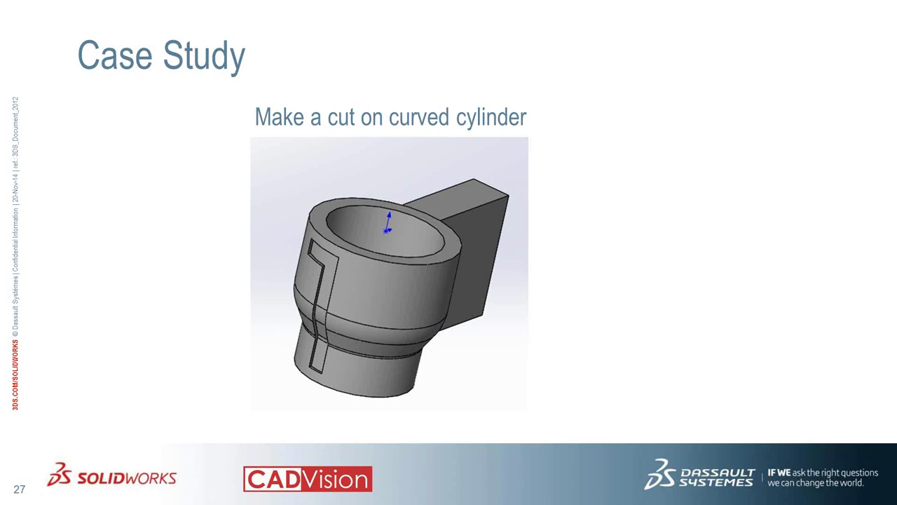
Step: Switch back to SolidWorks and bring up the open part "cut on surface"
{"action": "key", "text": "alt+Tab"}
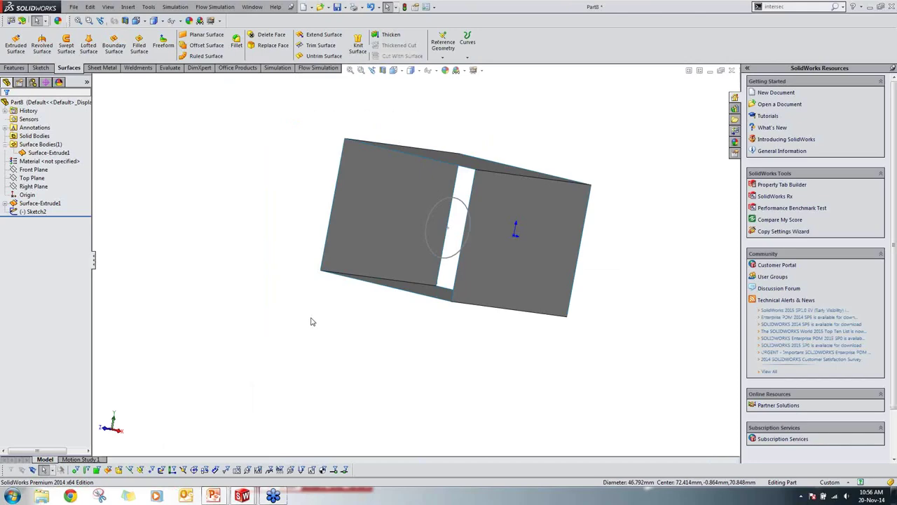
{"action": "key", "text": "ctrl+Tab"}
{"action": "key", "text": "ctrl+Tab"}
{"action": "key", "text": "ctrl+Tab"}
{"action": "key", "text": "ctrl+Tab"}
{"action": "key", "text": "ctrl+Tab"}
{"action": "key", "text": "ctrl+Tab"}
{"action": "key", "text": "ctrl+Tab"}
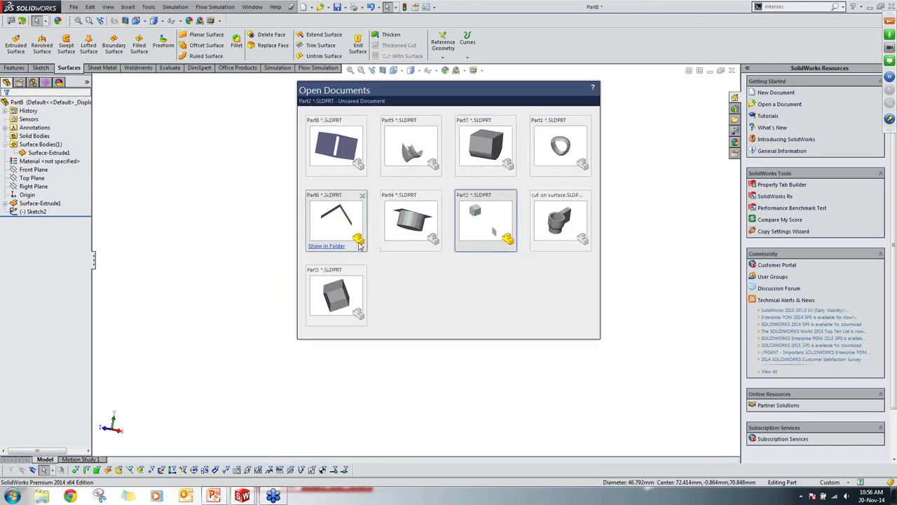
{"action": "key", "text": "Escape"}
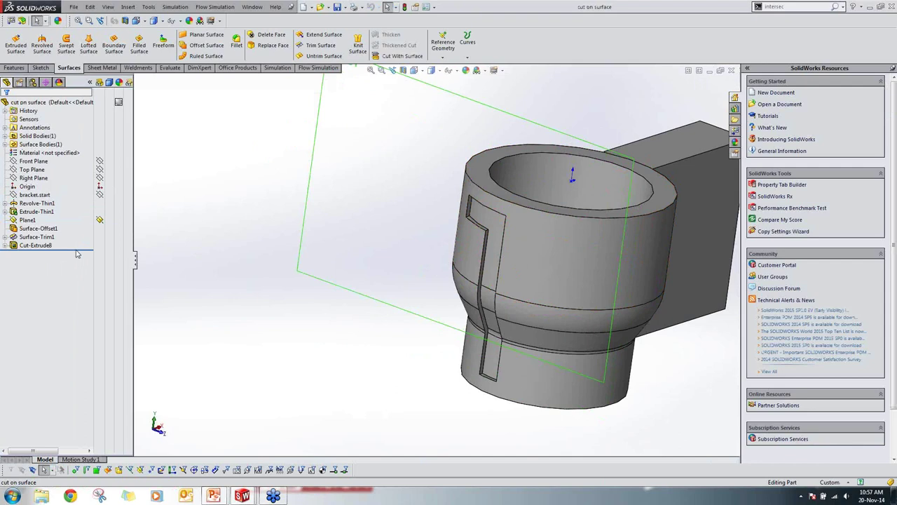
Step: Roll the model history back to just after Plane1, before Surface-Offset1
{"action": "left_click_drag", "start_coordinate": [83, 250], "coordinate": [88, 226]}
{"action": "scroll", "coordinate": [433, 248], "scroll_direction": "up", "scroll_amount": 3}
{"action": "mouse_move", "coordinate": [433, 249]}
{"action": "middle_mouse_down"}
{"action": "mouse_move", "coordinate": [398, 313]}
{"action": "mouse_move", "coordinate": [423, 249]}
{"action": "middle_mouse_up"}
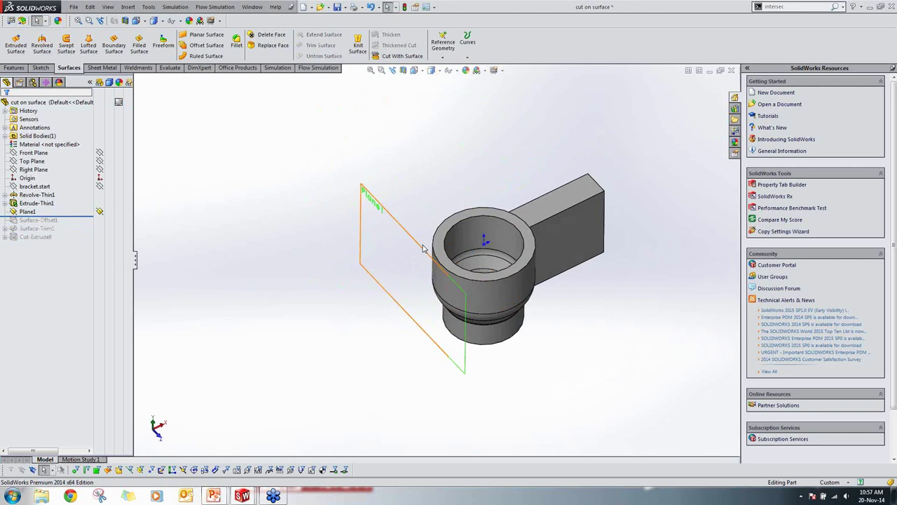
Step: Create a sketch on Plane1 by converting the L-shaped end face of the bracket arm with Convert Entities
{"action": "left_click", "coordinate": [418, 246]}
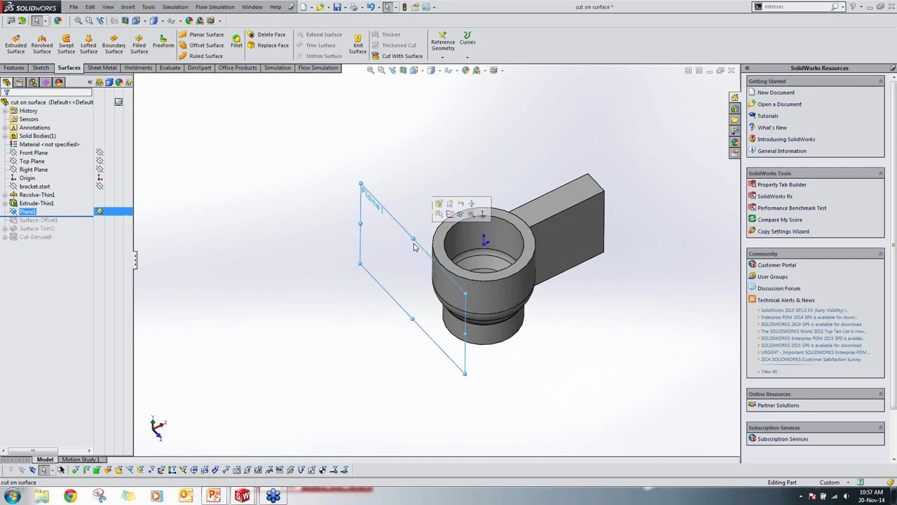
{"action": "right_click", "coordinate": [30, 212]}
{"action": "left_click", "coordinate": [44, 193]}
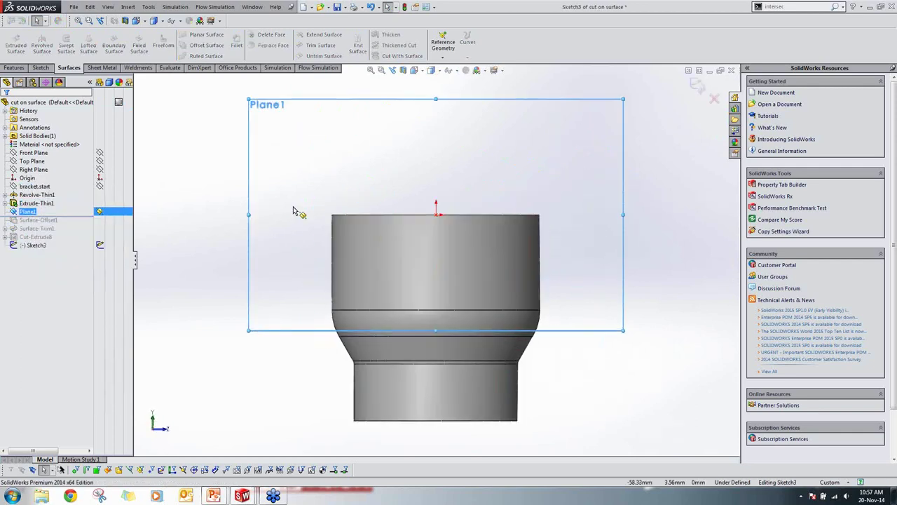
{"action": "right_click", "coordinate": [28, 211]}
{"action": "left_click", "coordinate": [67, 196]}
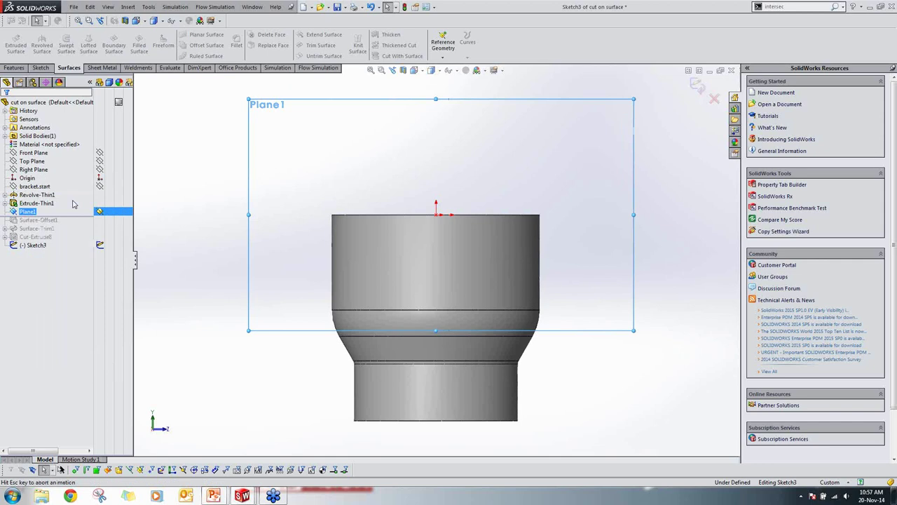
{"action": "left_click", "coordinate": [41, 68]}
{"action": "left_click", "coordinate": [151, 44]}
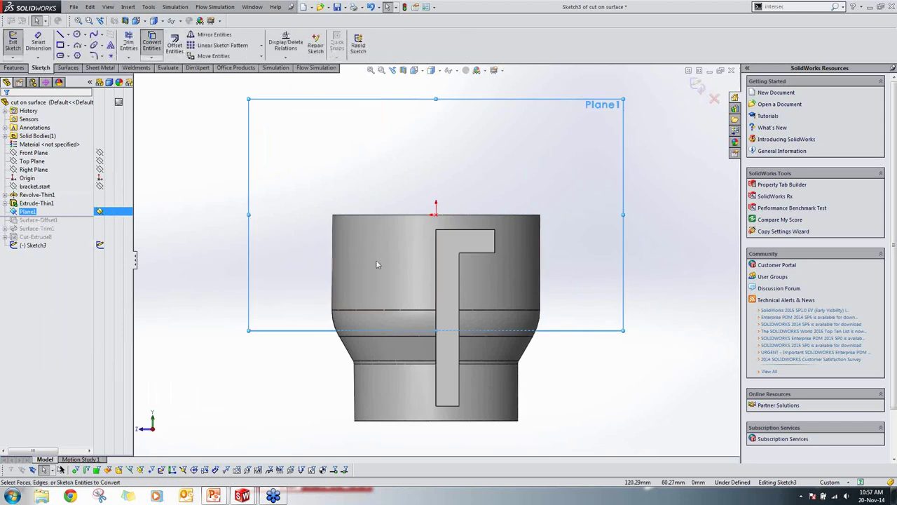
{"action": "left_click", "coordinate": [455, 245]}
{"action": "left_click", "coordinate": [6, 107]}
{"action": "left_click", "coordinate": [13, 44]}
{"action": "scroll", "coordinate": [386, 280], "scroll_direction": "down", "scroll_amount": 3}
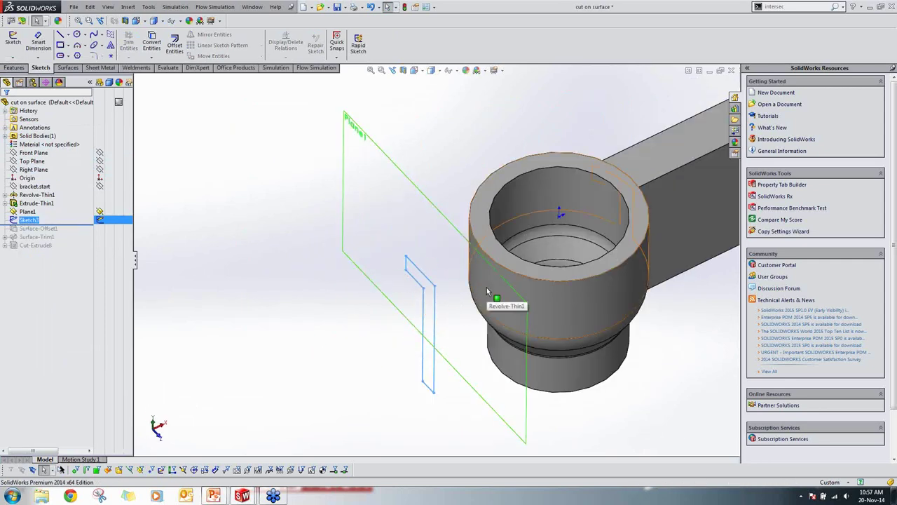
Step: Try an Extruded Cut of the L-shaped sketch into the cylinder with Up To Next, Offset From Surface and Up To Surface
{"action": "left_click", "coordinate": [15, 68]}
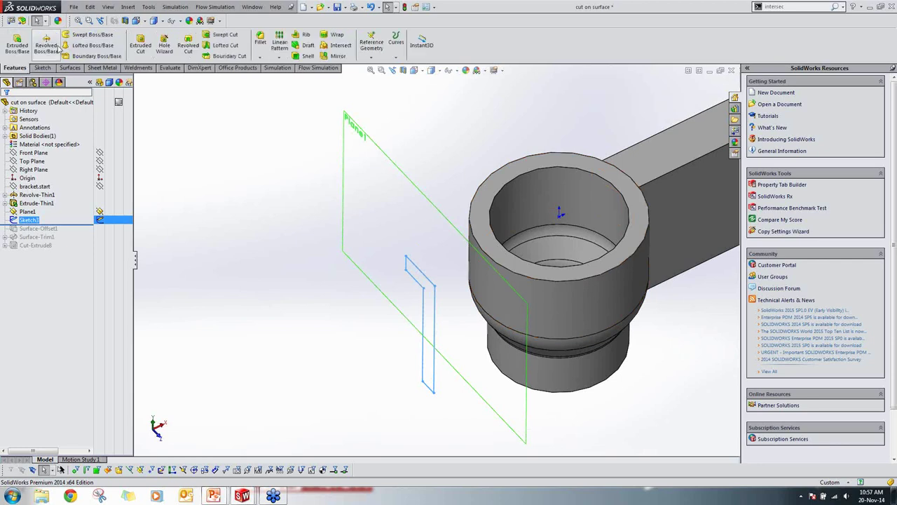
{"action": "left_click", "coordinate": [142, 37]}
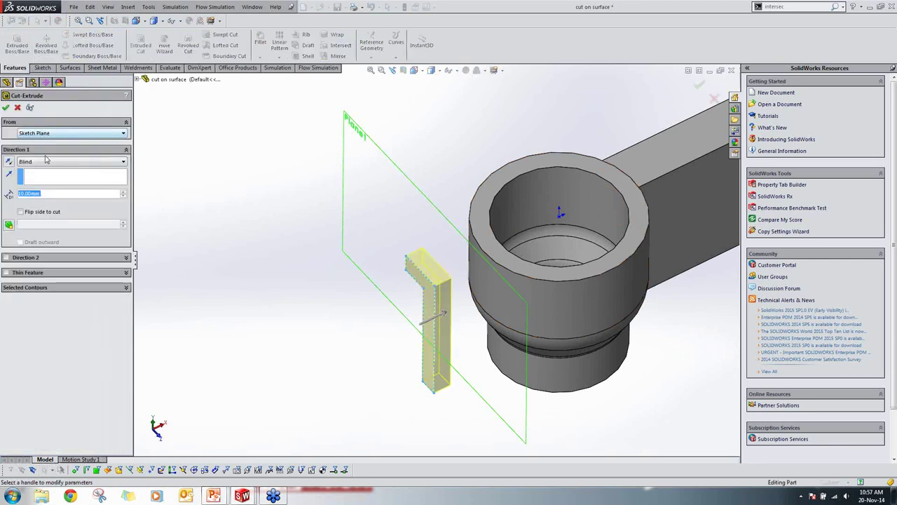
{"action": "left_click", "coordinate": [49, 162]}
{"action": "left_click", "coordinate": [53, 188]}
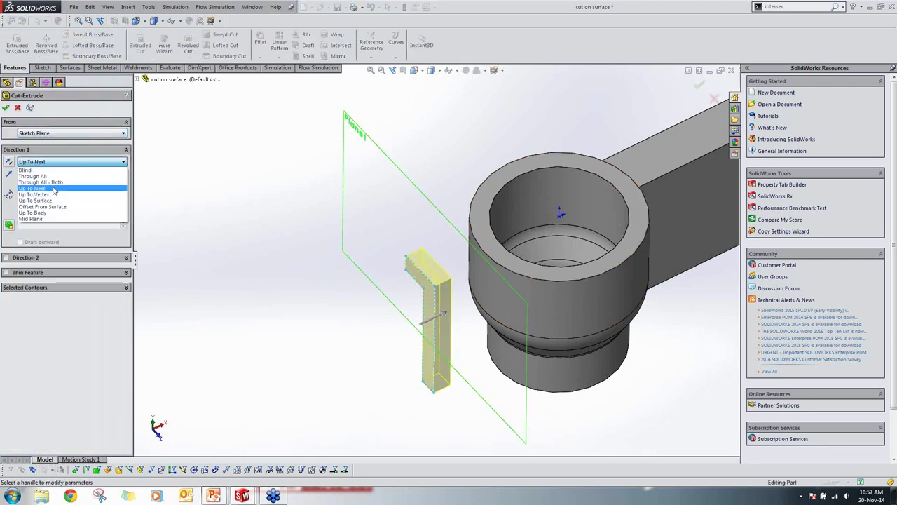
{"action": "left_click", "coordinate": [35, 162]}
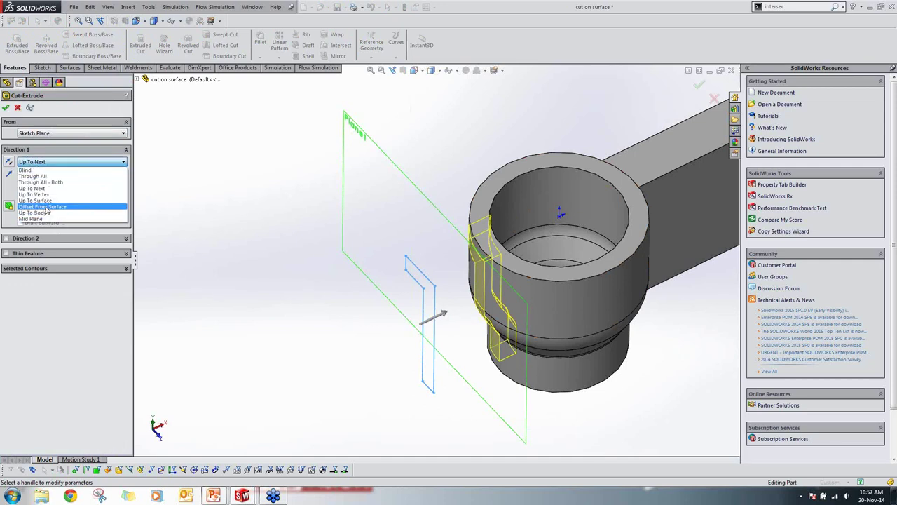
{"action": "left_click", "coordinate": [46, 207]}
{"action": "left_click", "coordinate": [527, 354]}
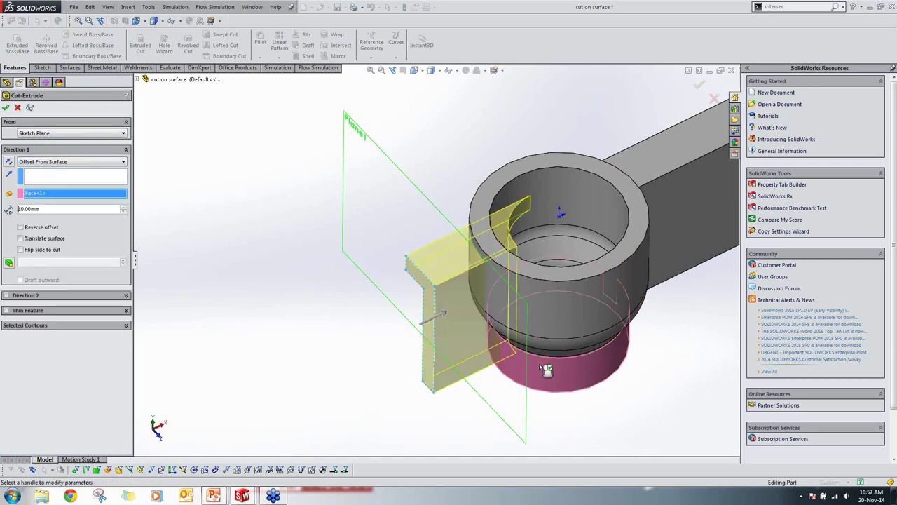
{"action": "left_click", "coordinate": [33, 161]}
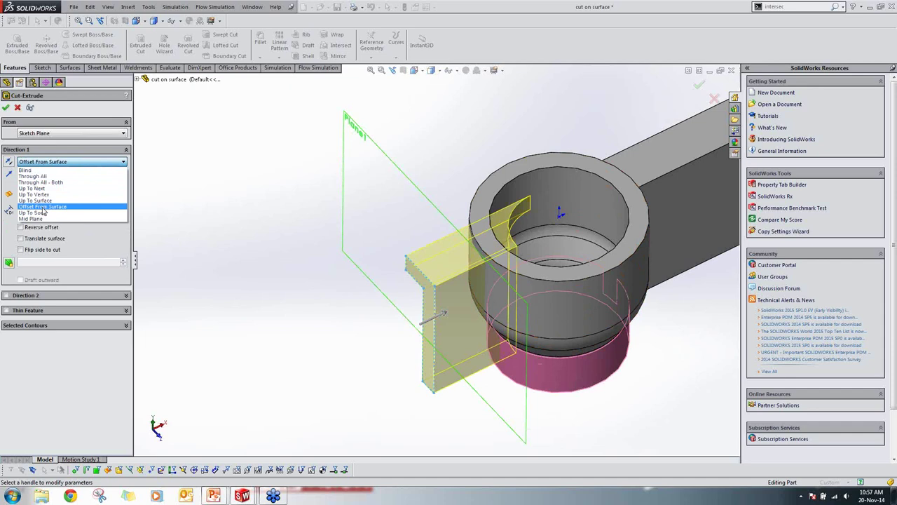
{"action": "left_click", "coordinate": [79, 200]}
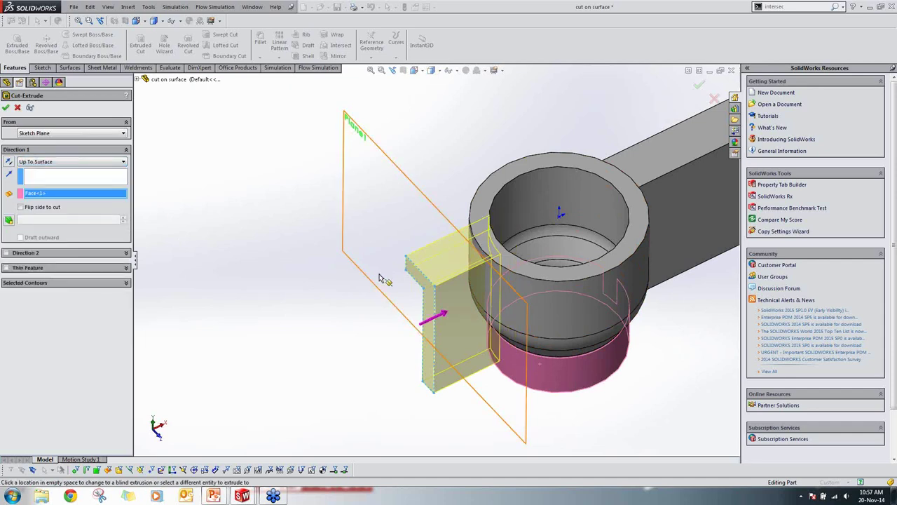
{"action": "scroll", "coordinate": [380, 278], "scroll_direction": "down", "scroll_amount": 5}
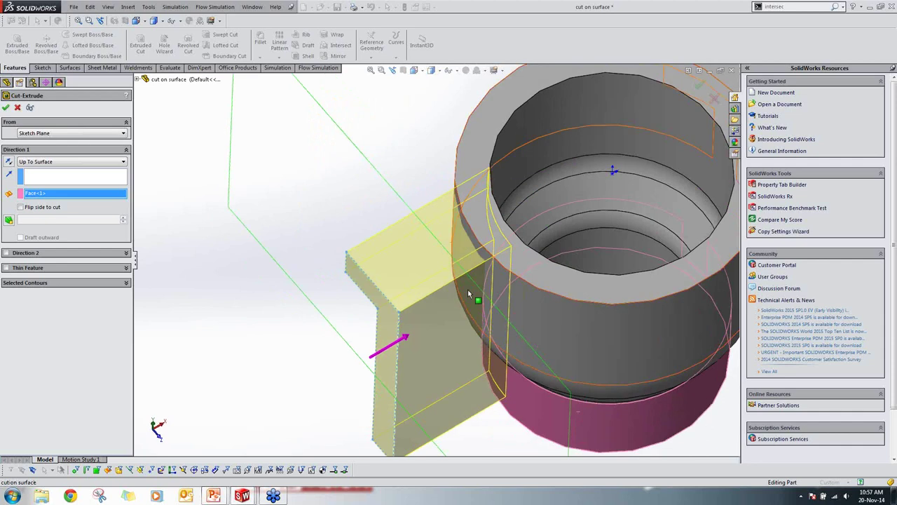
{"action": "scroll", "coordinate": [468, 293], "scroll_direction": "up", "scroll_amount": 5}
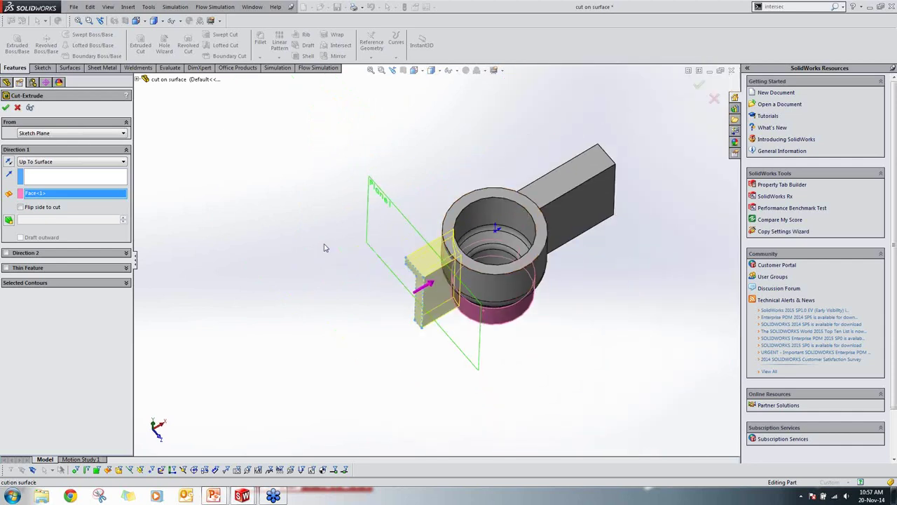
{"action": "left_click", "coordinate": [17, 108]}
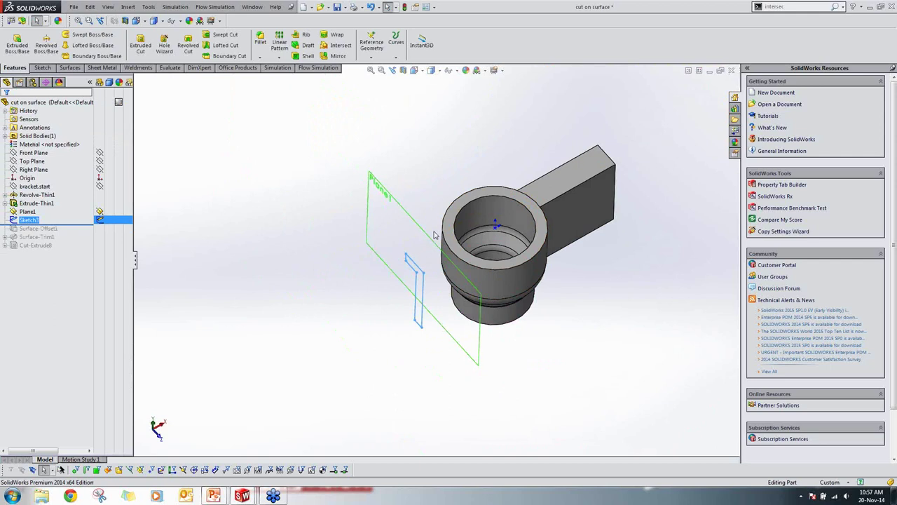
{"action": "left_click", "coordinate": [260, 258]}
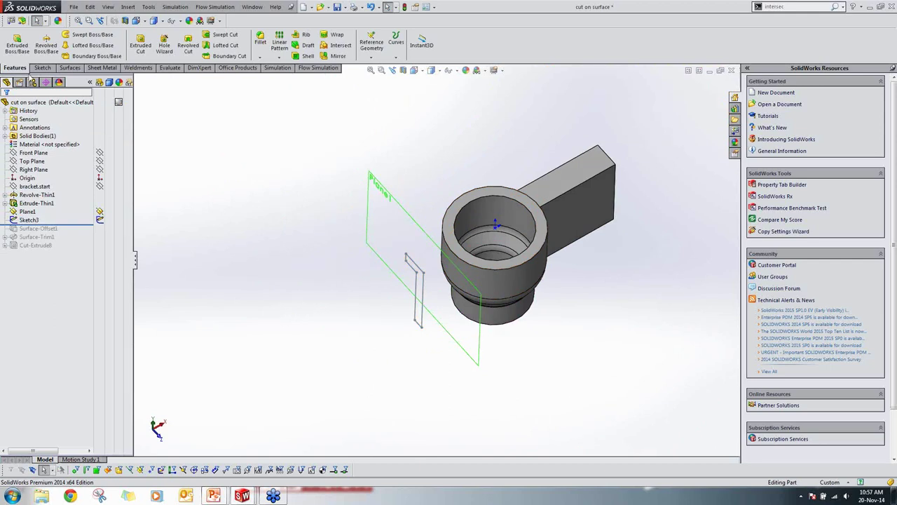
Step: Start an Offset Surface and select the connected outer faces of the stepped cylinder from its upper rim to its base
{"action": "left_click", "coordinate": [70, 68]}
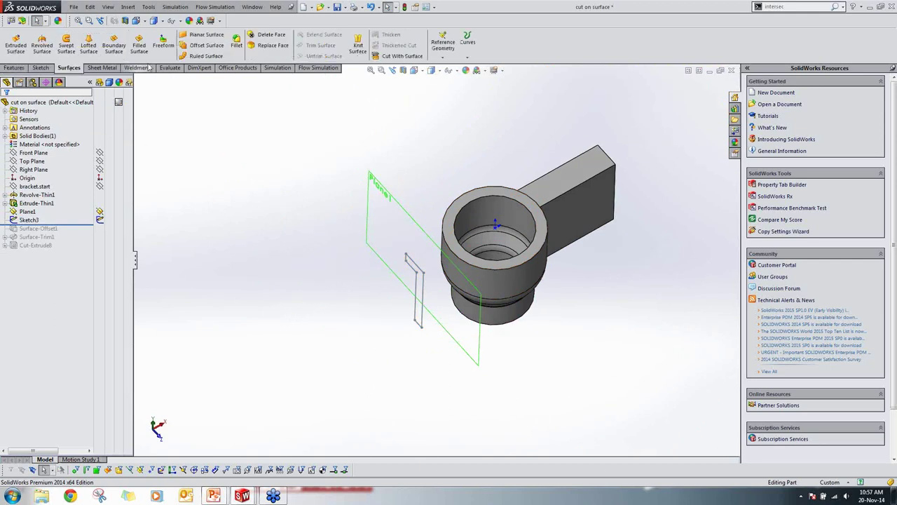
{"action": "left_click", "coordinate": [206, 44]}
{"action": "middle_click_drag", "start_coordinate": [281, 188], "coordinate": [517, 255]}
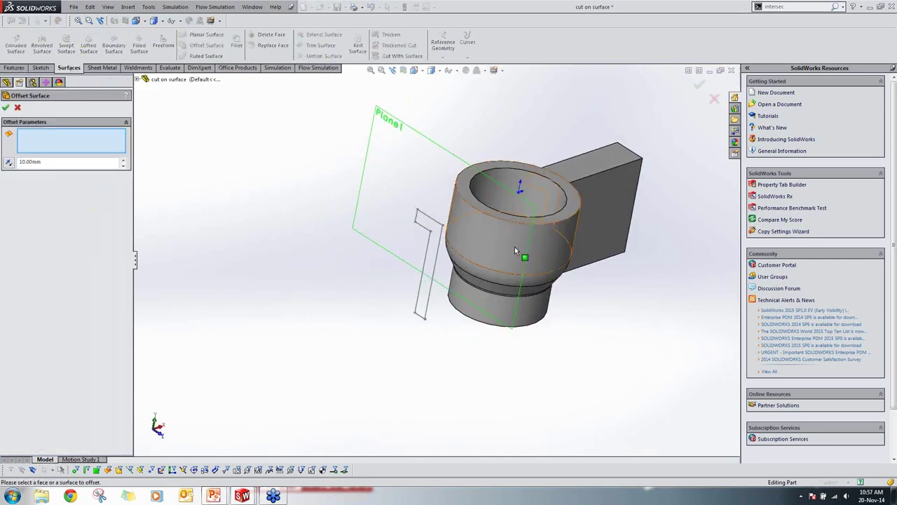
{"action": "left_click", "coordinate": [476, 288]}
{"action": "scroll", "coordinate": [481, 279], "scroll_direction": "down", "scroll_amount": 5}
{"action": "left_click", "coordinate": [489, 284]}
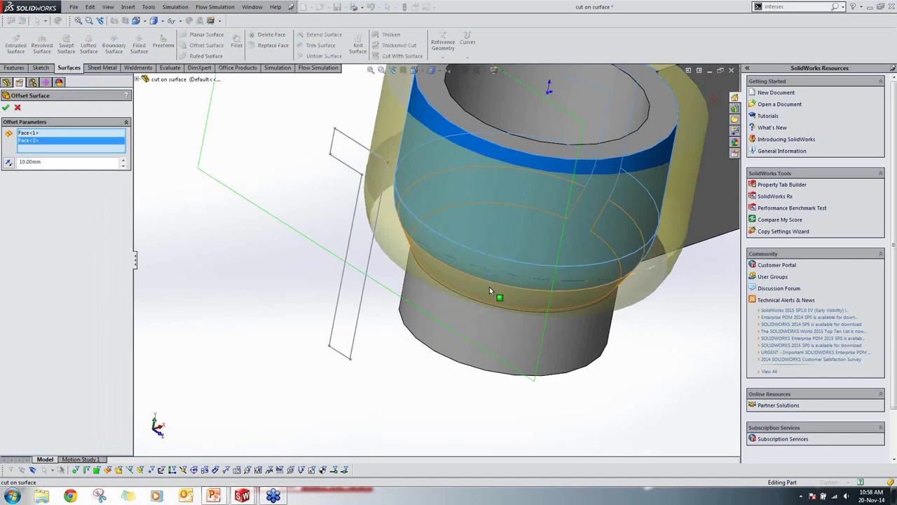
{"action": "left_click", "coordinate": [459, 324]}
{"action": "middle_click_drag", "start_coordinate": [455, 328], "coordinate": [346, 357]}
{"action": "left_click", "coordinate": [327, 306]}
{"action": "scroll", "coordinate": [353, 267], "scroll_direction": "down", "scroll_amount": 5}
{"action": "left_click", "coordinate": [360, 261]}
{"action": "scroll", "coordinate": [388, 270], "scroll_direction": "up", "scroll_amount": 6}
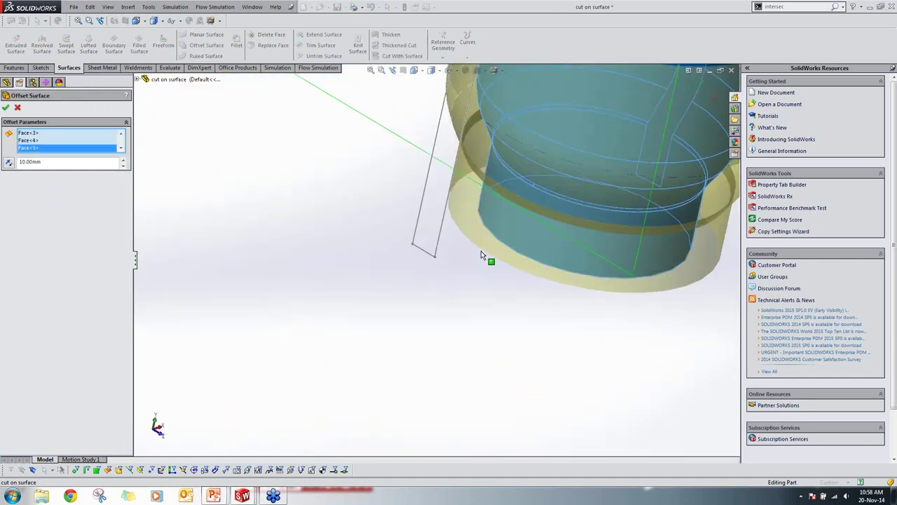
{"action": "middle_click_drag", "start_coordinate": [530, 184], "coordinate": [560, 330]}
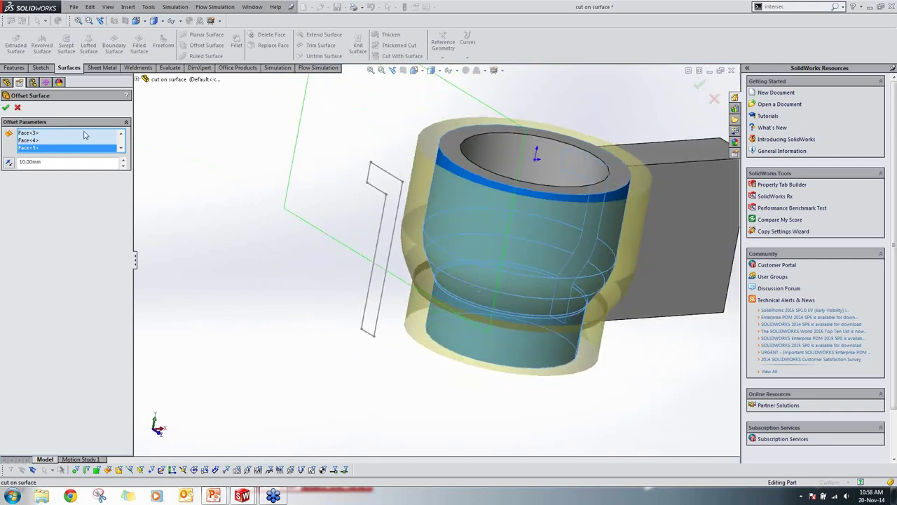
Step: Set the offset distance to 0 mm and create the offset surface over the cylinder's outer faces
{"action": "left_click_drag", "start_coordinate": [48, 162], "coordinate": [5, 136]}
{"action": "type", "text": "0"}
{"action": "key", "text": "Return"}
{"action": "mouse_move", "coordinate": [459, 236]}
{"action": "middle_mouse_down"}
{"action": "mouse_move", "coordinate": [484, 273]}
{"action": "mouse_move", "coordinate": [453, 256]}
{"action": "middle_mouse_up"}
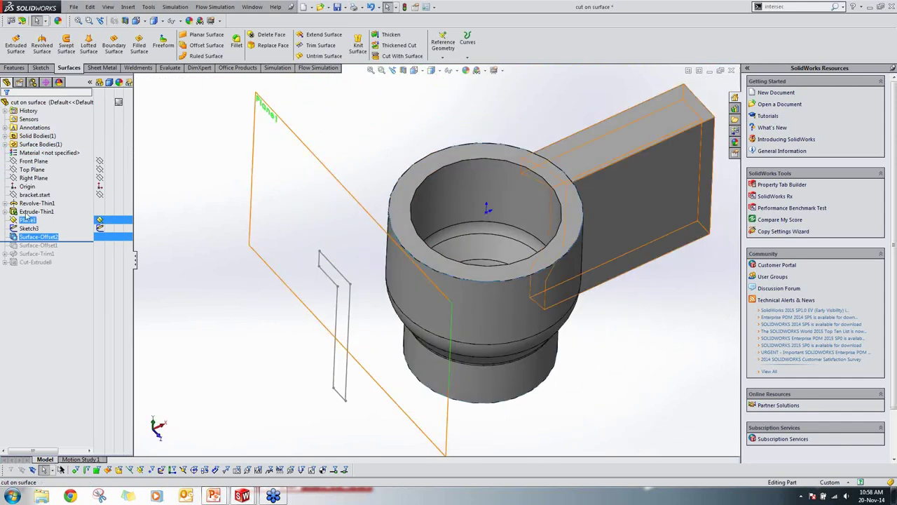
Step: Hide the solid body of the bracket and cylinder so only the offset surface is displayed
{"action": "right_click", "coordinate": [32, 212]}
{"action": "left_click", "coordinate": [39, 199]}
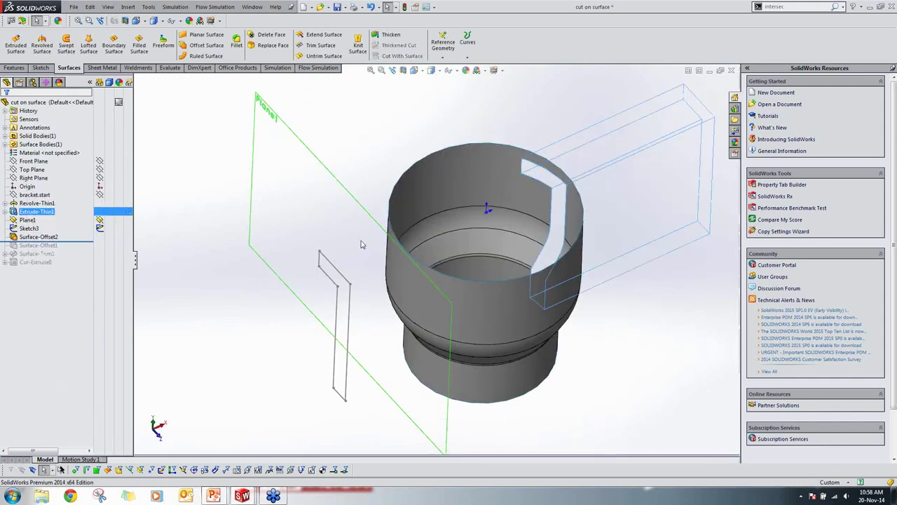
{"action": "middle_click_drag", "start_coordinate": [423, 239], "coordinate": [402, 268]}
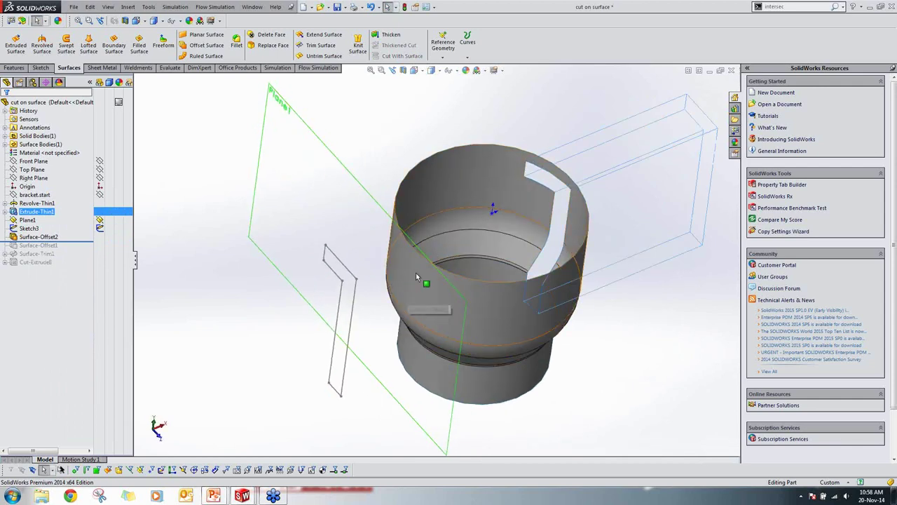
{"action": "middle_click_drag", "start_coordinate": [433, 302], "coordinate": [375, 314]}
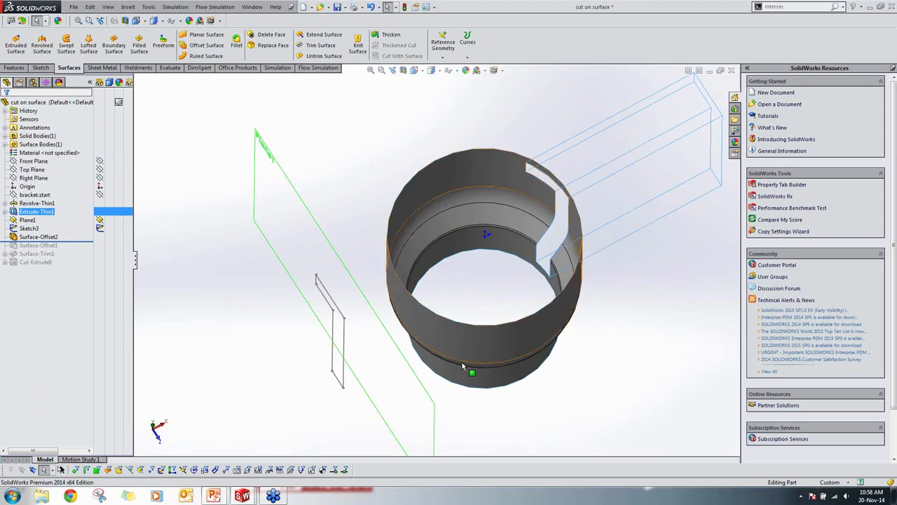
{"action": "right_click", "coordinate": [34, 178]}
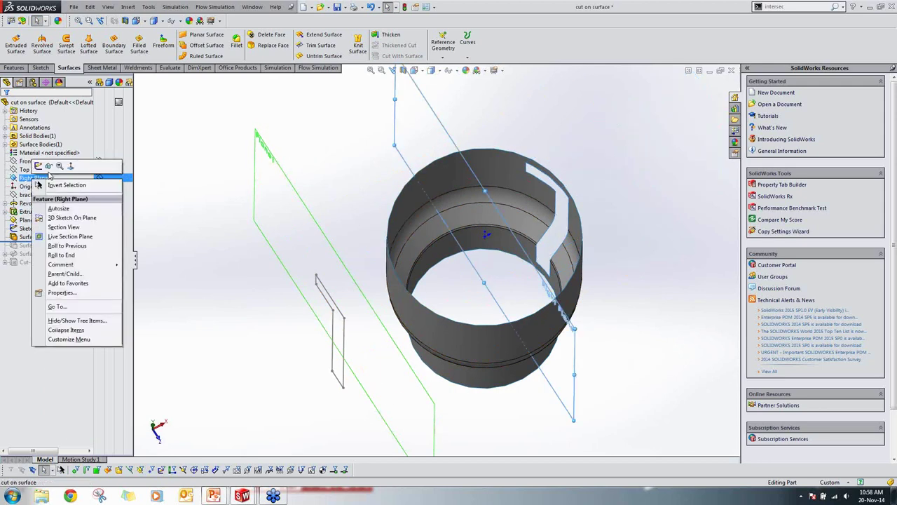
{"action": "left_click", "coordinate": [38, 167]}
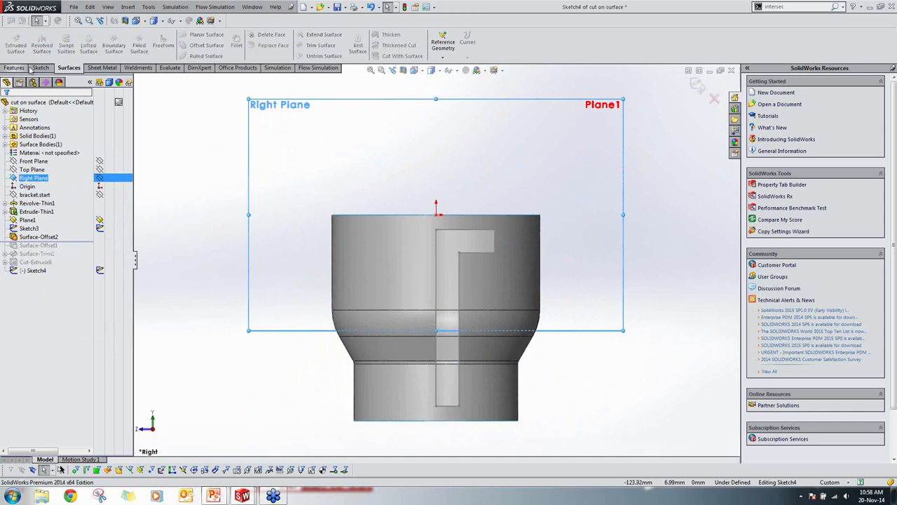
{"action": "left_click", "coordinate": [39, 69]}
{"action": "left_click", "coordinate": [13, 42]}
{"action": "middle_click_drag", "start_coordinate": [276, 210], "coordinate": [335, 281]}
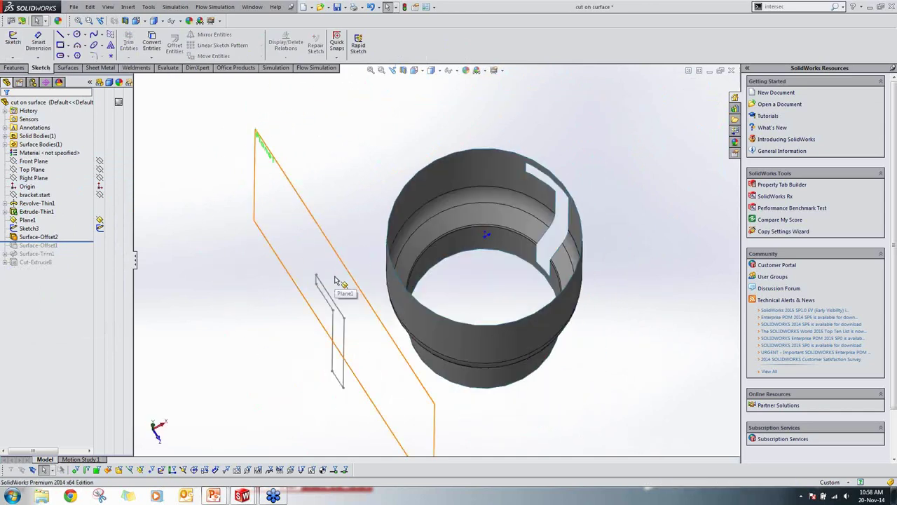
Step: Sketch a closed four-sided outline on the Top Plane, enclosing the cylinder except its side facing Plane1, and exit the sketch
{"action": "right_click", "coordinate": [31, 169]}
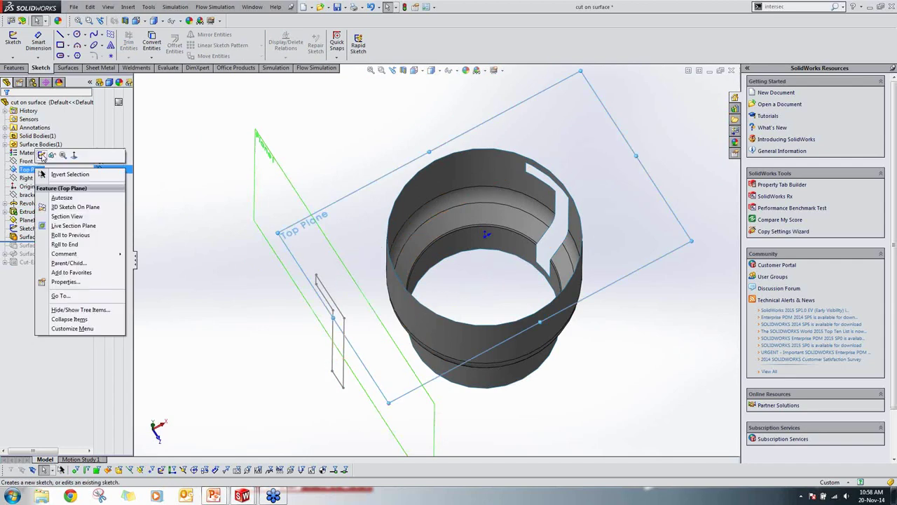
{"action": "left_click", "coordinate": [42, 152]}
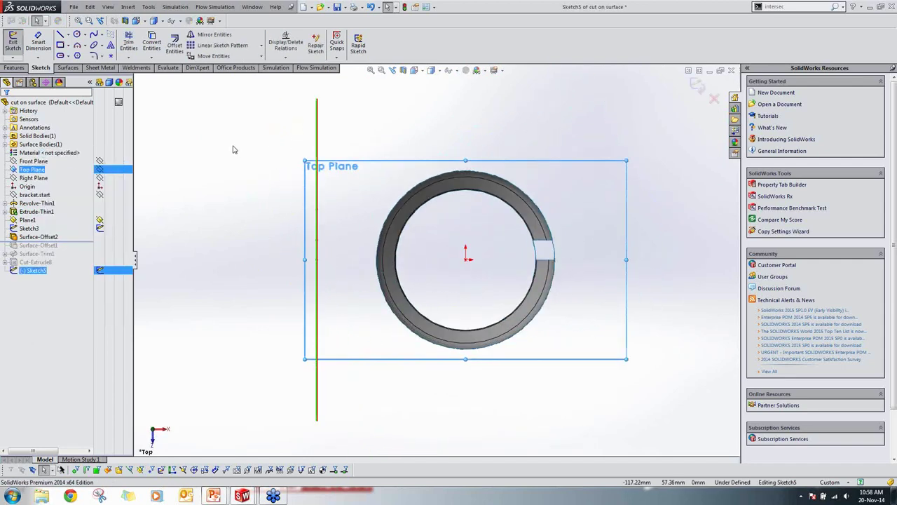
{"action": "right_click_drag", "start_coordinate": [233, 172], "coordinate": [210, 144]}
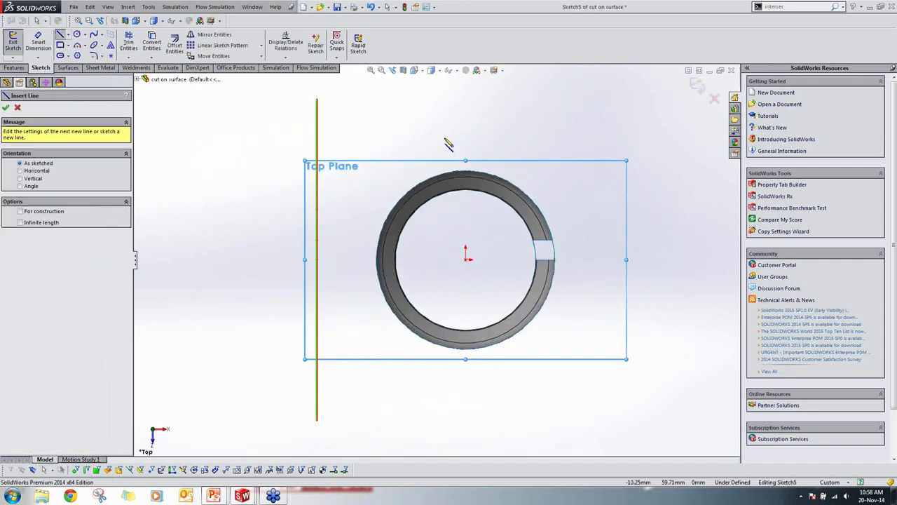
{"action": "left_click", "coordinate": [442, 135]}
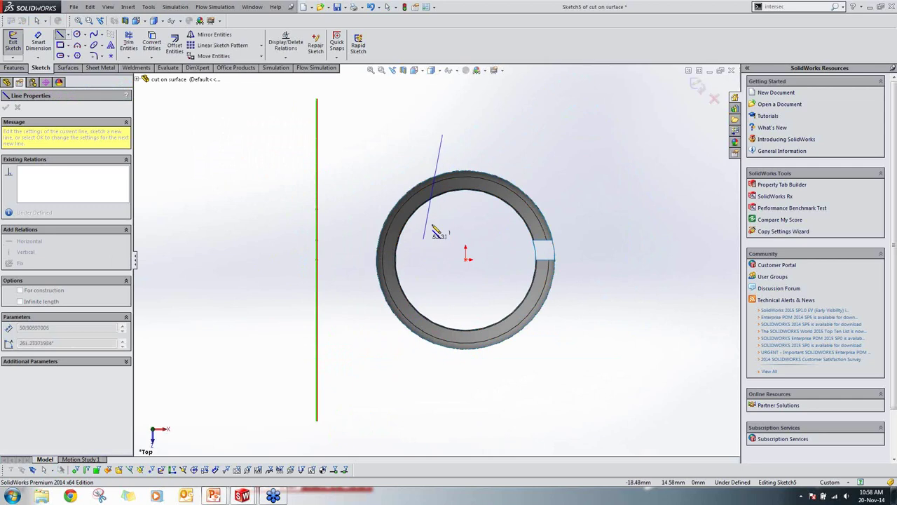
{"action": "key", "text": "Escape"}
{"action": "right_click_drag", "start_coordinate": [428, 149], "coordinate": [396, 155]}
{"action": "left_click", "coordinate": [400, 161]}
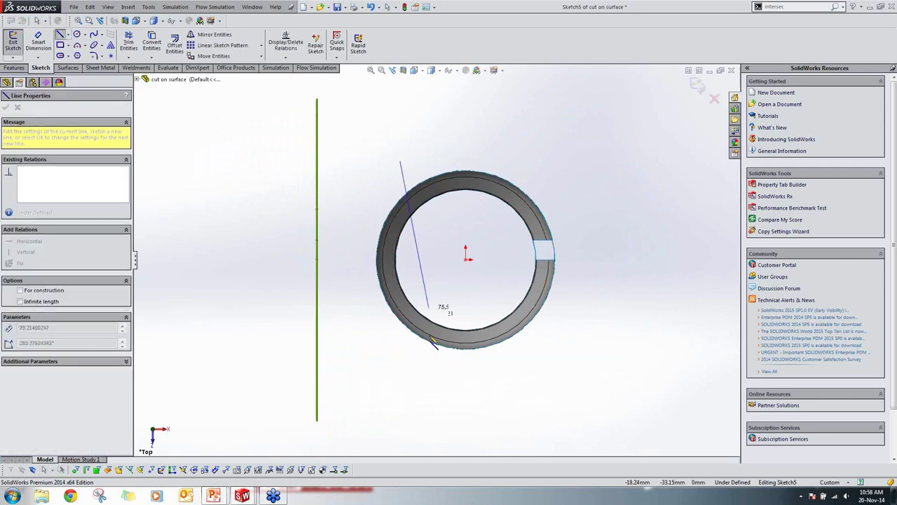
{"action": "left_click", "coordinate": [422, 362]}
{"action": "left_click", "coordinate": [605, 348]}
{"action": "left_click", "coordinate": [568, 130]}
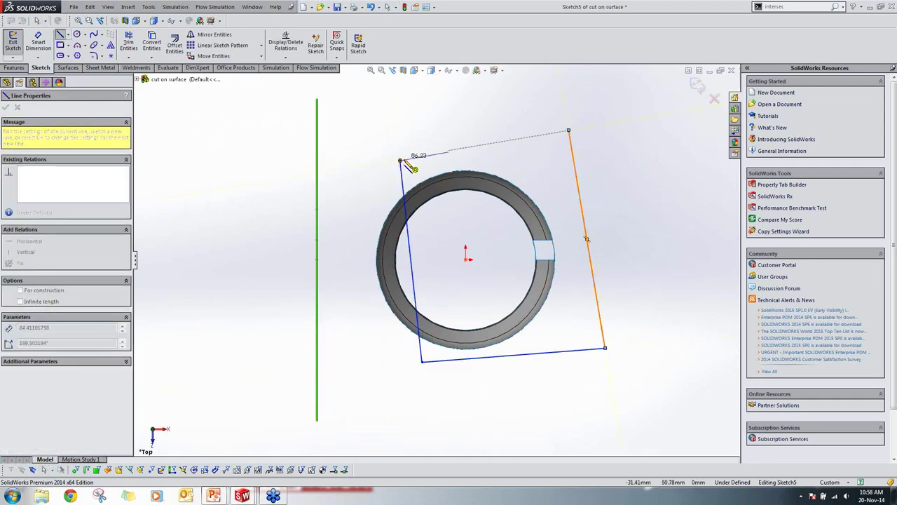
{"action": "left_click", "coordinate": [400, 161]}
{"action": "key", "text": "Escape"}
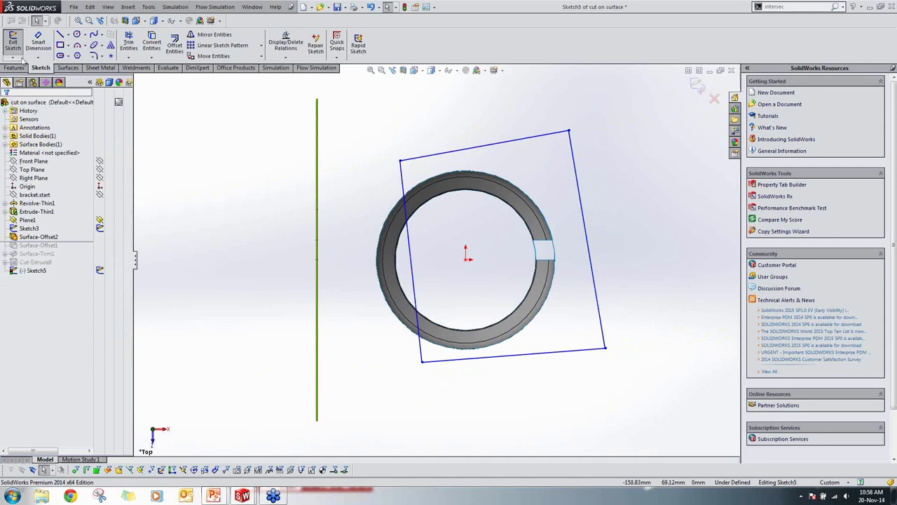
{"action": "left_click", "coordinate": [15, 44]}
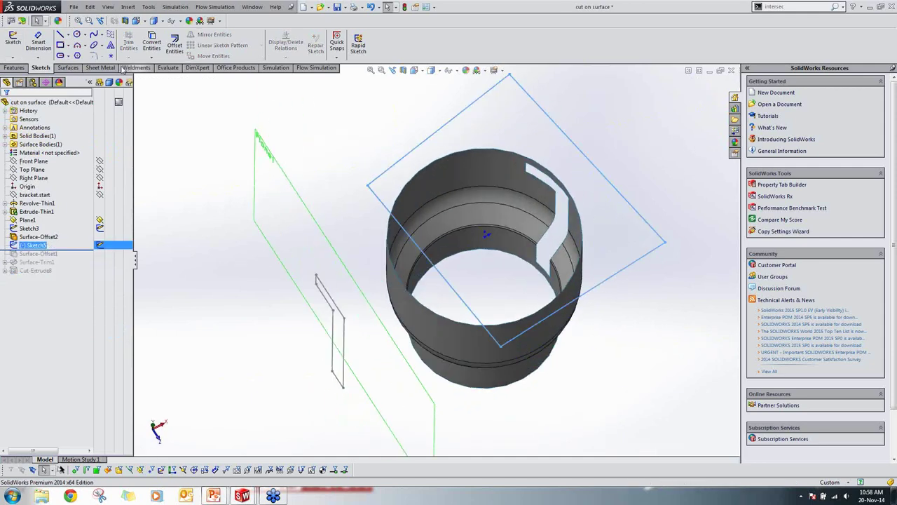
Step: Trim the offset surface with the four-sided sketch, removing the enclosed portion and keeping the part facing Plane1
{"action": "left_click", "coordinate": [68, 68]}
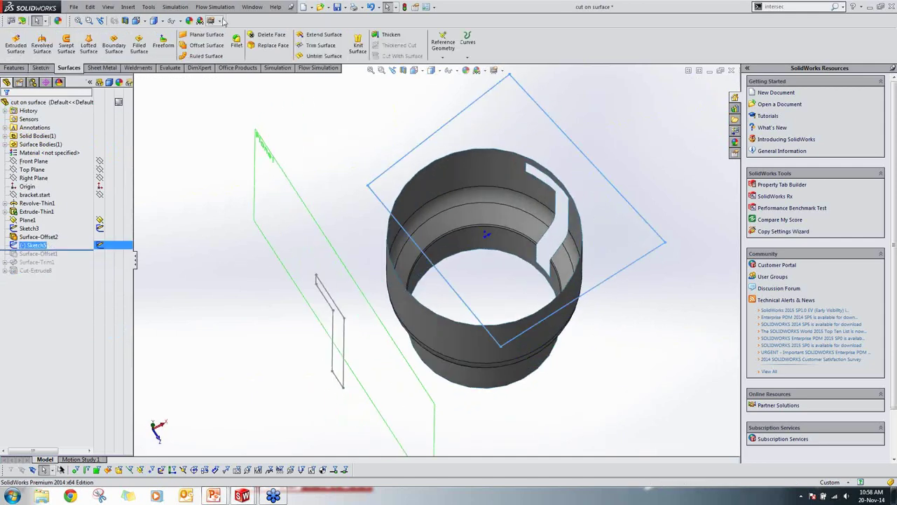
{"action": "left_click", "coordinate": [319, 45]}
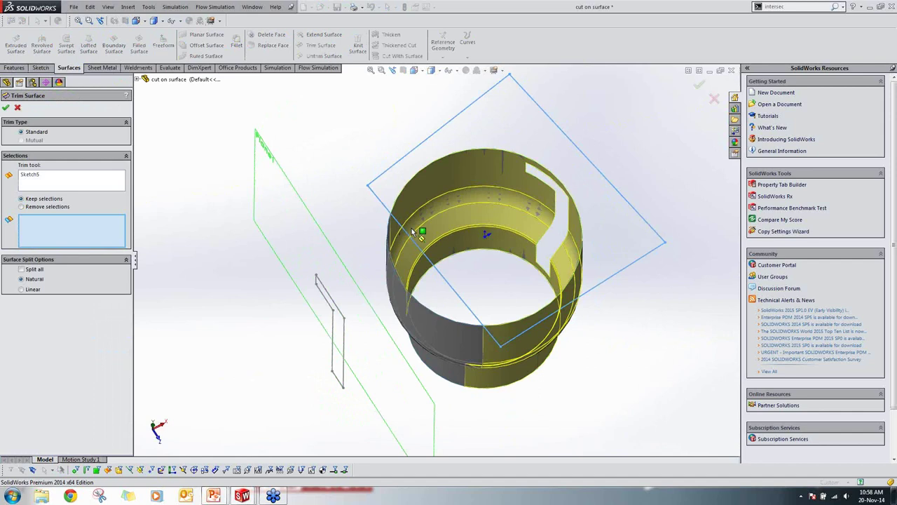
{"action": "left_click", "coordinate": [443, 218]}
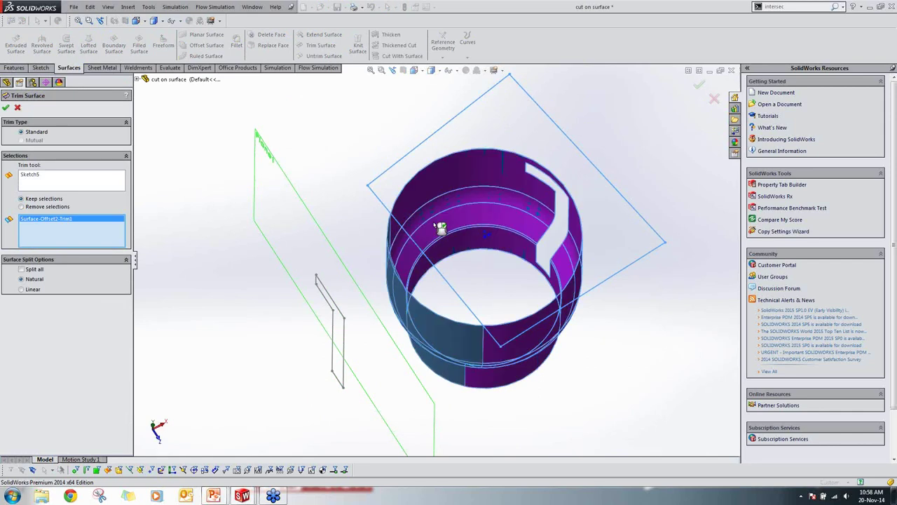
{"action": "left_click", "coordinate": [22, 207]}
{"action": "key", "text": "Return"}
{"action": "mouse_move", "coordinate": [421, 280]}
{"action": "middle_mouse_down"}
{"action": "mouse_move", "coordinate": [436, 290]}
{"action": "mouse_move", "coordinate": [415, 296]}
{"action": "middle_mouse_up"}
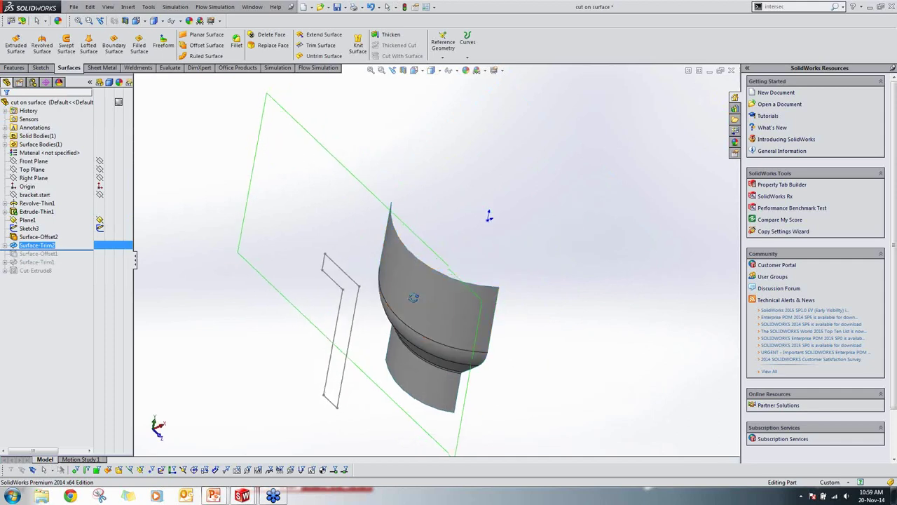
Step: Show the solid body of the bracket and cylinder again and clear the selection
{"action": "right_click", "coordinate": [28, 213]}
{"action": "left_click", "coordinate": [33, 196]}
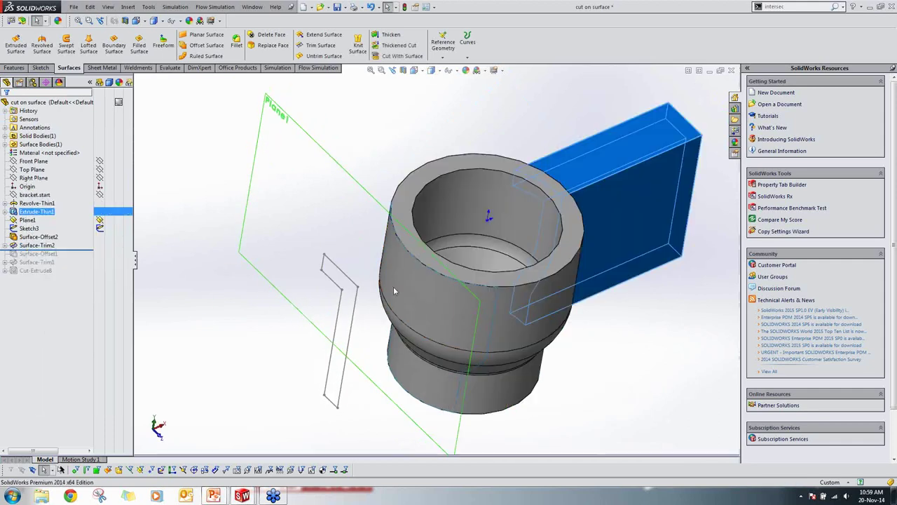
{"action": "left_click", "coordinate": [254, 330]}
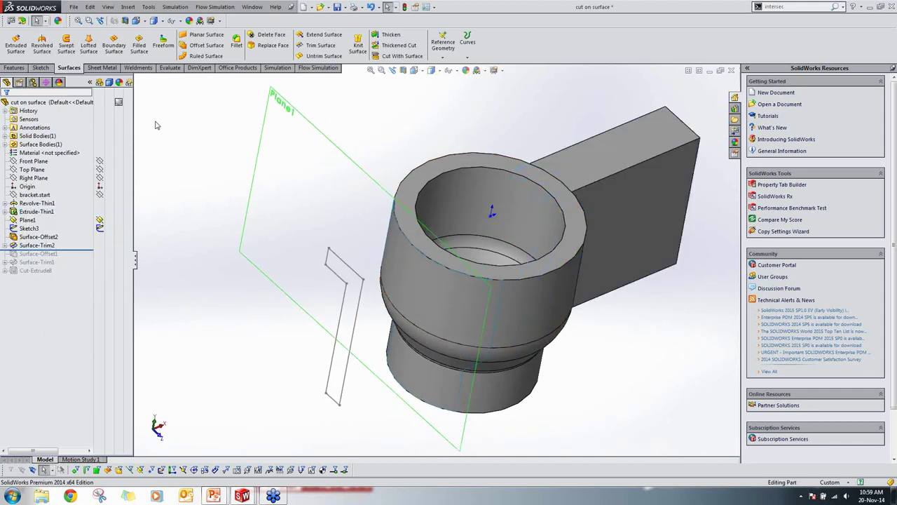
Step: Start an Extruded Cut of the L-shaped sketch on Plane1 with Up To Surface, ending at the trimmed surface
{"action": "left_click", "coordinate": [15, 67]}
{"action": "left_click", "coordinate": [139, 45]}
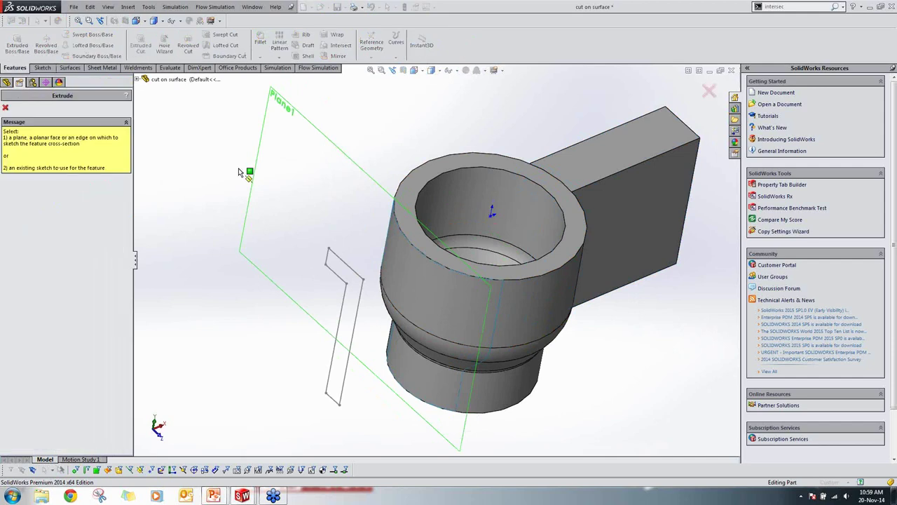
{"action": "left_click", "coordinate": [349, 271]}
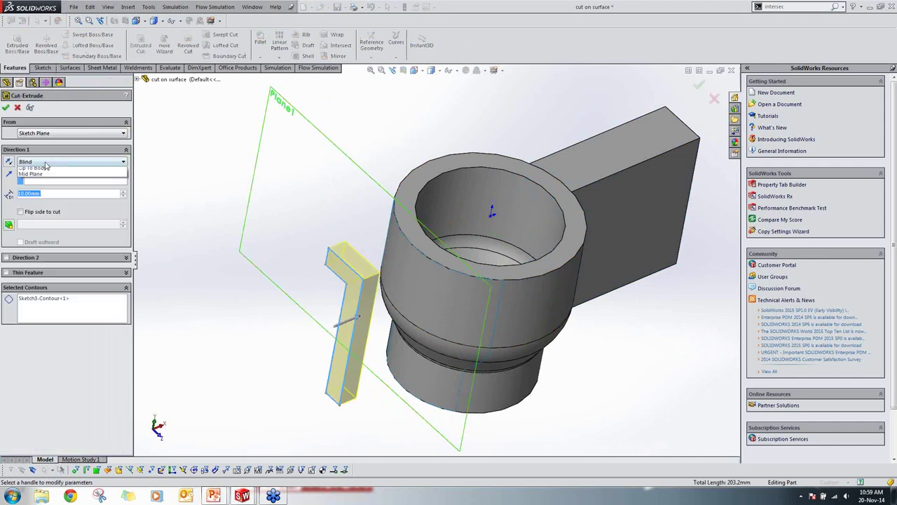
{"action": "left_click", "coordinate": [45, 162]}
{"action": "left_click", "coordinate": [51, 205]}
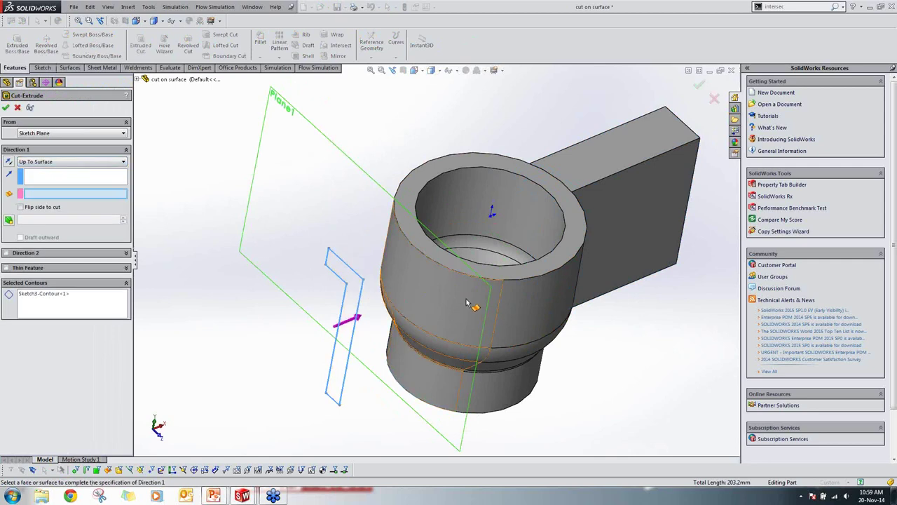
{"action": "left_click", "coordinate": [426, 289]}
Step: Change the cut's end condition to Offset From Surface, using the trimmed surface with a 2 mm offset, and try to apply it
{"action": "left_click", "coordinate": [67, 162]}
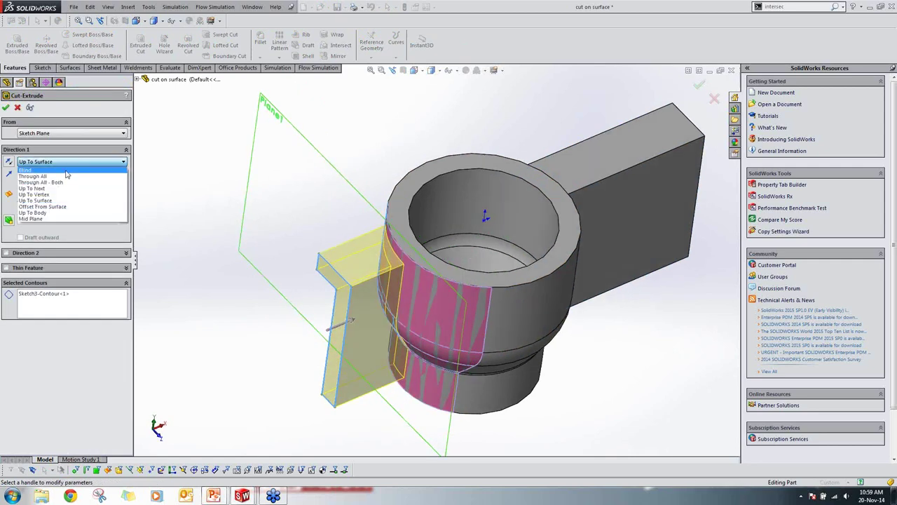
{"action": "left_click", "coordinate": [62, 207]}
{"action": "left_click", "coordinate": [67, 162]}
{"action": "left_click", "coordinate": [61, 207]}
{"action": "left_click", "coordinate": [409, 306]}
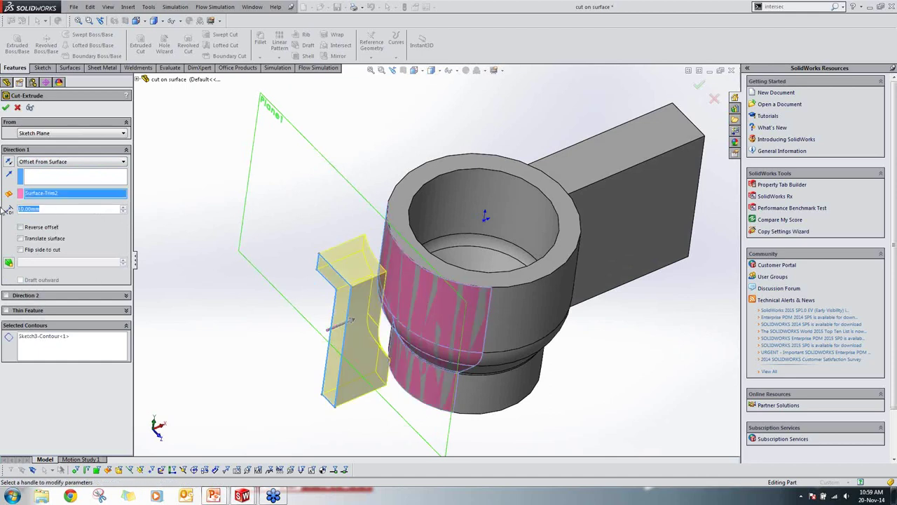
{"action": "type", "text": "2"}
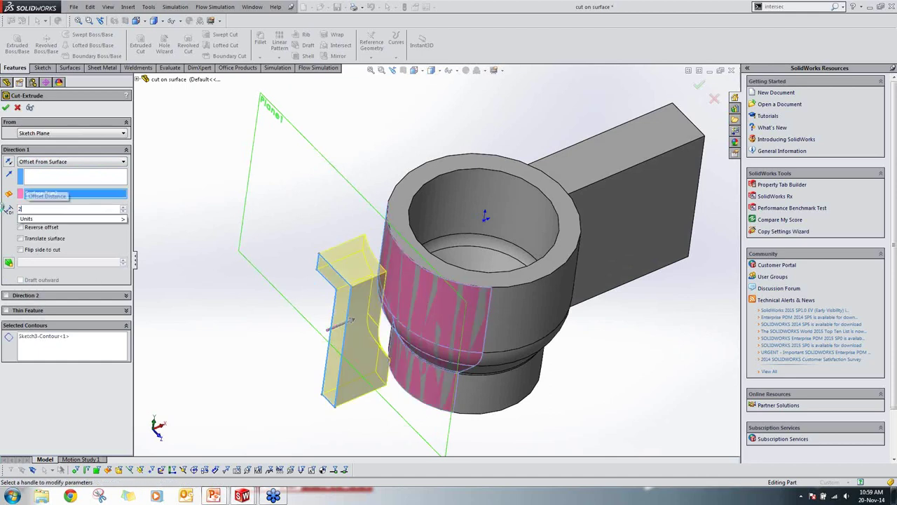
{"action": "middle_click_drag", "start_coordinate": [364, 309], "coordinate": [384, 364]}
{"action": "scroll", "coordinate": [418, 320], "scroll_direction": "down", "scroll_amount": 3}
{"action": "middle_click_drag", "start_coordinate": [433, 297], "coordinate": [449, 284]}
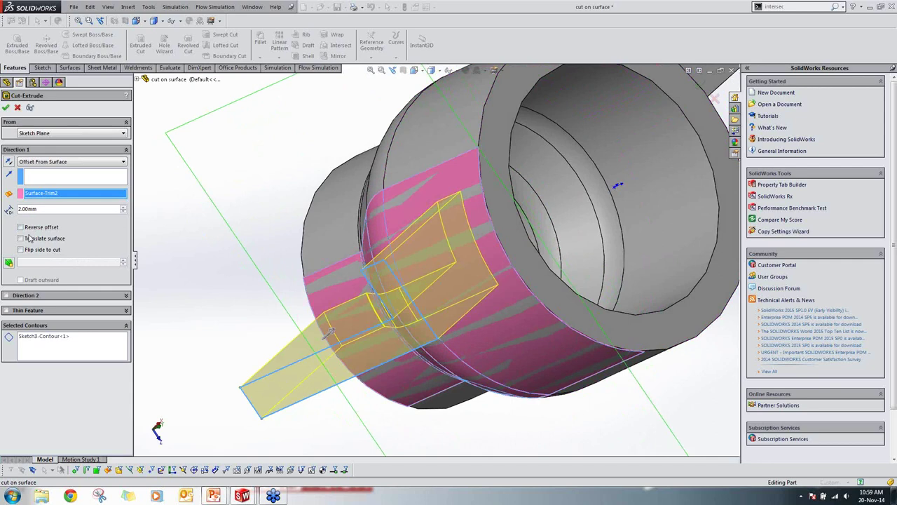
{"action": "left_click", "coordinate": [6, 108]}
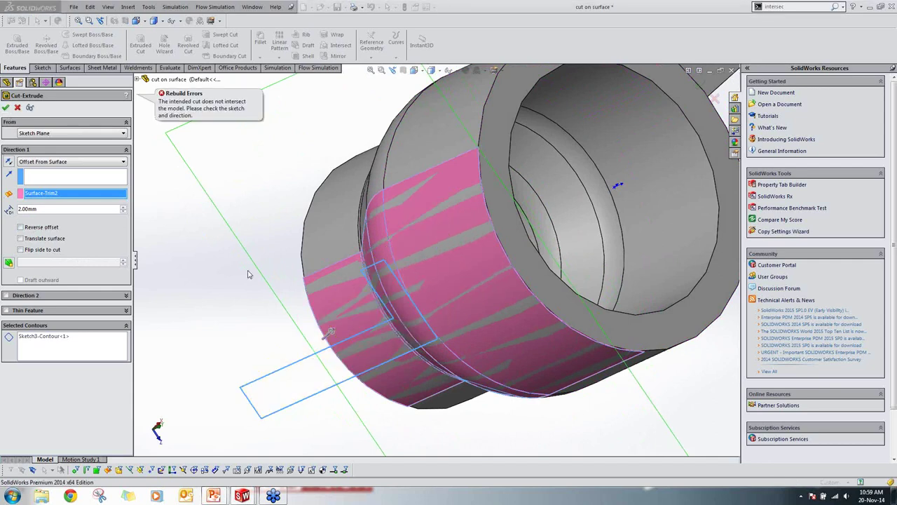
Step: Reverse the offset so the cut reaches into the cylinder wall, and create the cut
{"action": "left_click", "coordinate": [45, 229]}
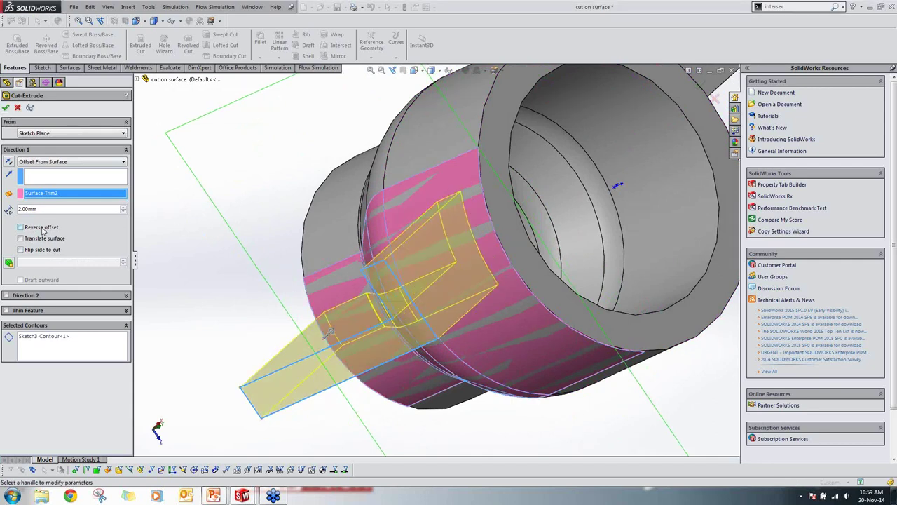
{"action": "middle_click_drag", "start_coordinate": [351, 291], "coordinate": [321, 295]}
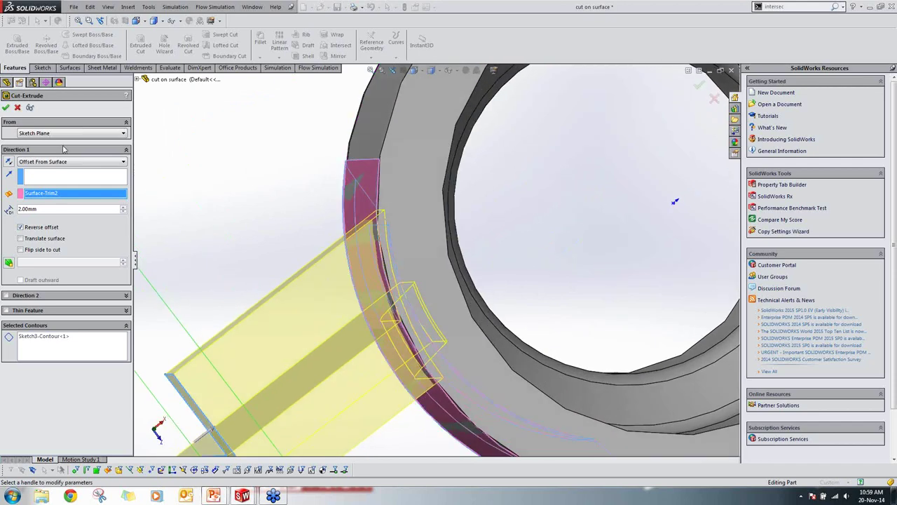
{"action": "left_click", "coordinate": [6, 108]}
Step: Hide the trimmed surface body that covers the L-shaped cut
{"action": "middle_click_drag", "start_coordinate": [347, 339], "coordinate": [374, 316]}
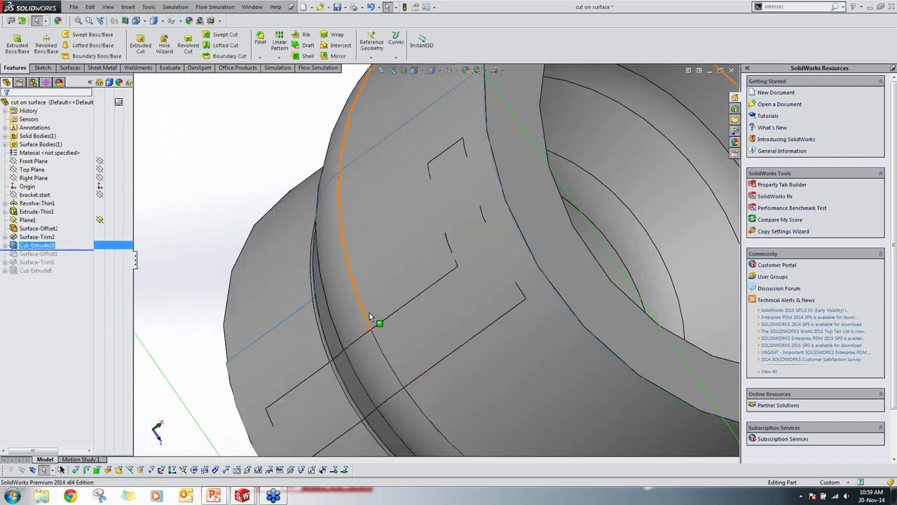
{"action": "left_click", "coordinate": [5, 144]}
{"action": "right_click", "coordinate": [40, 154]}
{"action": "left_click", "coordinate": [45, 138]}
Step: Examine the L-shaped cut along the cylinder's curved outer faces from several angles and distances
{"action": "scroll", "coordinate": [427, 294], "scroll_direction": "up", "scroll_amount": 4}
{"action": "middle_click_drag", "start_coordinate": [429, 319], "coordinate": [439, 310]}
{"action": "scroll", "coordinate": [437, 308], "scroll_direction": "down", "scroll_amount": 2}
{"action": "scroll", "coordinate": [408, 302], "scroll_direction": "up", "scroll_amount": 2}
{"action": "scroll", "coordinate": [410, 302], "scroll_direction": "up", "scroll_amount": 2}
{"action": "scroll", "coordinate": [367, 322], "scroll_direction": "down", "scroll_amount": 2}
{"action": "middle_click_drag", "start_coordinate": [366, 324], "coordinate": [363, 334]}
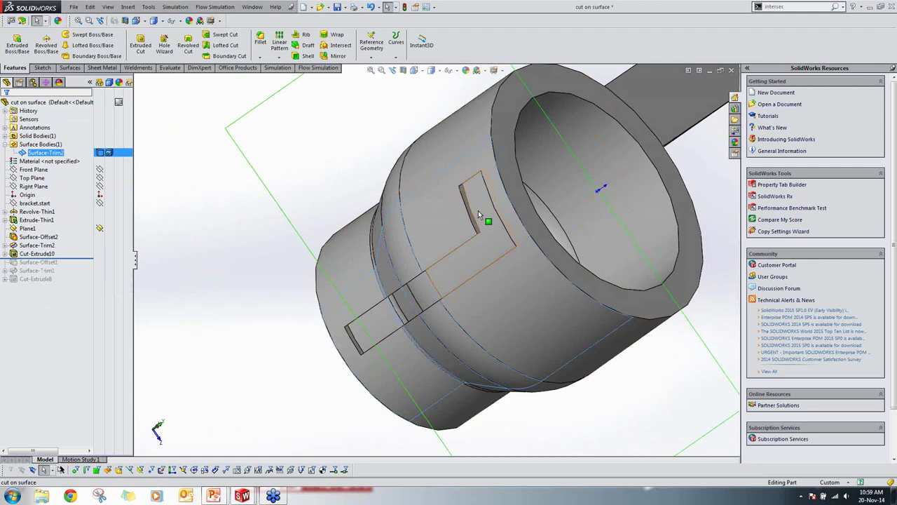
{"action": "scroll", "coordinate": [435, 298], "scroll_direction": "up", "scroll_amount": 2}
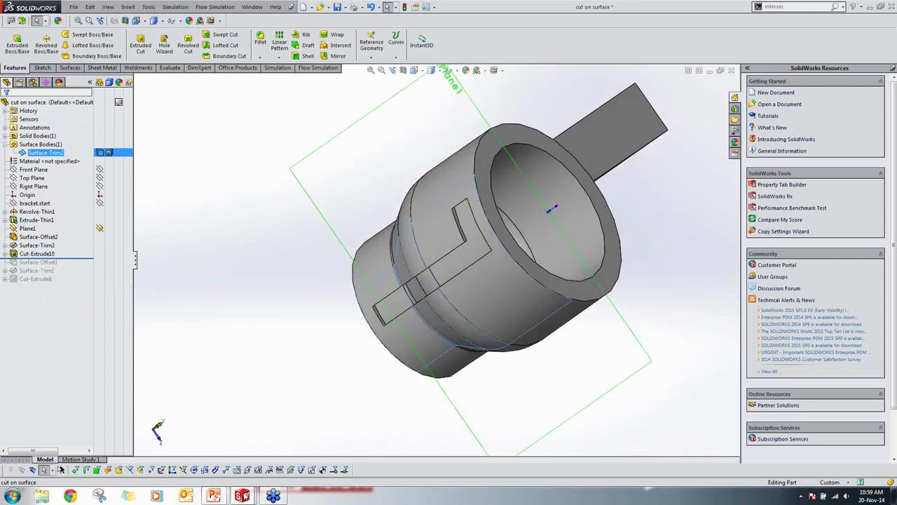
{"action": "middle_click_drag", "start_coordinate": [427, 290], "coordinate": [422, 309]}
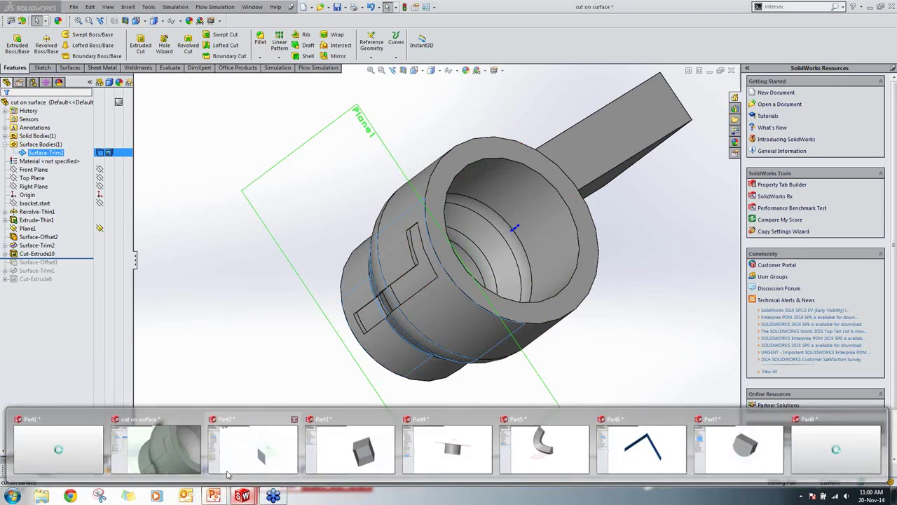
Step: Switch to the PowerPoint presentation showing the curved cylinder case study slide
{"action": "left_click", "coordinate": [385, 436]}
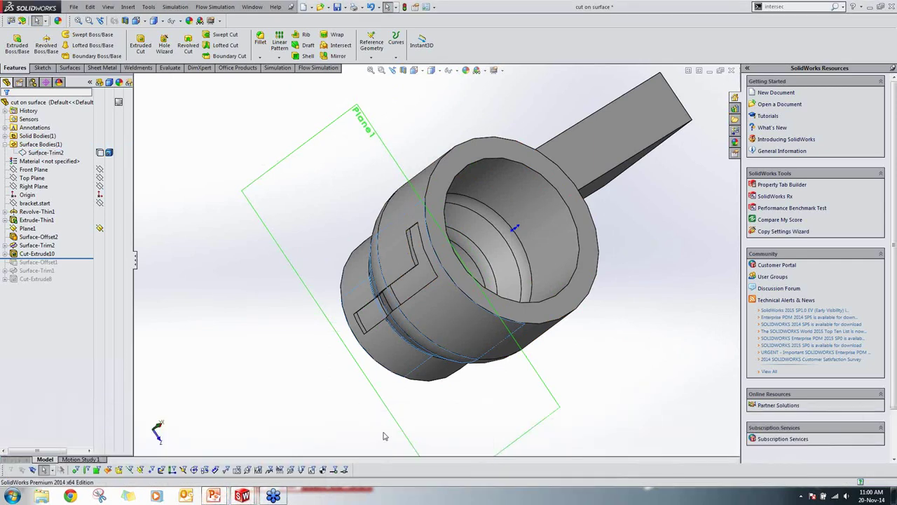
{"action": "left_click", "coordinate": [214, 496]}
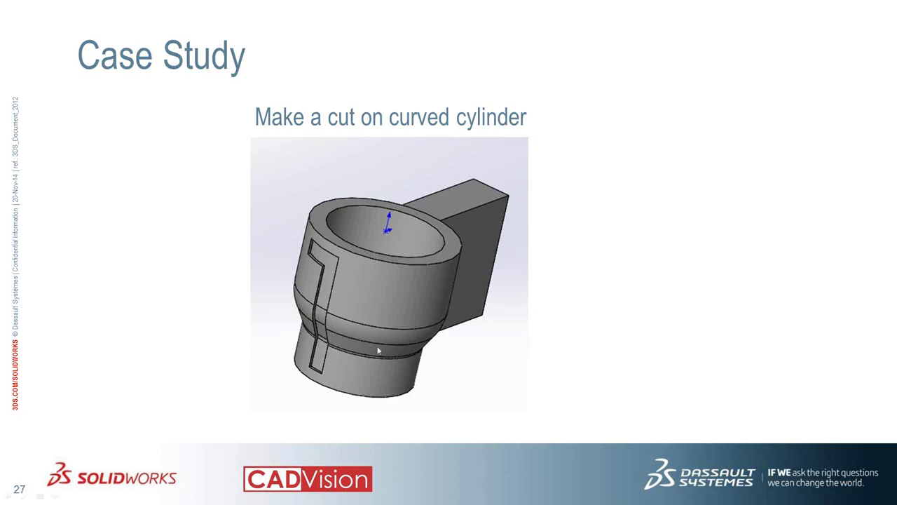